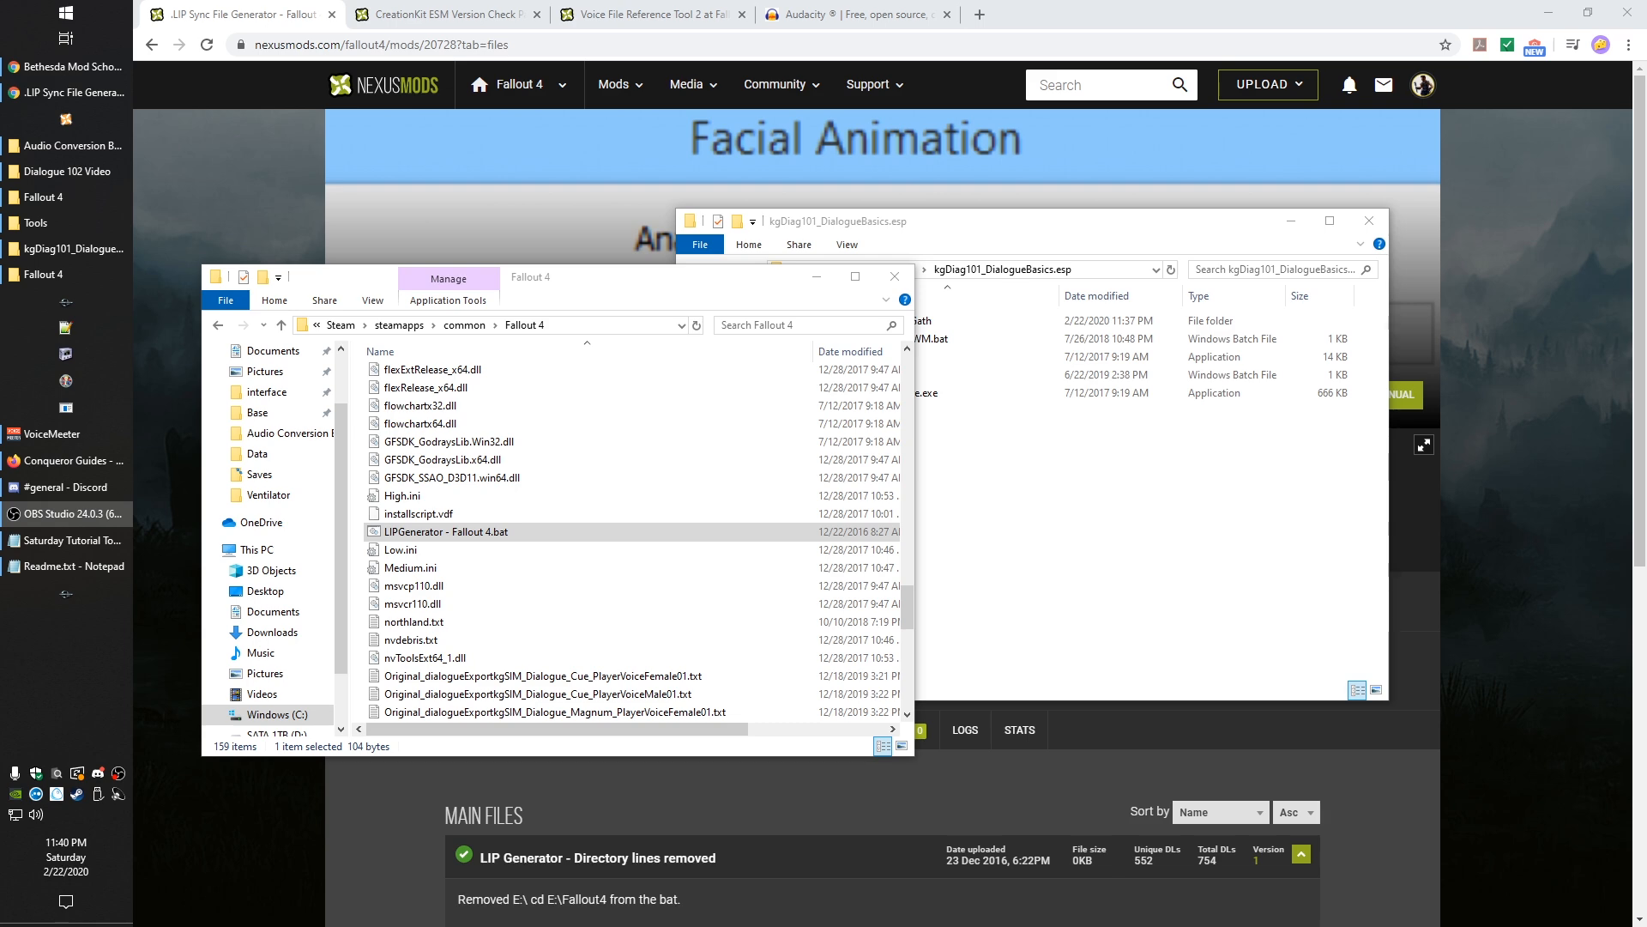
Step: Run LIPGenerator - Fallout 4.bat from the Fallout 4 folder for the plugin kgDiag101_DialogueBasics.esp
double_click(484, 534)
type("kgDiag101_DialogueBasics.esp")
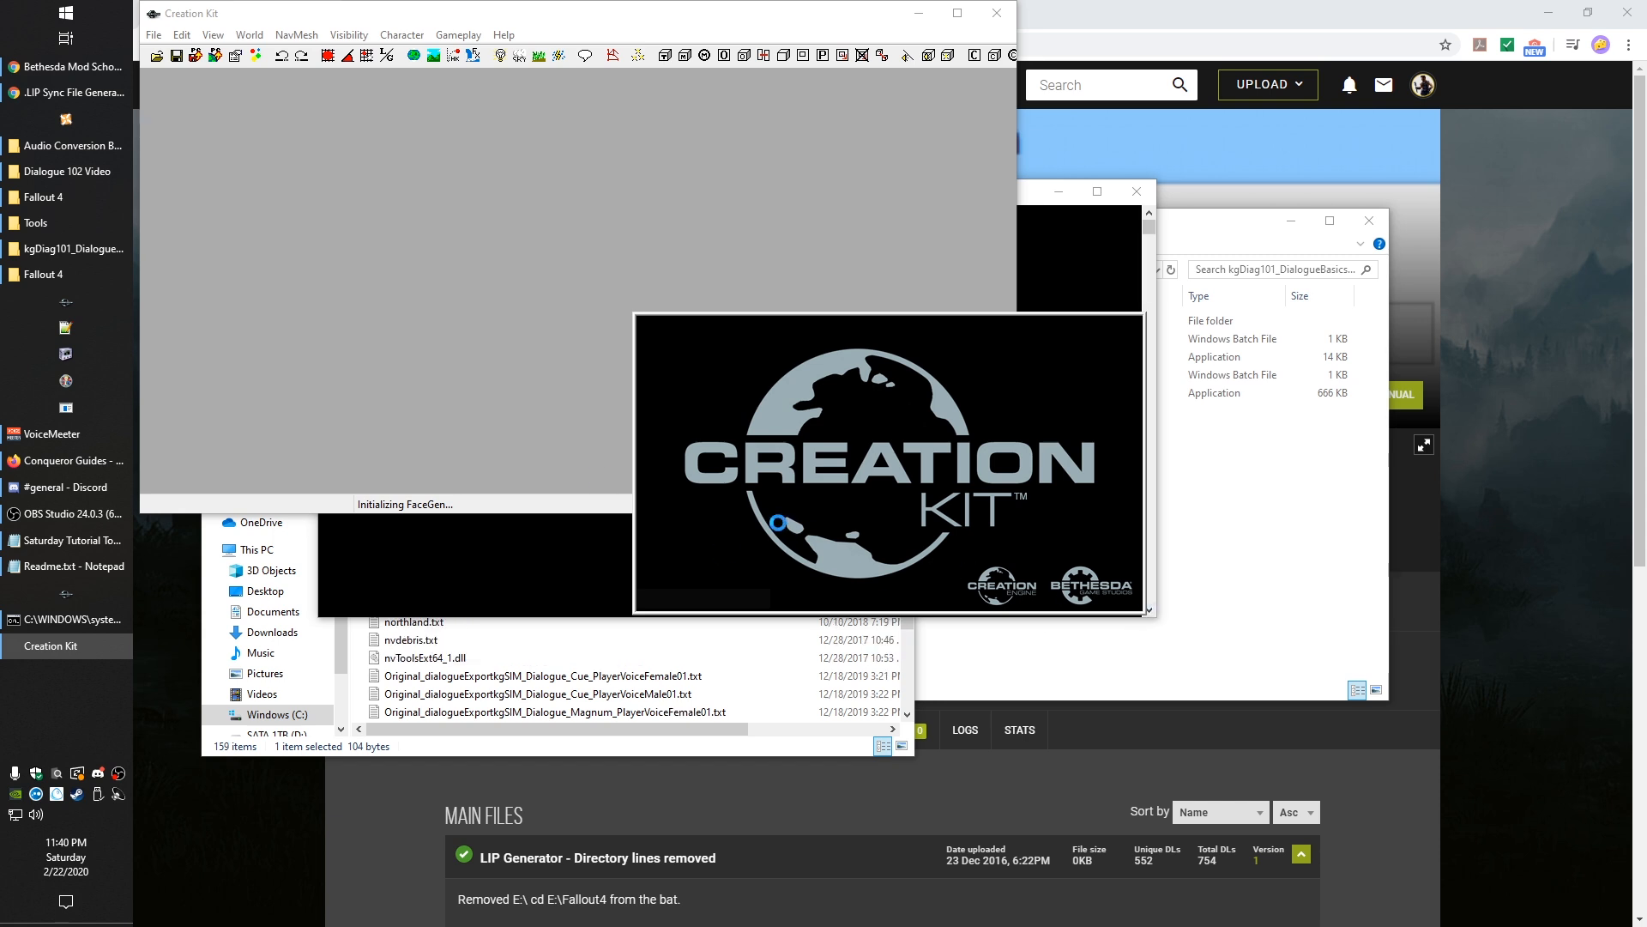
Step: Check the kgDiag_VT_Gath folder inside the kgDiag101_DialogueBasics.esp voice folder for the generated .lip file
left_click(1287, 608)
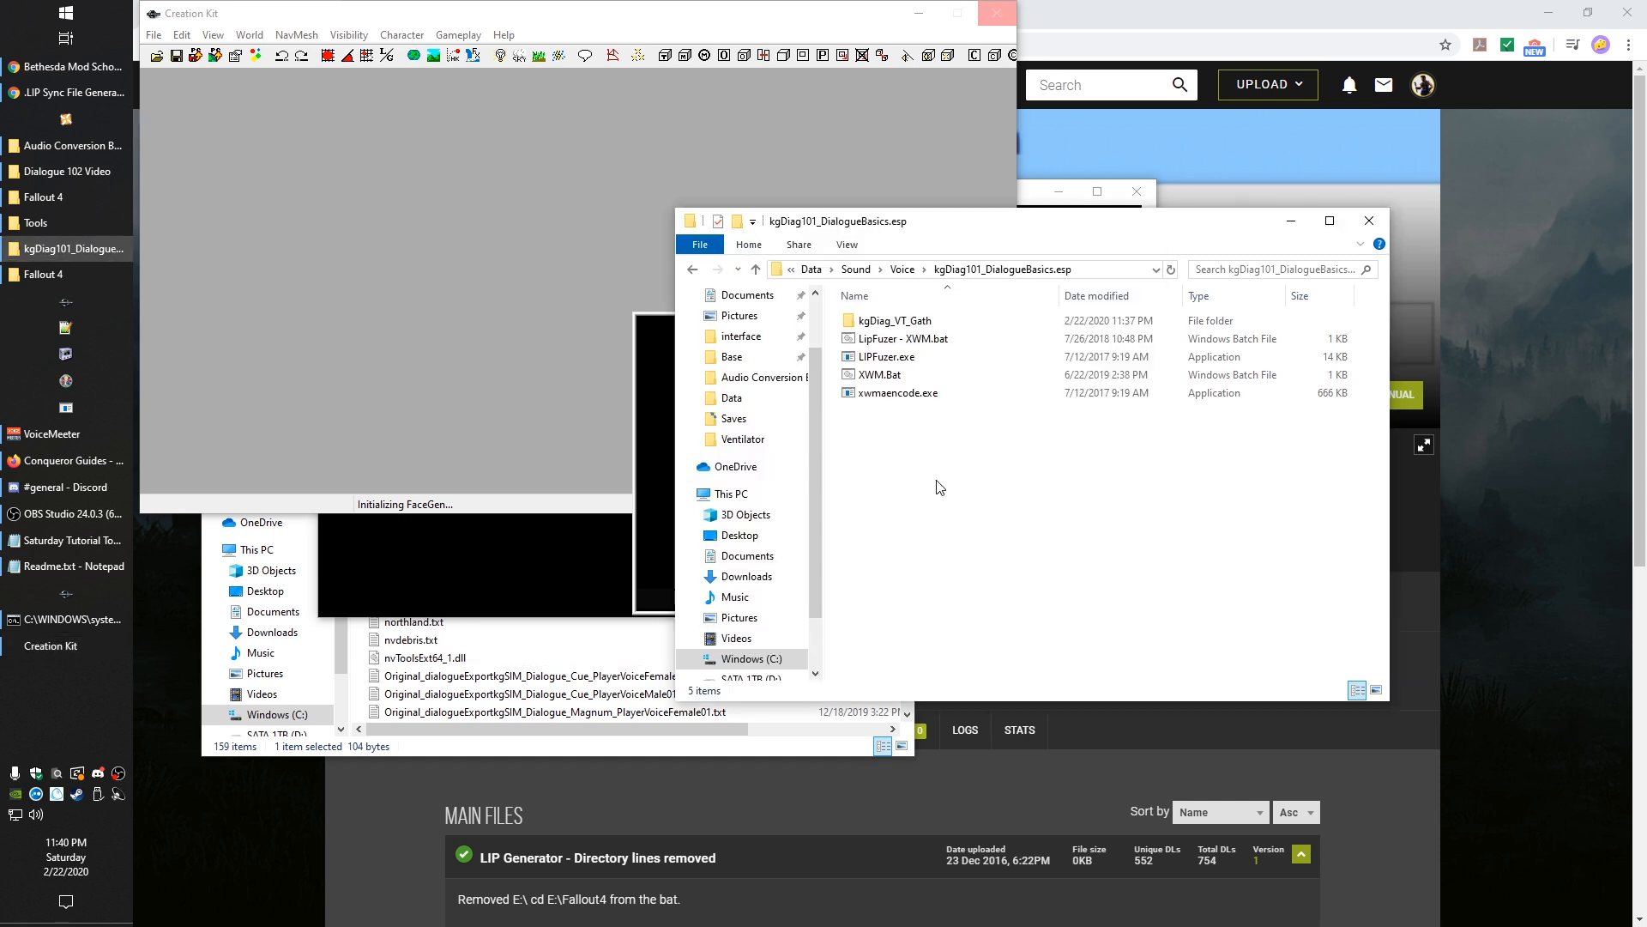
double_click(883, 323)
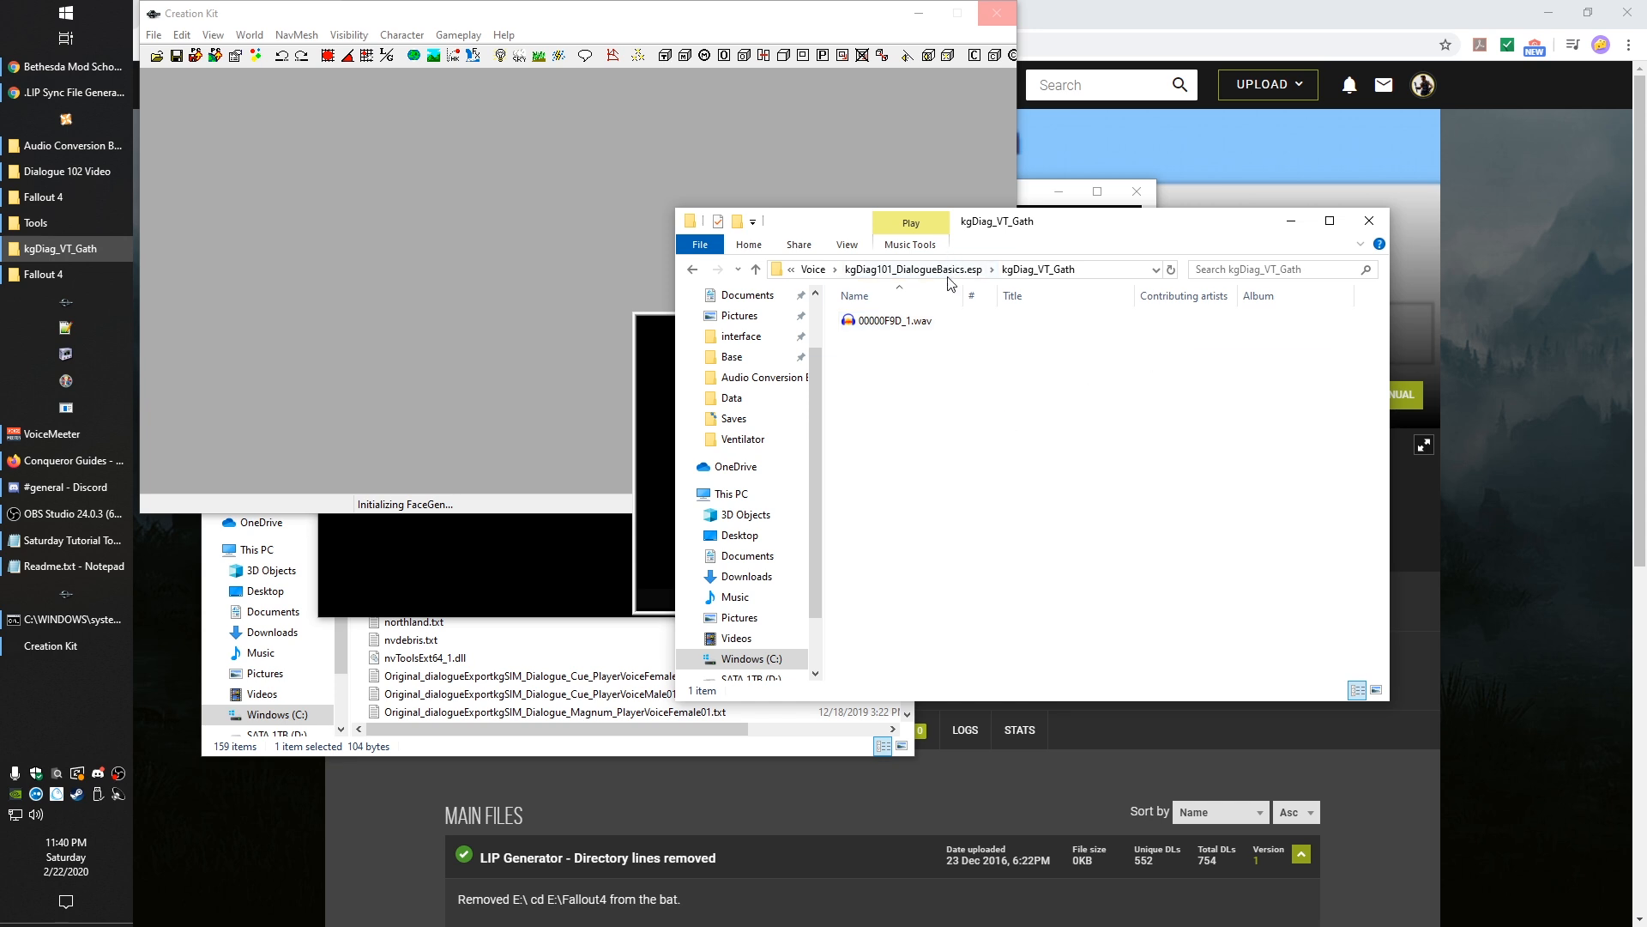
left_click_drag(1015, 226, 1126, 163)
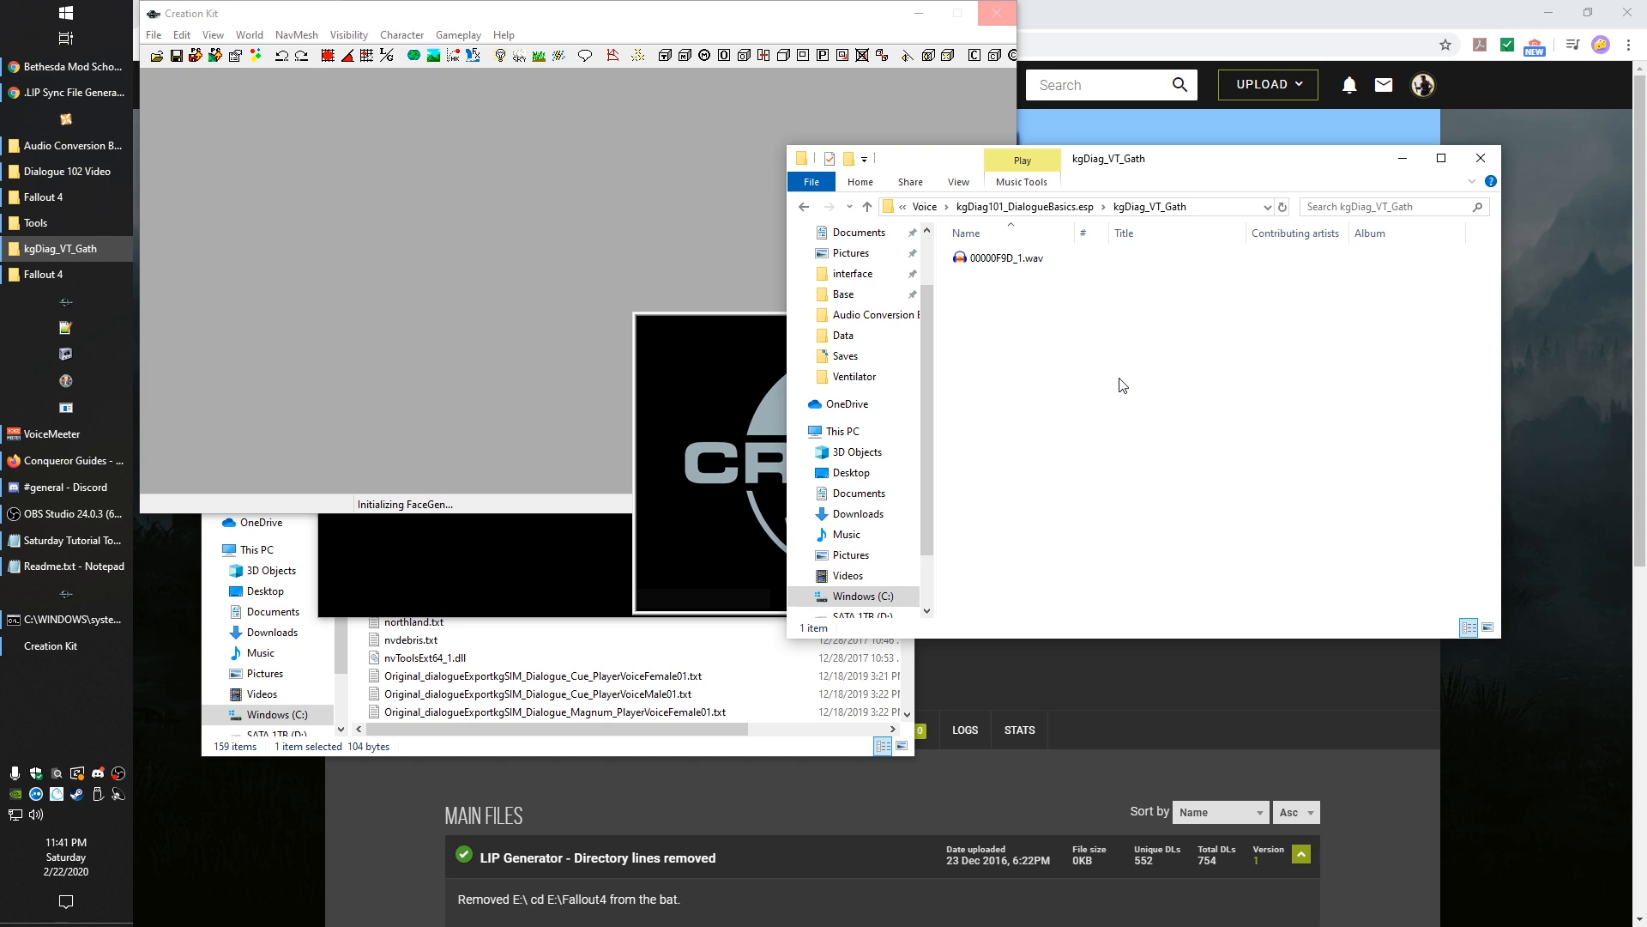
left_click(1074, 207)
left_click(1148, 466)
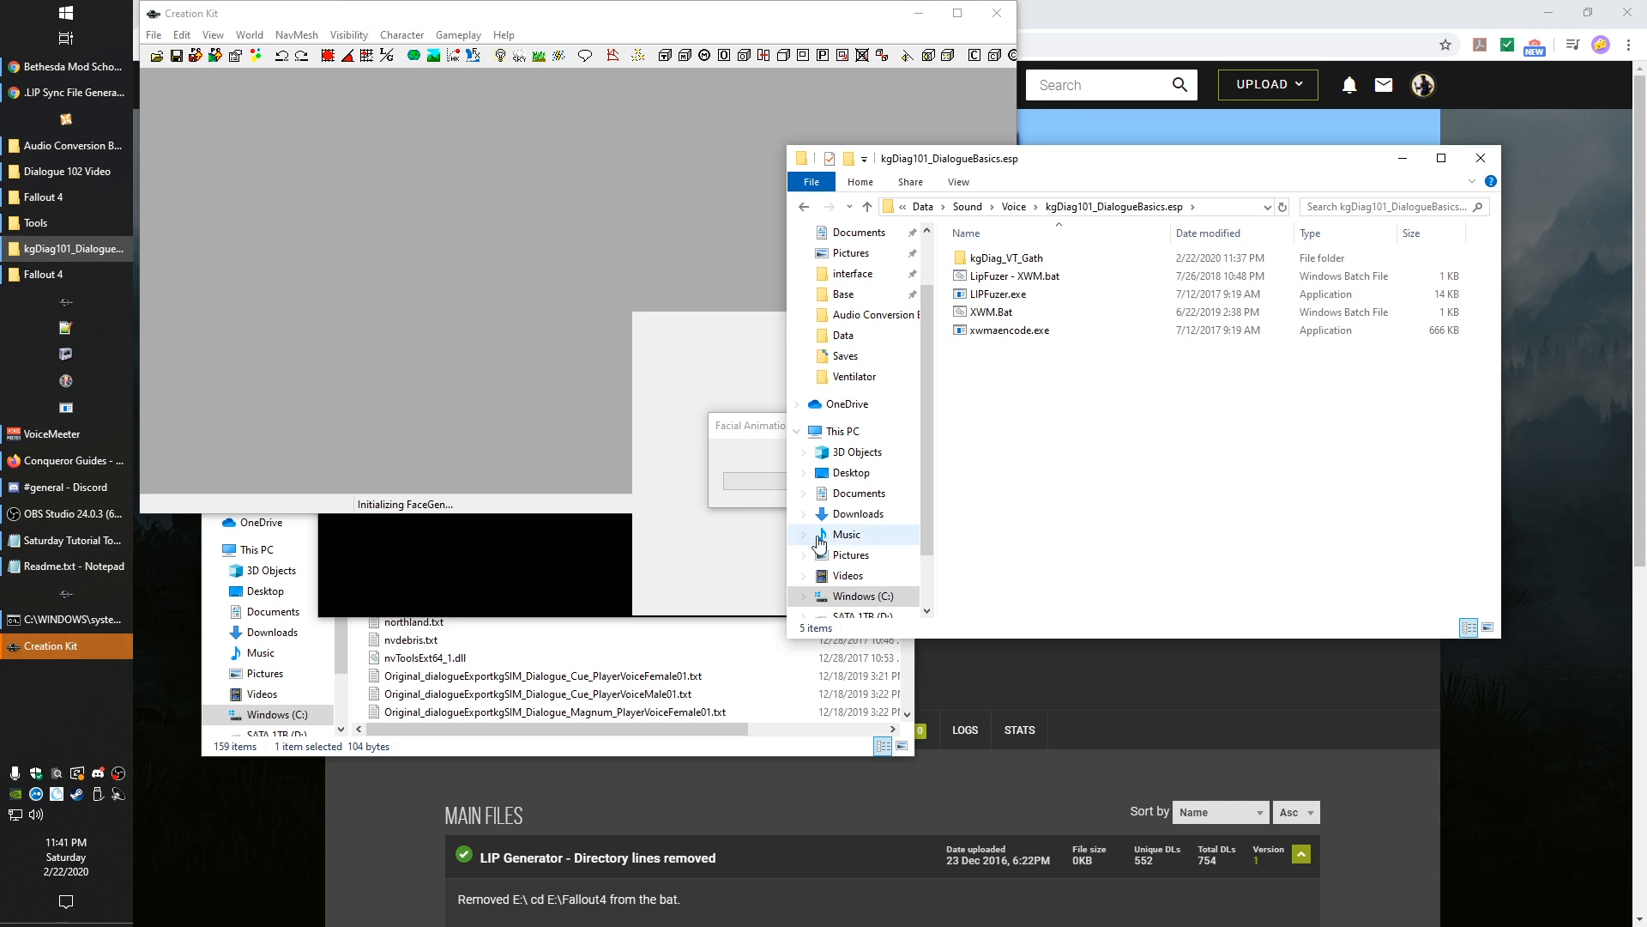
left_click_drag(1055, 147, 1314, 191)
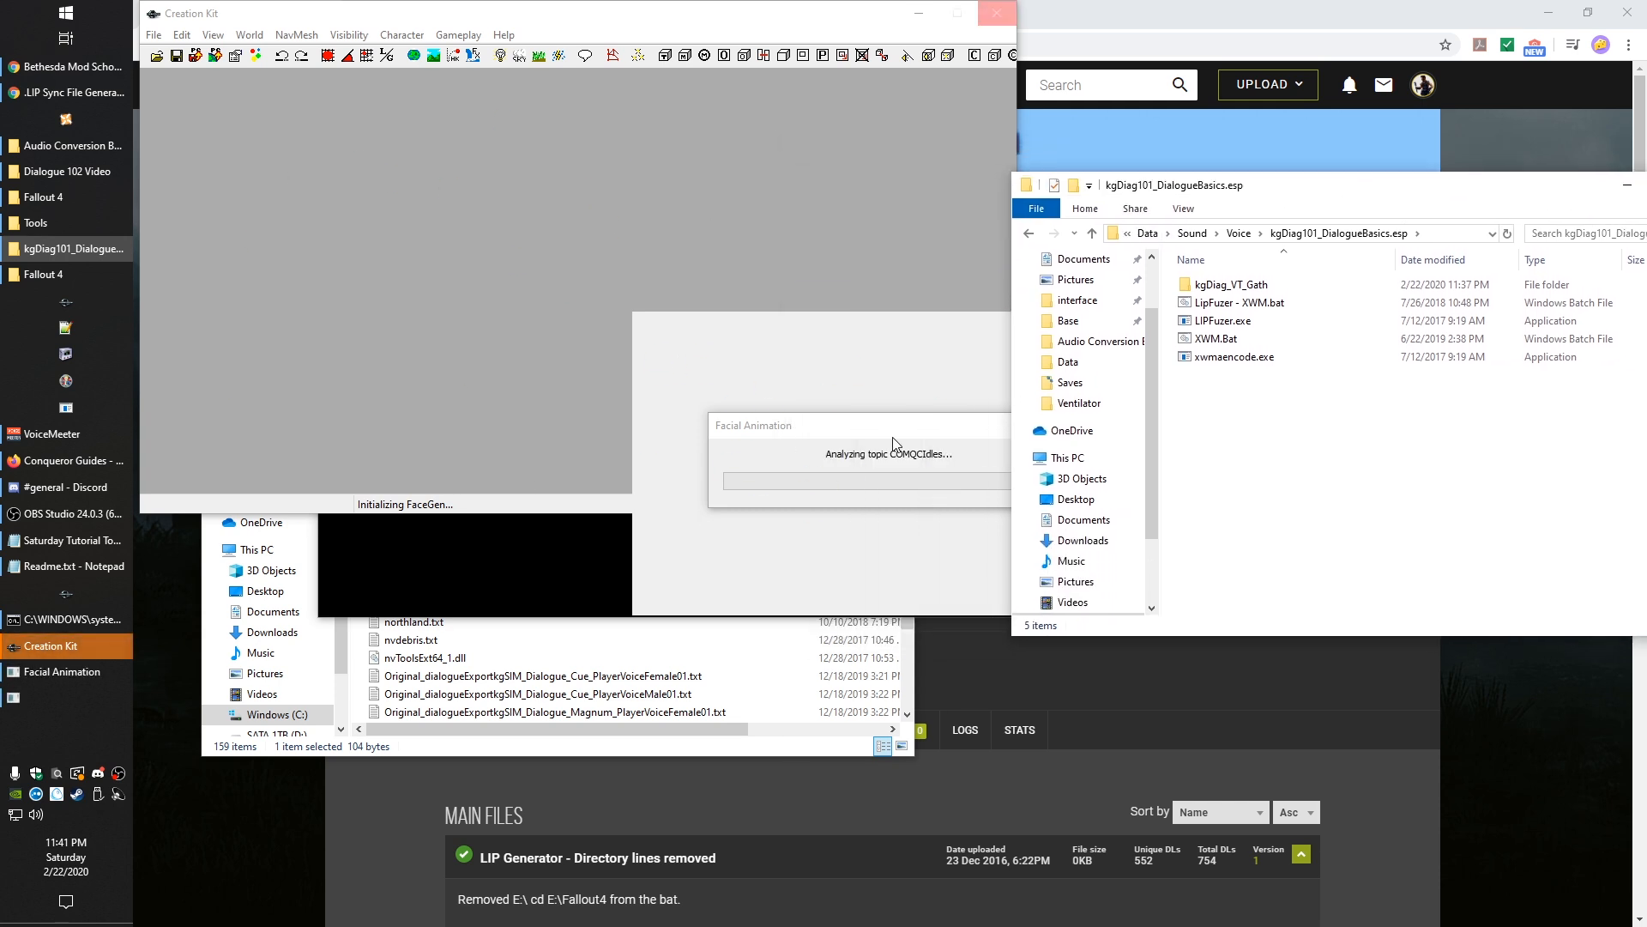
left_click_drag(1184, 183, 1019, 148)
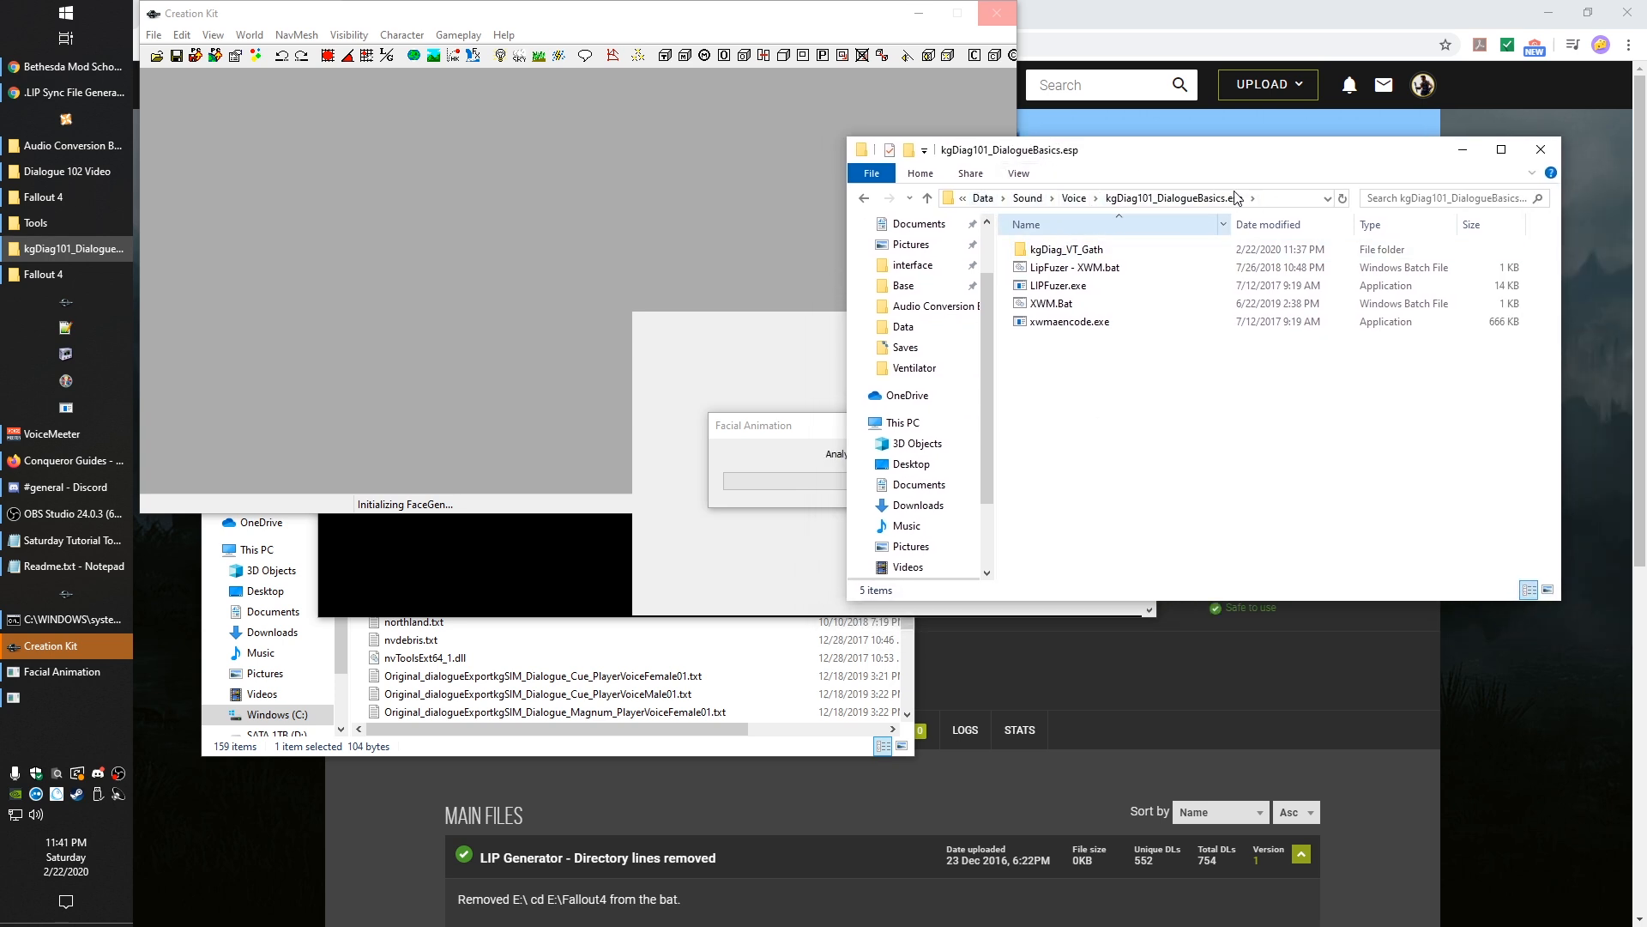
double_click(1090, 250)
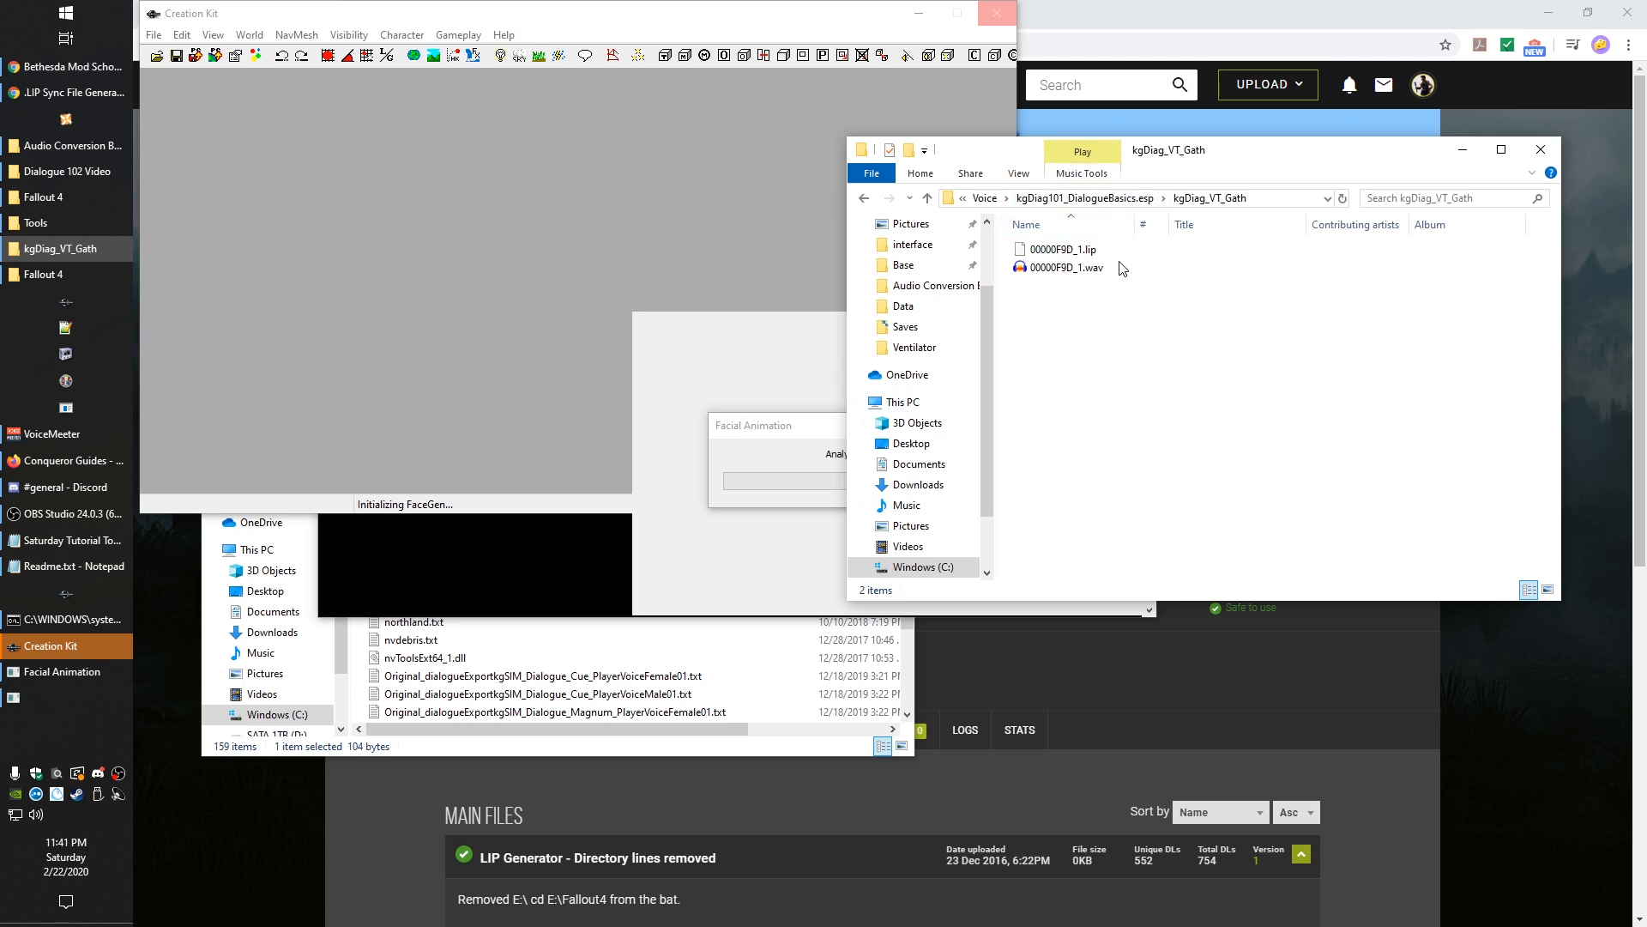
Step: Force the Creation Kit to close and finish the LIP generator's command window
left_click(759, 431)
left_click(447, 338)
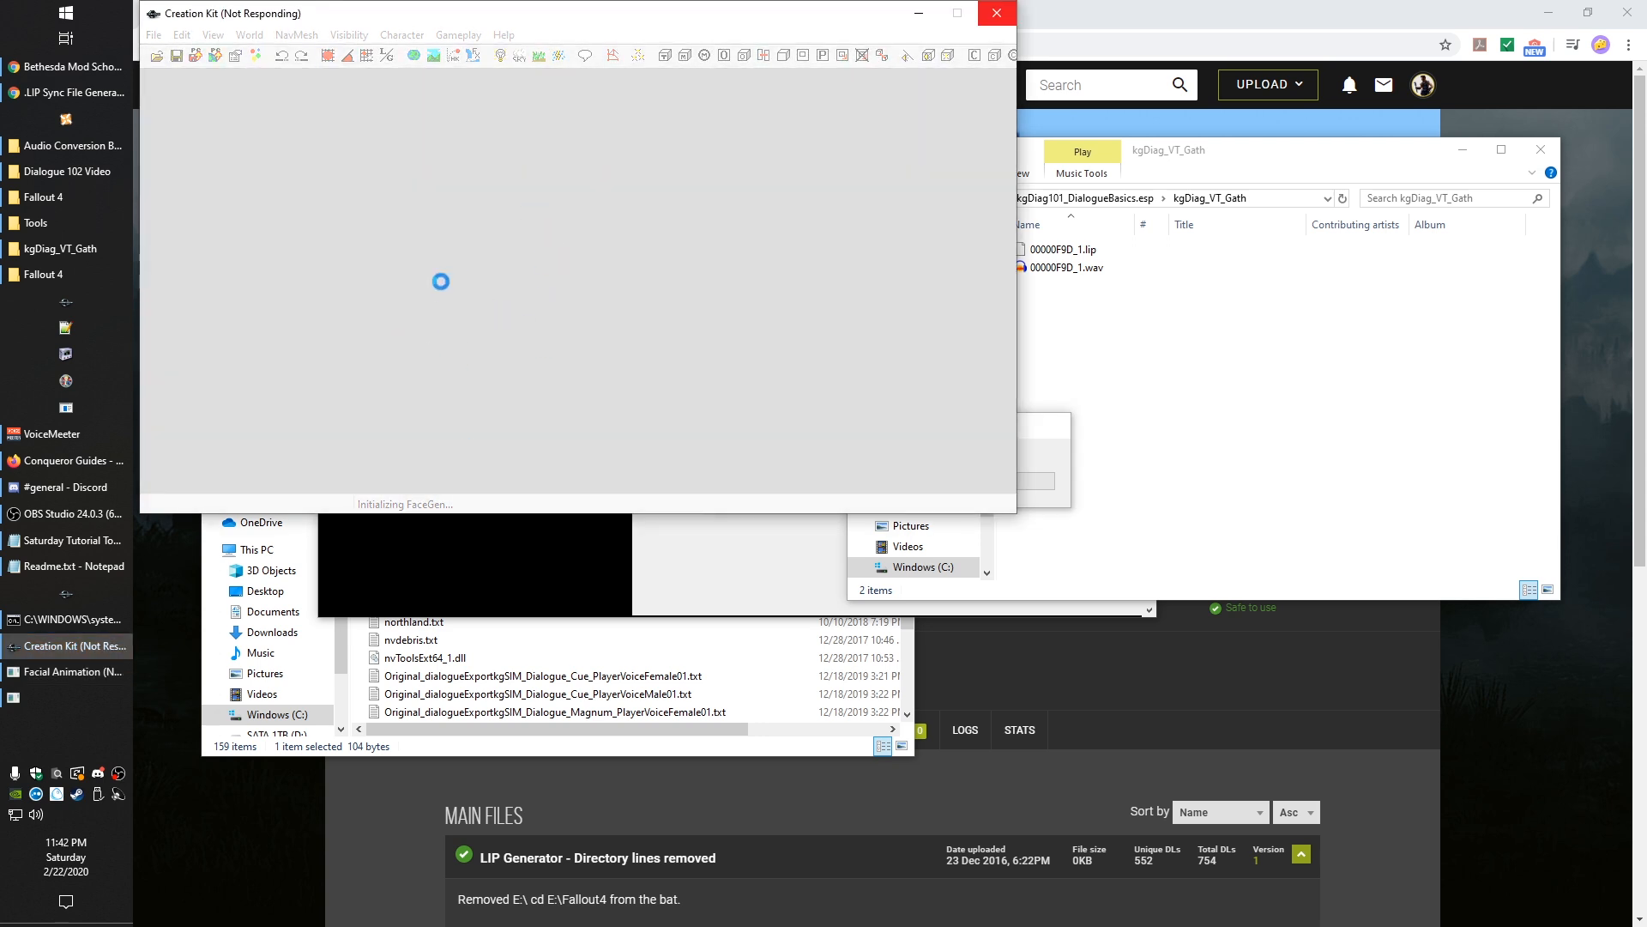
right_click(102, 652)
left_click(173, 708)
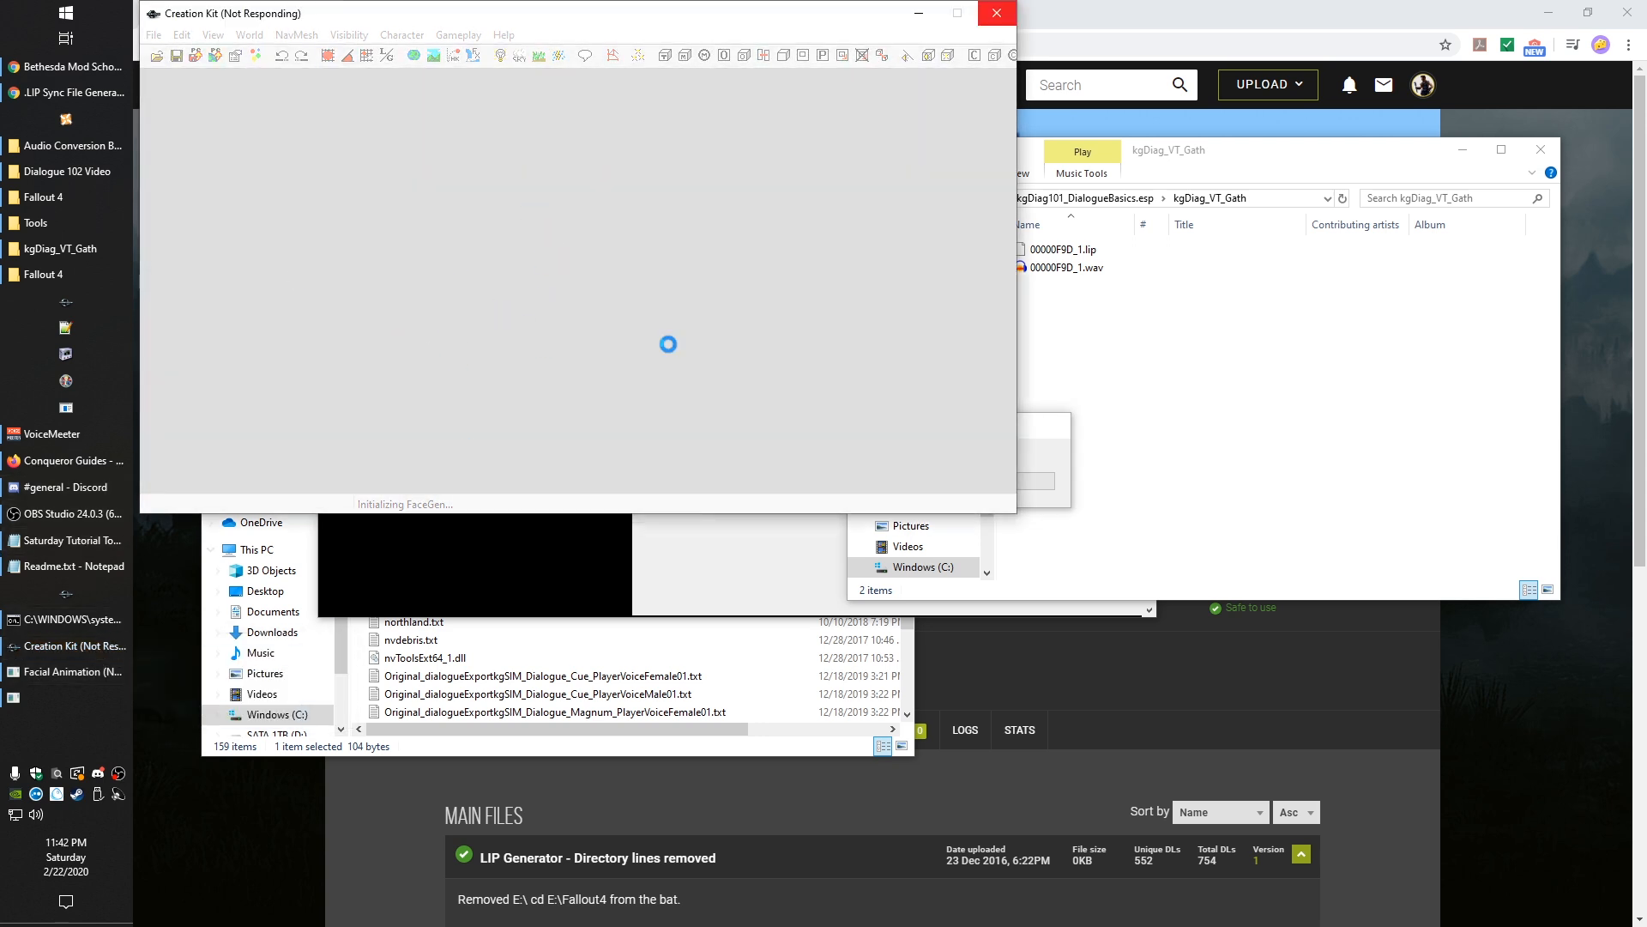
left_click(553, 286)
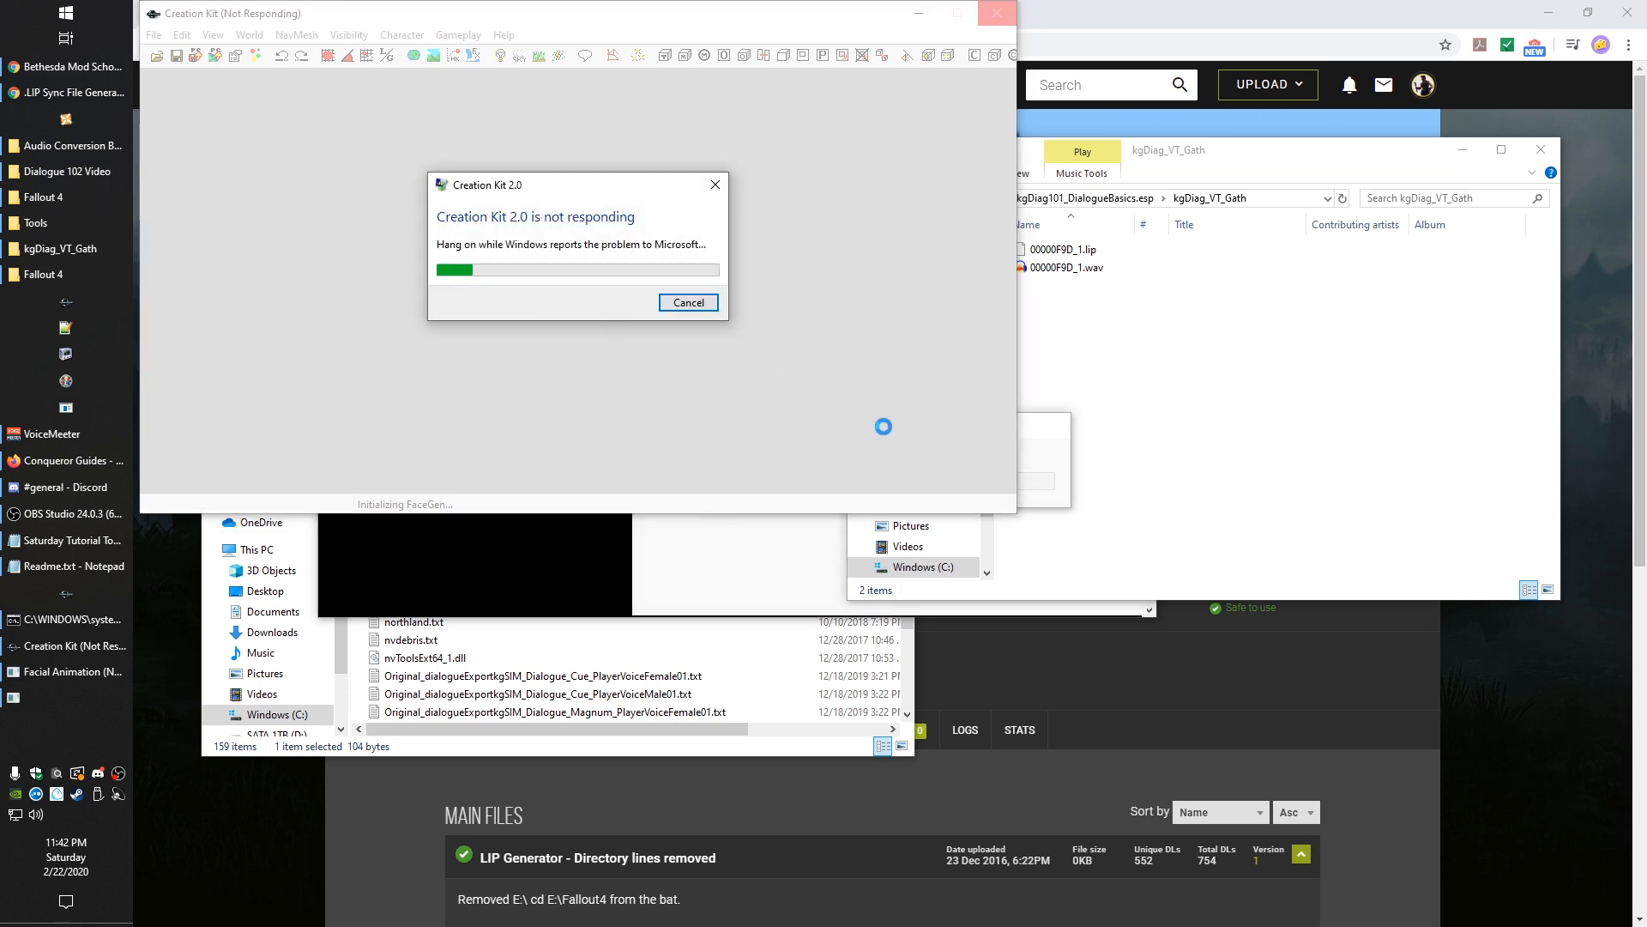
left_click(688, 303)
left_click(586, 292)
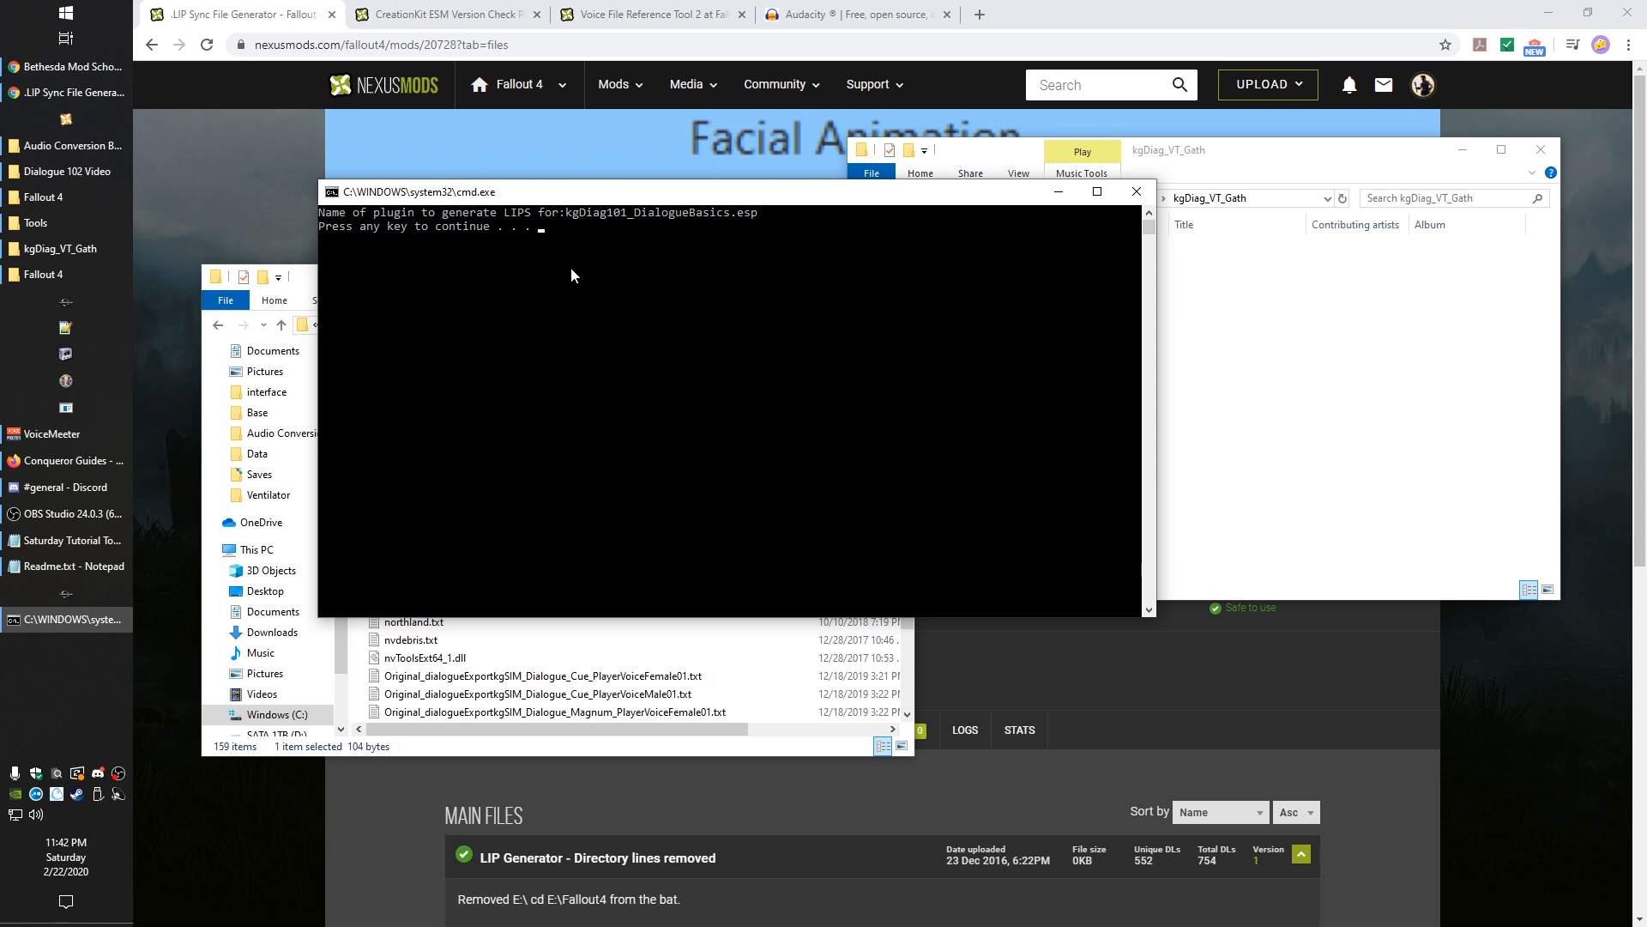
key("Return")
Step: Run XWM.Bat in the kgDiag101_DialogueBasics.esp voice folder to encode the WAV, and check the output in kgDiag_VT_Gath
left_click(1064, 252)
left_click(1184, 316)
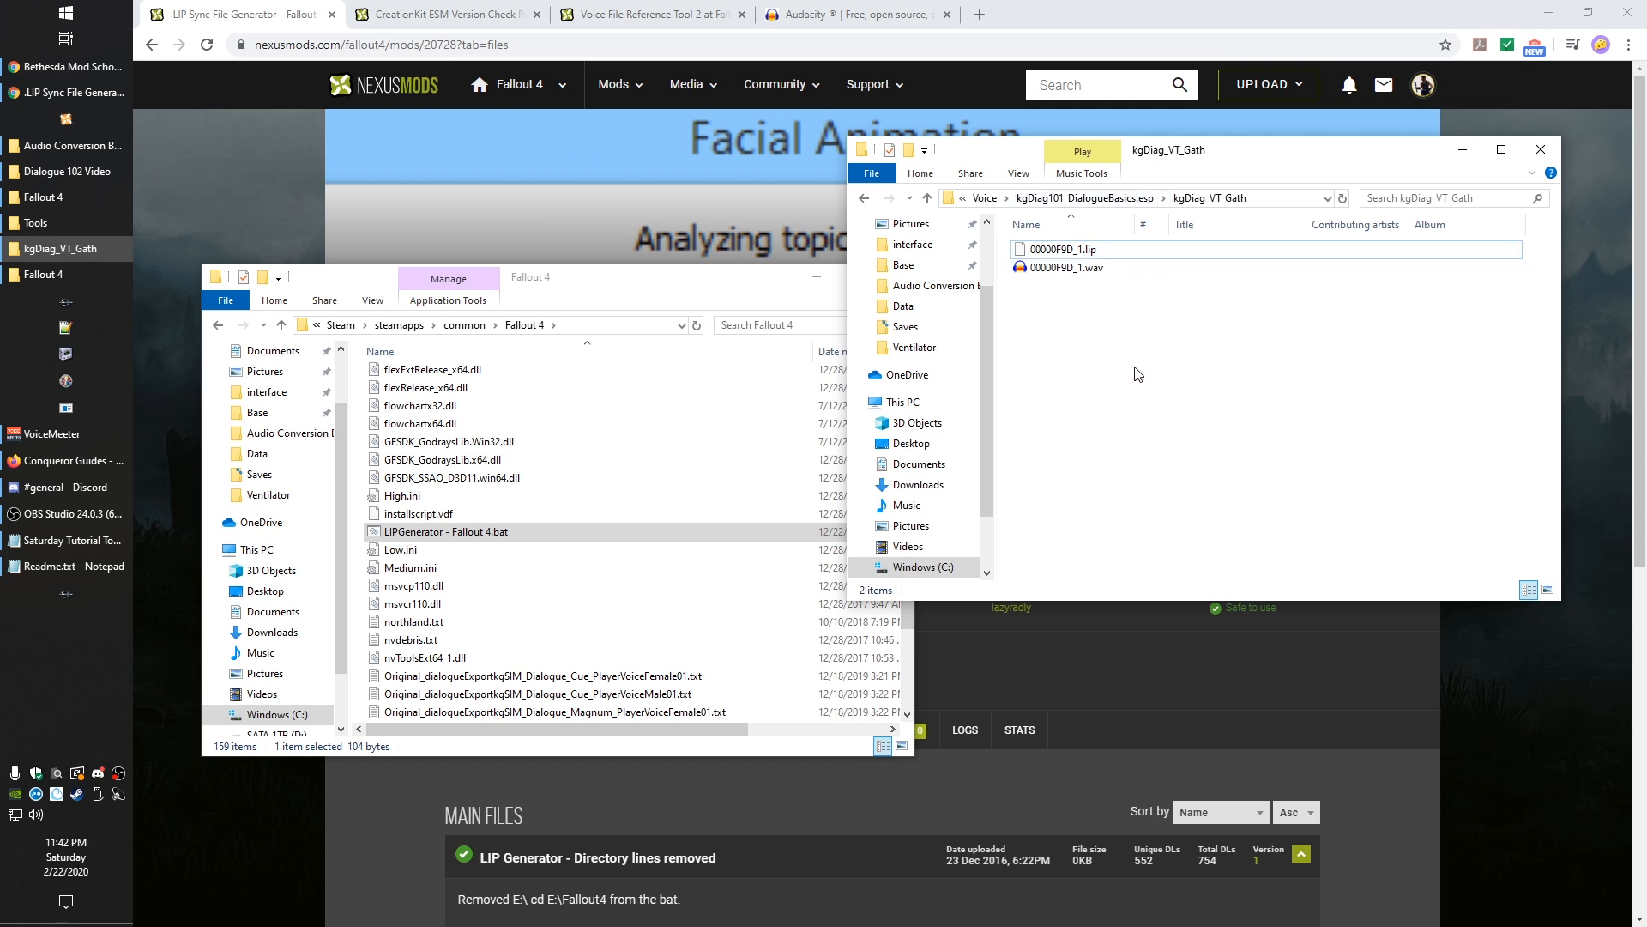
left_click(1107, 198)
left_click(1244, 443)
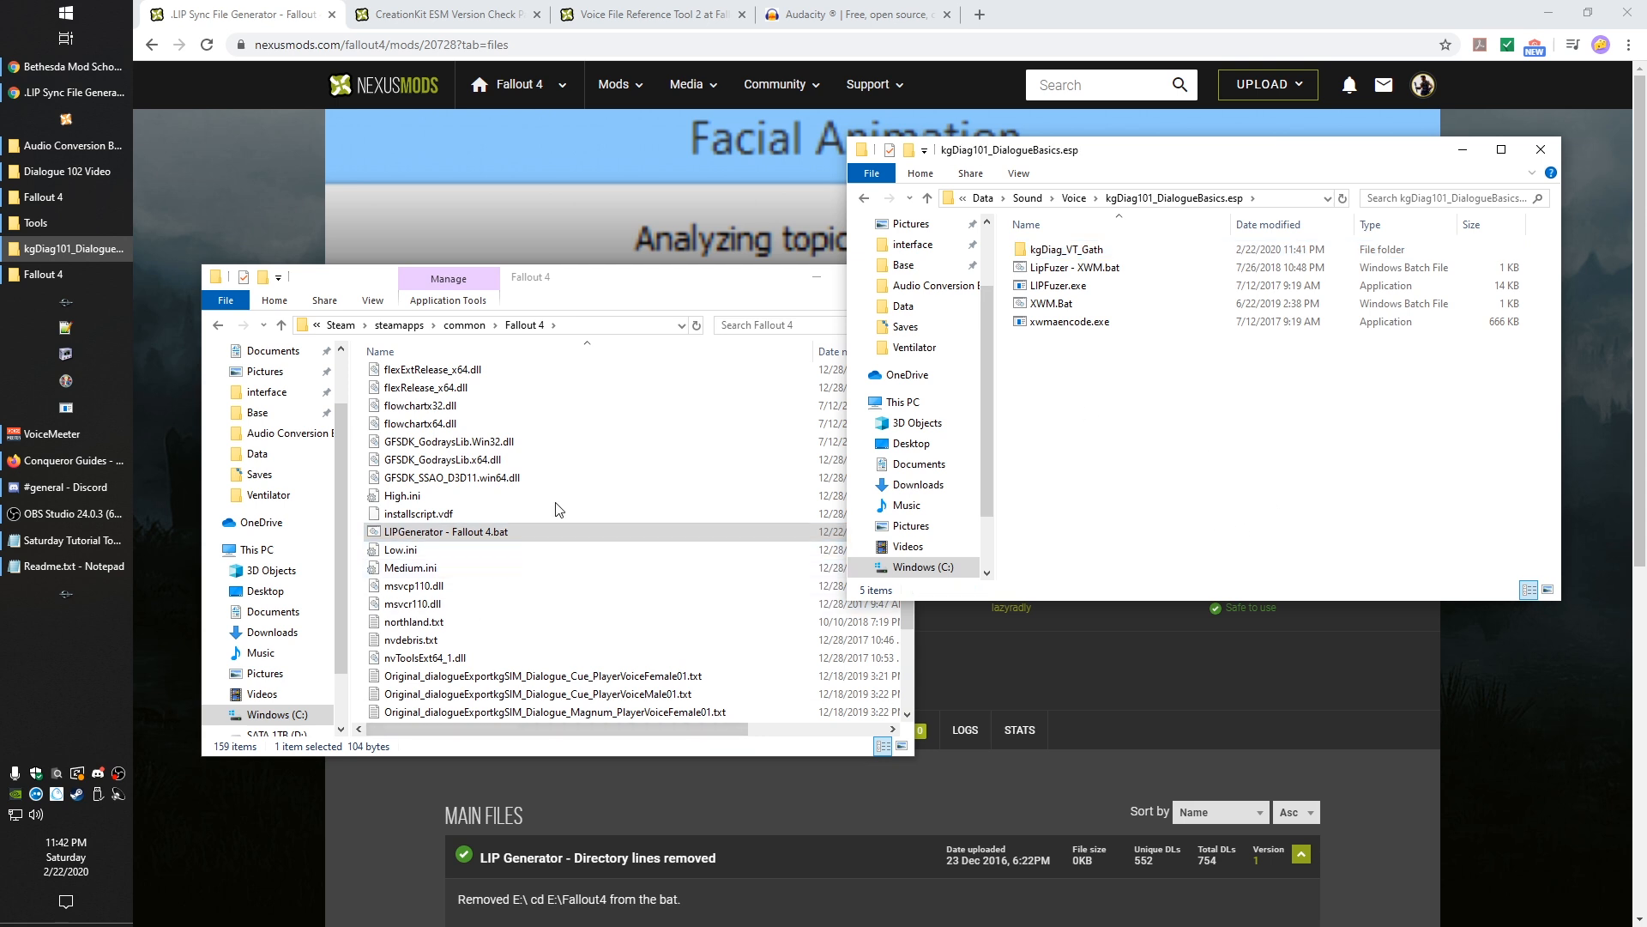
left_click(1052, 307)
double_click(1054, 306)
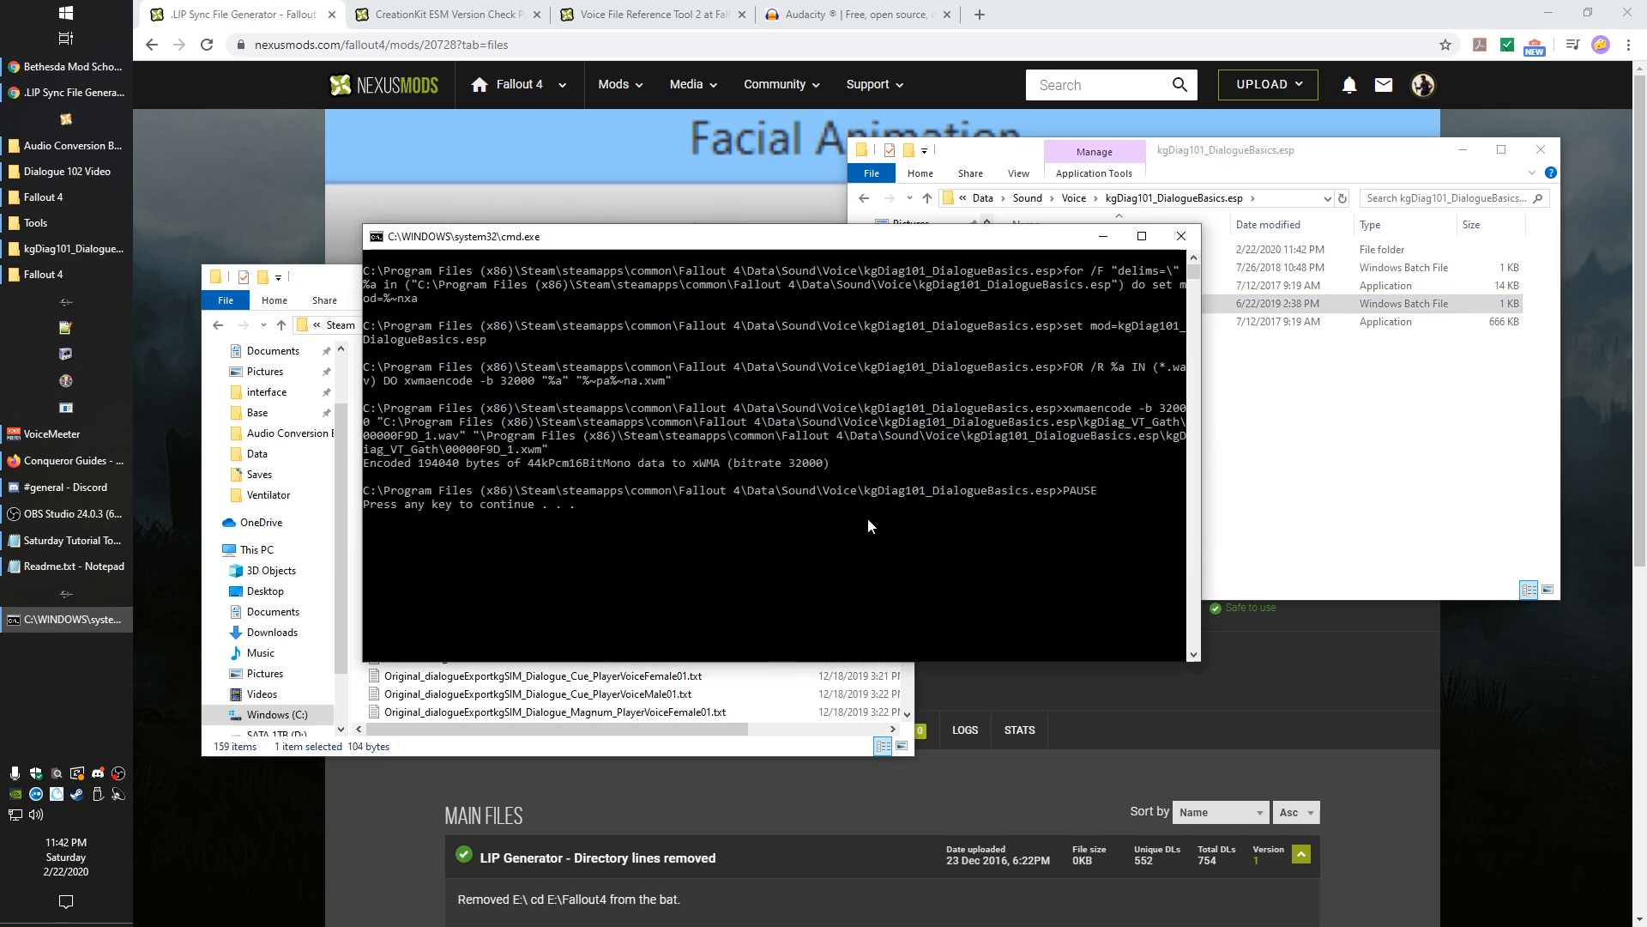
key("Return")
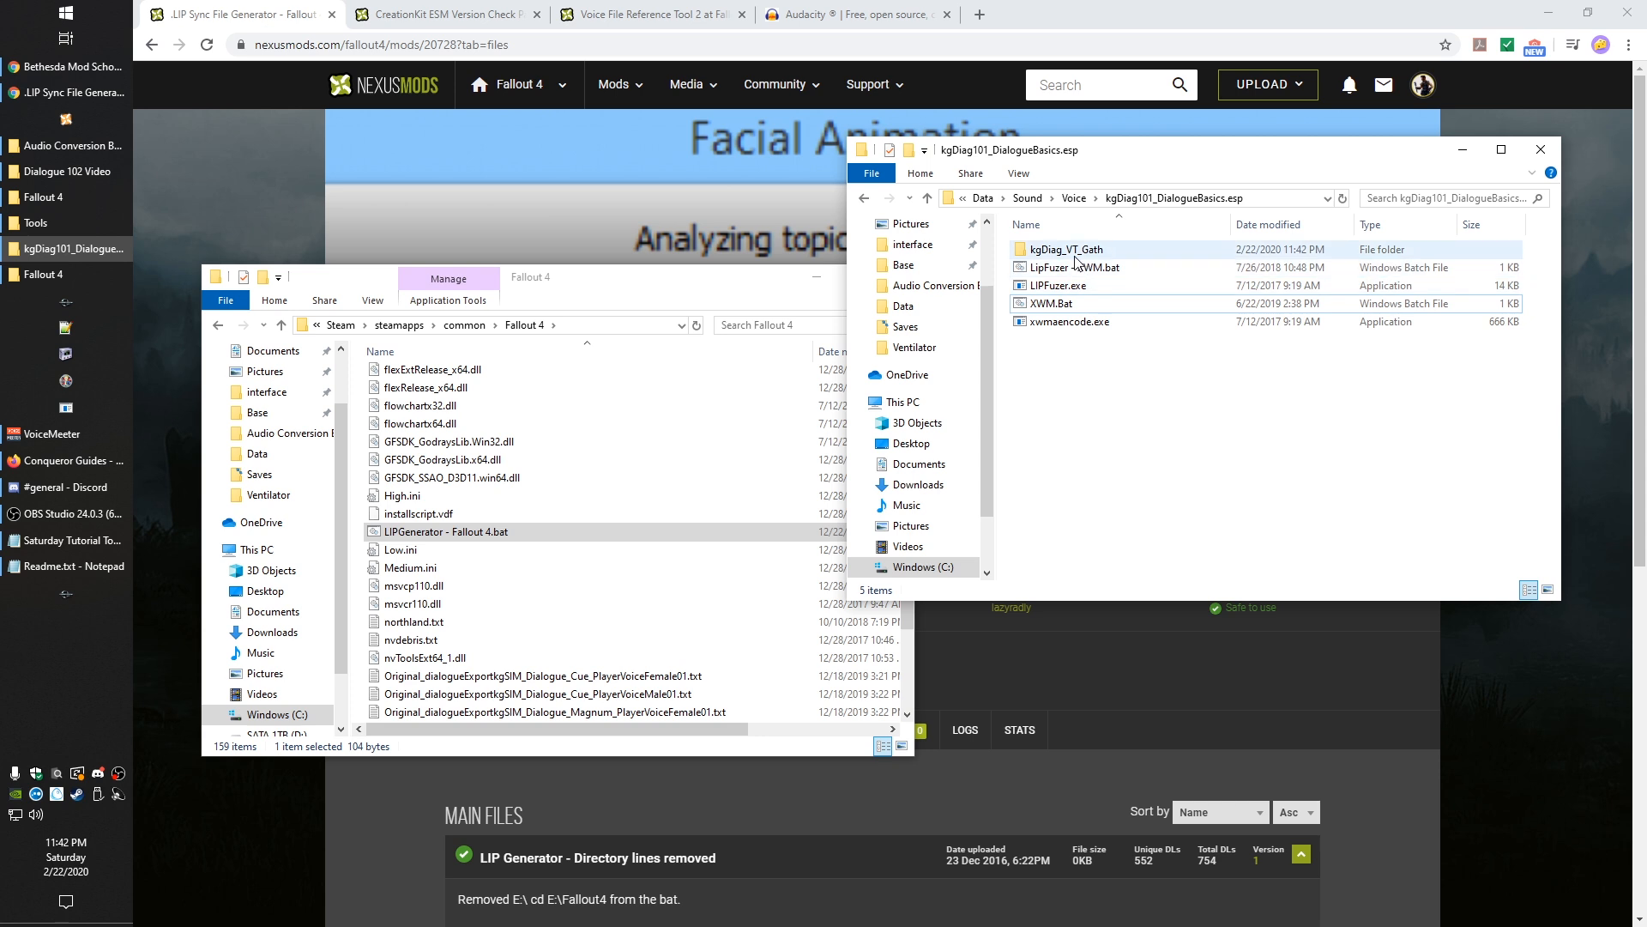
double_click(987, 249)
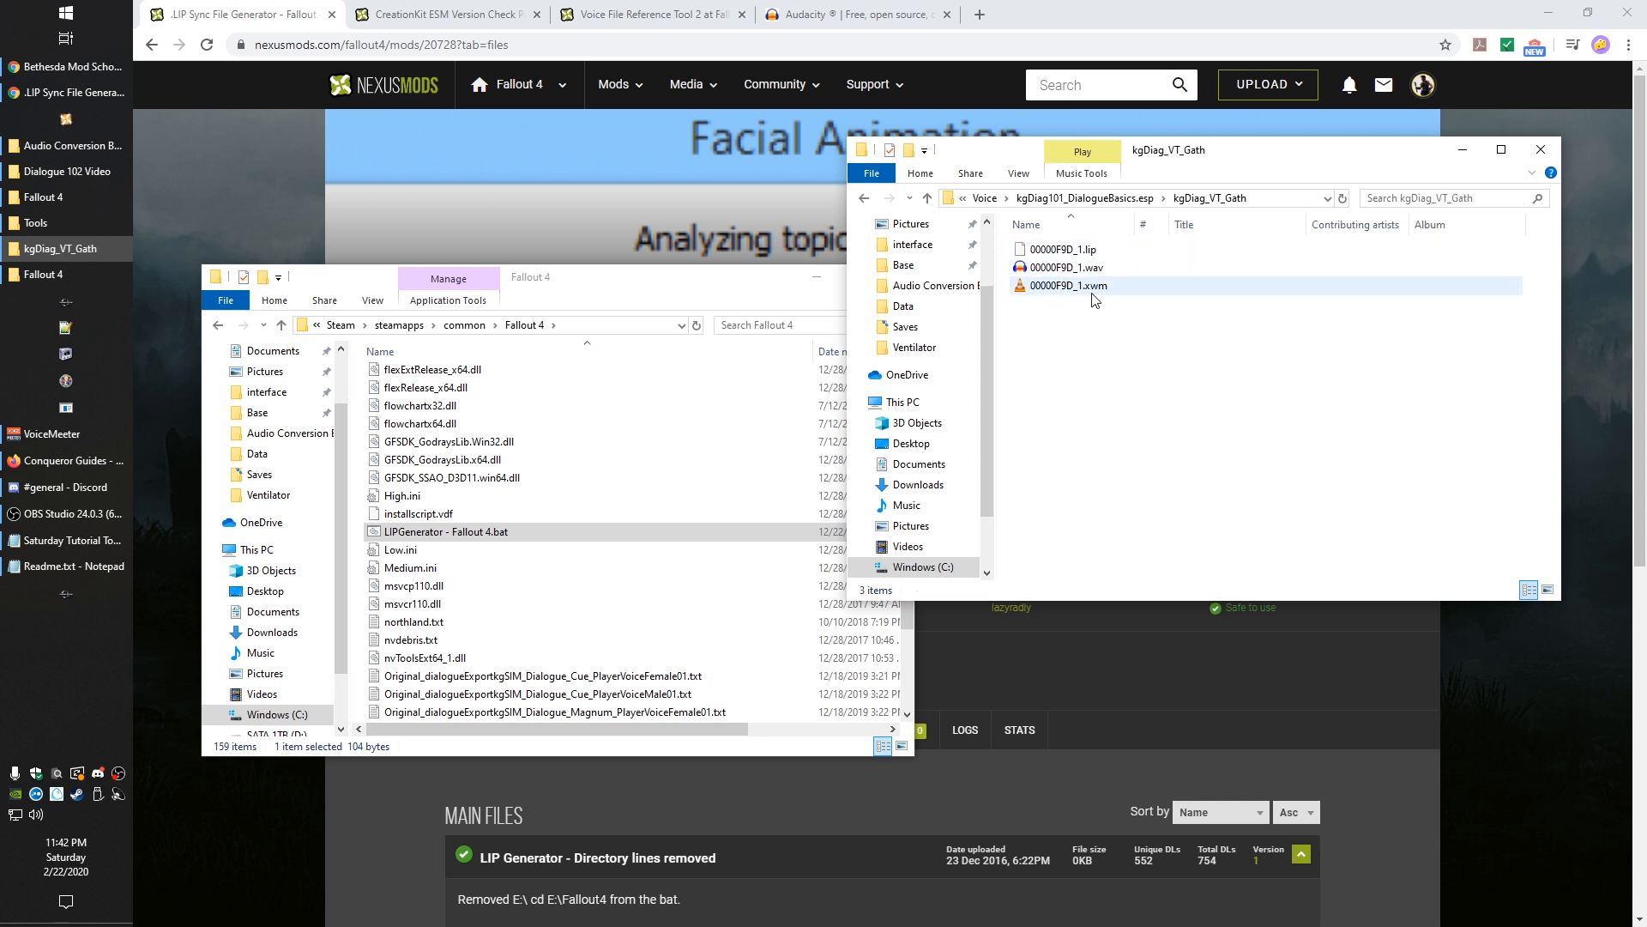
left_click(1083, 273)
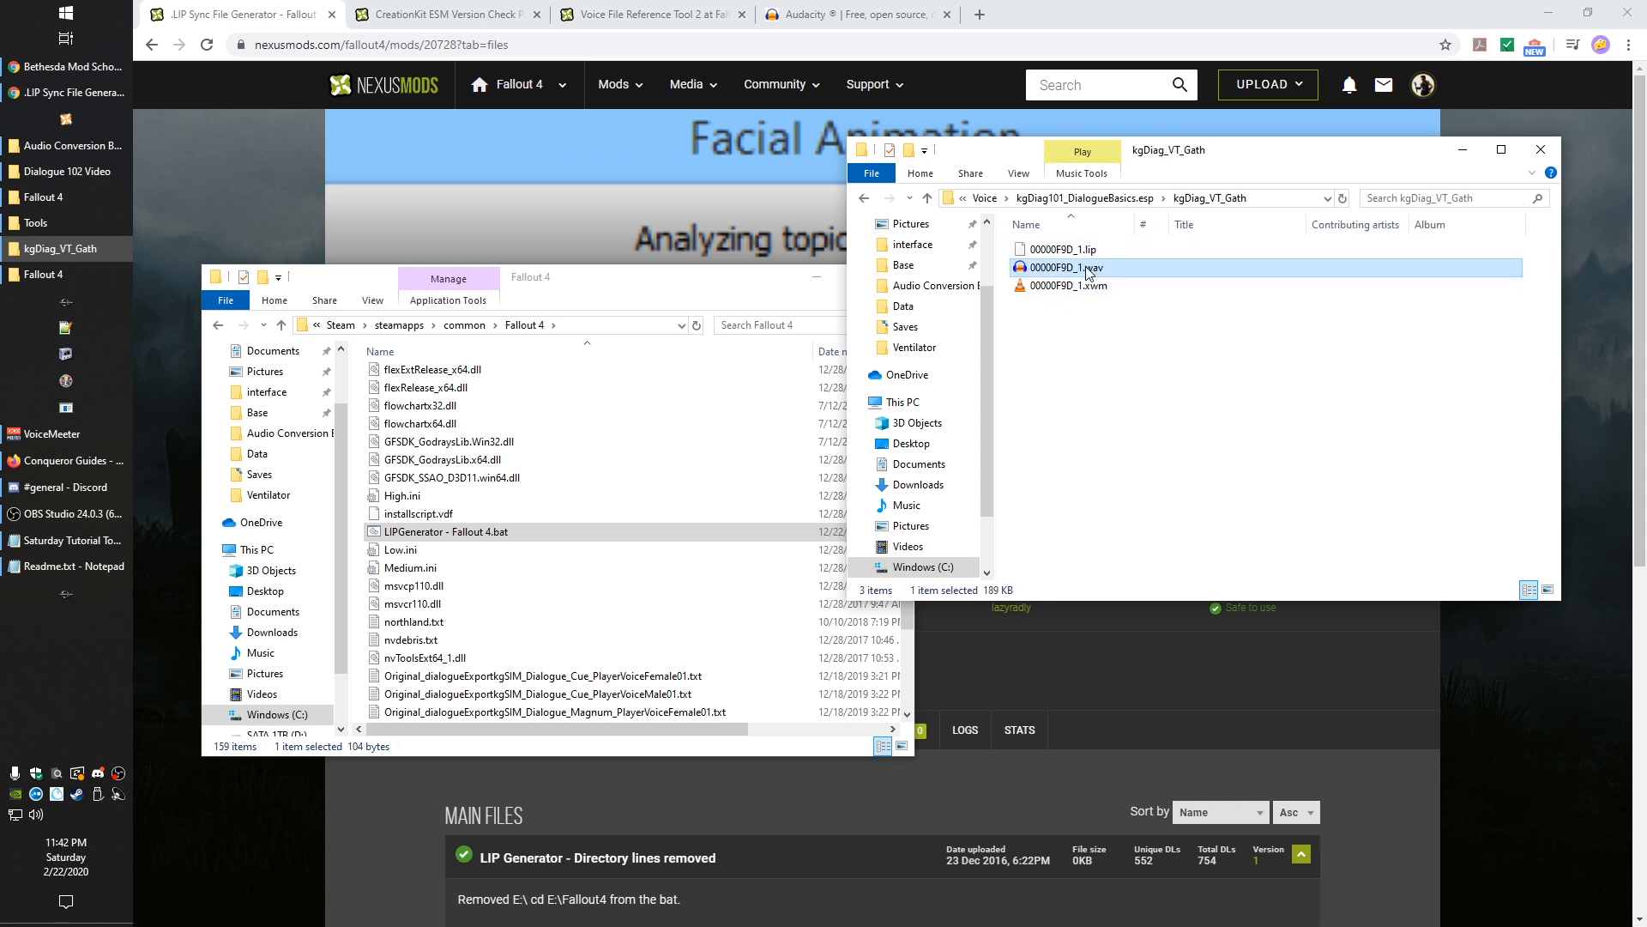
left_click(1112, 289)
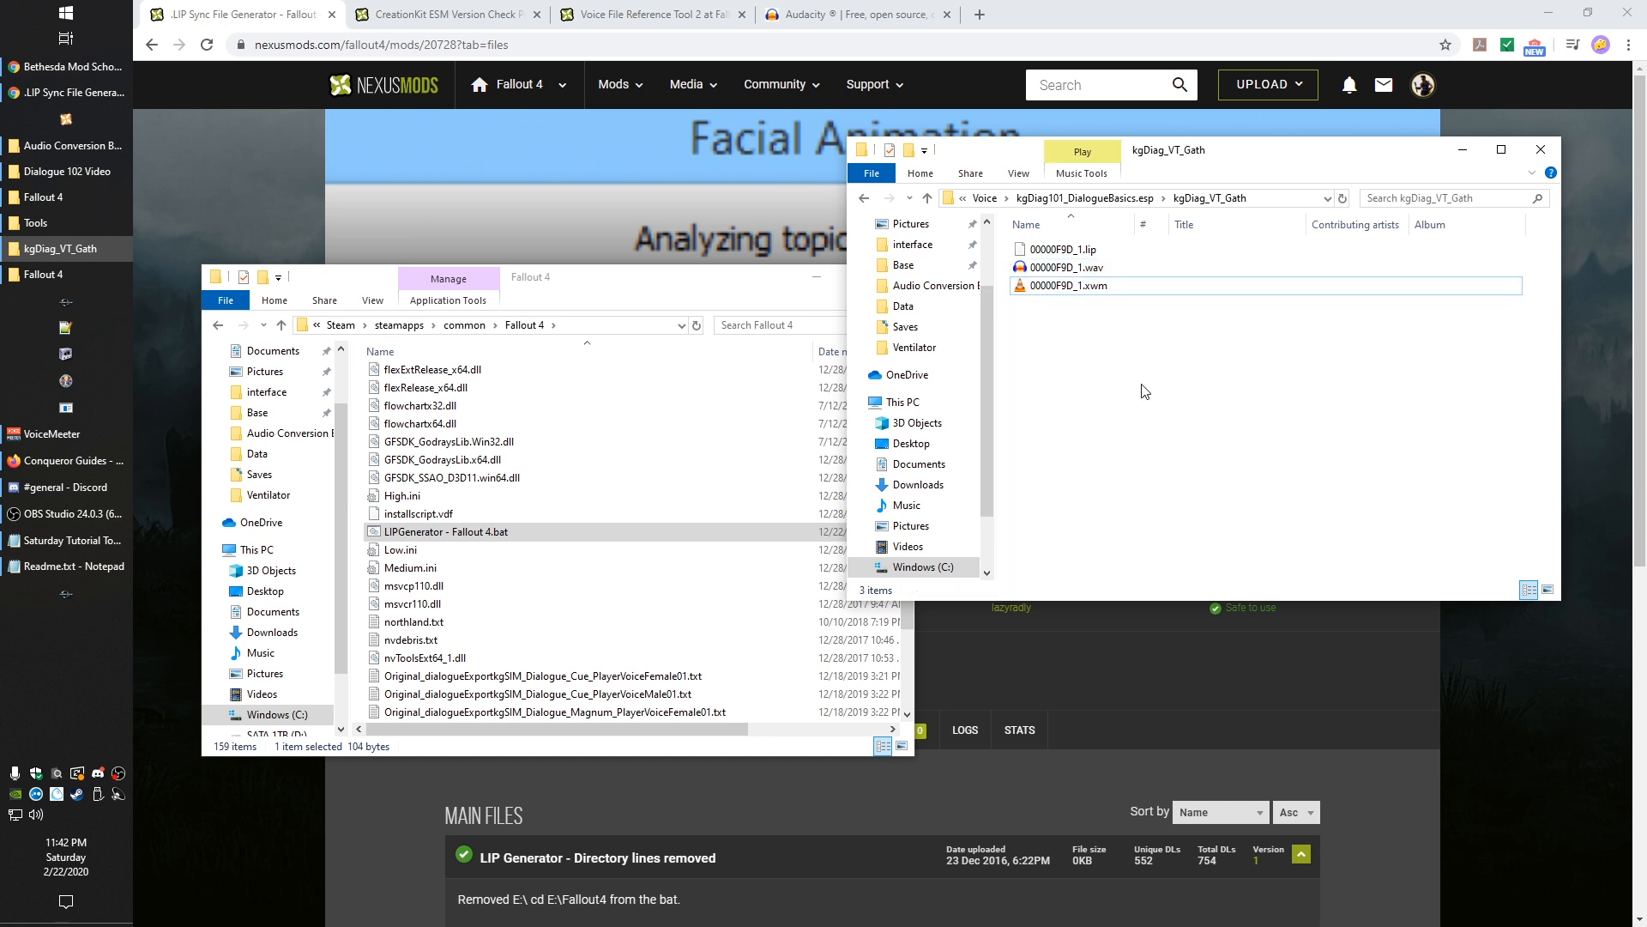
Step: Run LipFuzer - XWM.bat in the kgDiag101_DialogueBasics.esp folder to build the .fuz file, and open kgDiag_VT_Gath
left_click(1115, 199)
left_click(1171, 476)
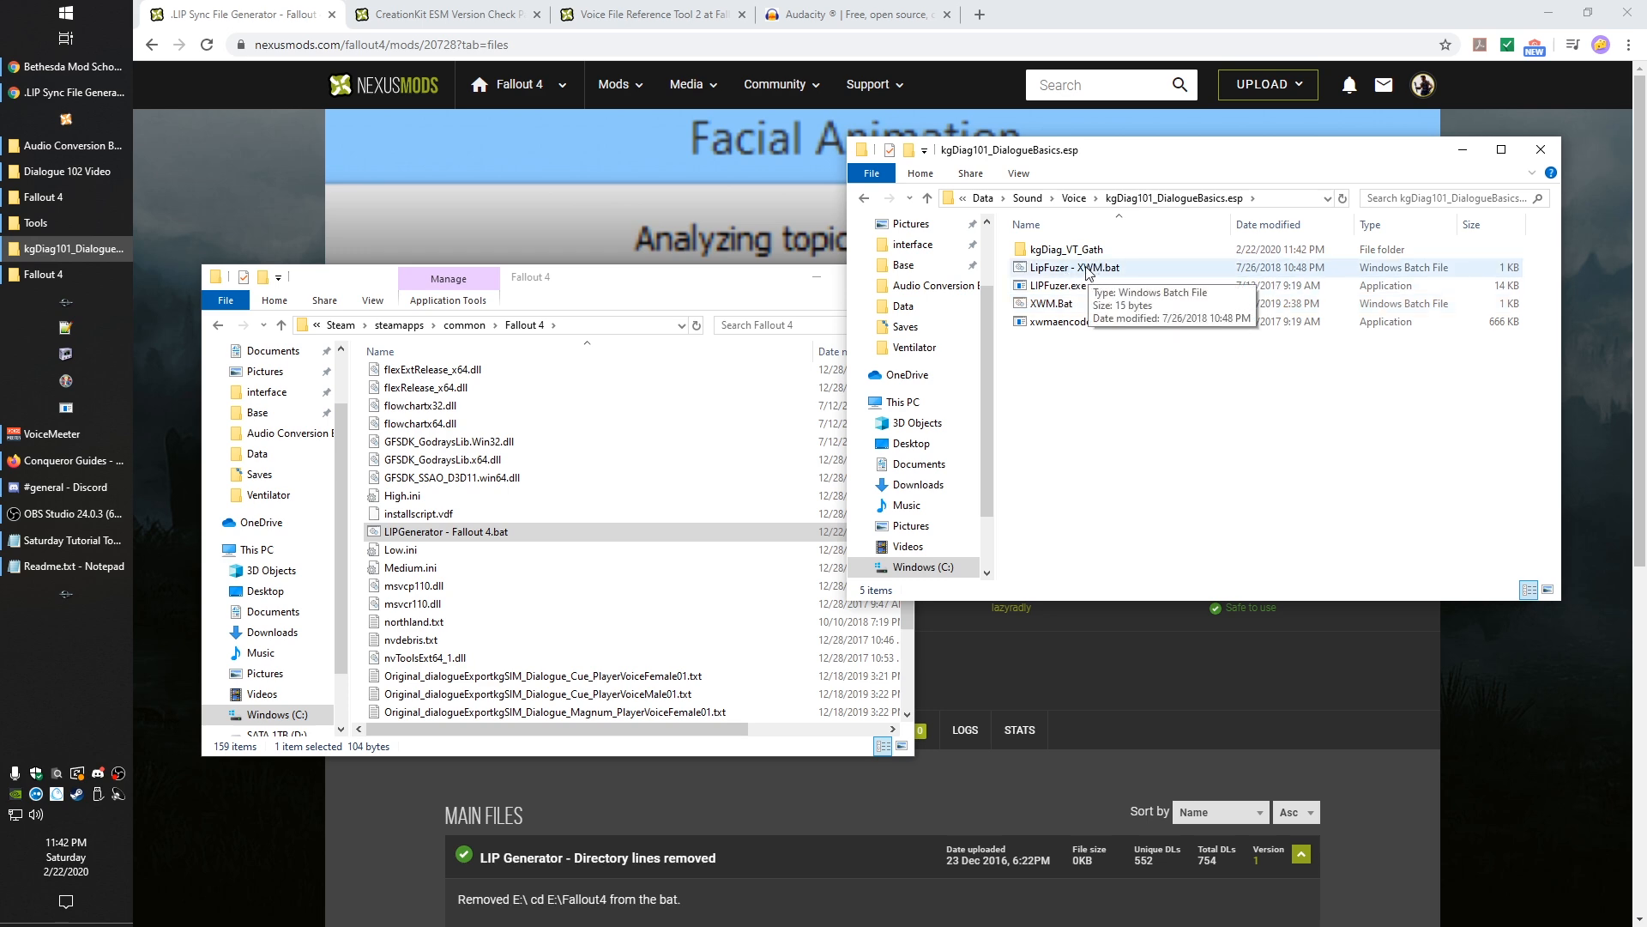
double_click(1088, 268)
left_click(1168, 409)
double_click(1088, 249)
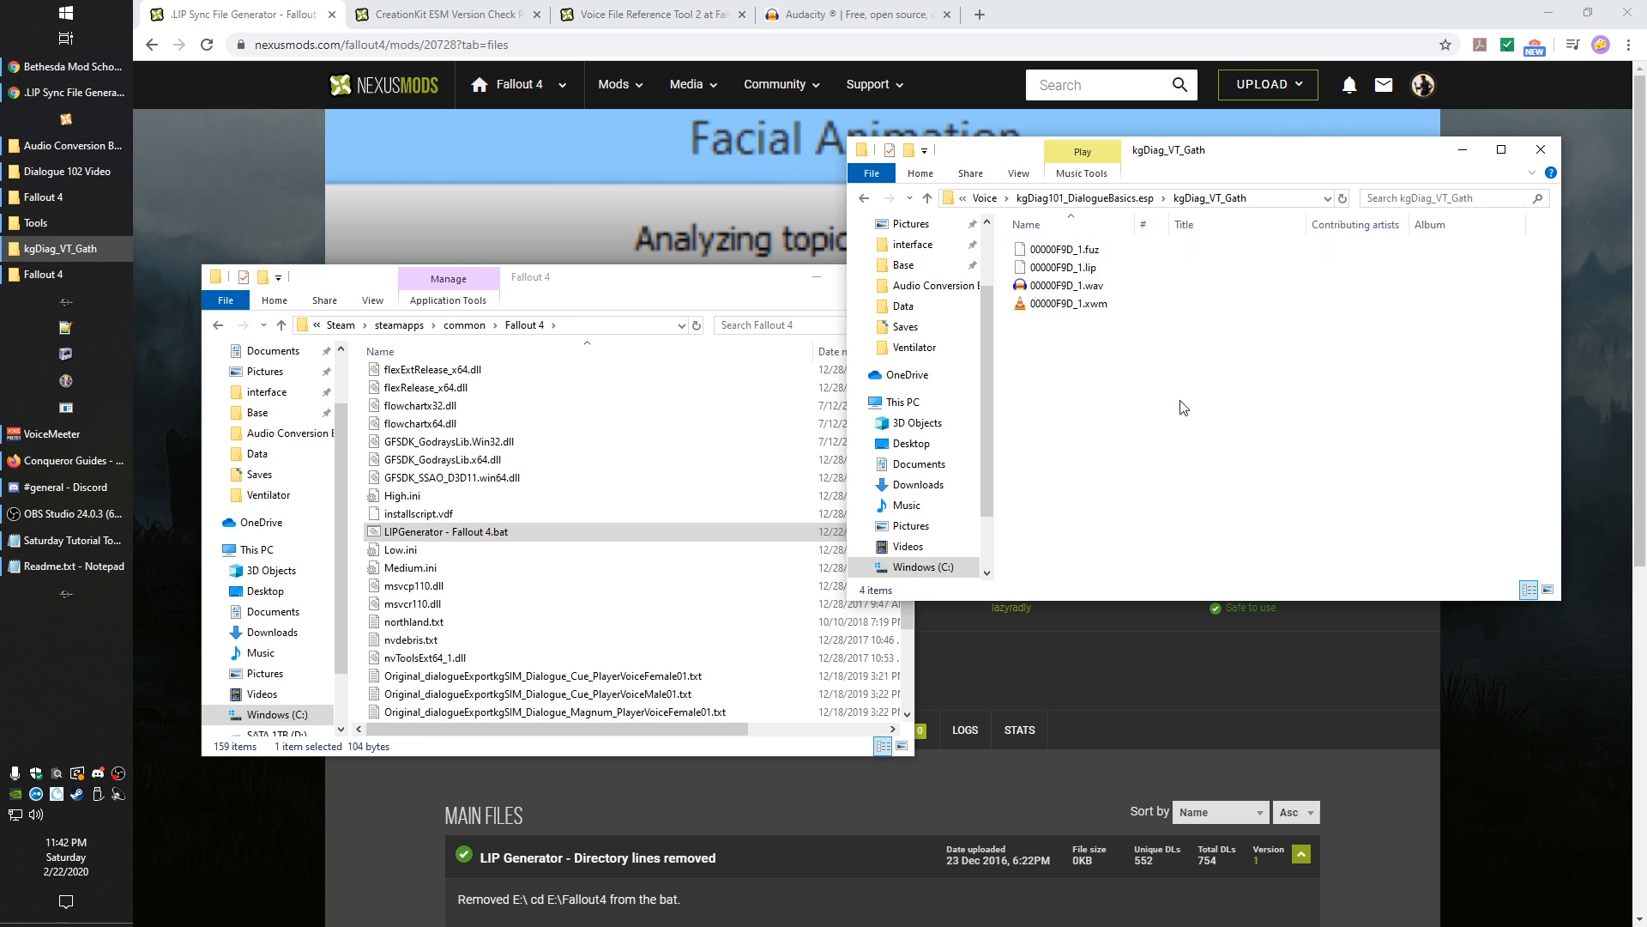
Step: Examine the .fuz, .lip, .wav and .xwm versions of 00000F9D_1 in the kgDiag_VT_Gath folder
left_click(1082, 253)
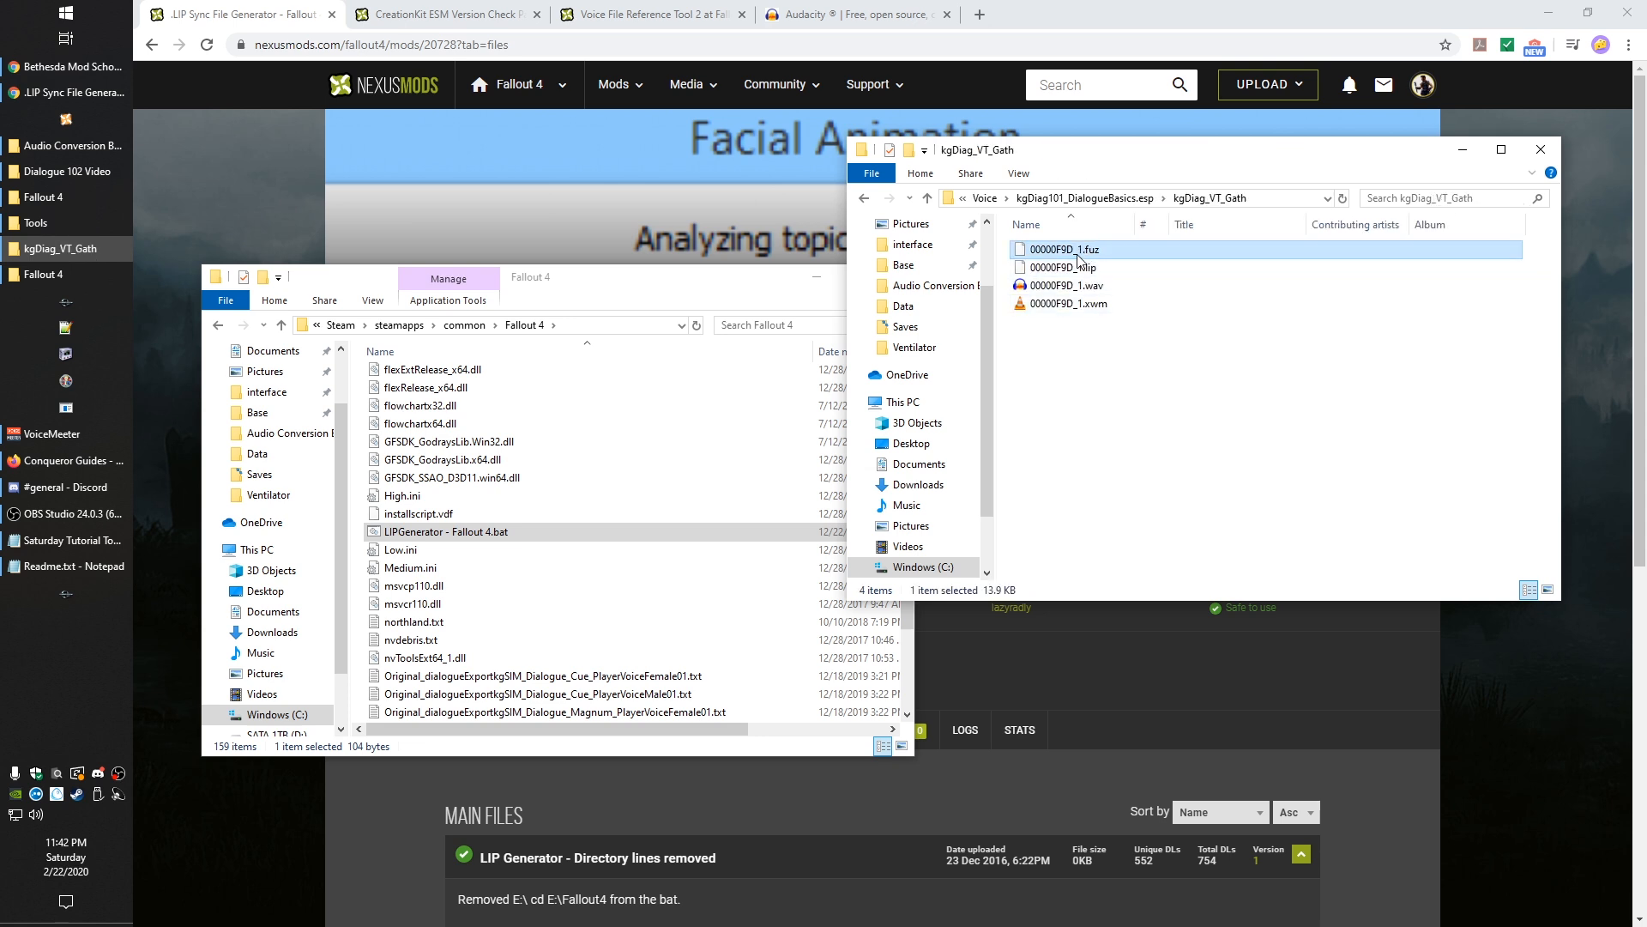
left_click(1086, 305)
left_click(1098, 268)
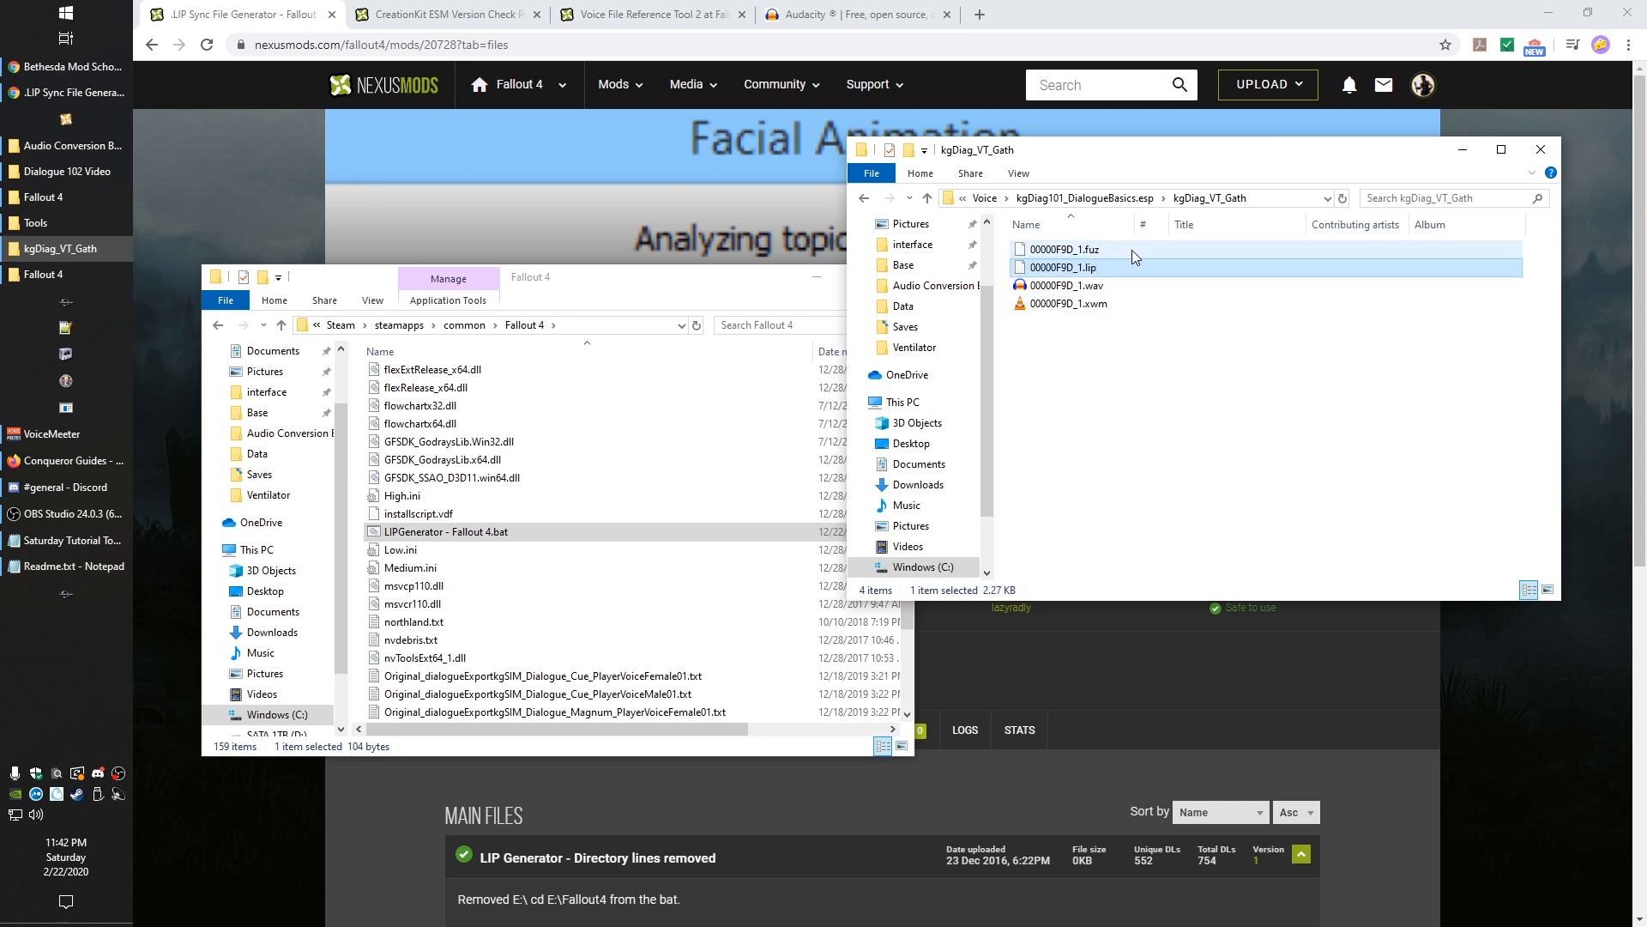
left_click(1098, 250)
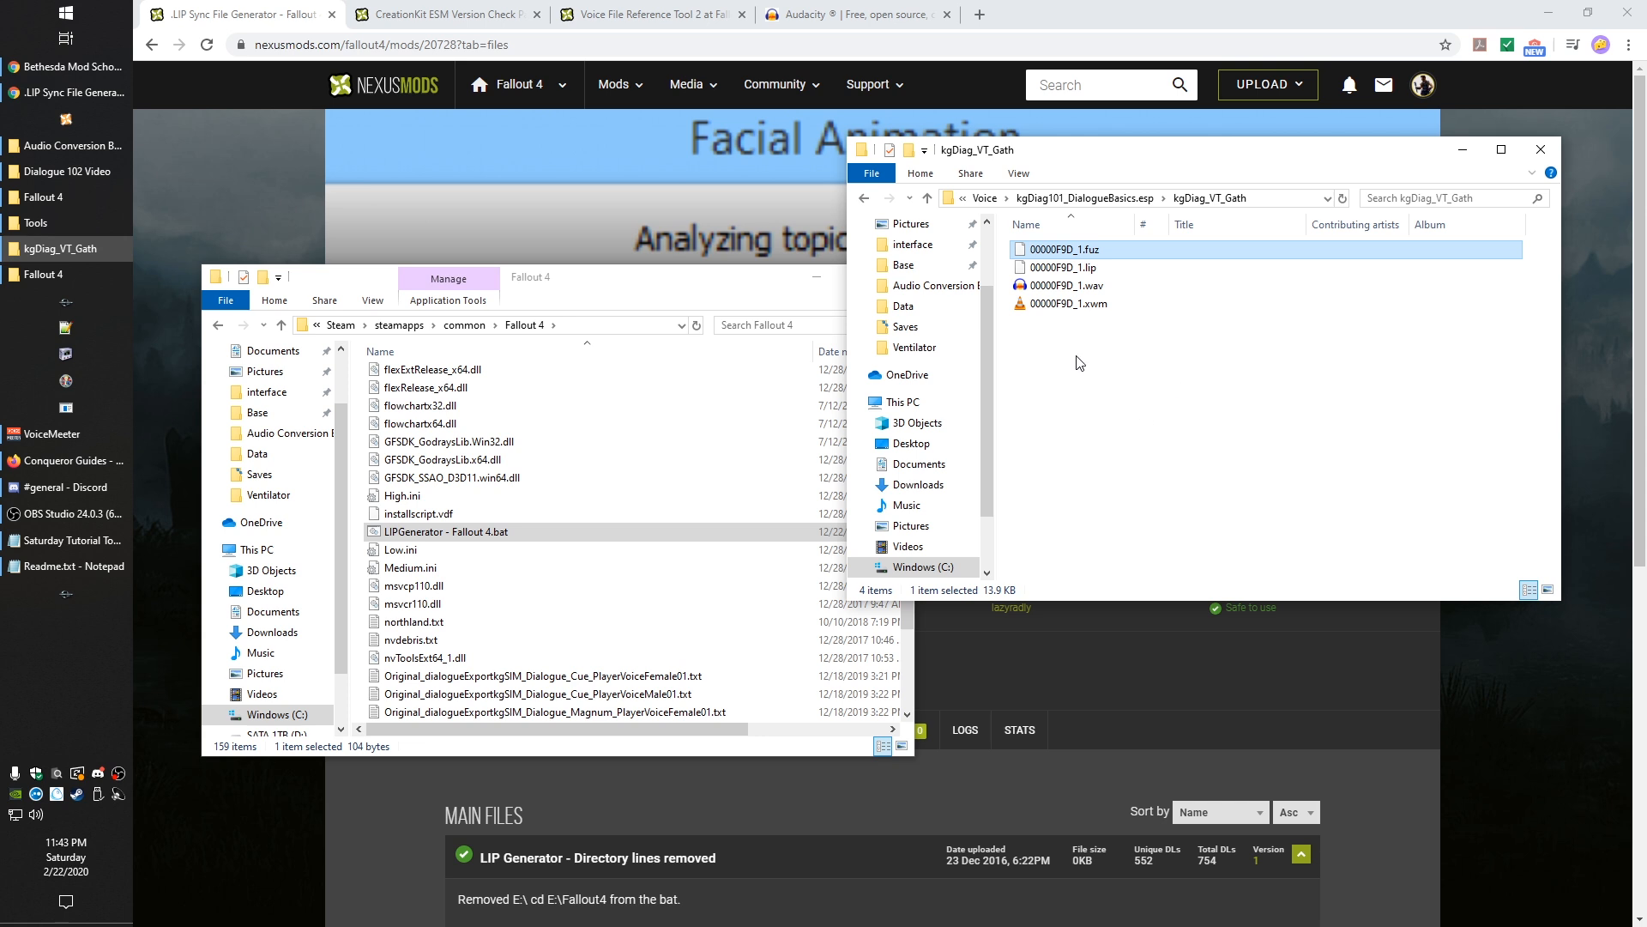
left_click(1071, 289)
left_click(1109, 367)
left_click(1088, 251)
left_click_drag(1165, 384, 1050, 271)
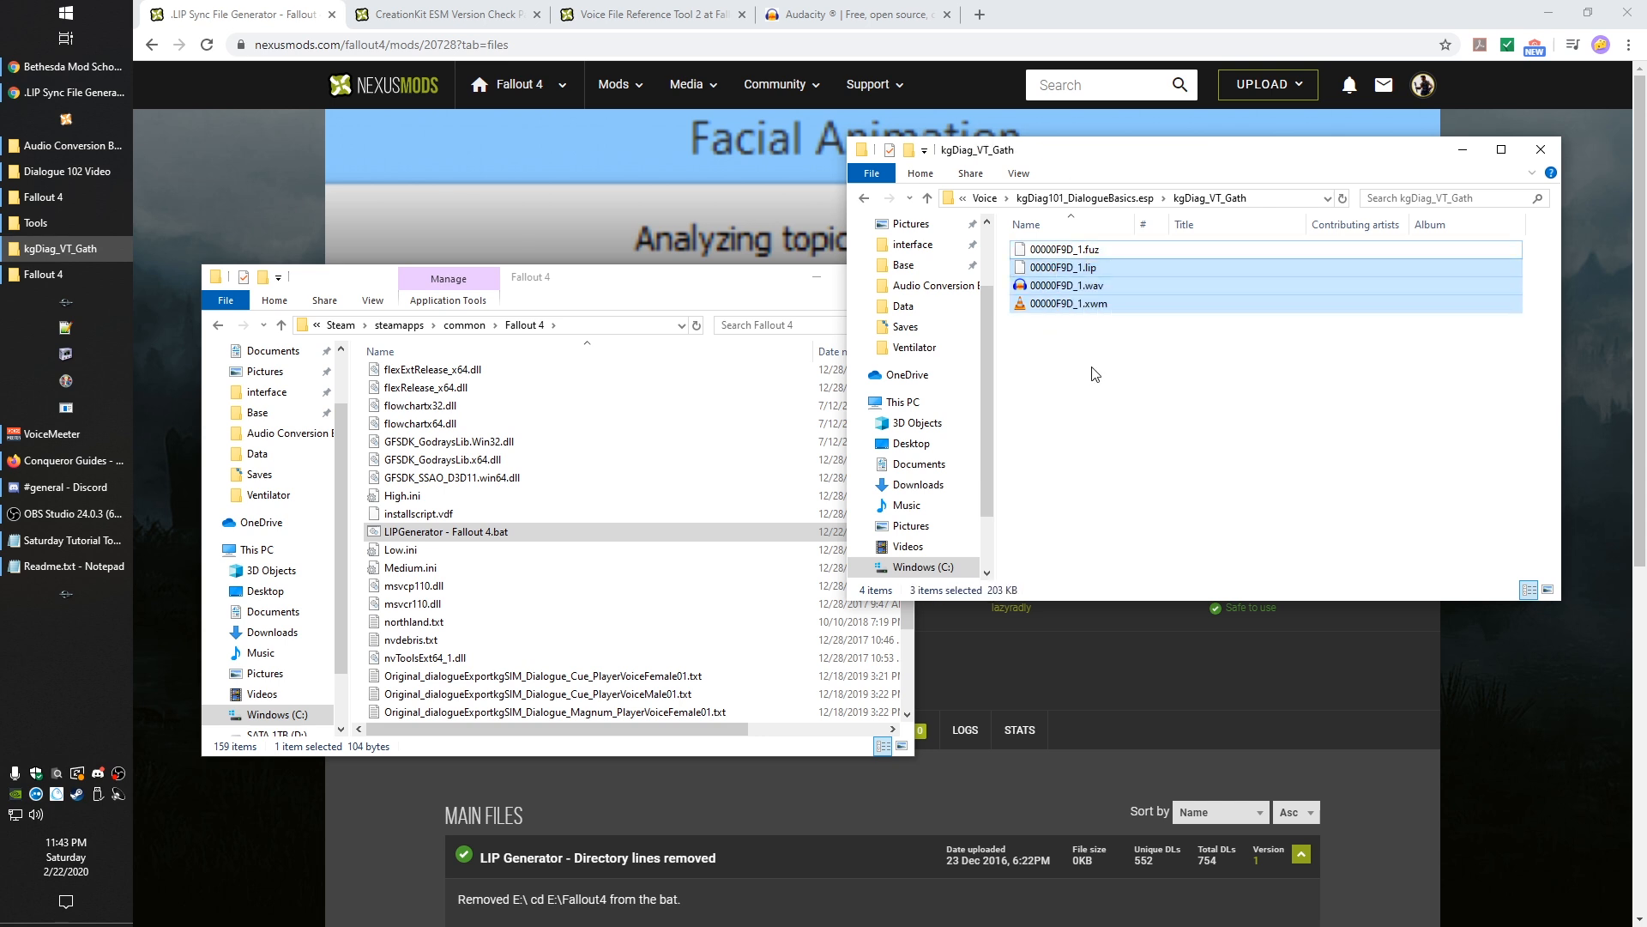
left_click(1123, 353)
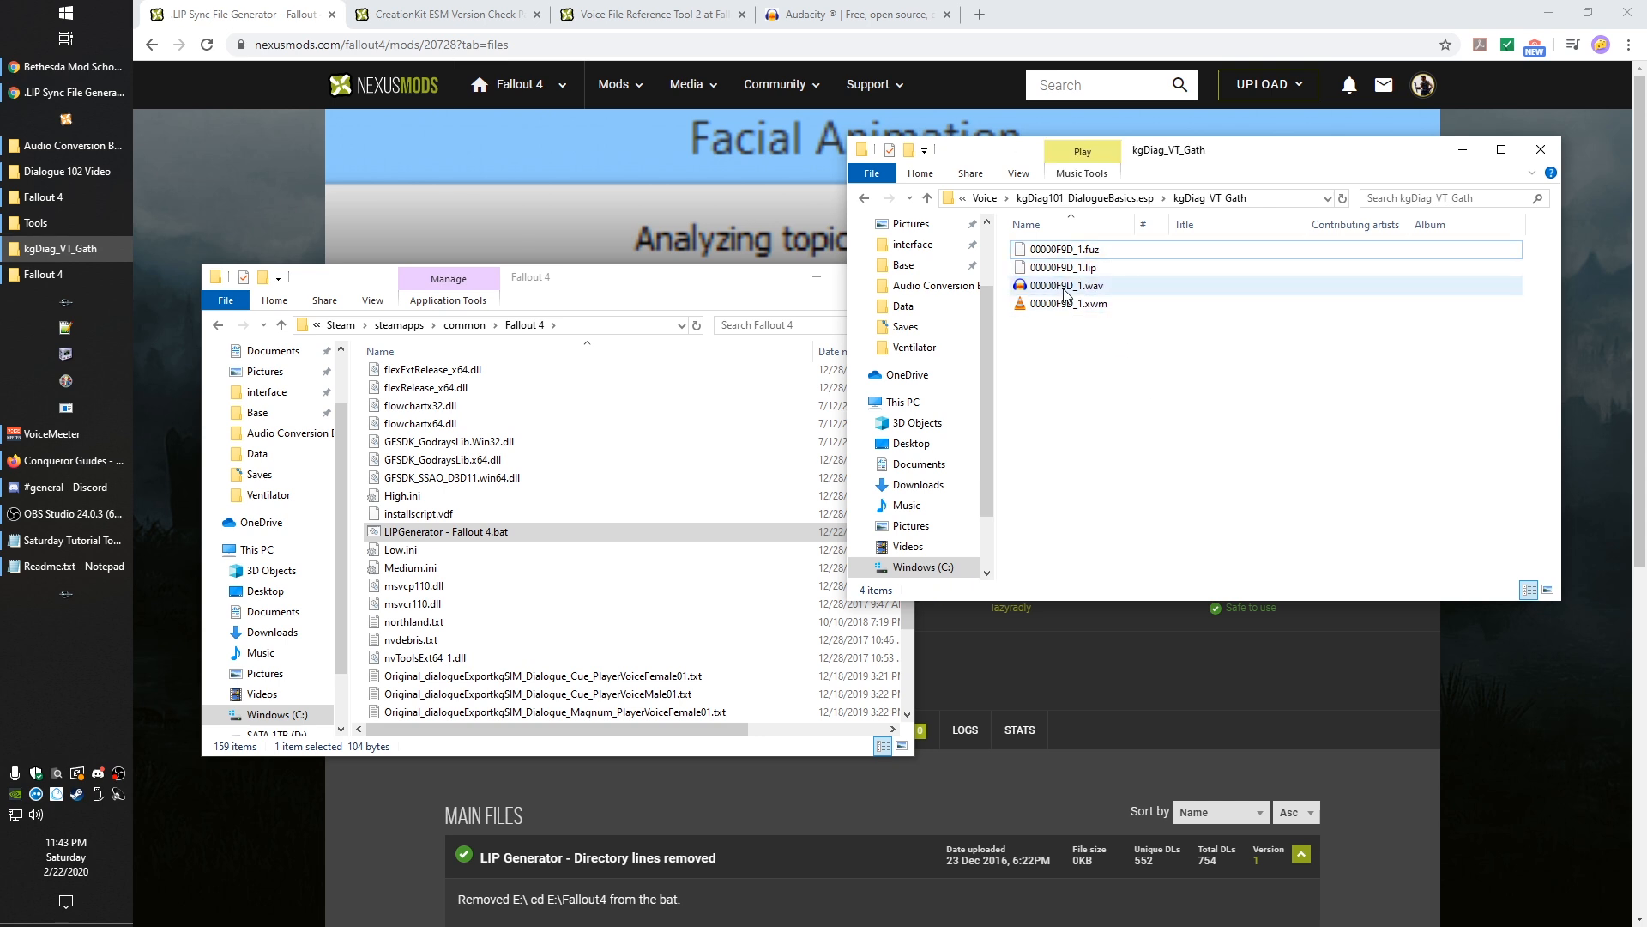
left_click(1075, 271)
left_click(1101, 307)
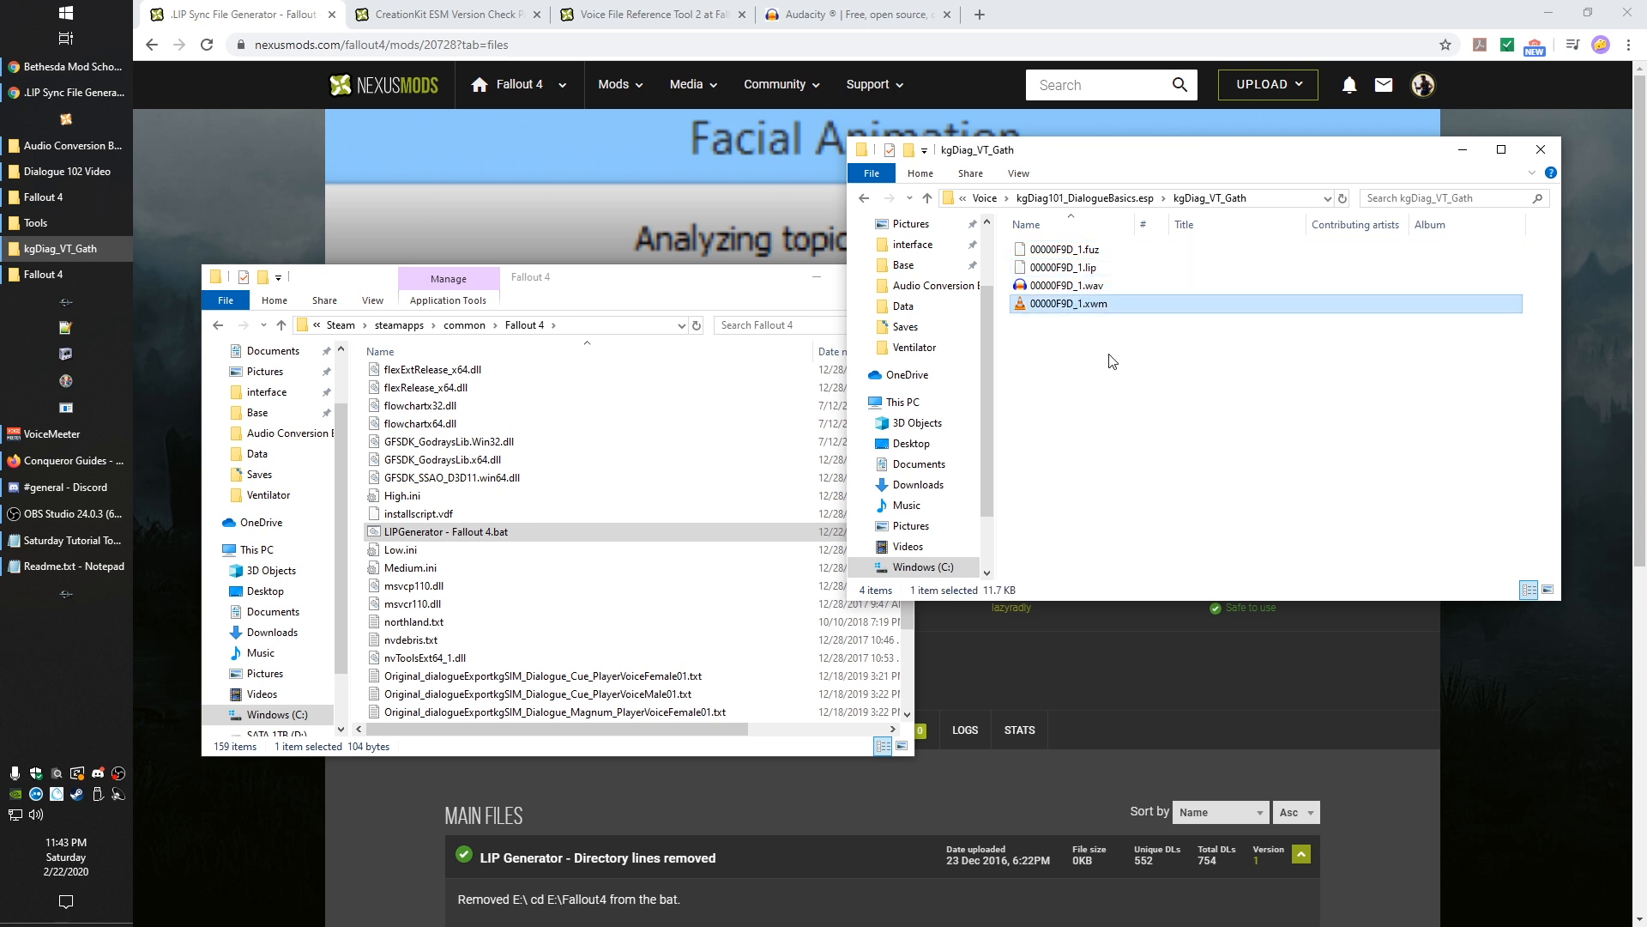
left_click(1091, 282)
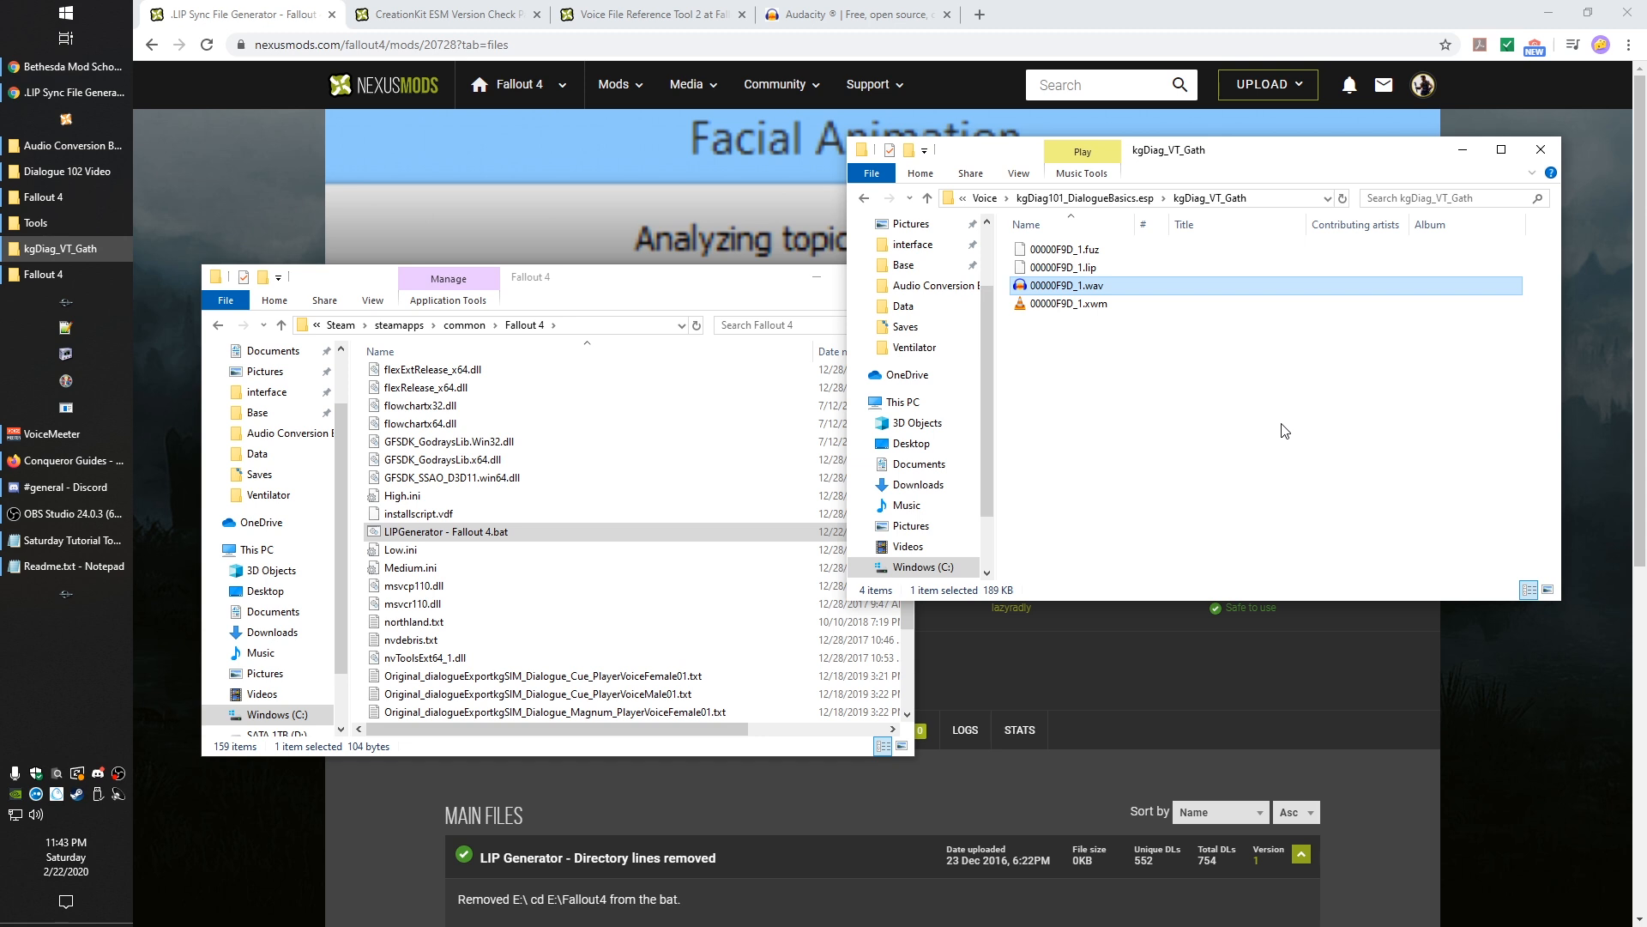
left_click(1242, 439)
left_click(1074, 253)
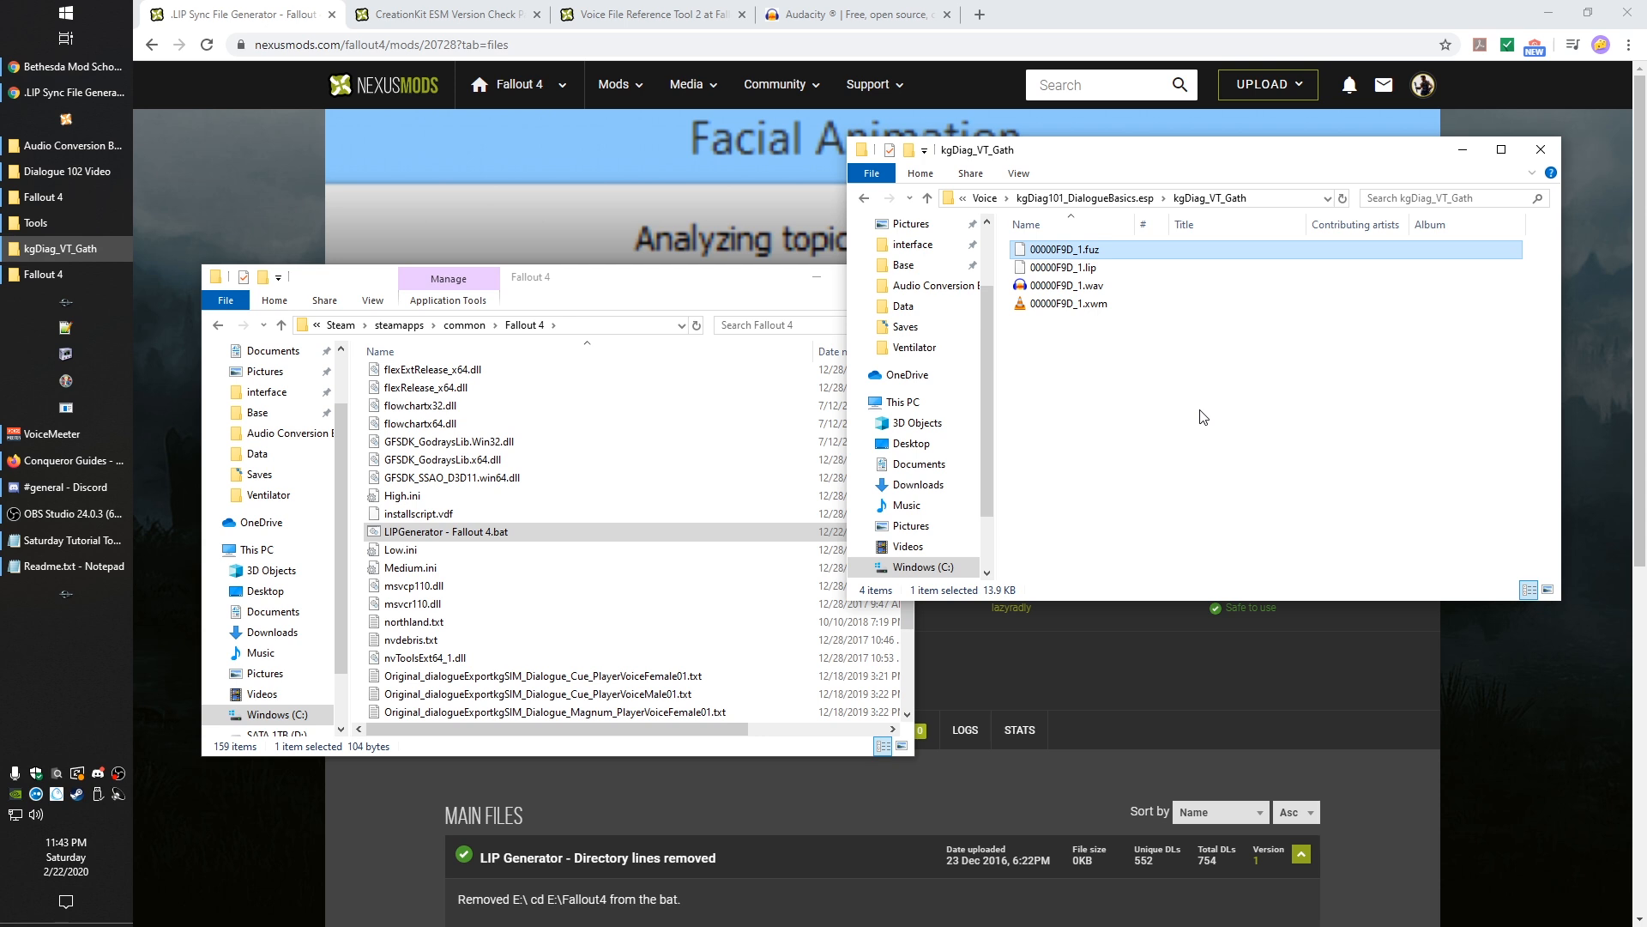
left_click(1054, 287)
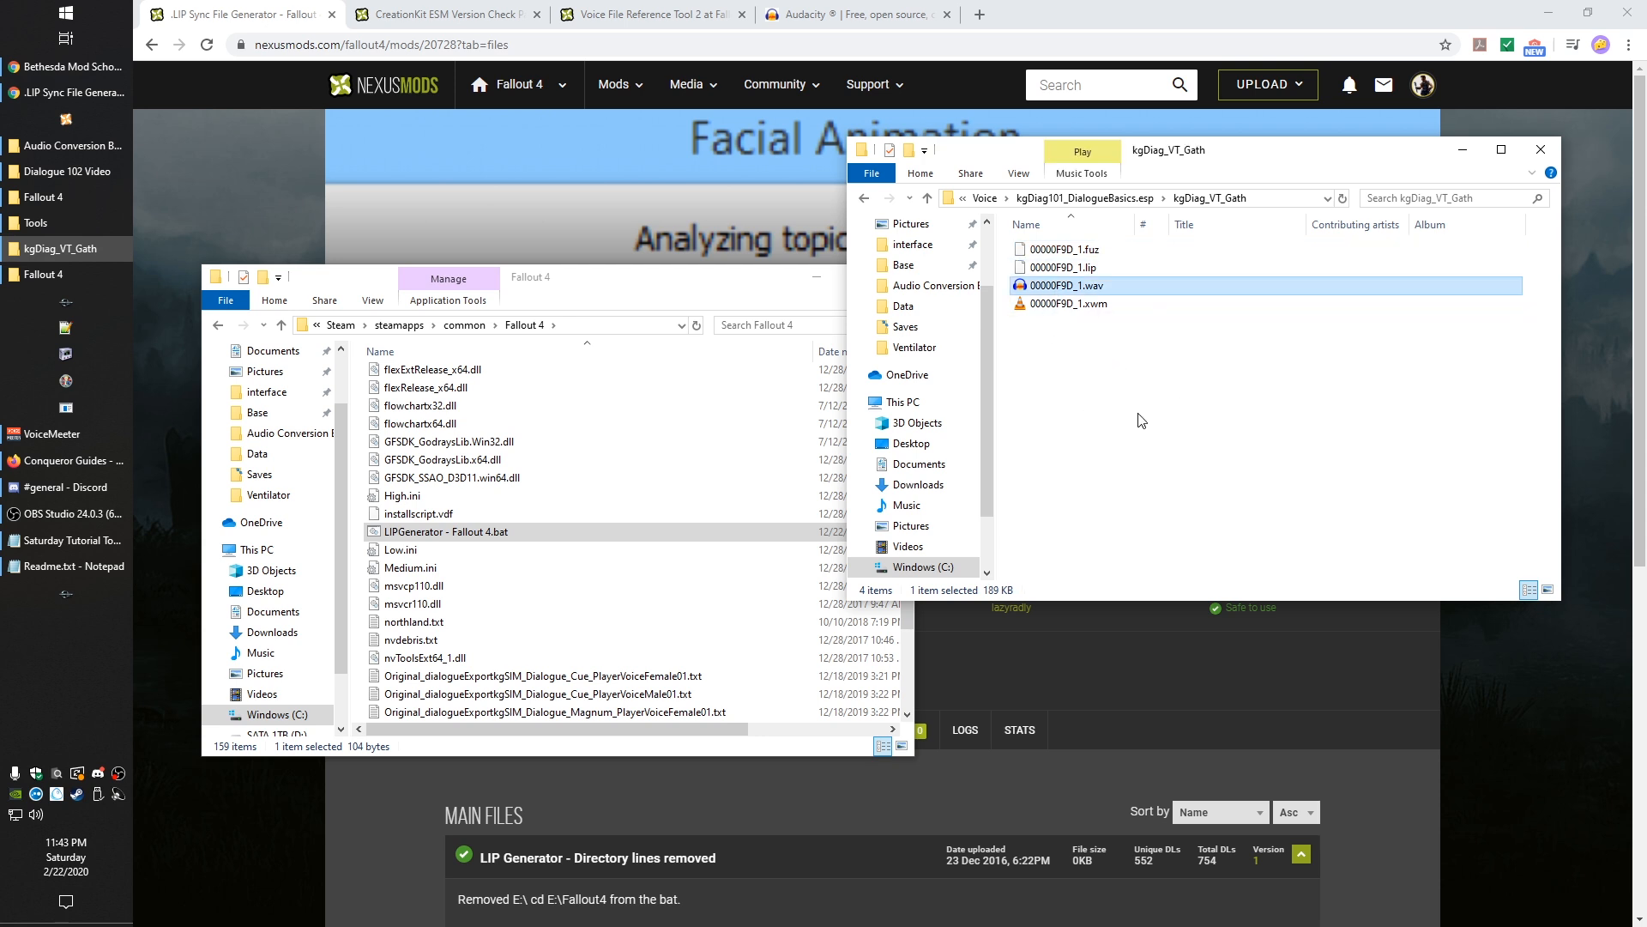
Step: Delete the .lip, .wav and .xwm versions of 00000F9D_1, keeping only the .fuz file
left_click(1078, 339)
left_click_drag(1129, 353, 1011, 263)
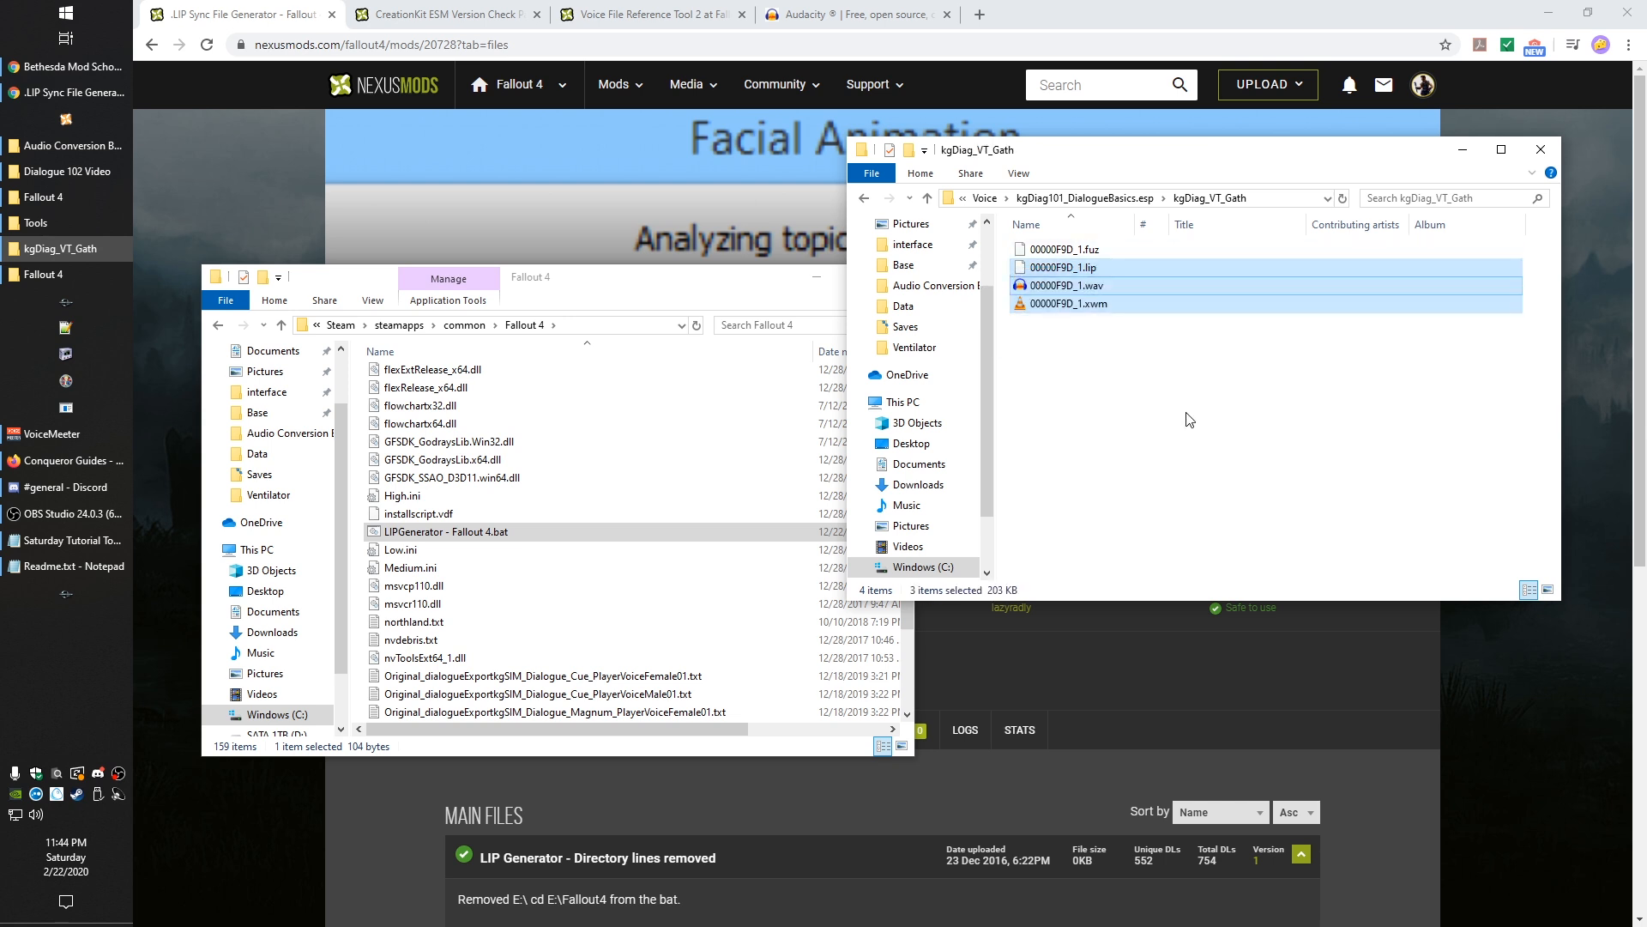
key("Delete")
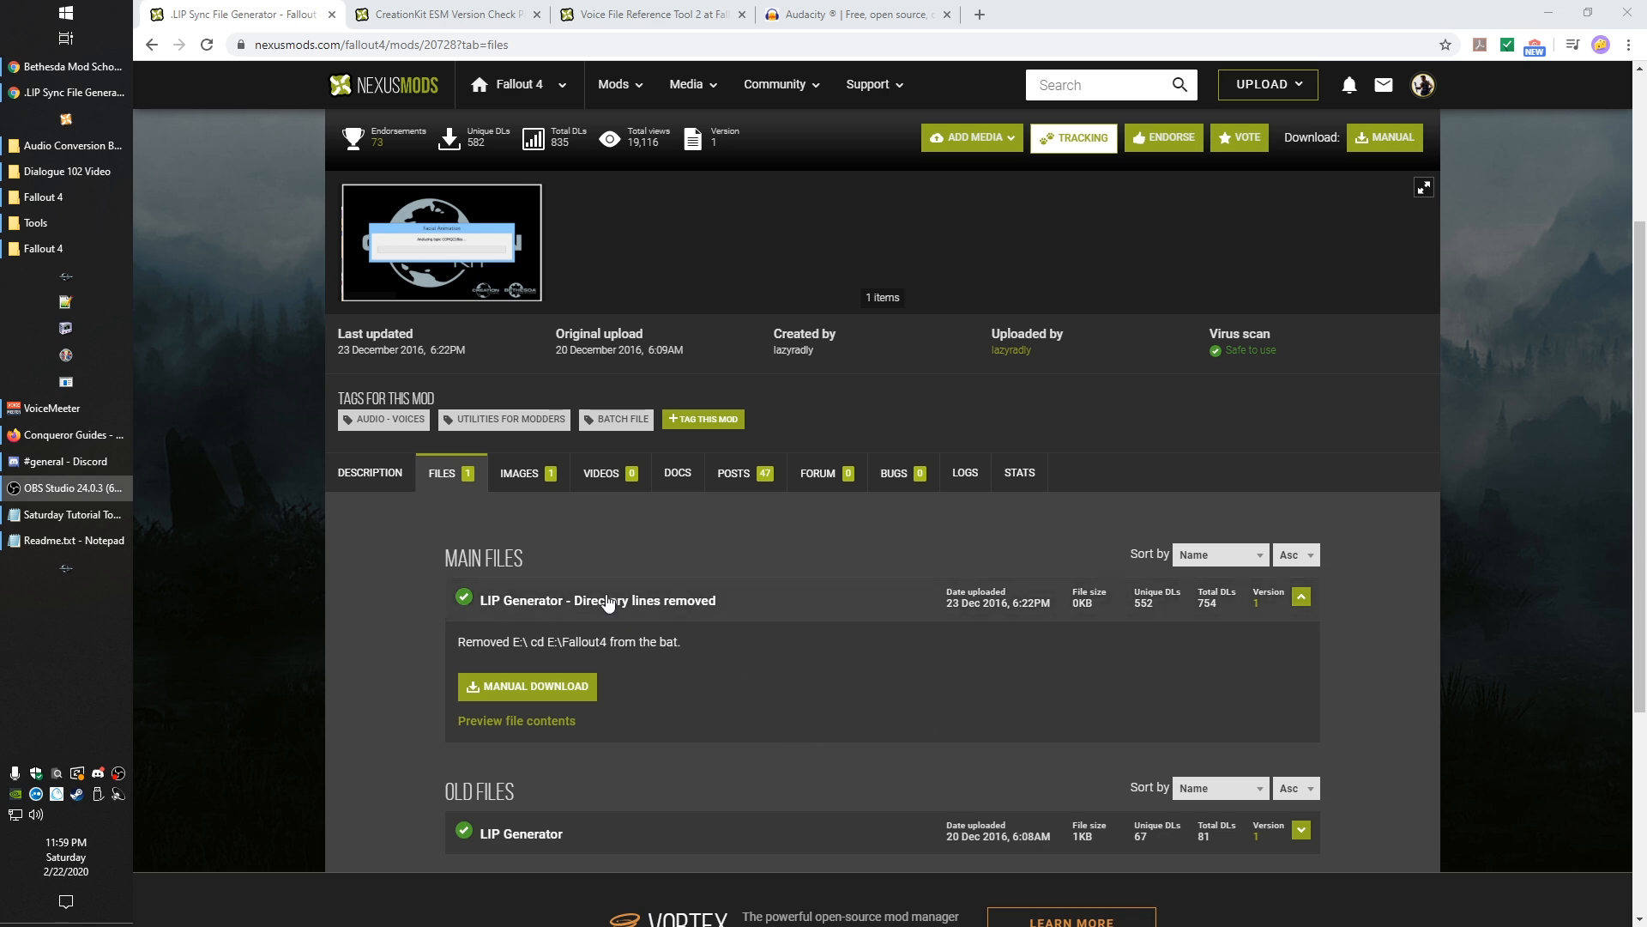
Step: Examine the extracted LIP Generator folder and its archive in Dialogue 102 Video, and return to the LIP Sync File Generator page
left_click(55, 197)
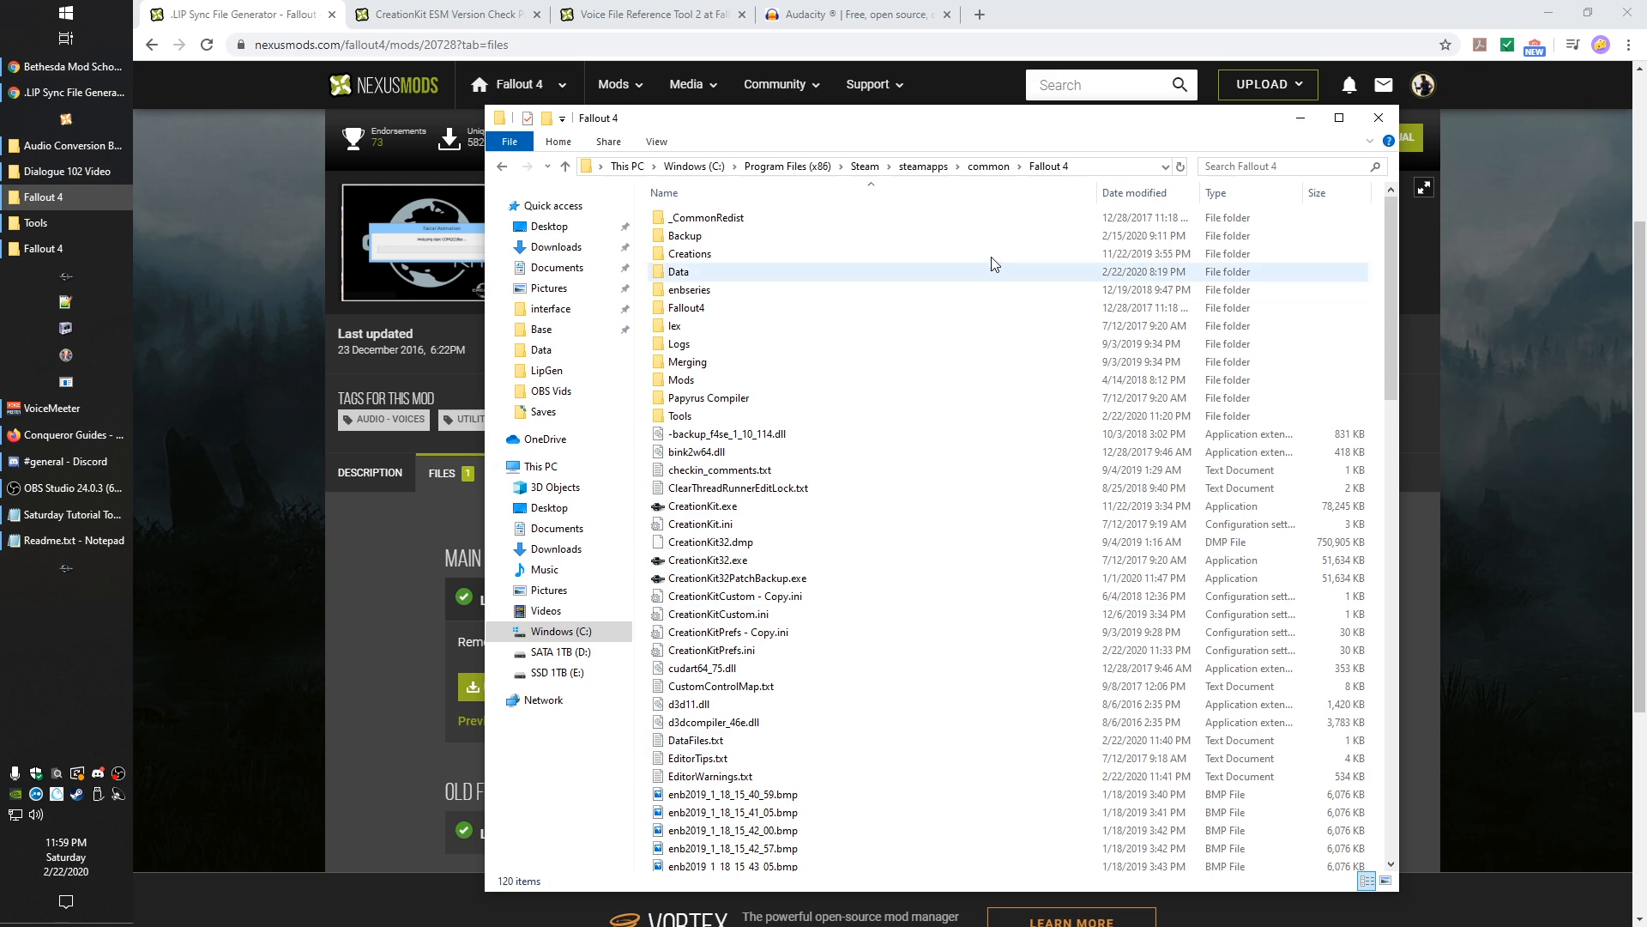
left_click(90, 172)
left_click(898, 225)
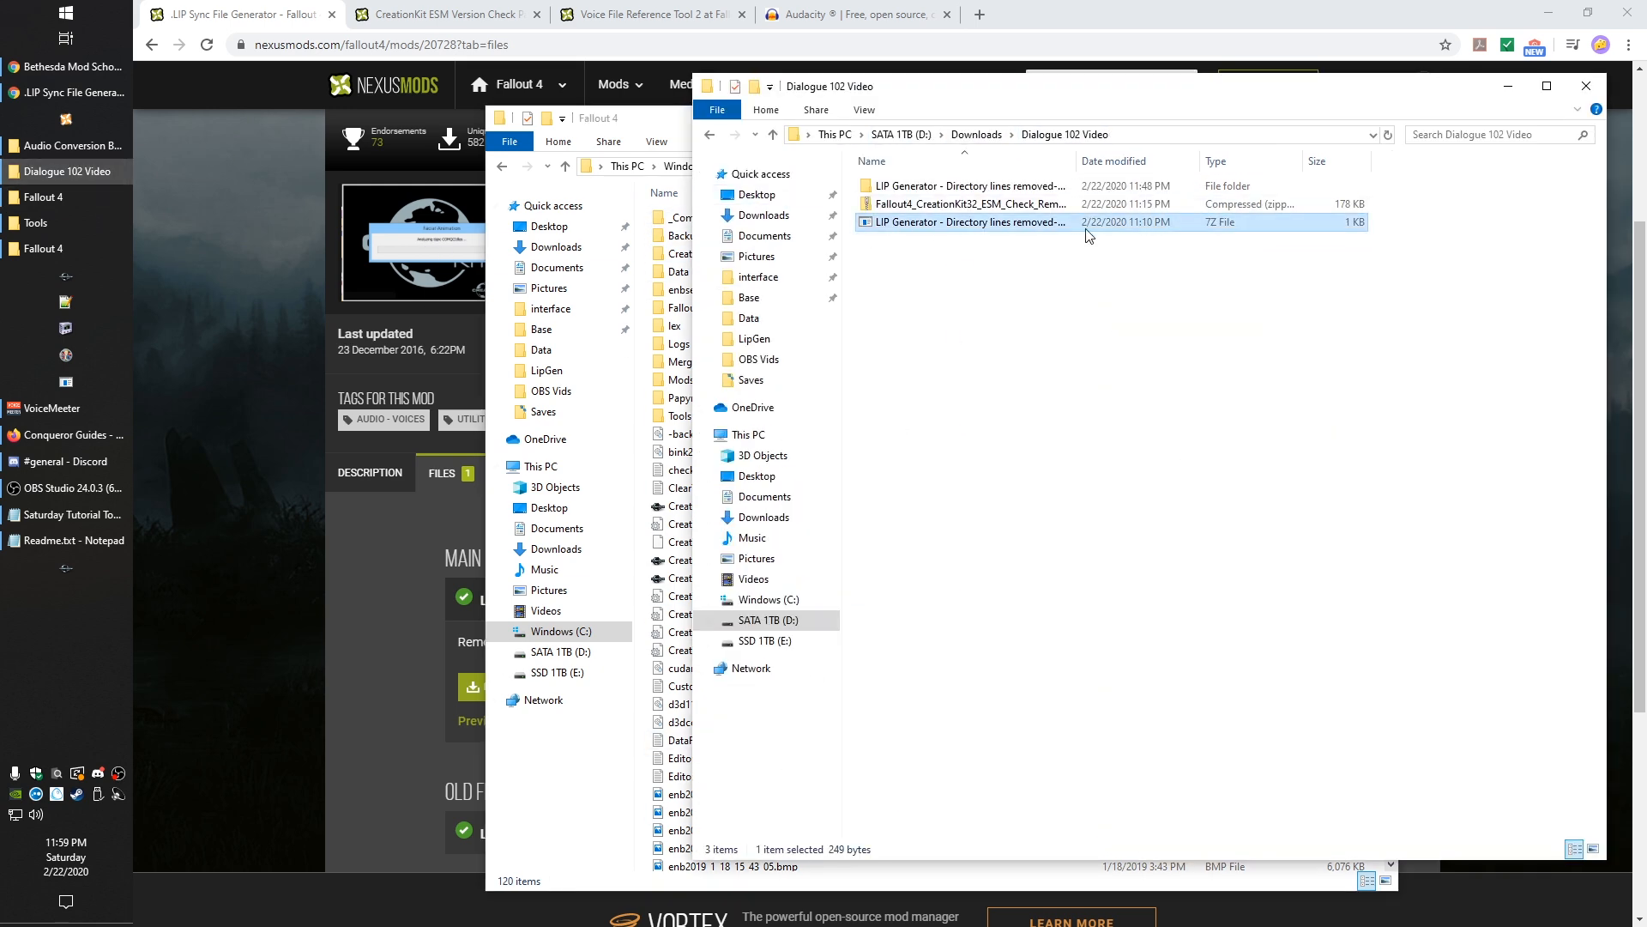
double_click(989, 183)
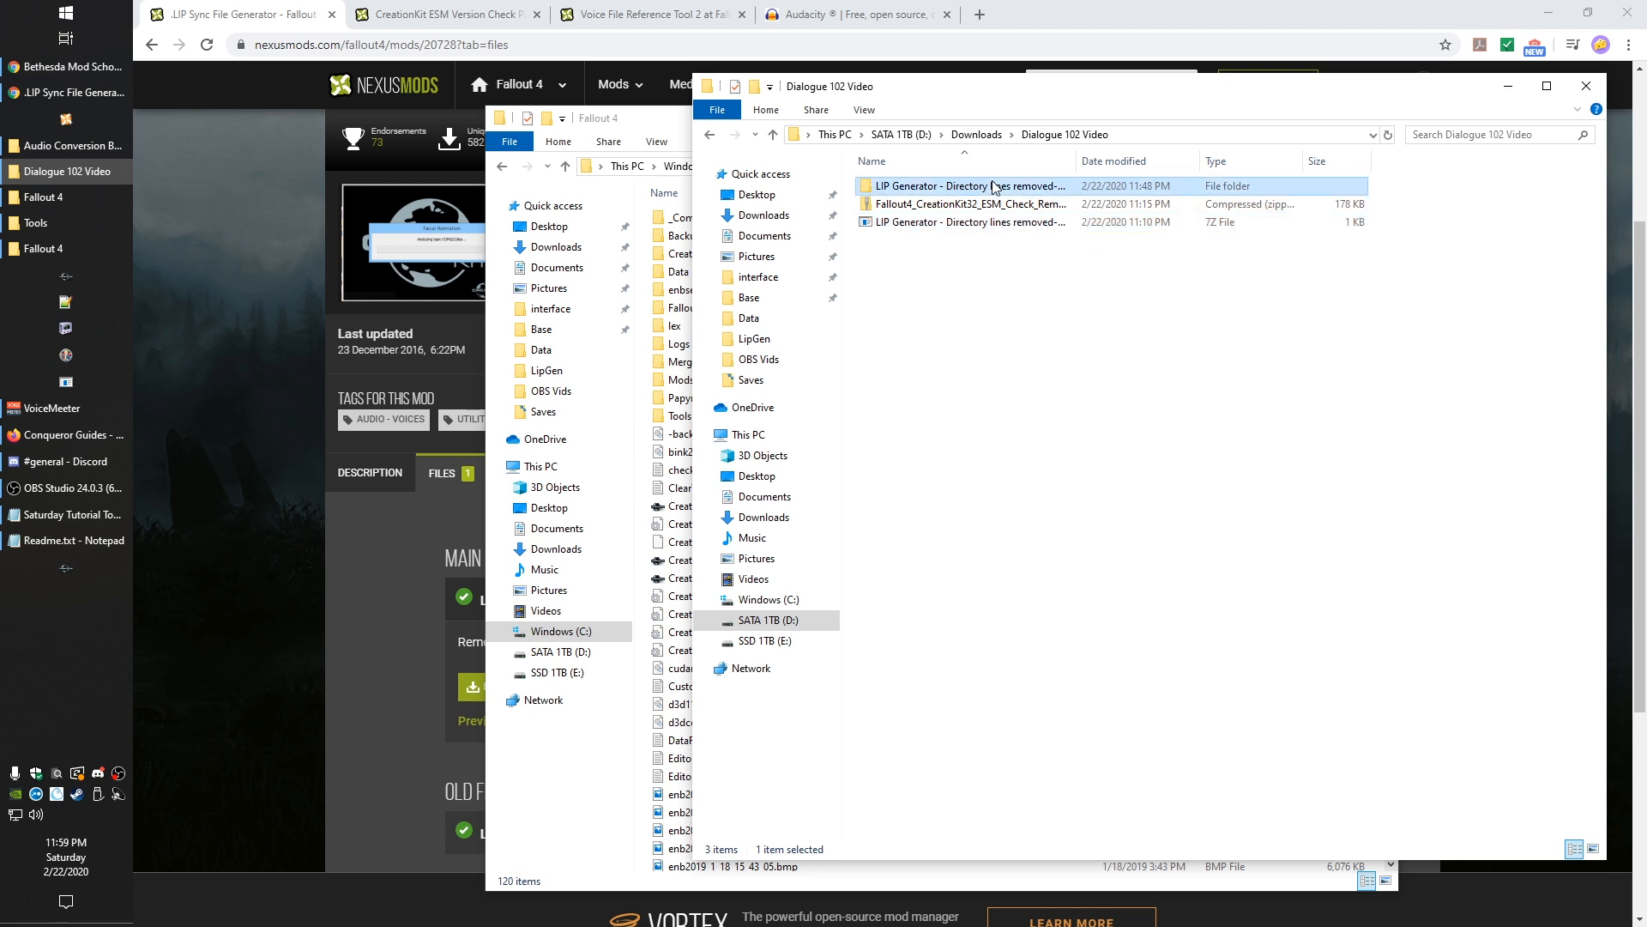
left_click(965, 189)
left_click(1055, 261)
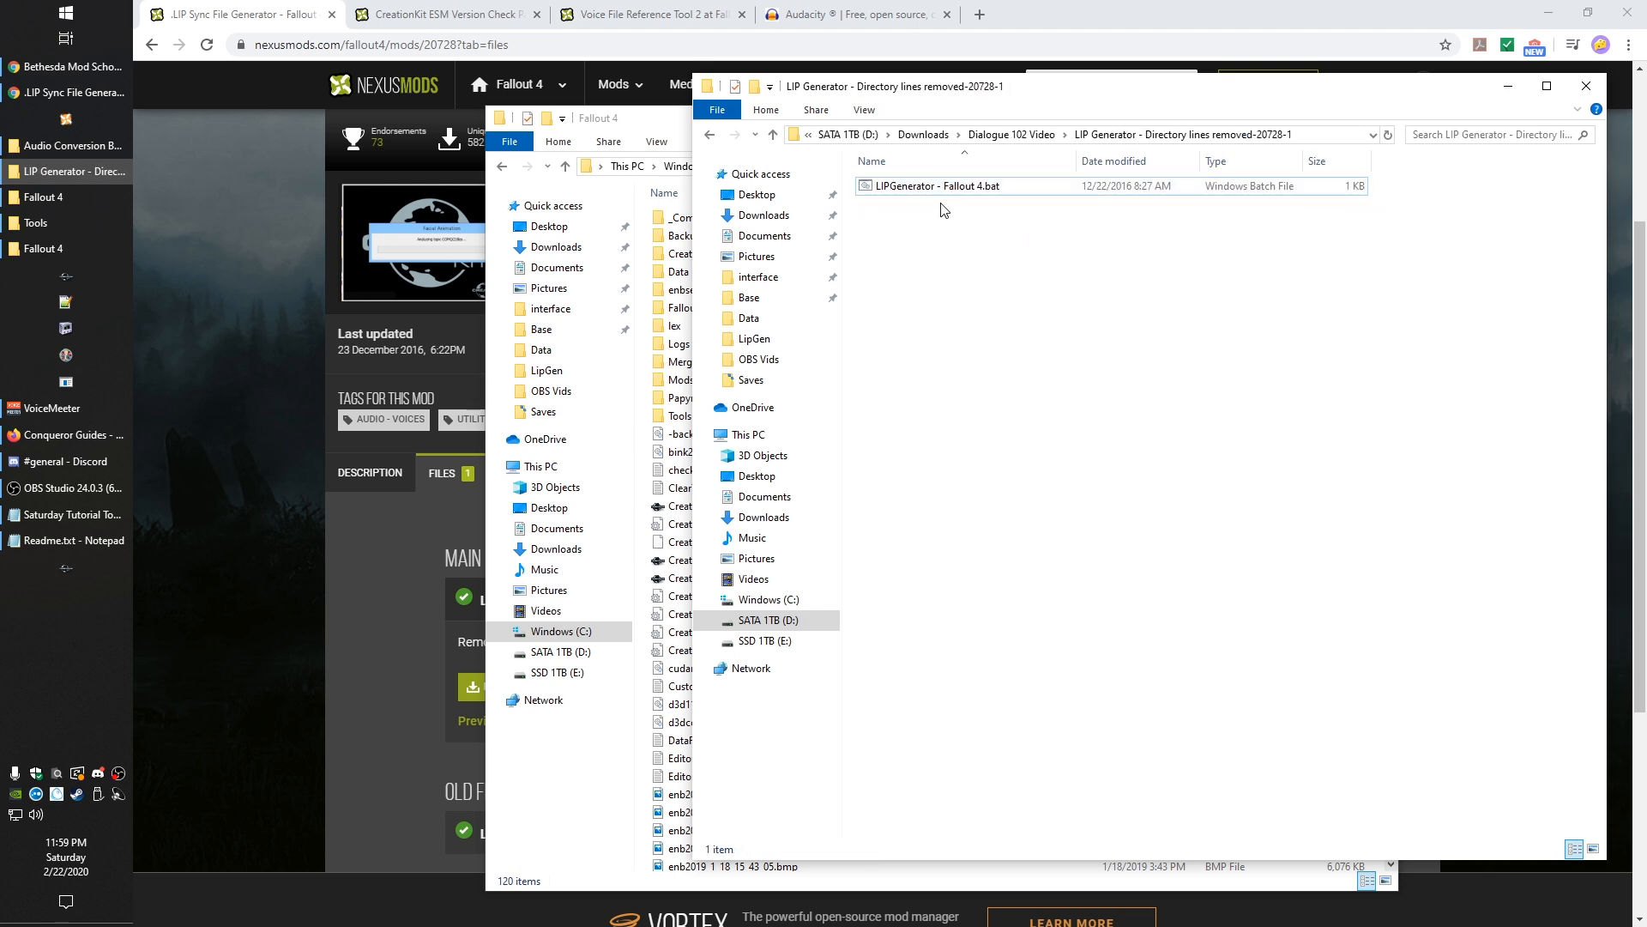
left_click(1012, 135)
left_click(914, 223)
left_click(999, 326)
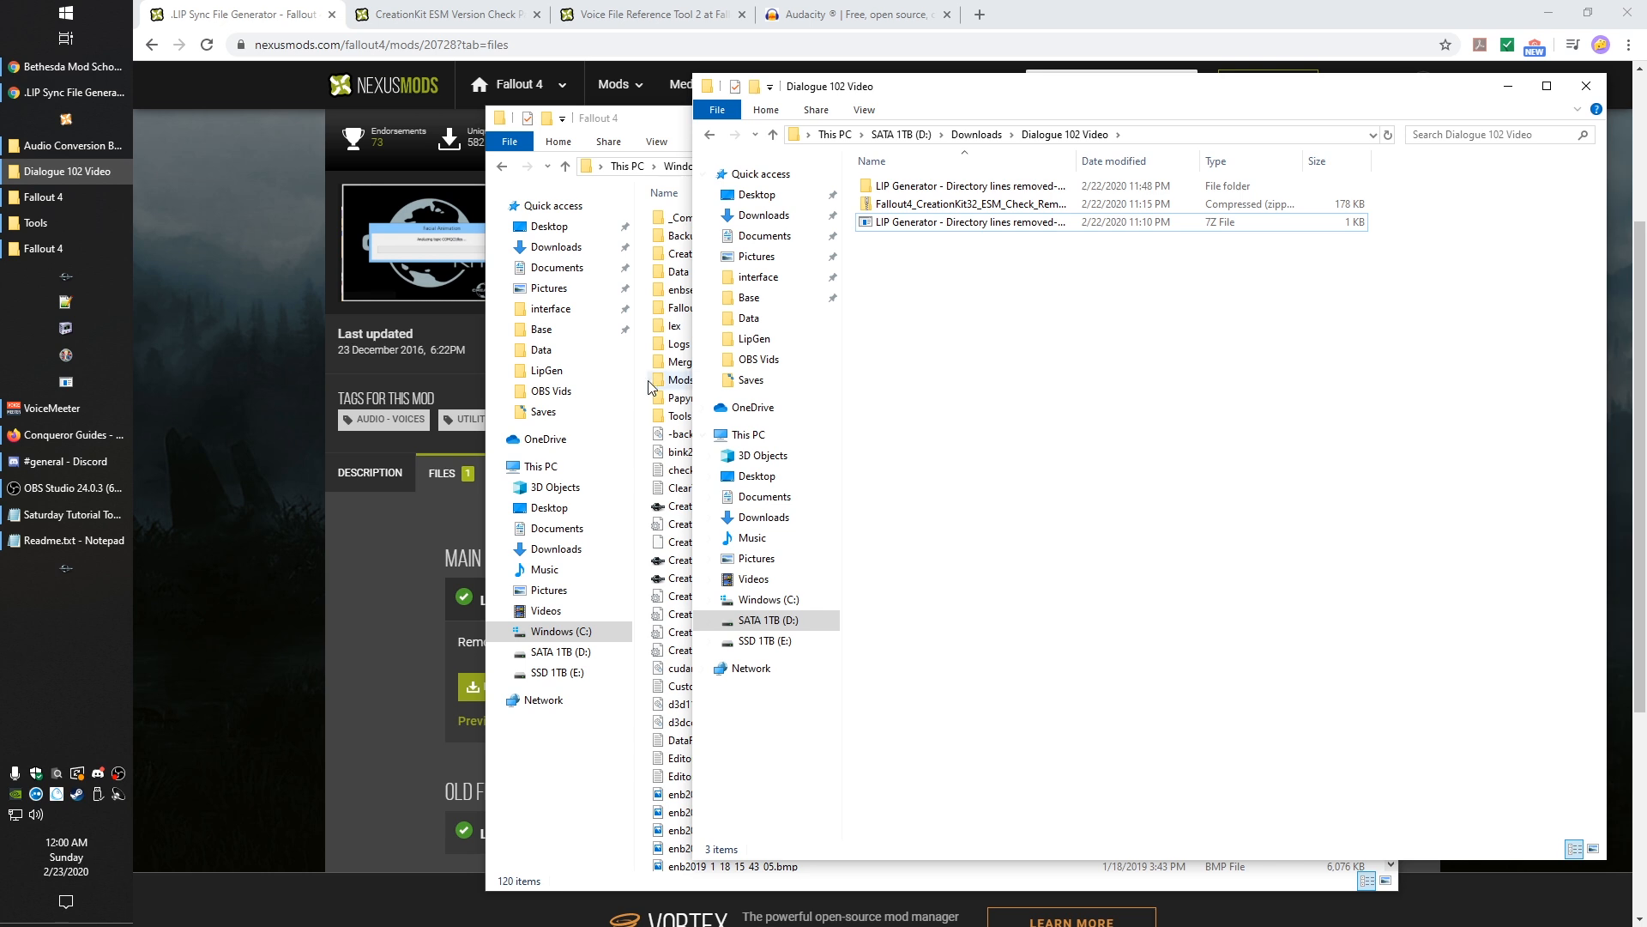
left_click(343, 445)
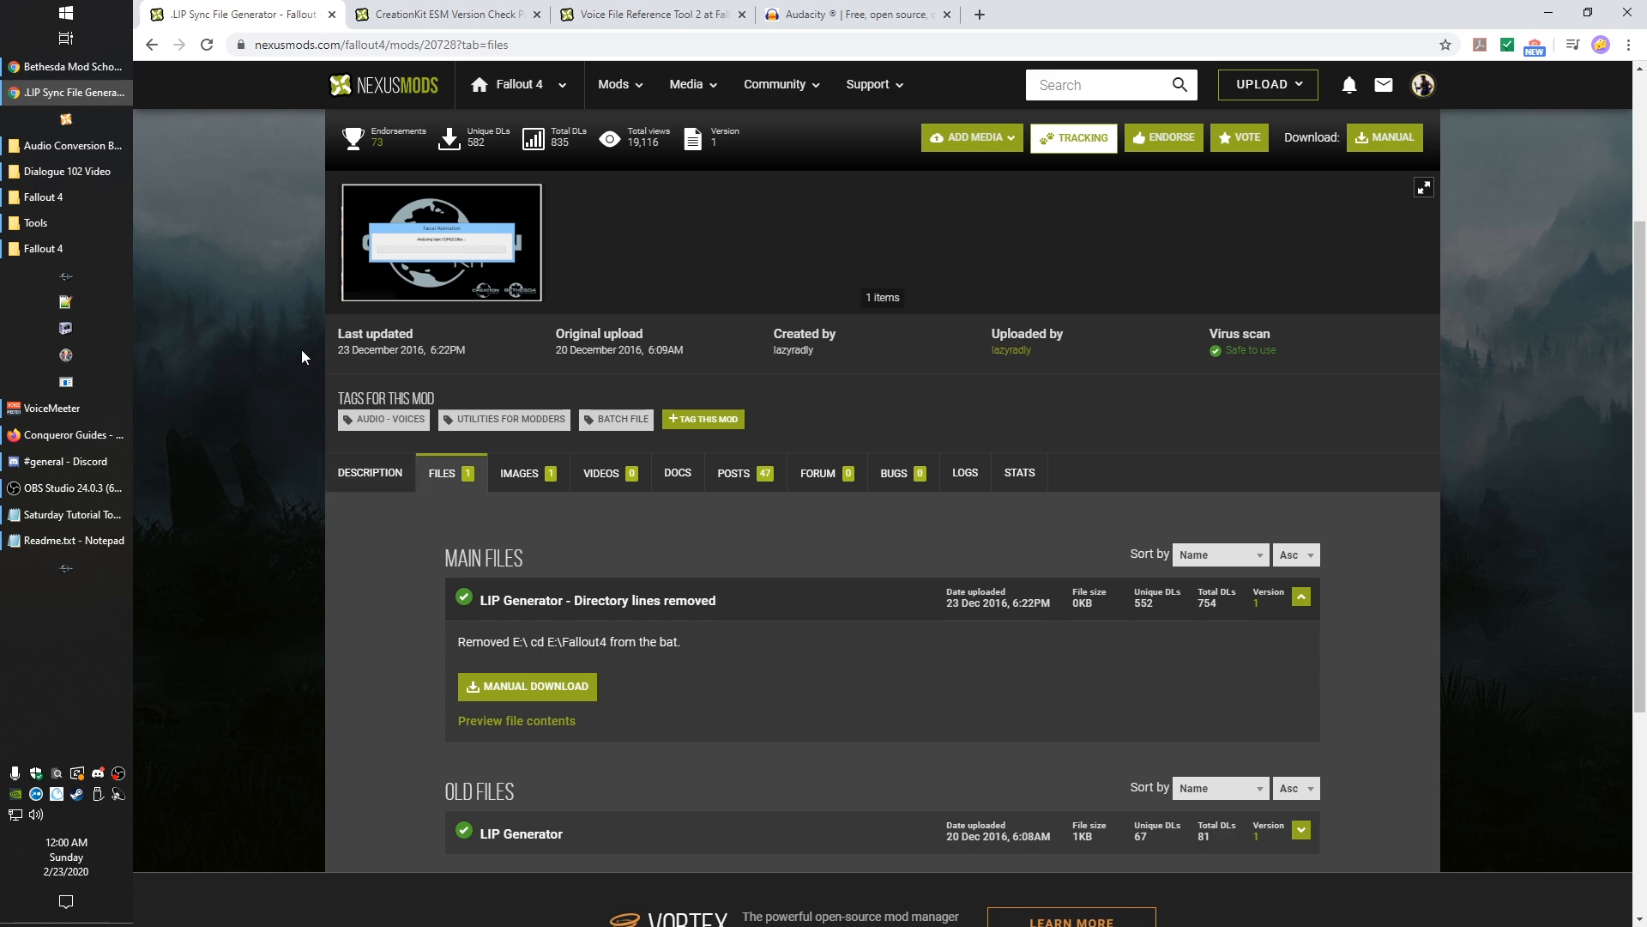
Step: Open the LipGen folder inside the Tools folder of the Fallout 4 installation
left_click(65, 248)
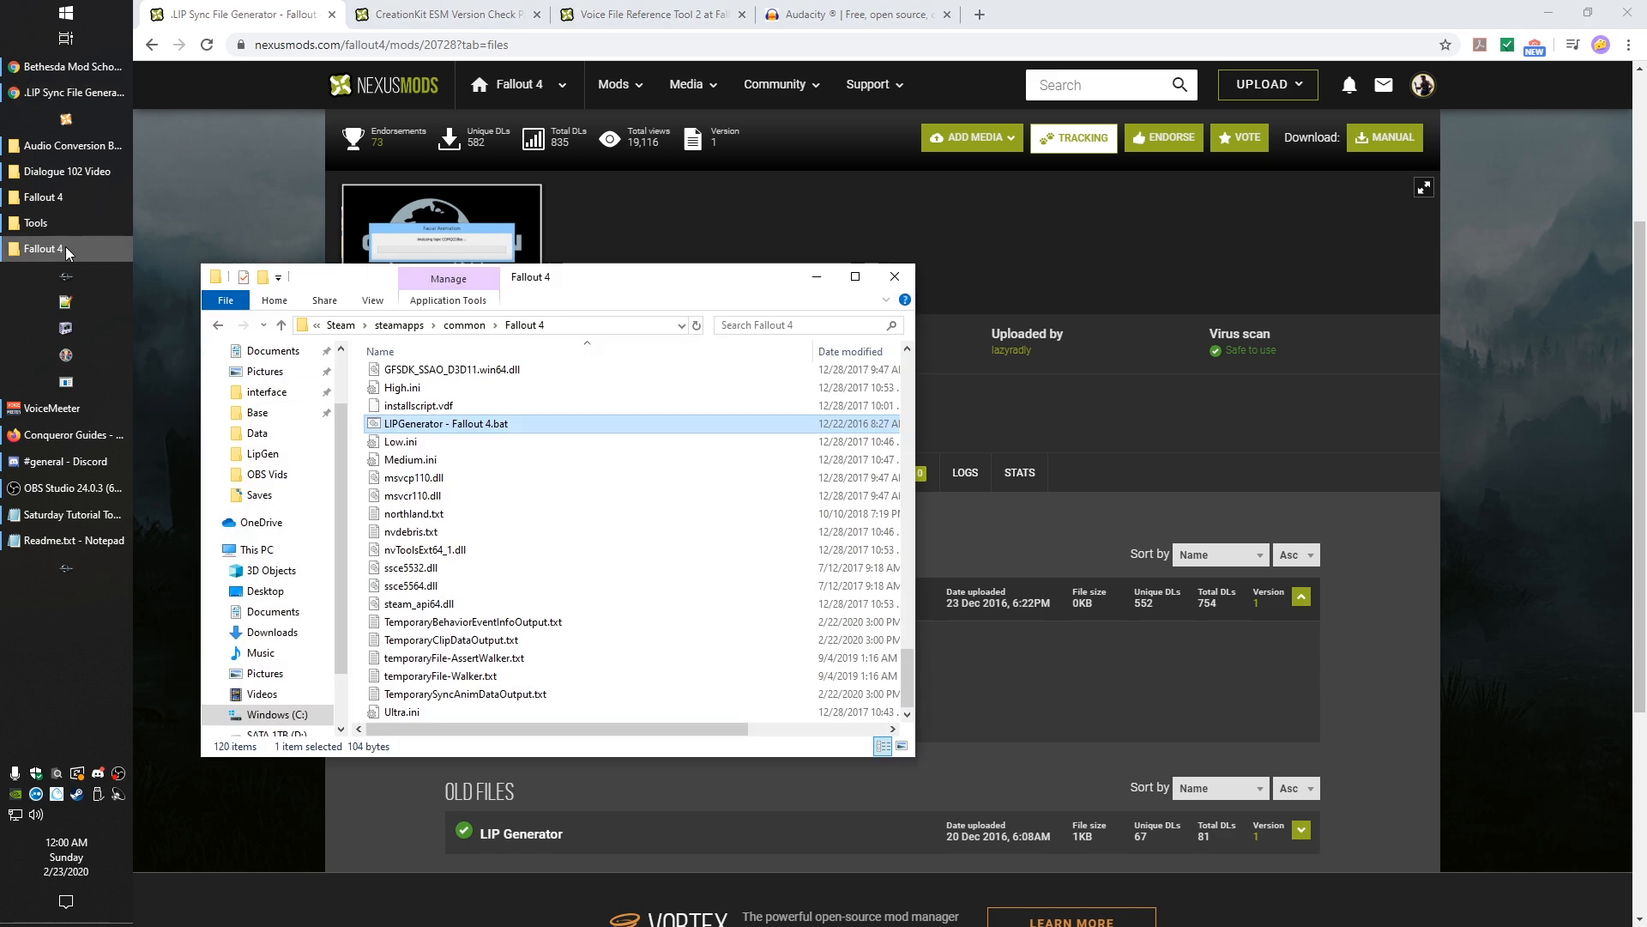
scroll(592, 549, "up", 3)
scroll(570, 489, "up", 15)
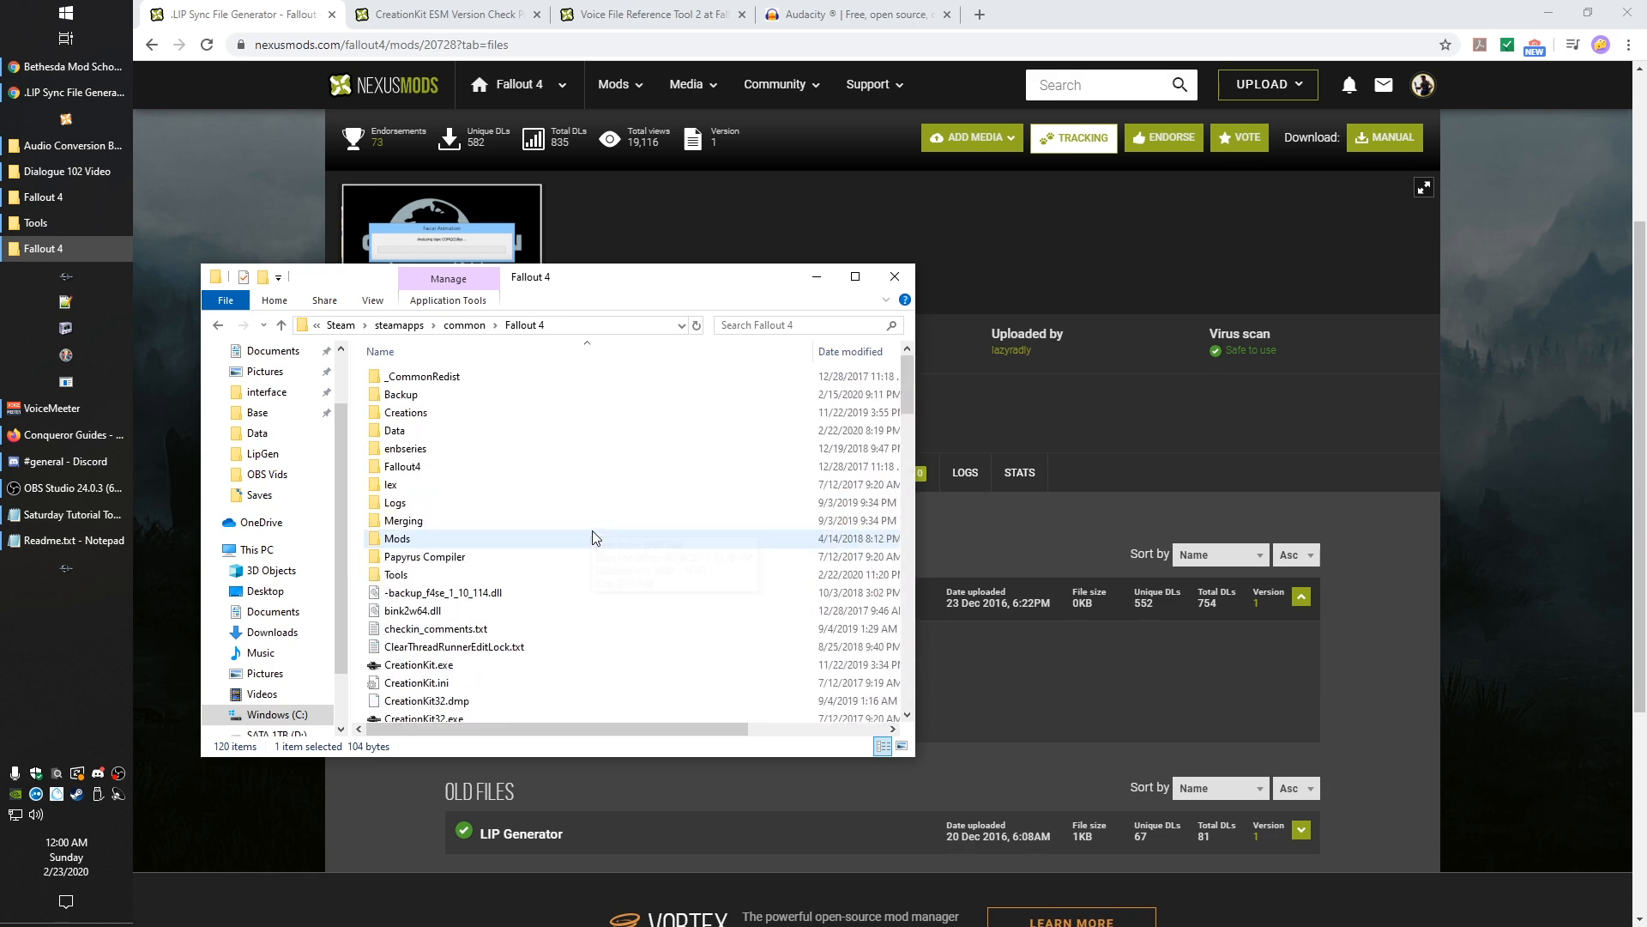
left_click(404, 578)
double_click(402, 579)
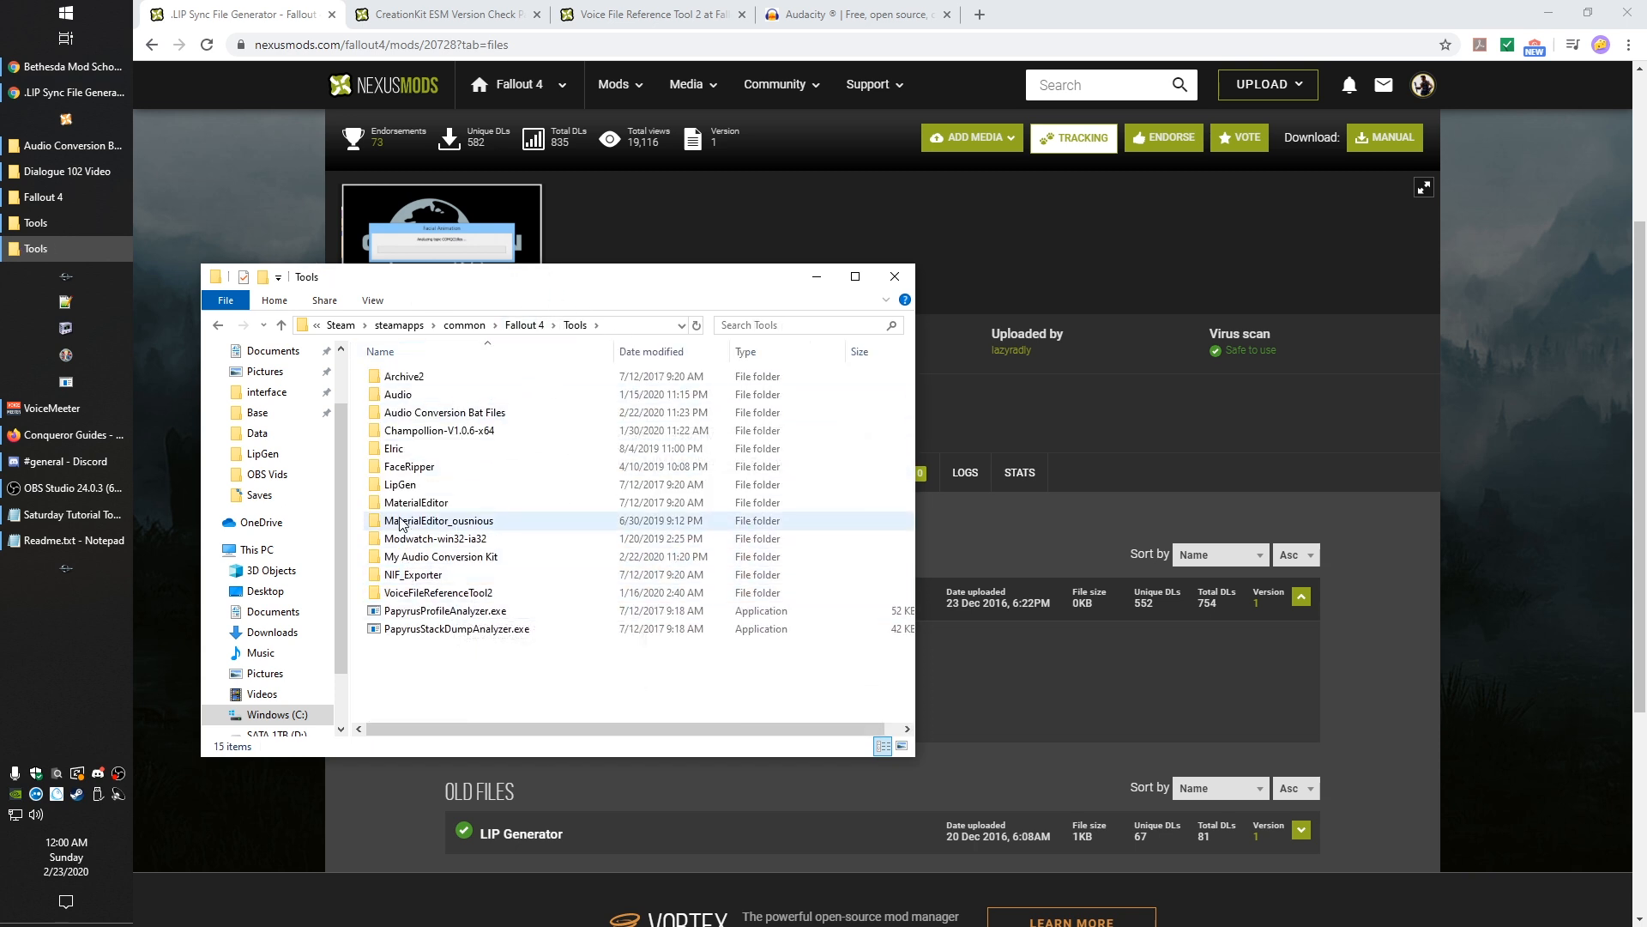
double_click(400, 485)
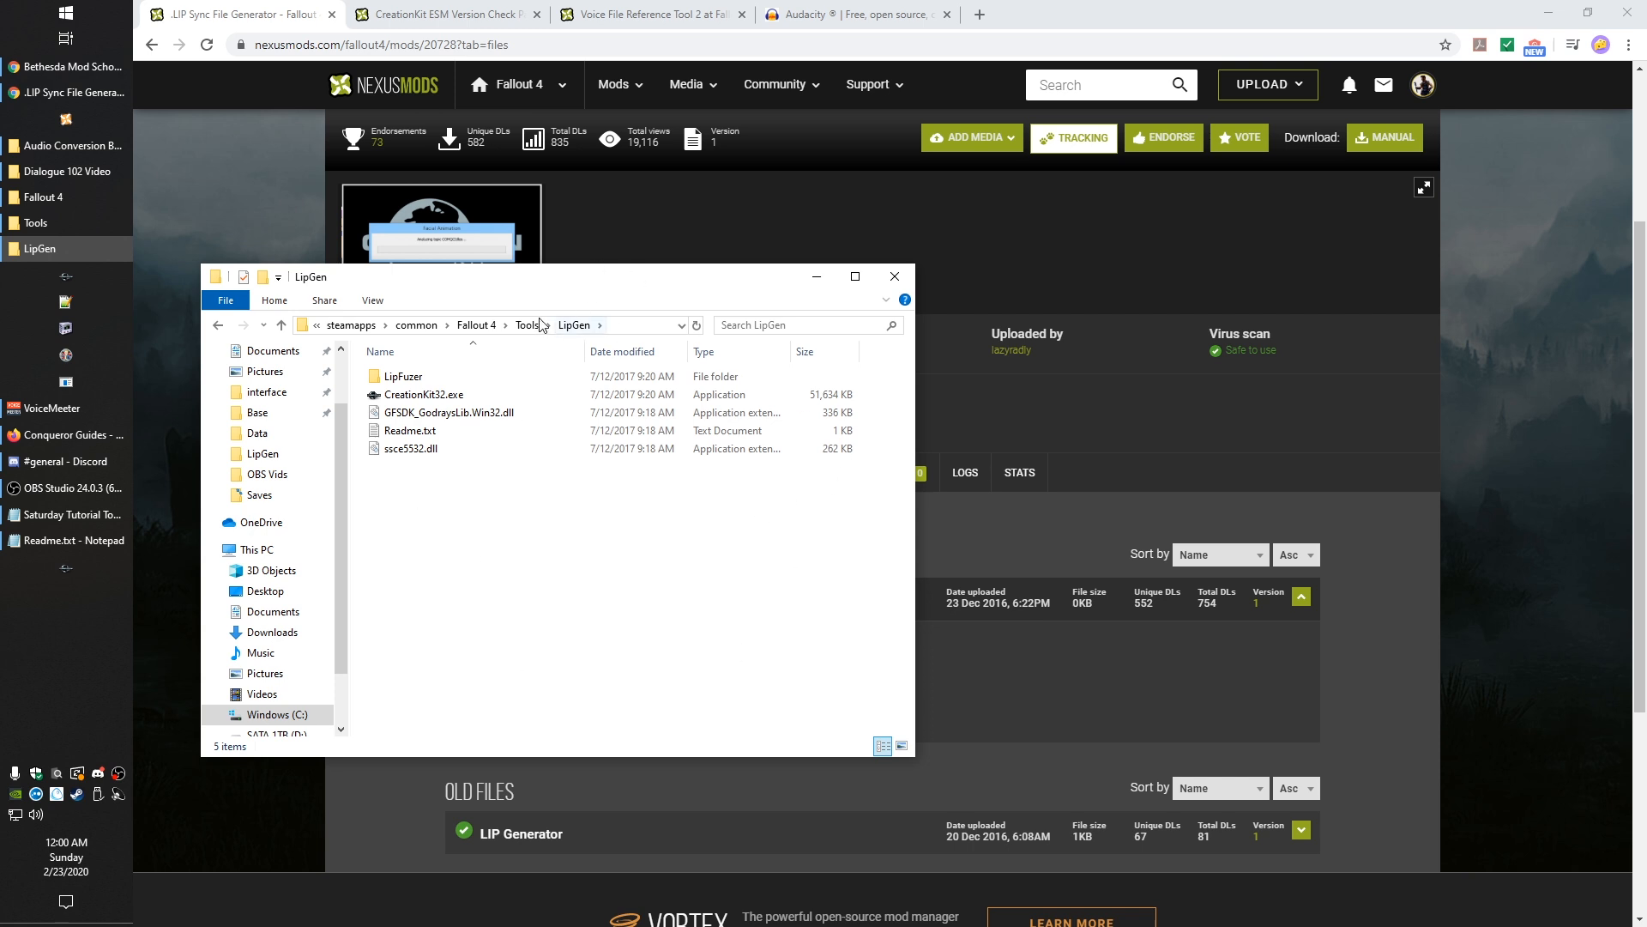
left_click(573, 324)
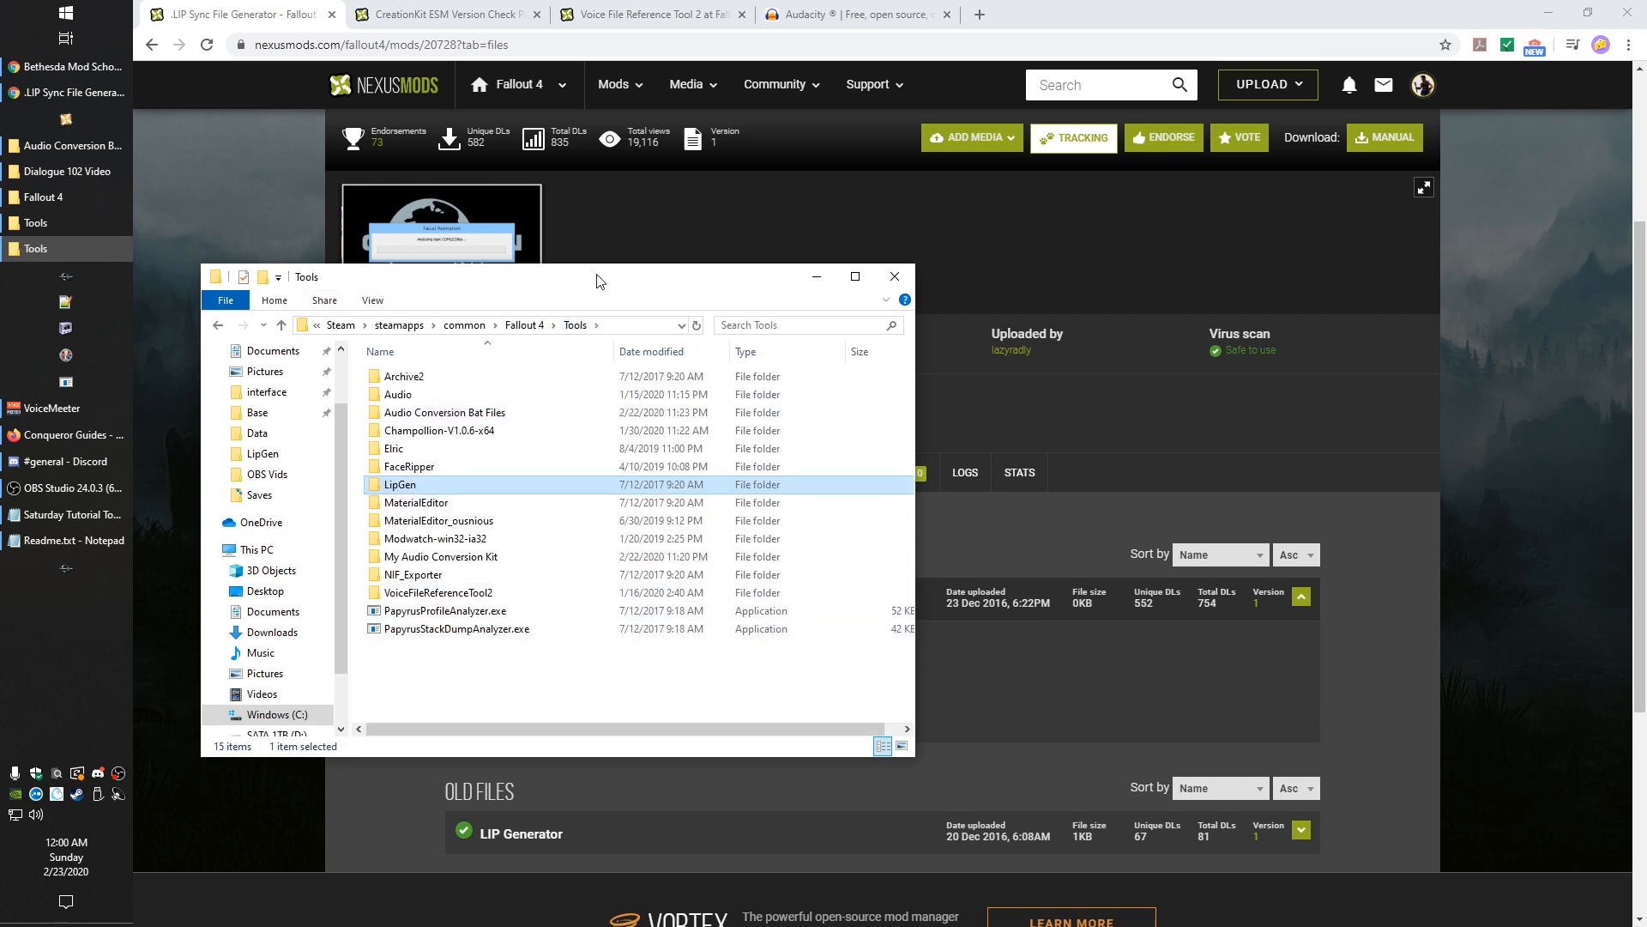
double_click(395, 484)
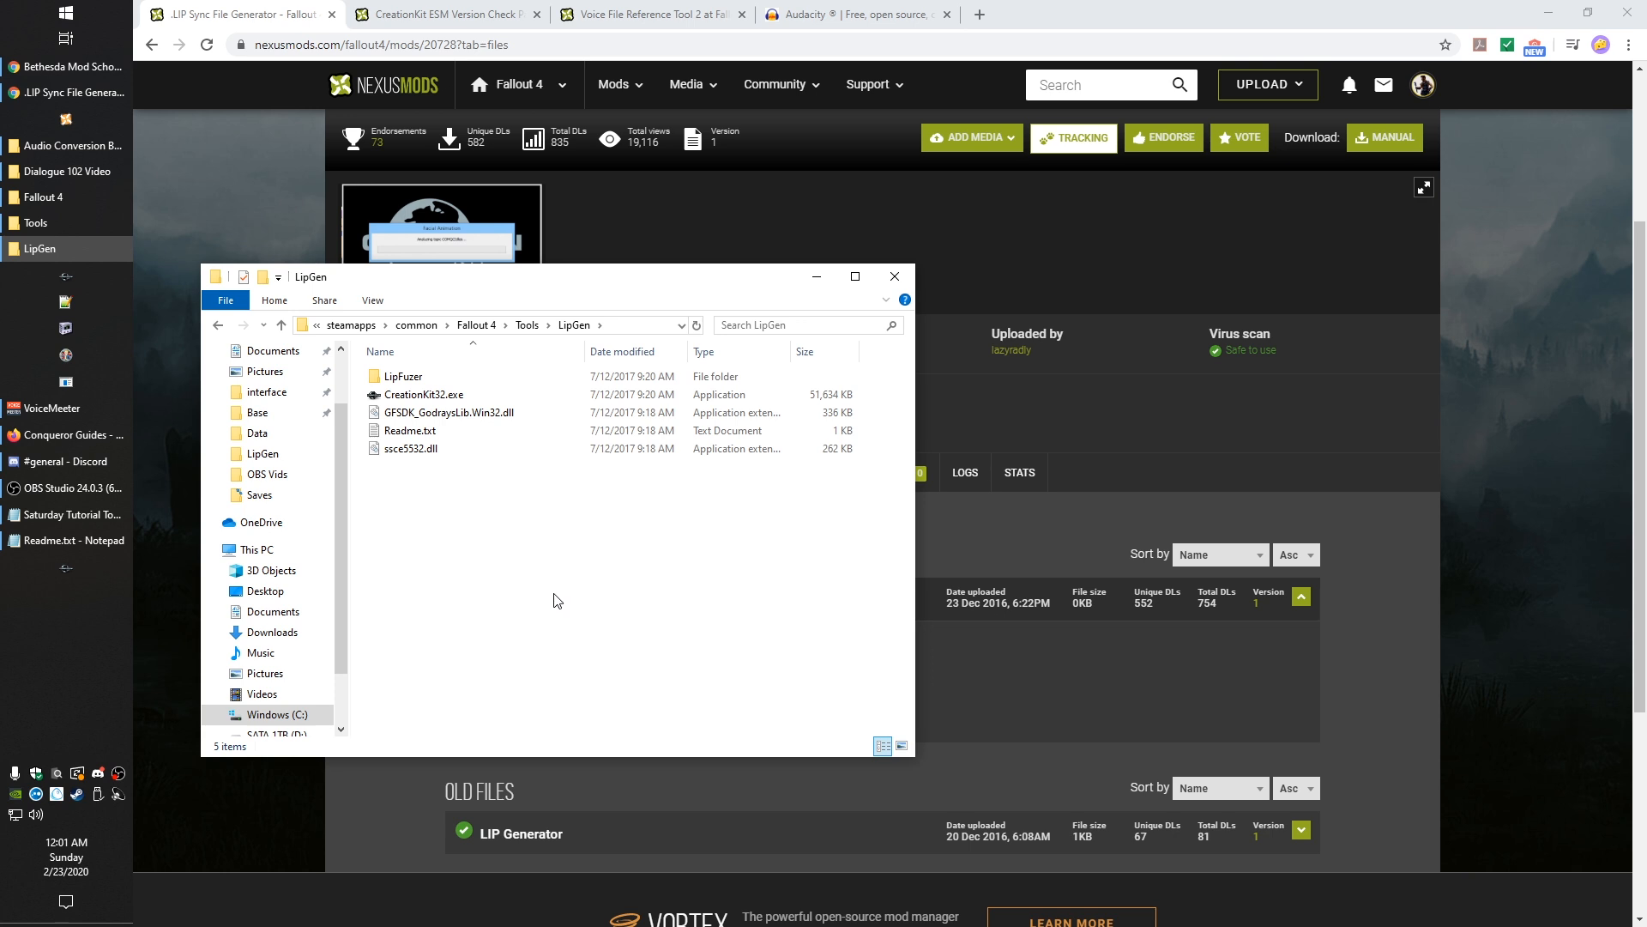
Step: Copy CreationKit32.exe, GFSDK_GodraysLib.Win32.dll and ssce5532.dll from LipGen into the main Fallout 4 folder, replacing the existing files, and check the pasted copies
left_click(412, 412)
left_click(423, 395, "ctrl")
left_click(411, 447, "ctrl")
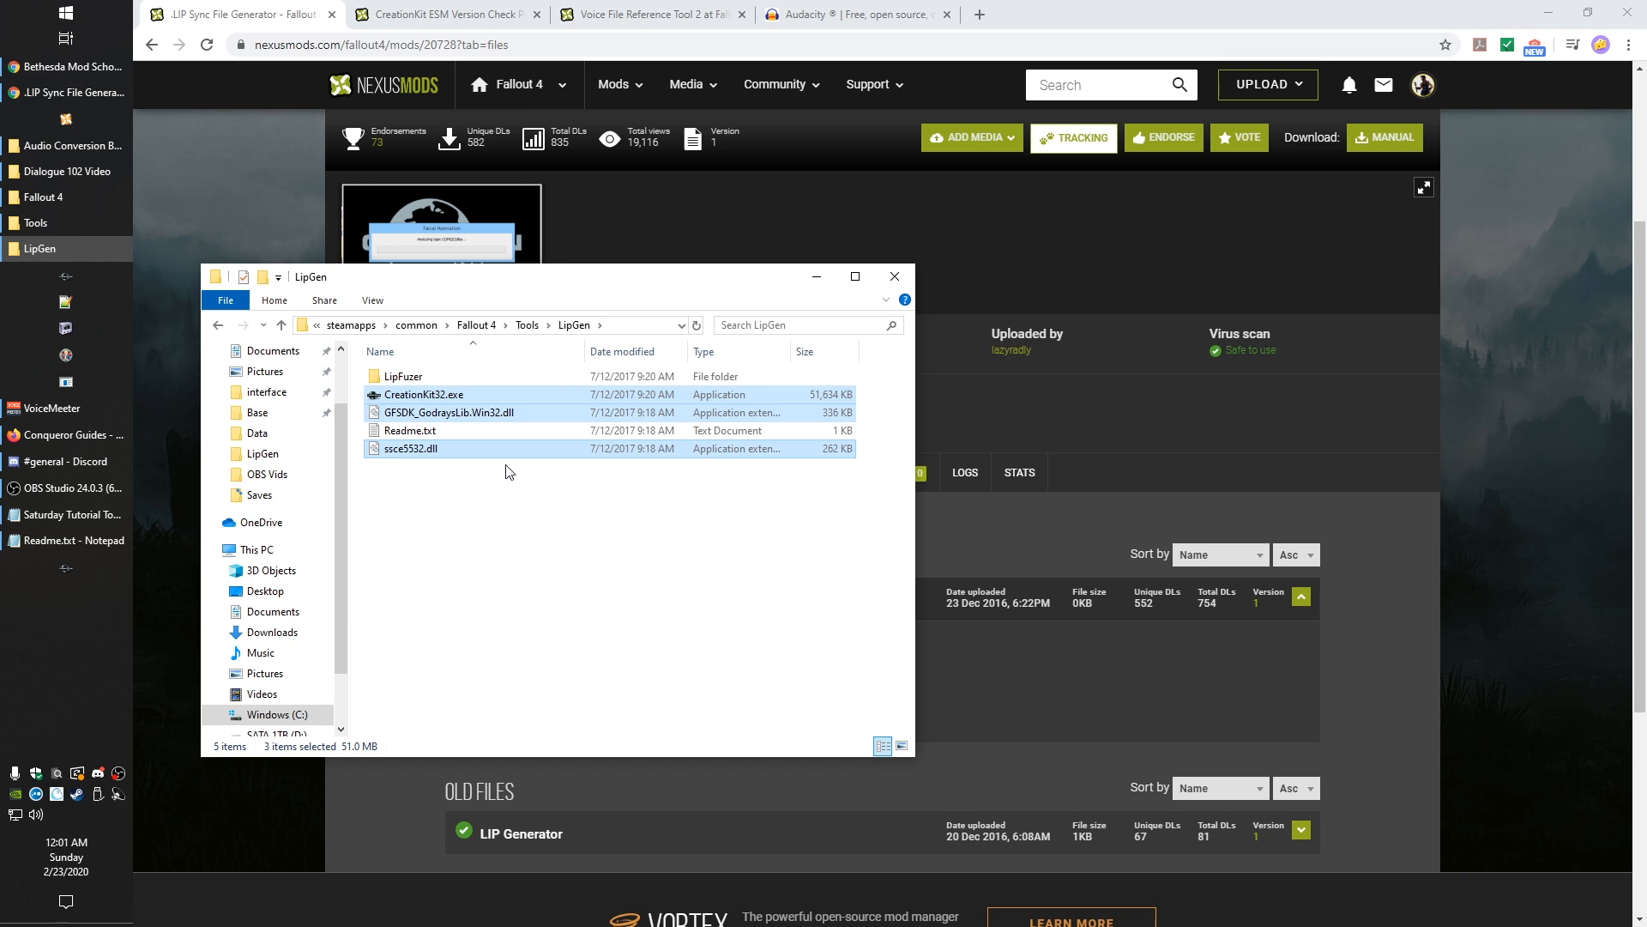
left_click(477, 325)
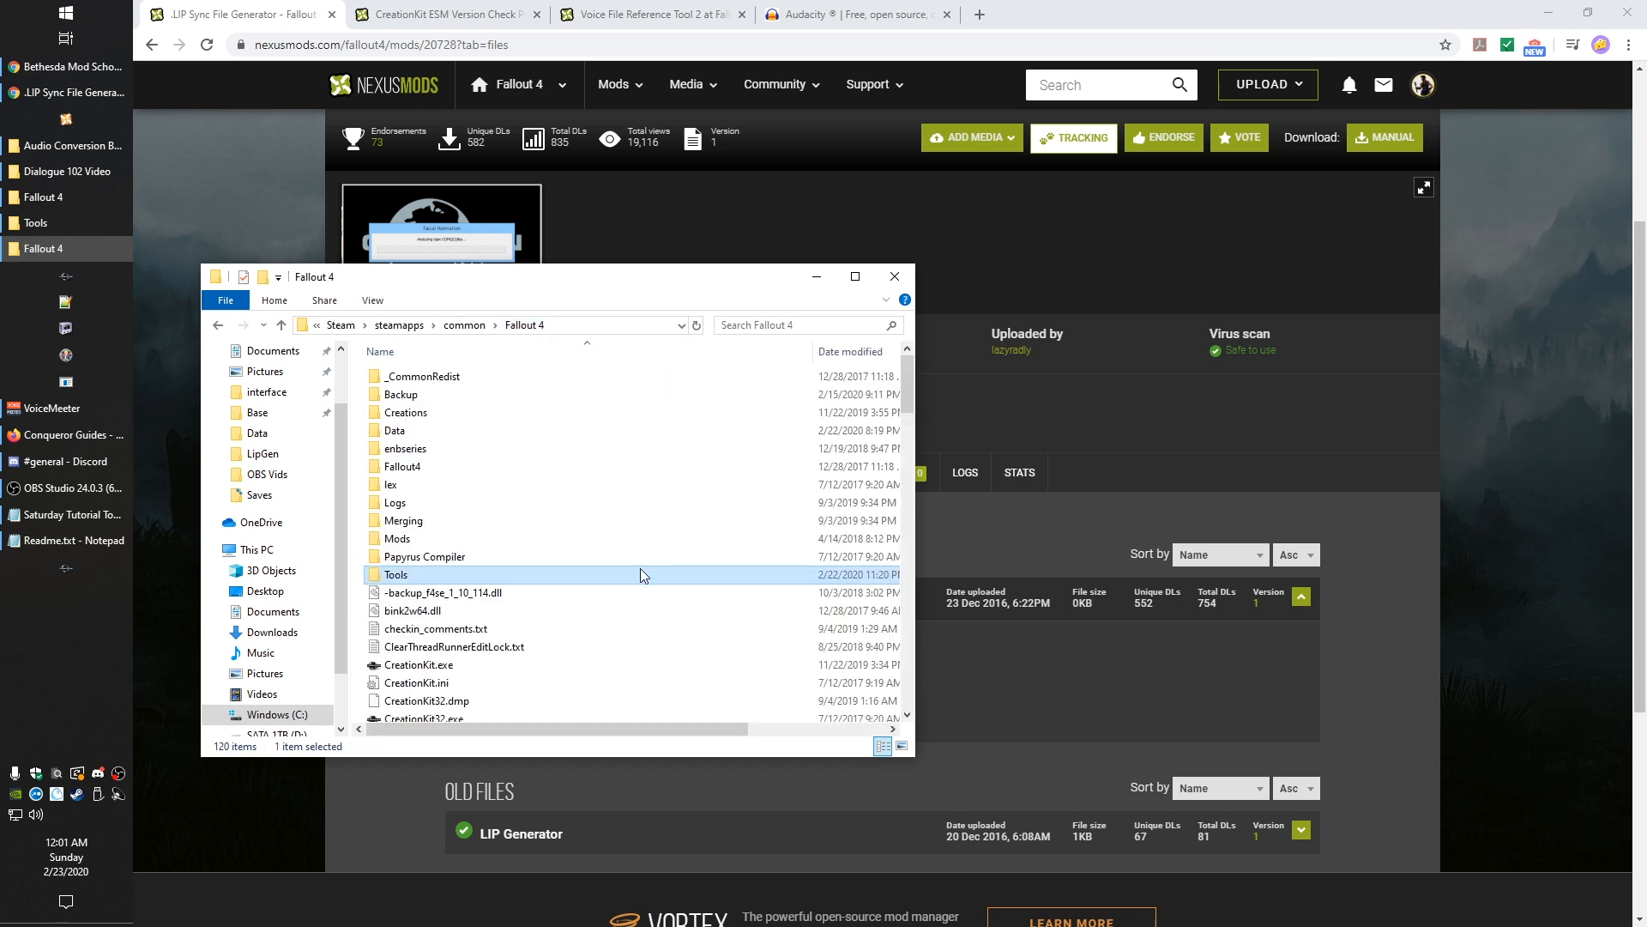
key("ctrl+v")
left_click(837, 321)
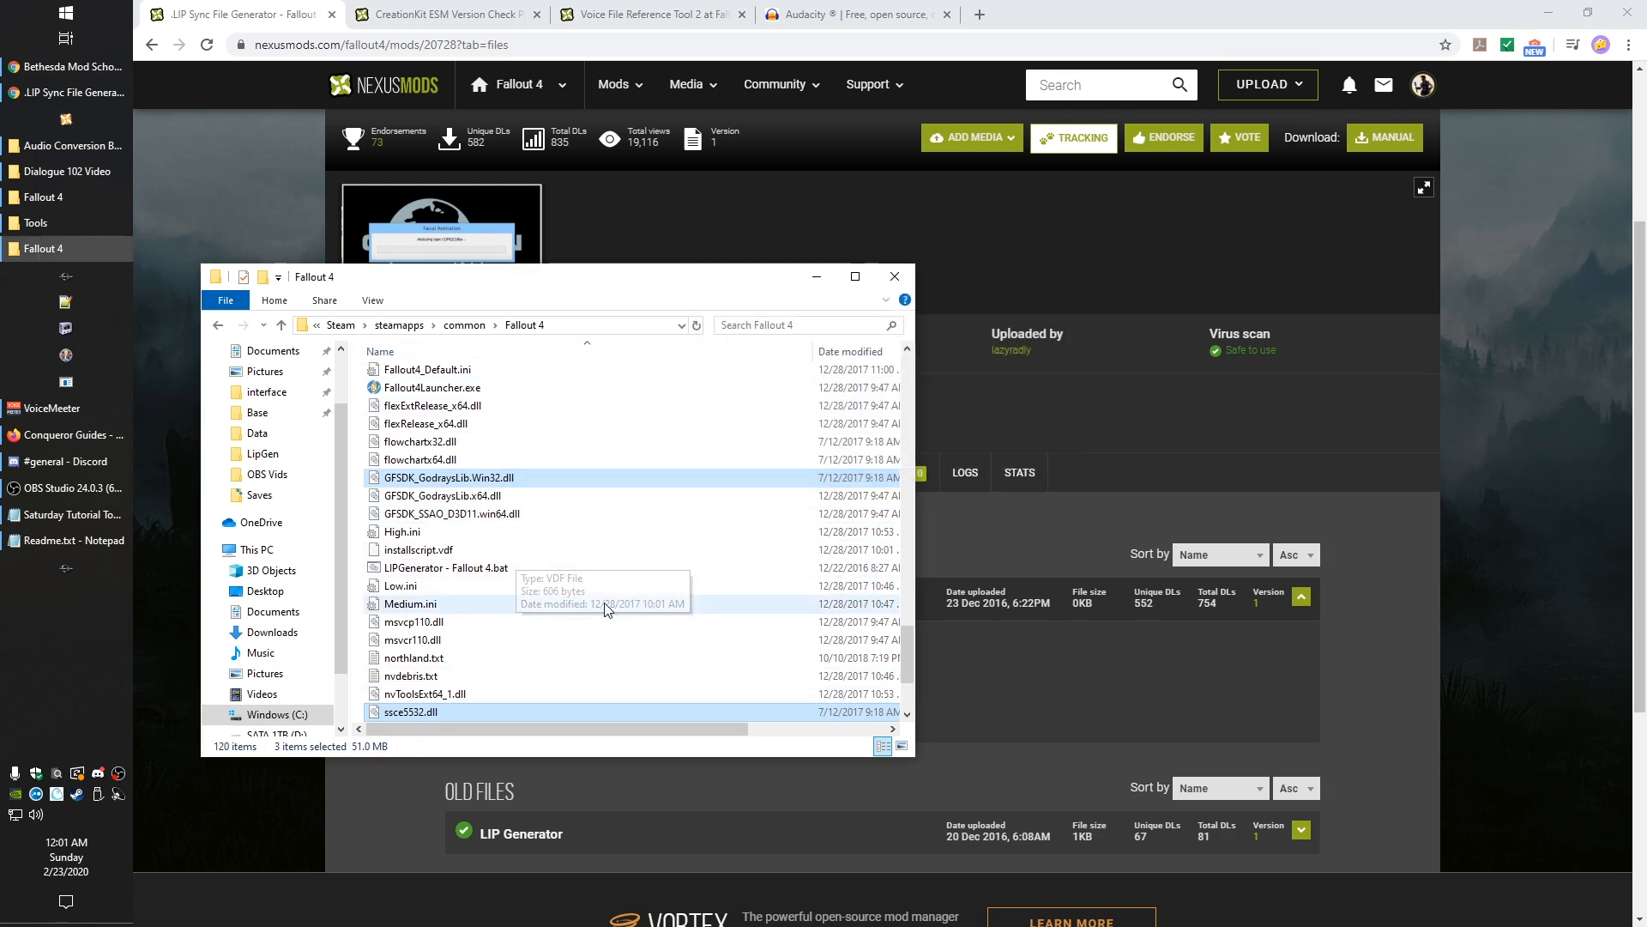
scroll(549, 627, "up", 10)
scroll(544, 635, "up", 8)
scroll(633, 481, "down", 1)
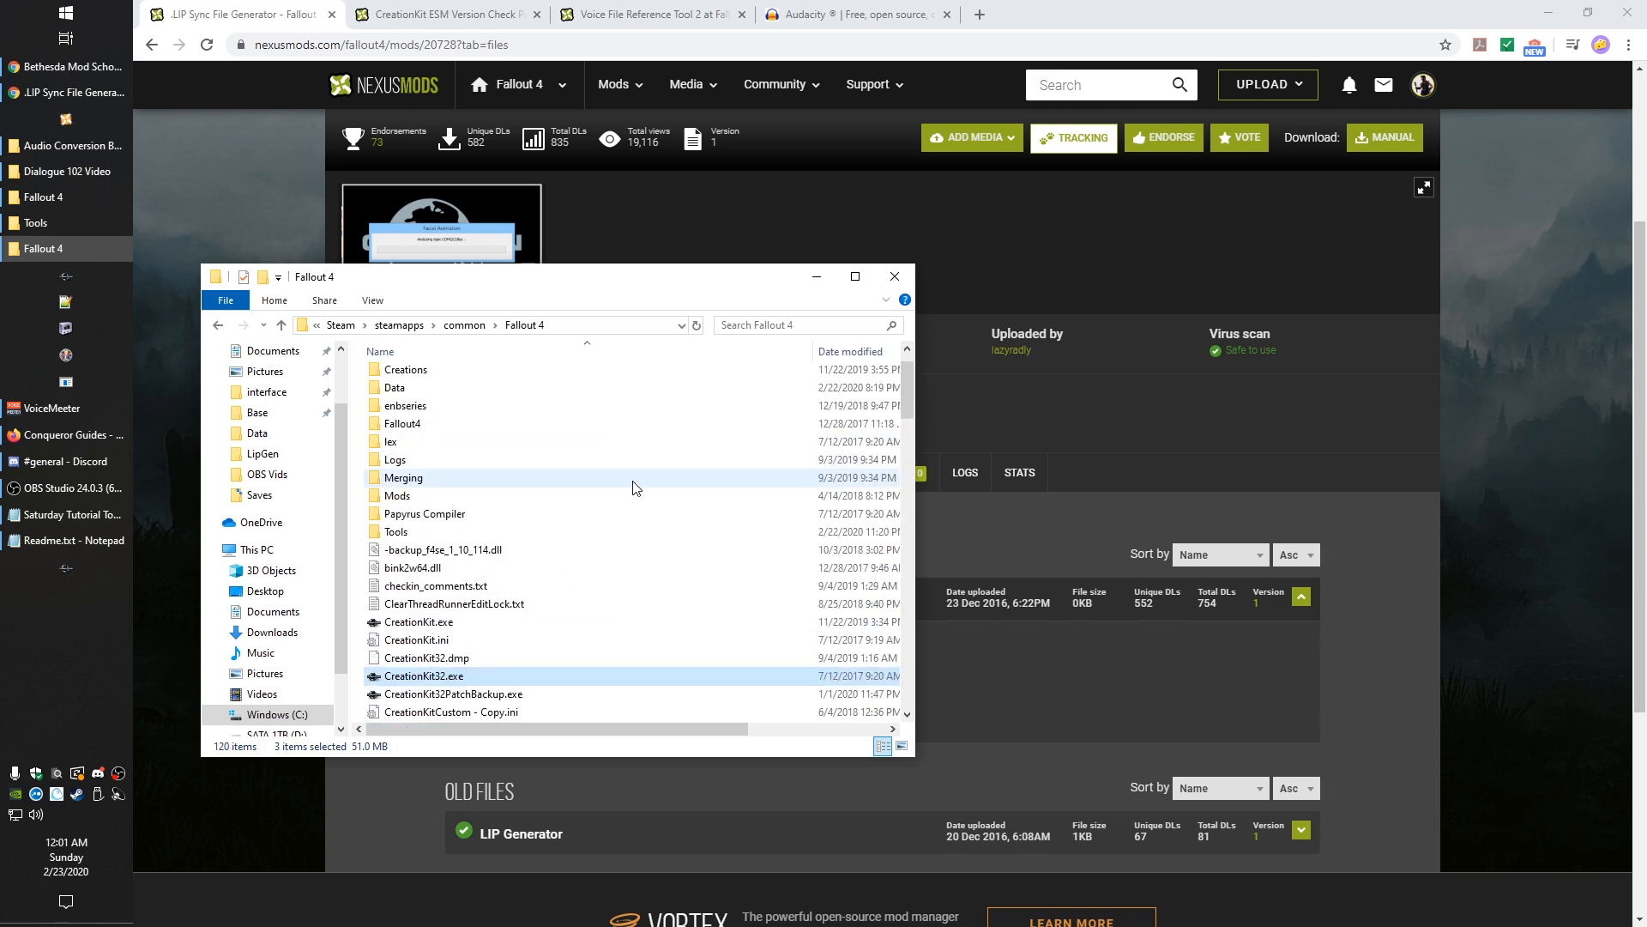
Step: Open the CreationKit ESM Version Check Patch page and highlight the version number 1.10.162 in its description
left_click(473, 11)
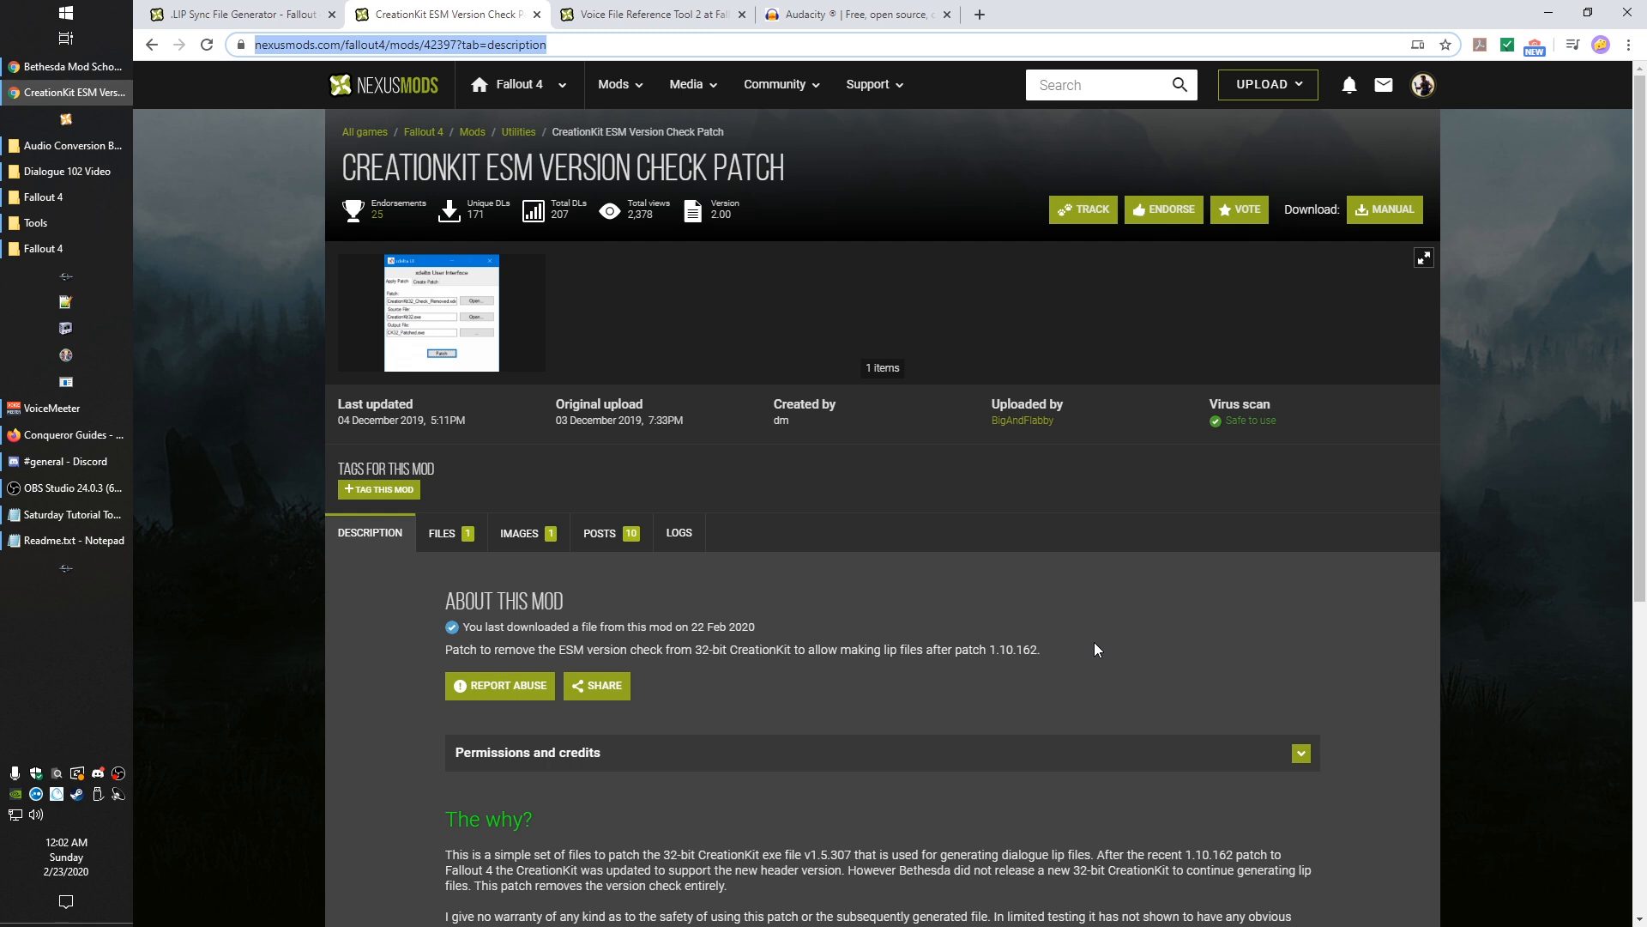
left_click(1021, 667)
double_click(1034, 649)
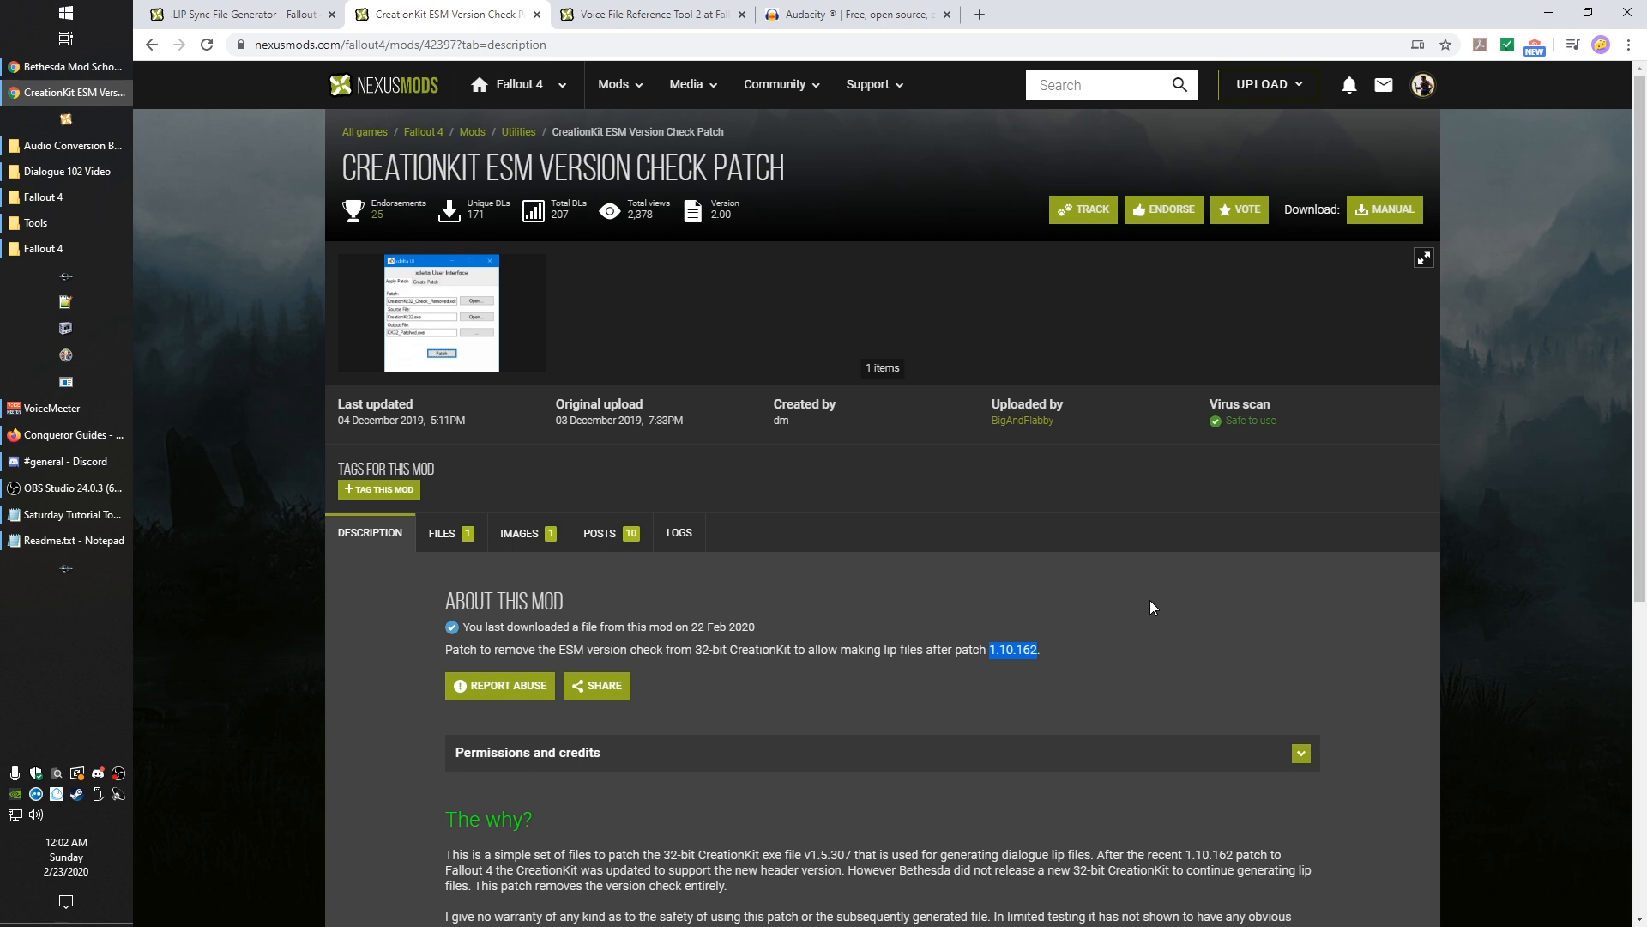
Step: Locate CreationKit32.exe in the Fallout 4 folder and return to the patch's web page
left_click(43, 197)
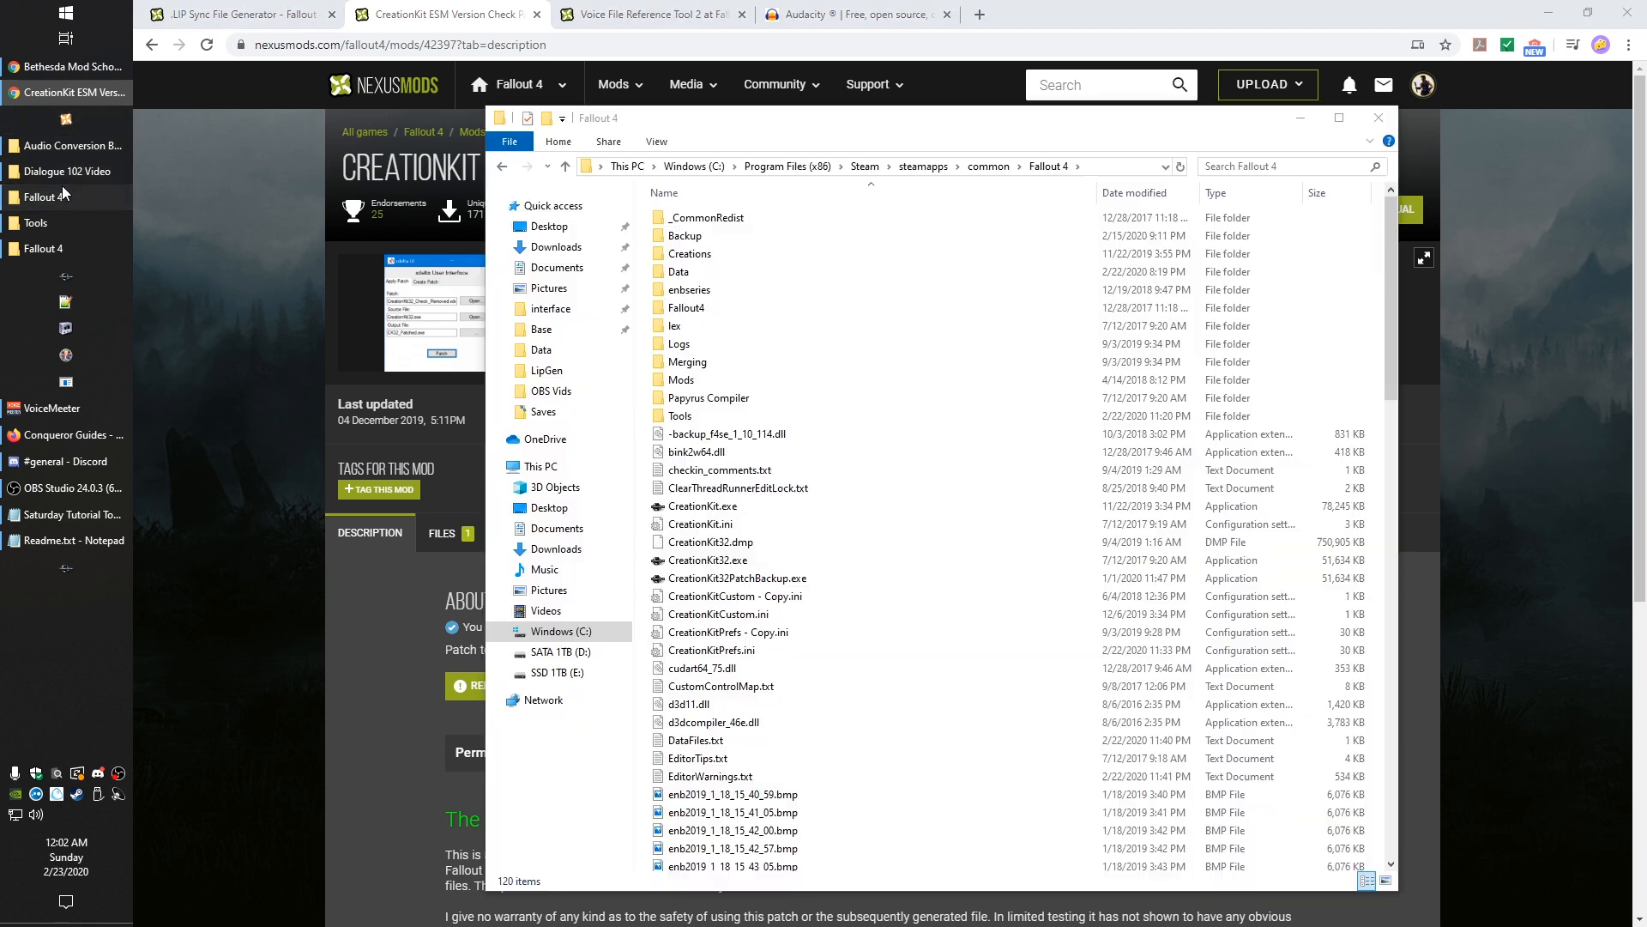
left_click(719, 562)
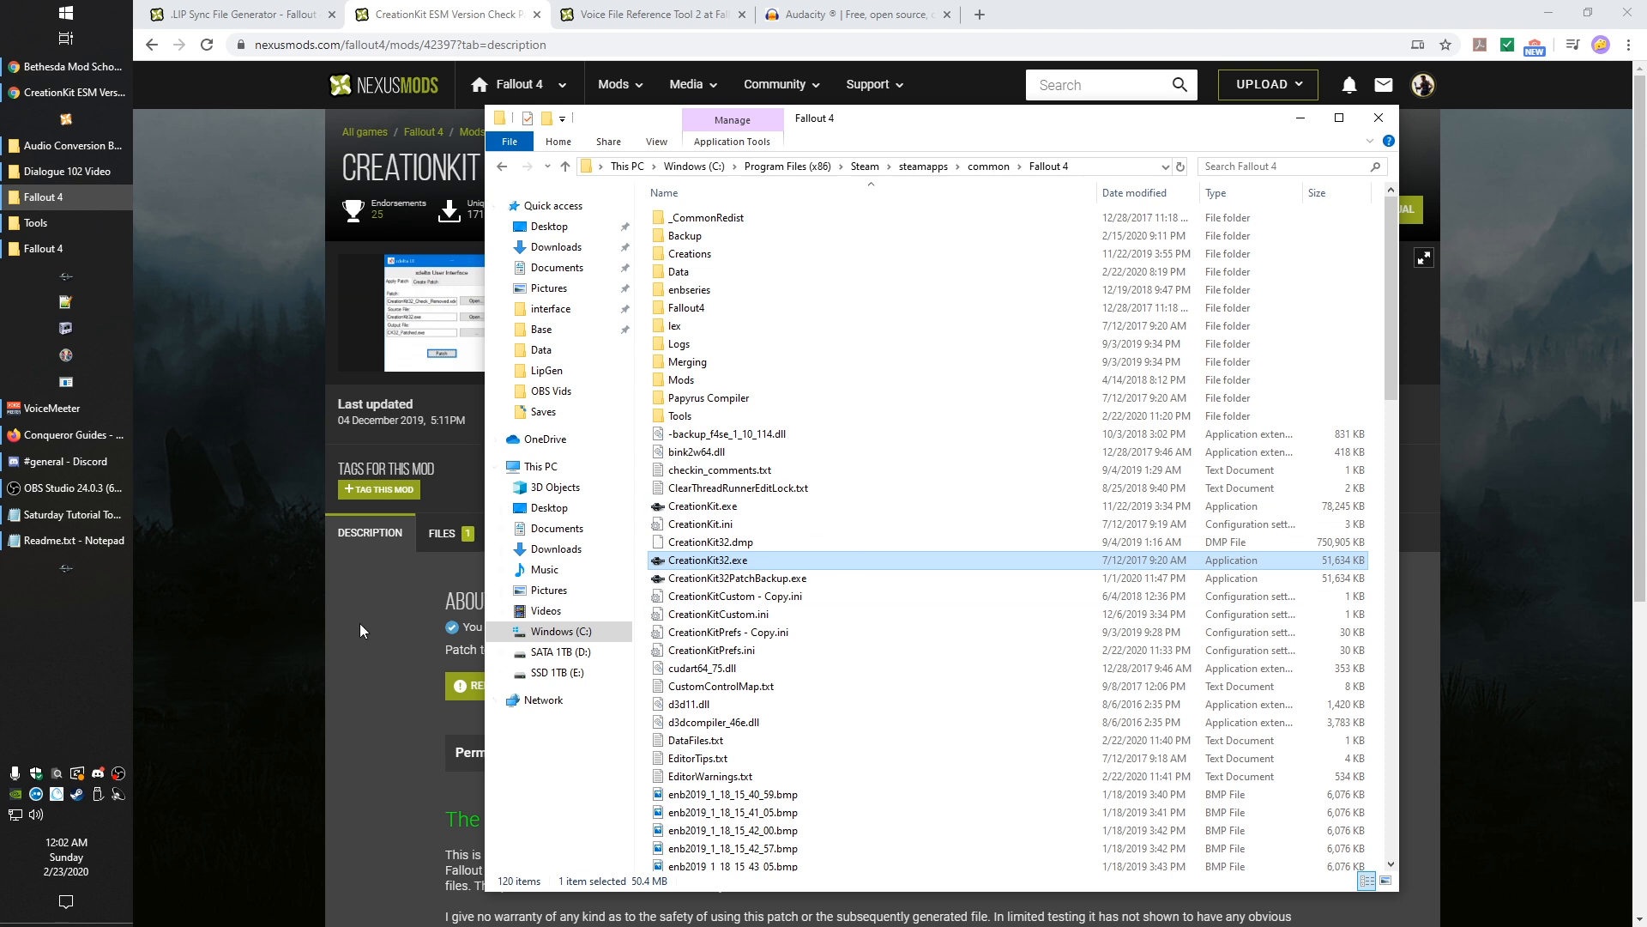
left_click(348, 641)
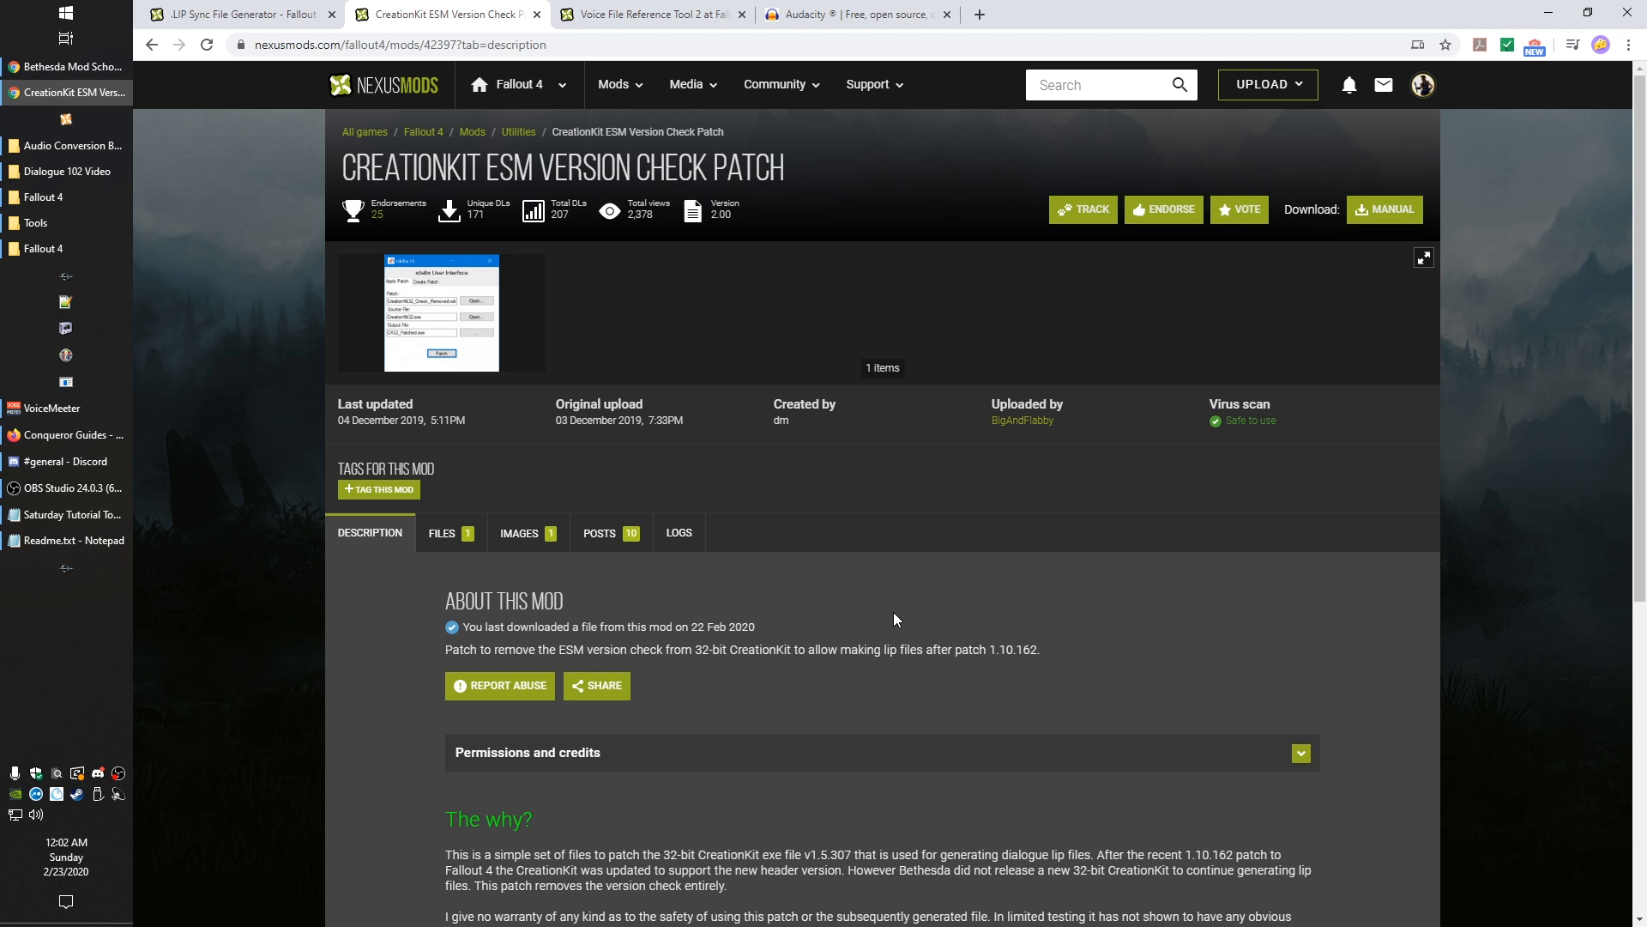
Step: Highlight version 1.10.162 in the patch description again and show the mod's downloadable files
left_click_drag(1024, 652, 1034, 650)
left_click(1049, 653)
left_click_drag(1041, 651, 992, 653)
left_click(866, 619)
left_click(446, 532)
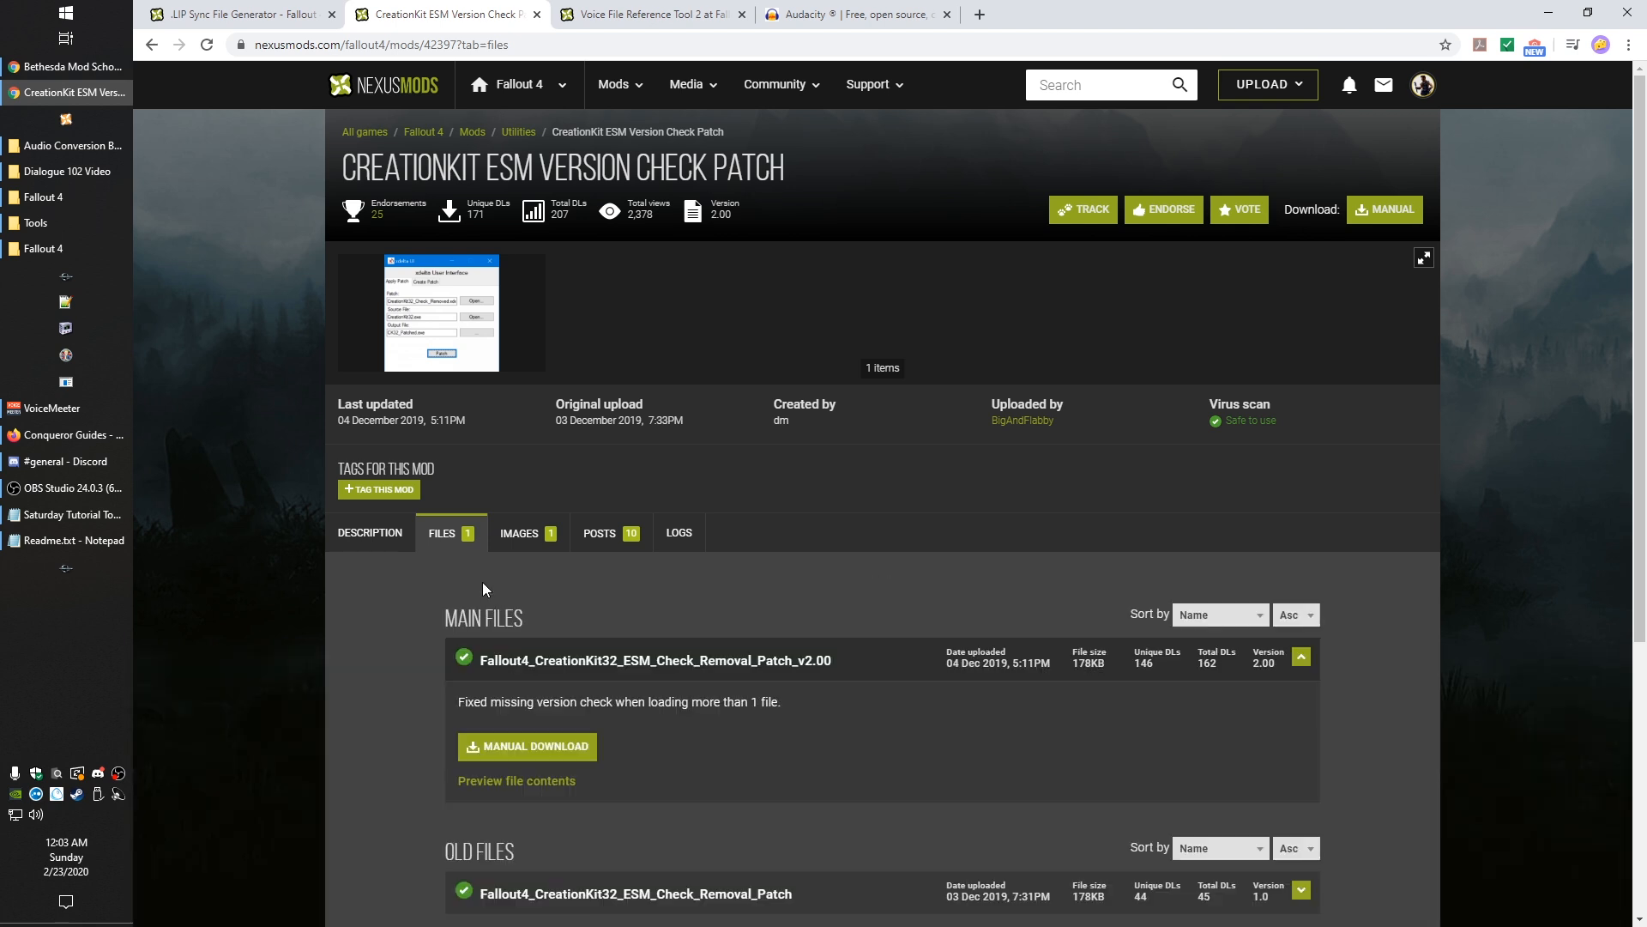
Step: Extract the Fallout4_CreationKit32_ESM_Check_Removal_Patch_v2.00 archive into its own folder within Dialogue 102 Video
left_click(66, 171)
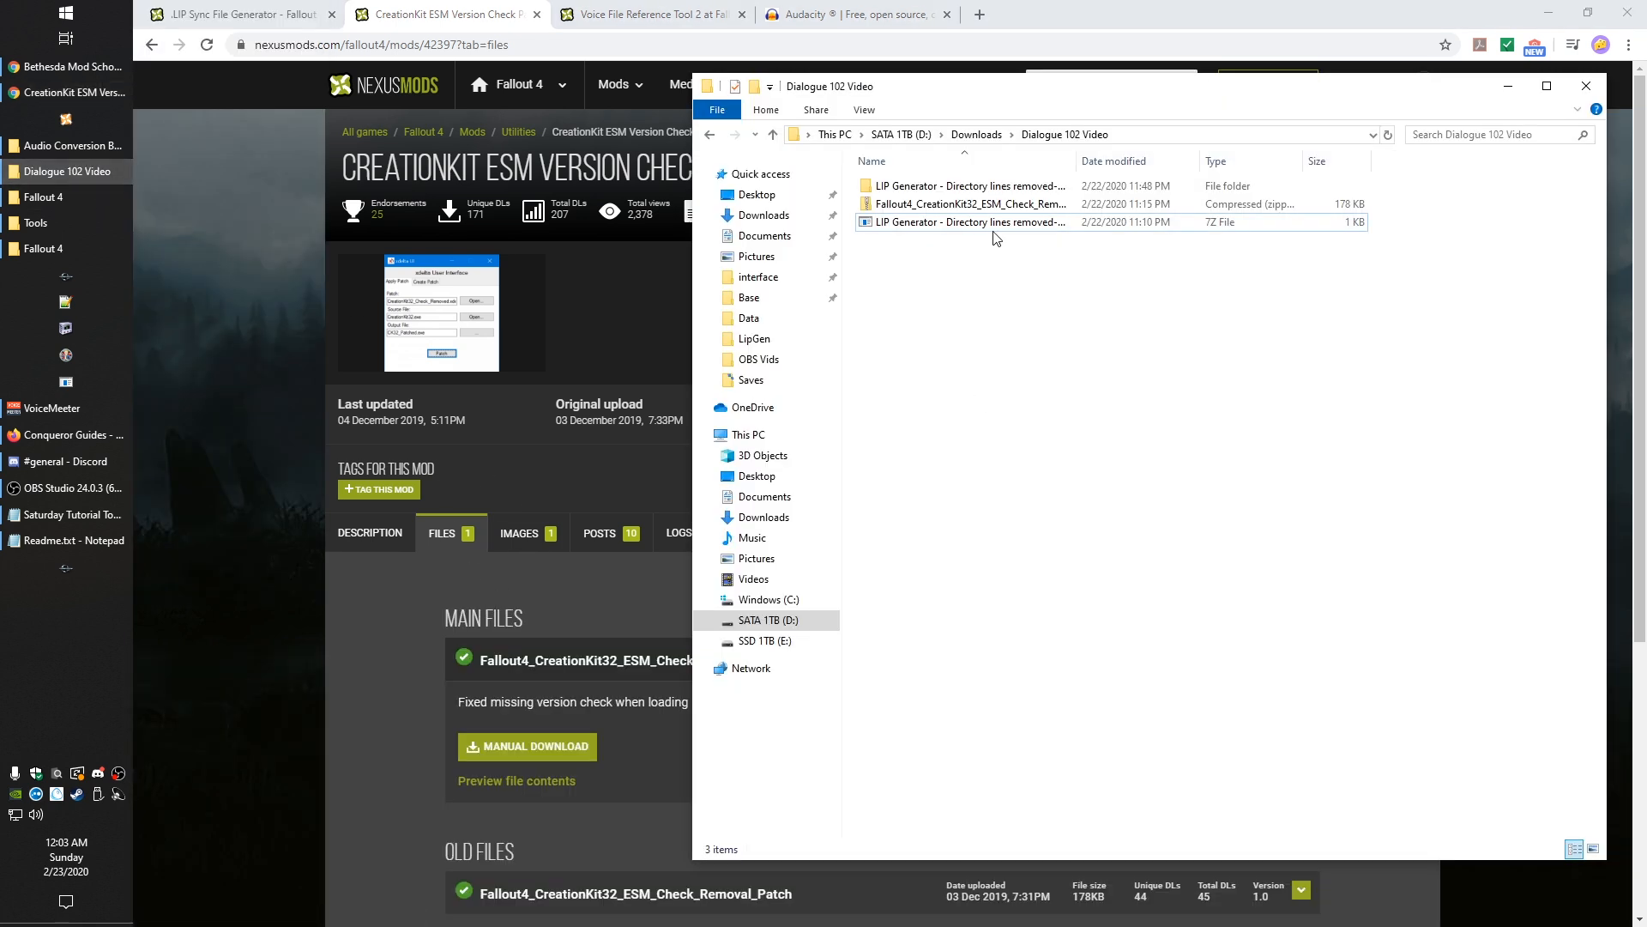
right_click(939, 208)
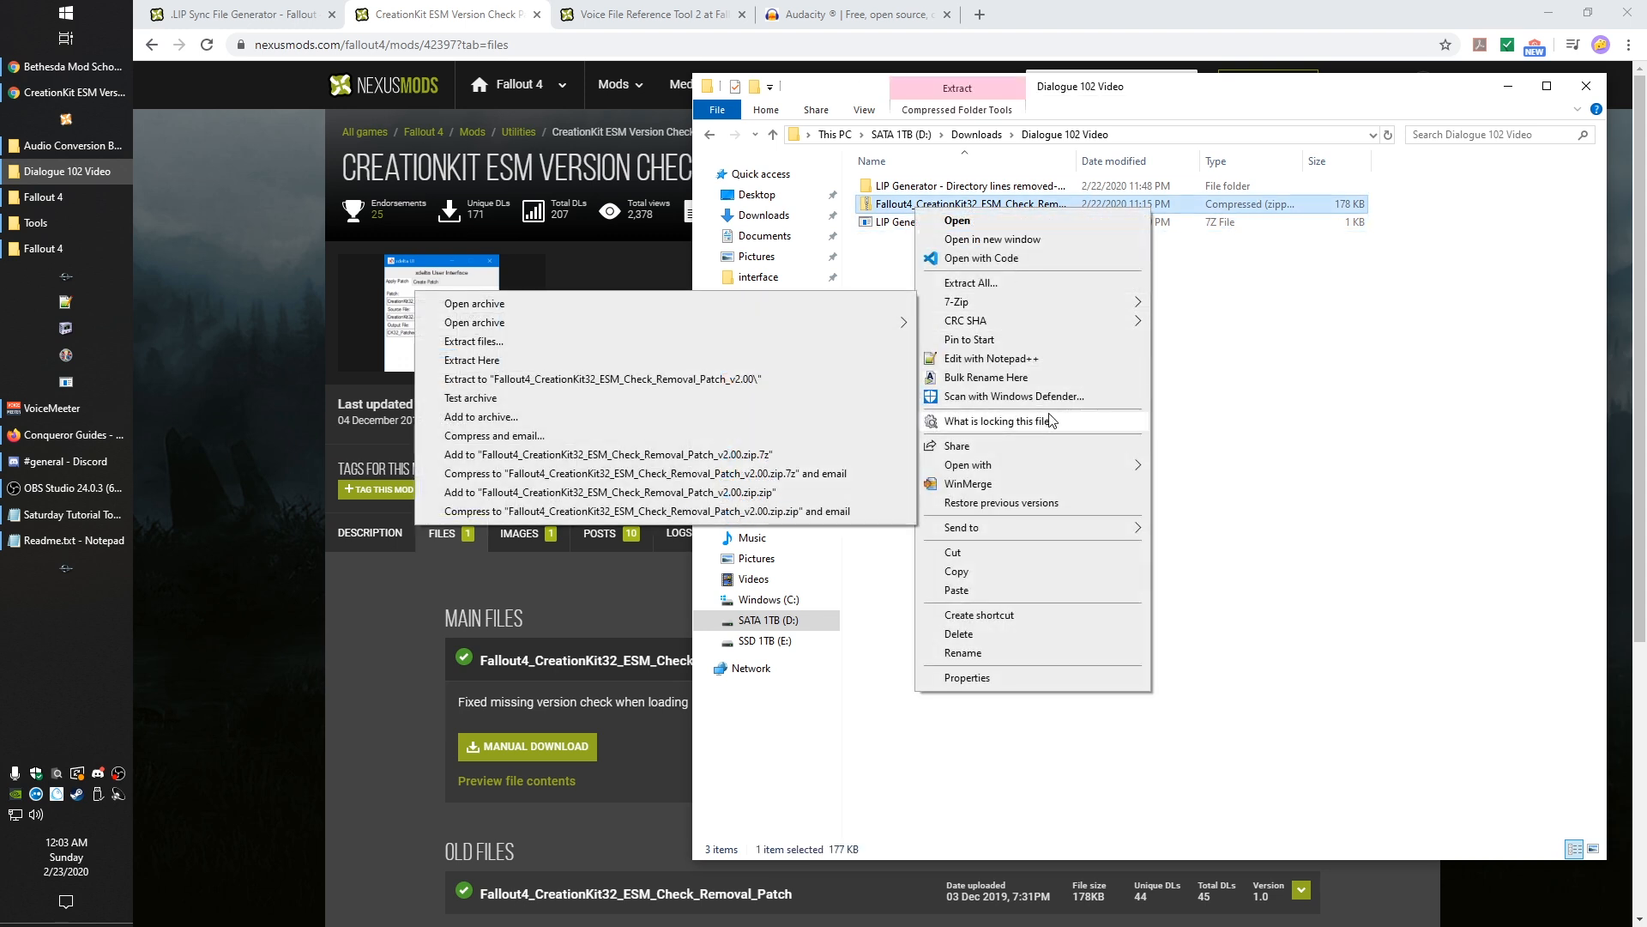
mouse_move(1116, 464)
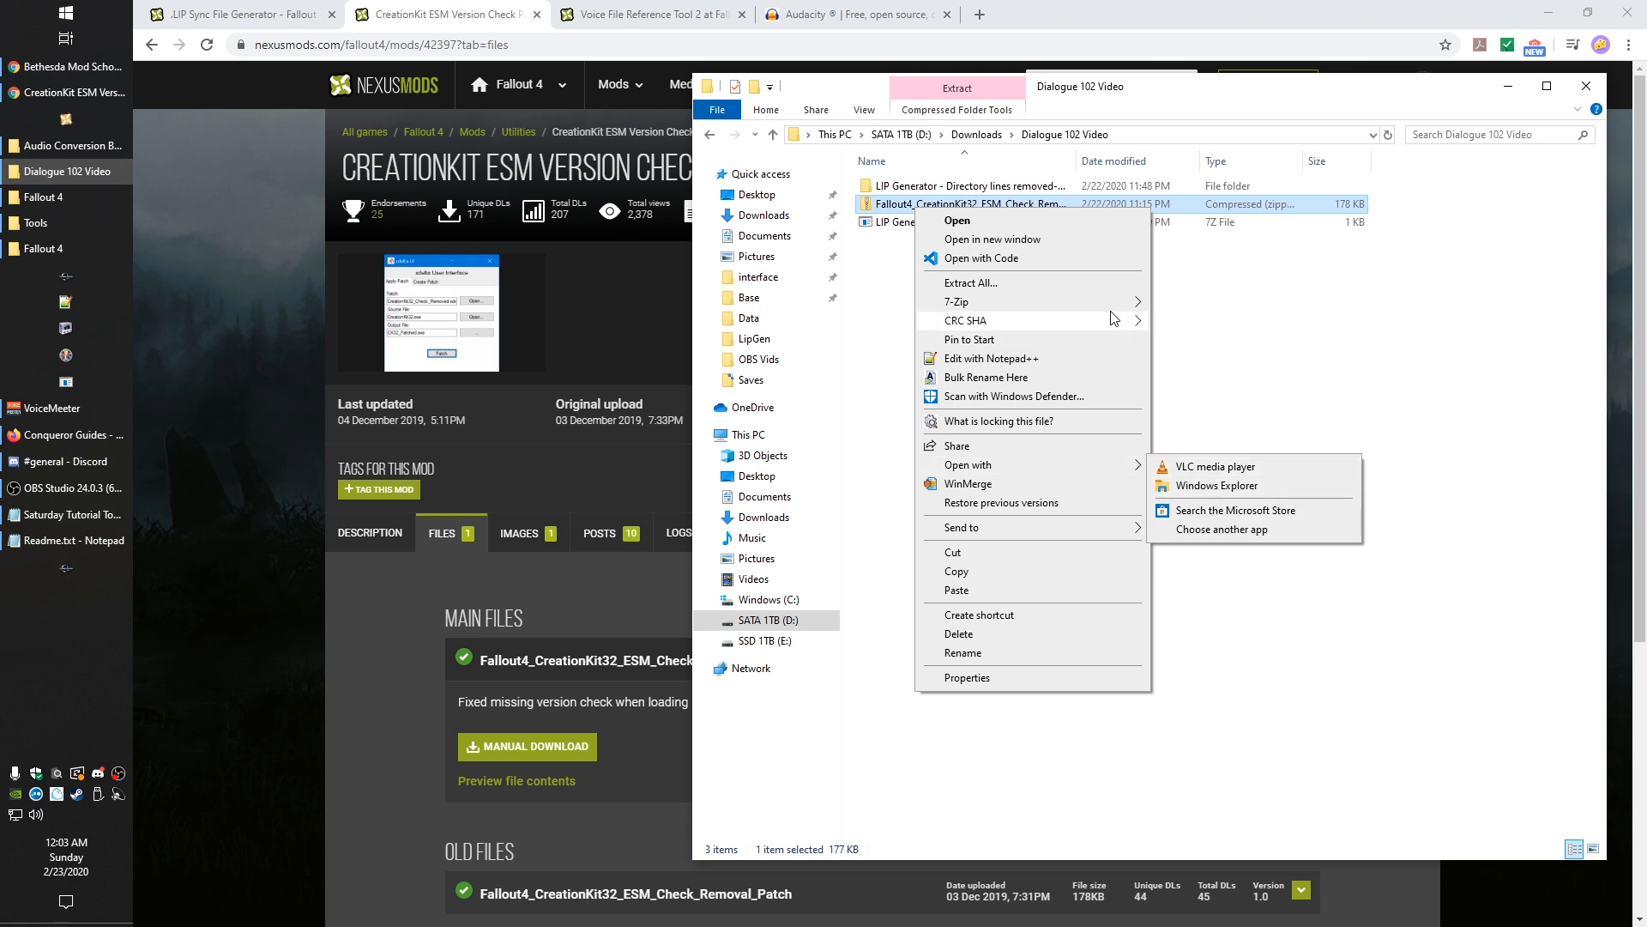
mouse_move(970, 302)
left_click(676, 384)
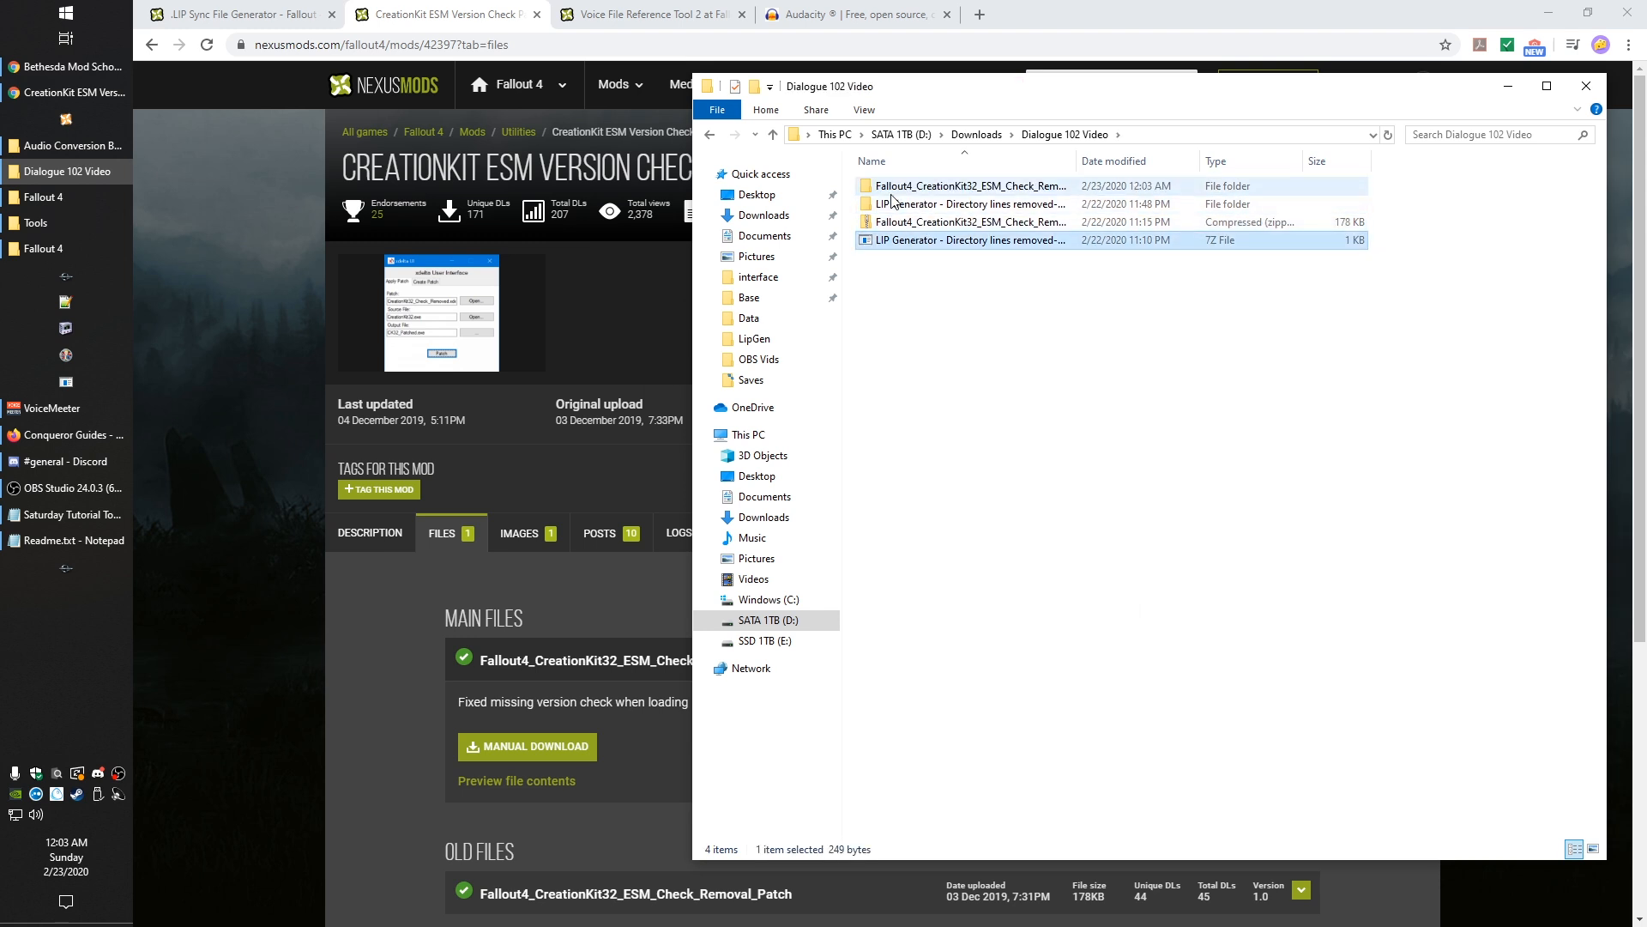
Step: Launch xdeltaUI.exe from the extracted patch folder and load CreationKit32_Check_Removed.xdelta as the patch file
double_click(909, 186)
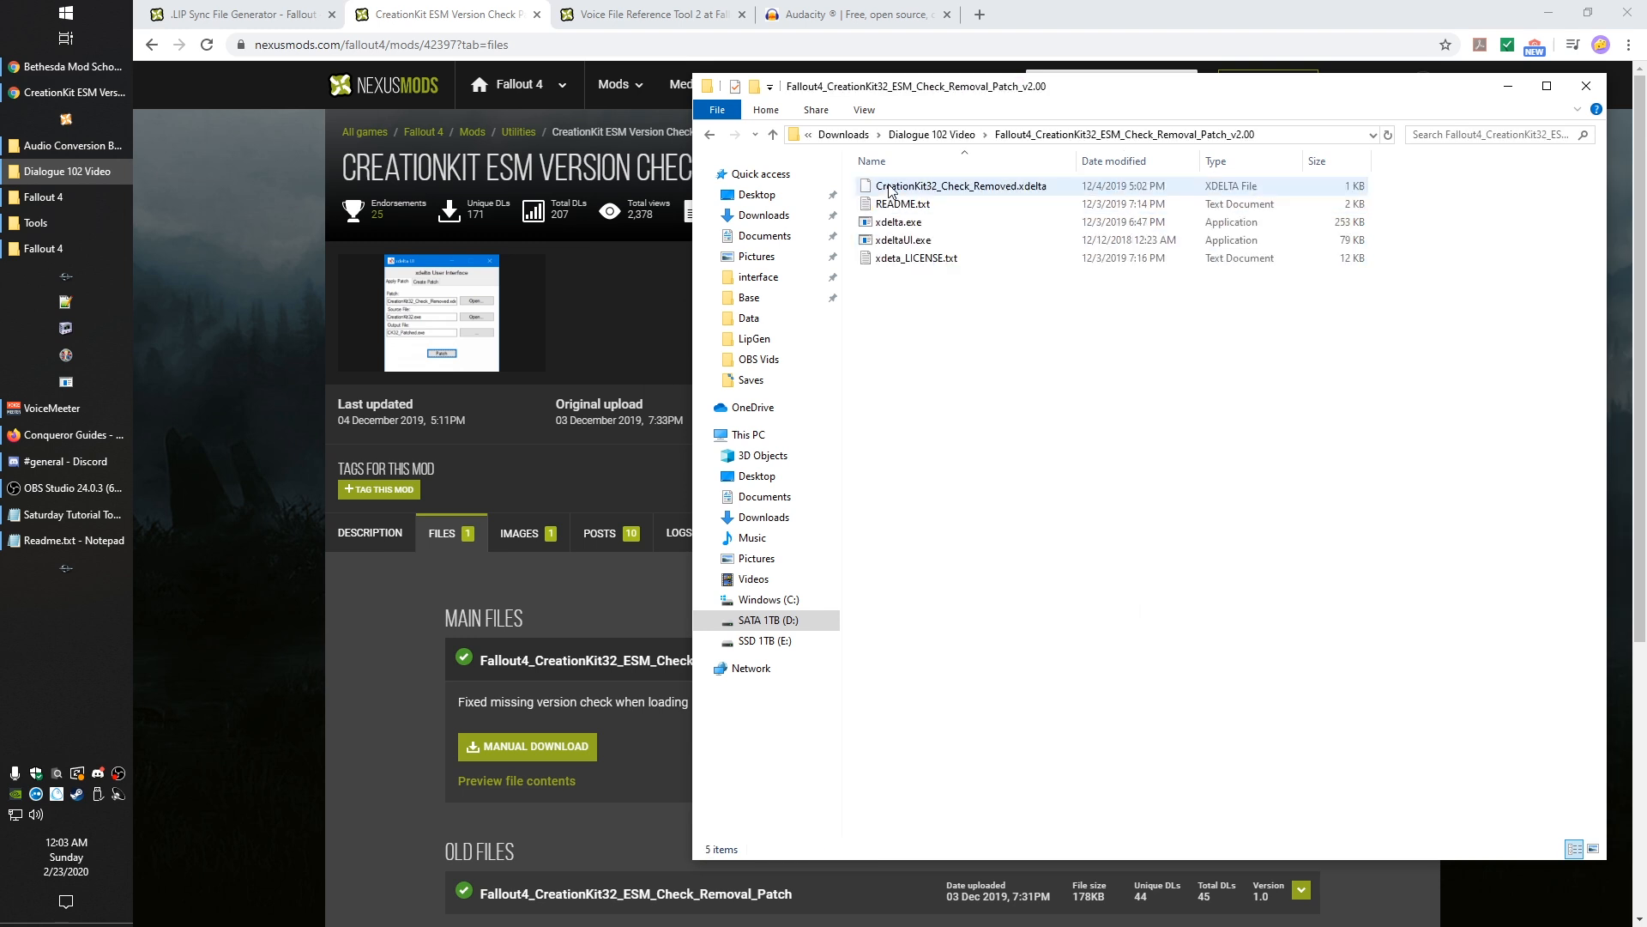
double_click(907, 242)
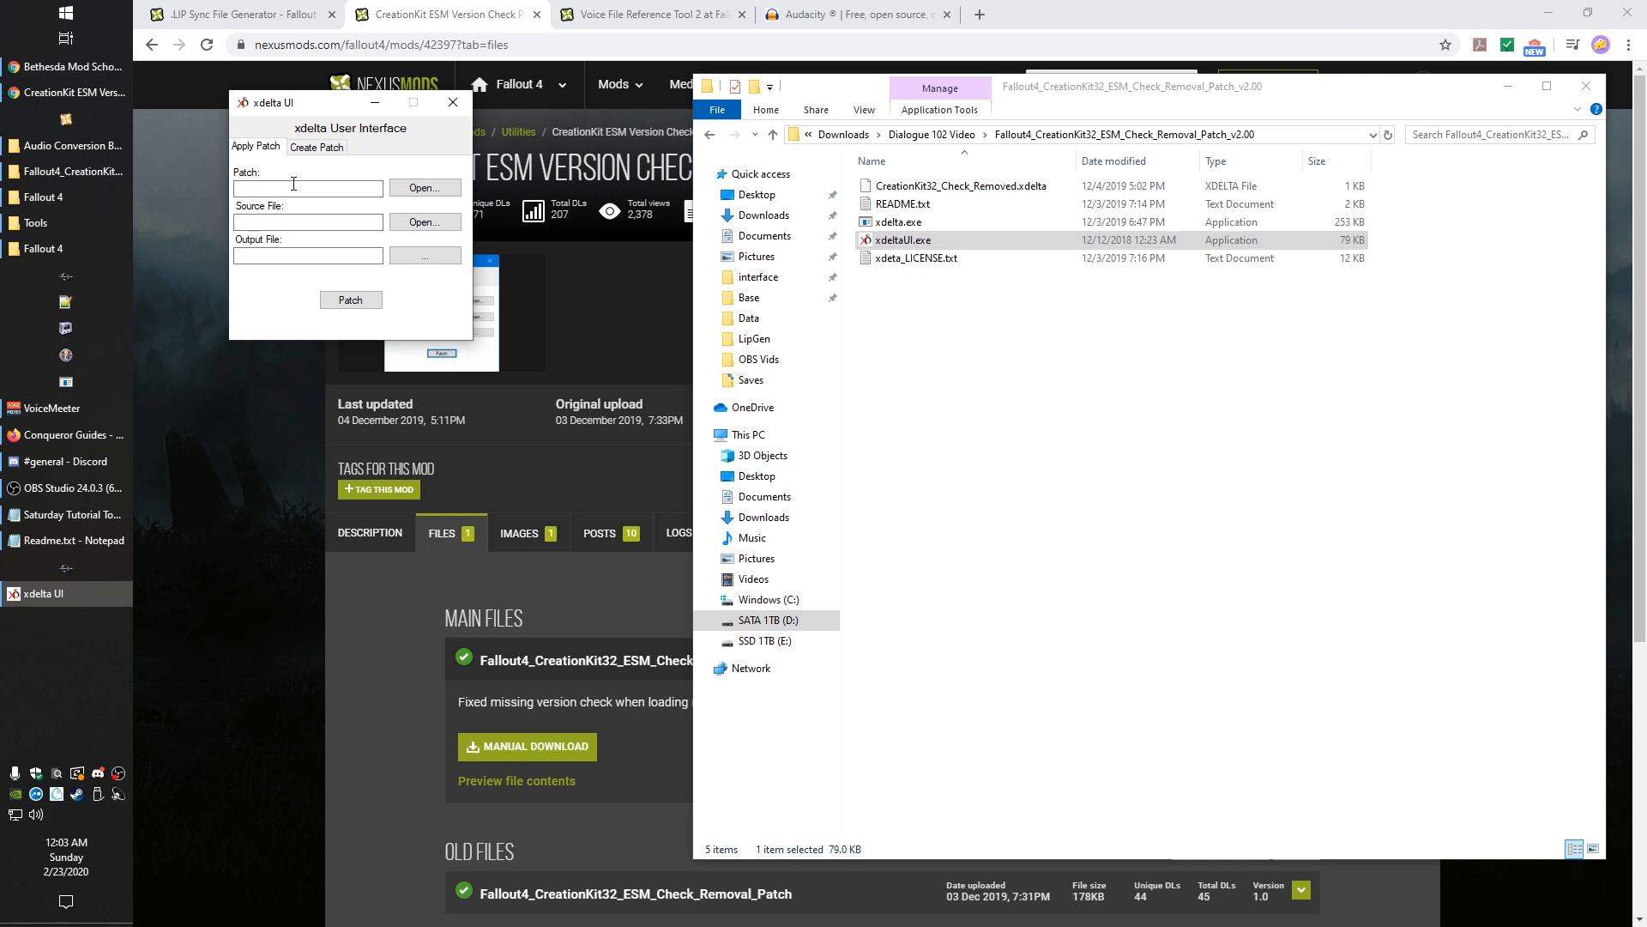
left_click(420, 189)
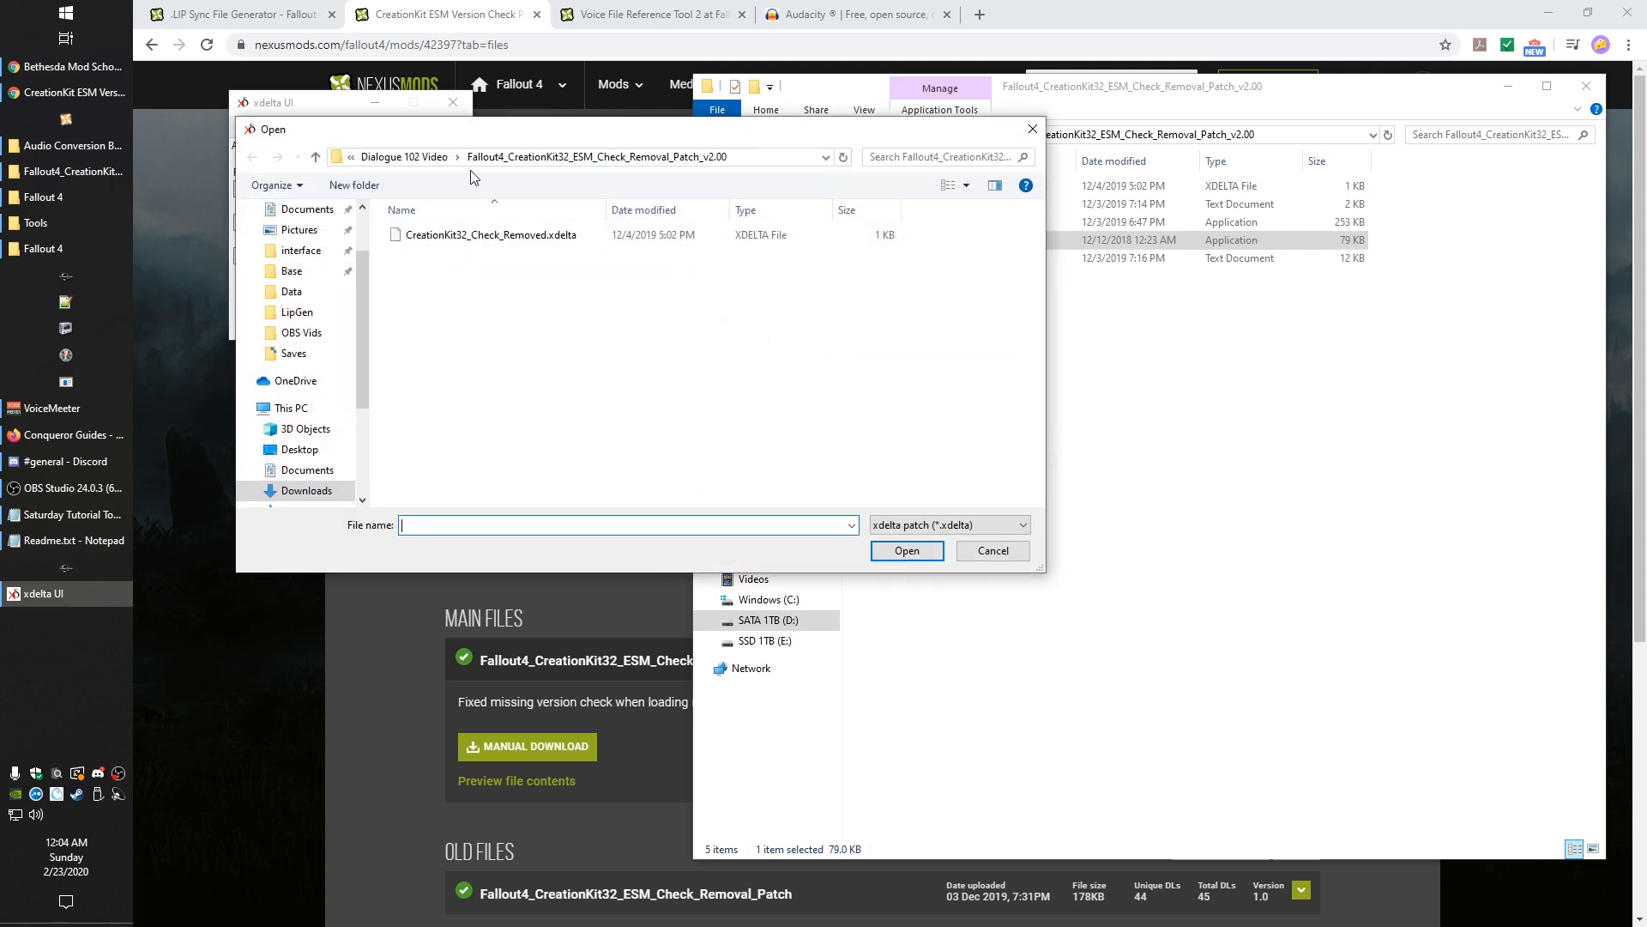
left_click_drag(1015, 130, 1126, 293)
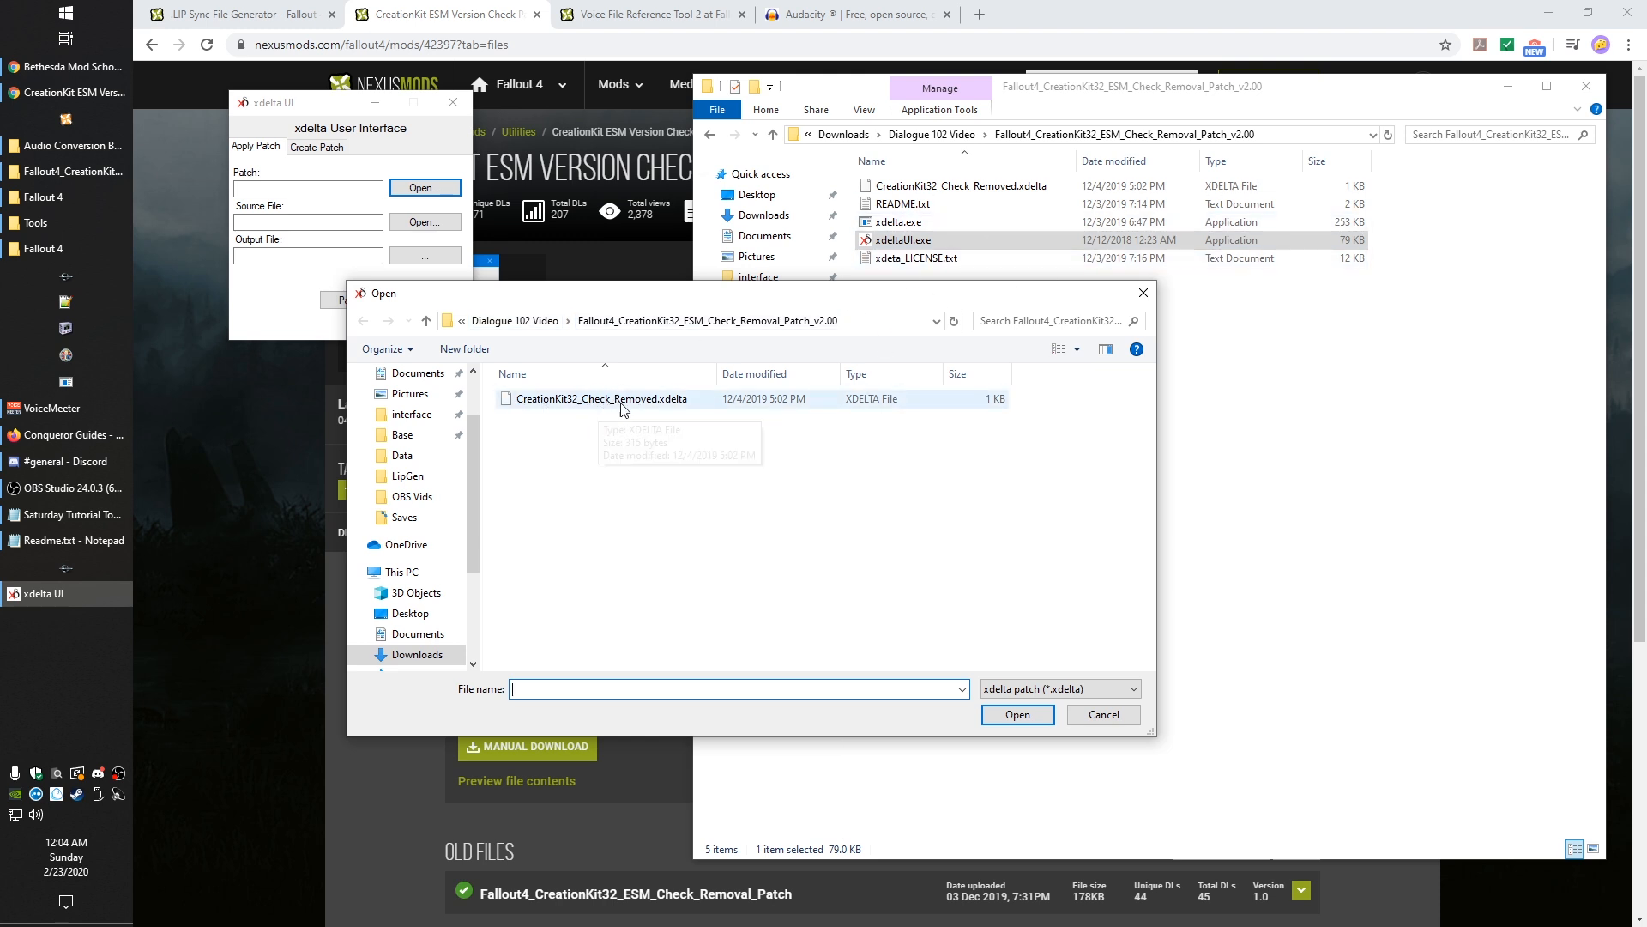
left_click(674, 404)
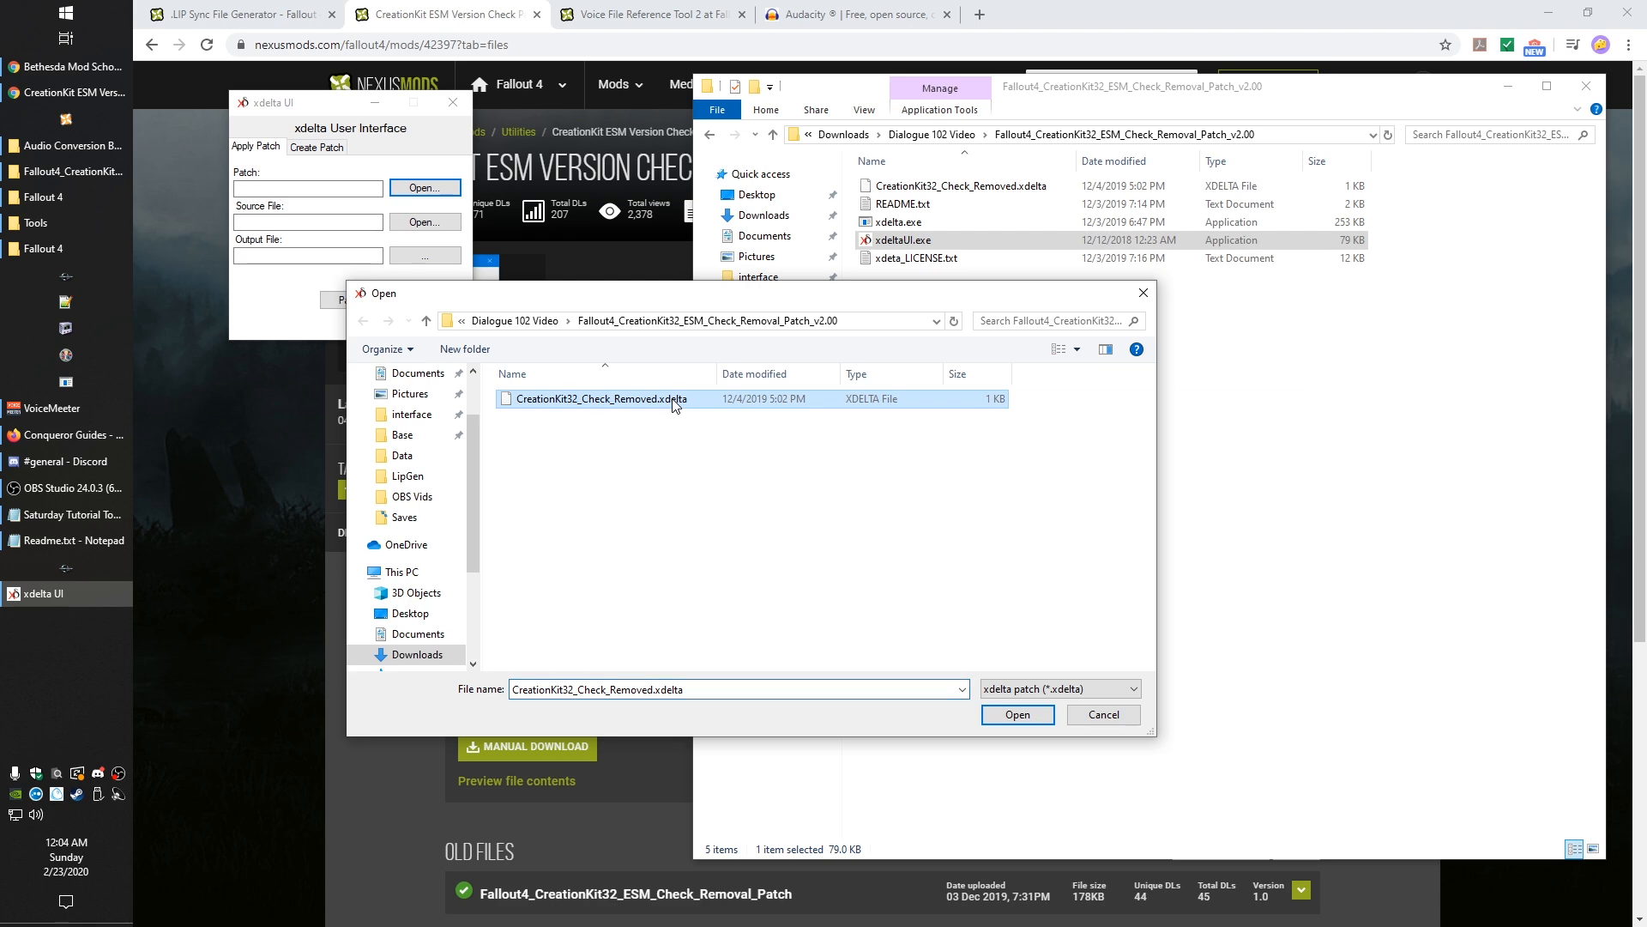
double_click(661, 399)
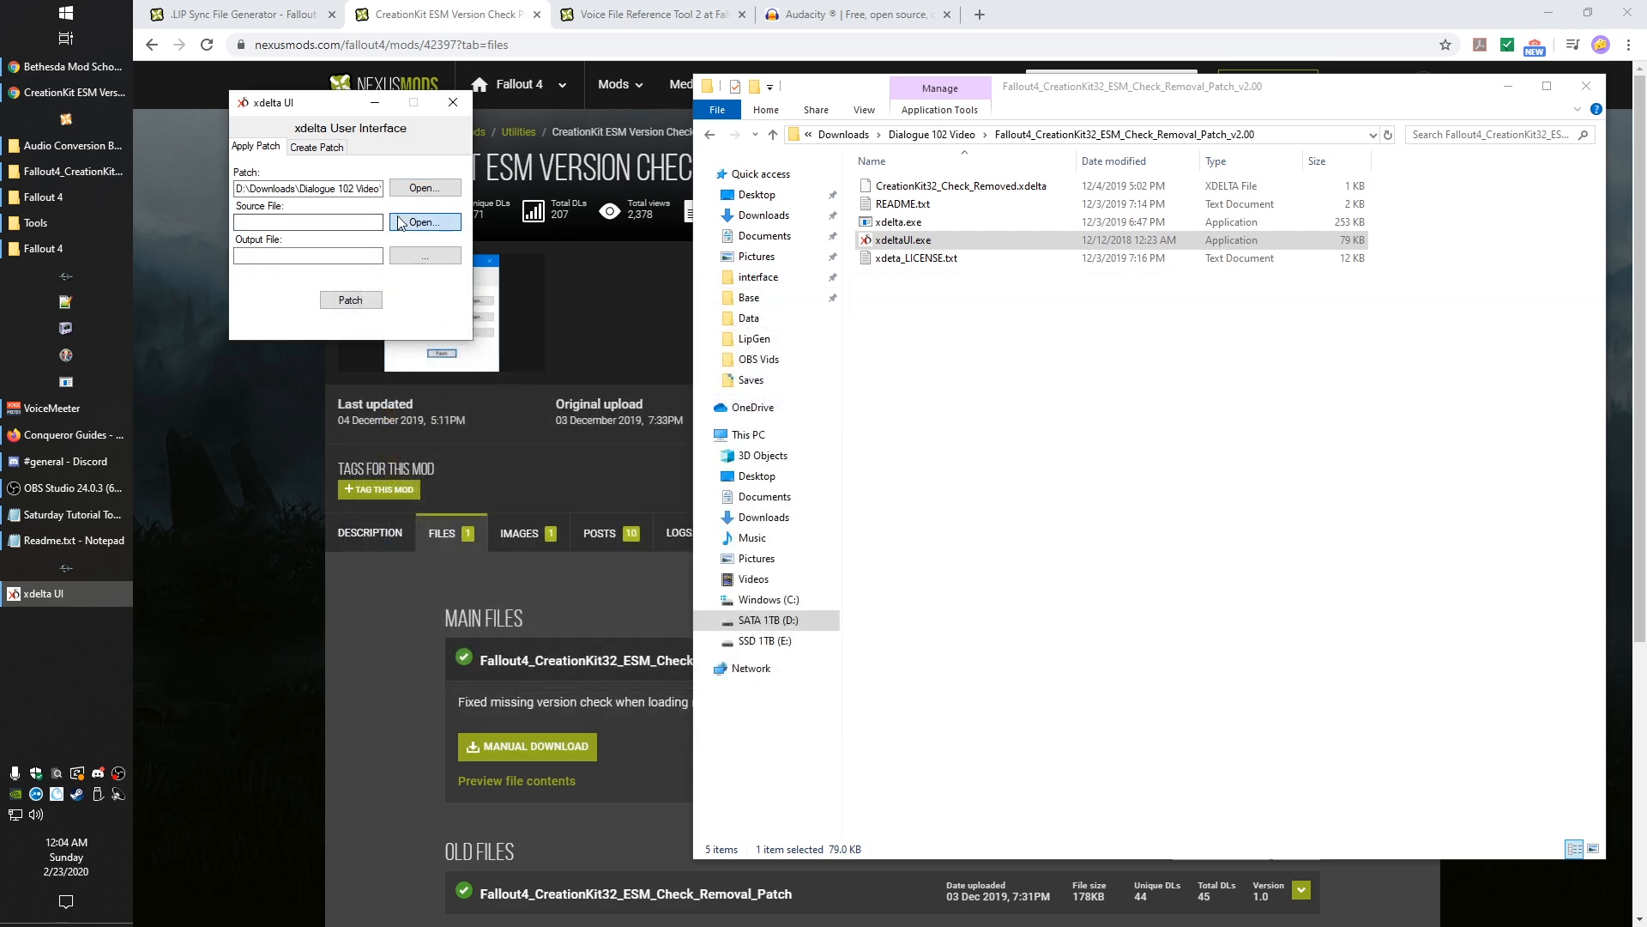
Step: Load CreationKit32.exe from the Fallout 4 game folder as the source file for the patch
left_click(424, 221)
scroll(412, 481, "up", 2)
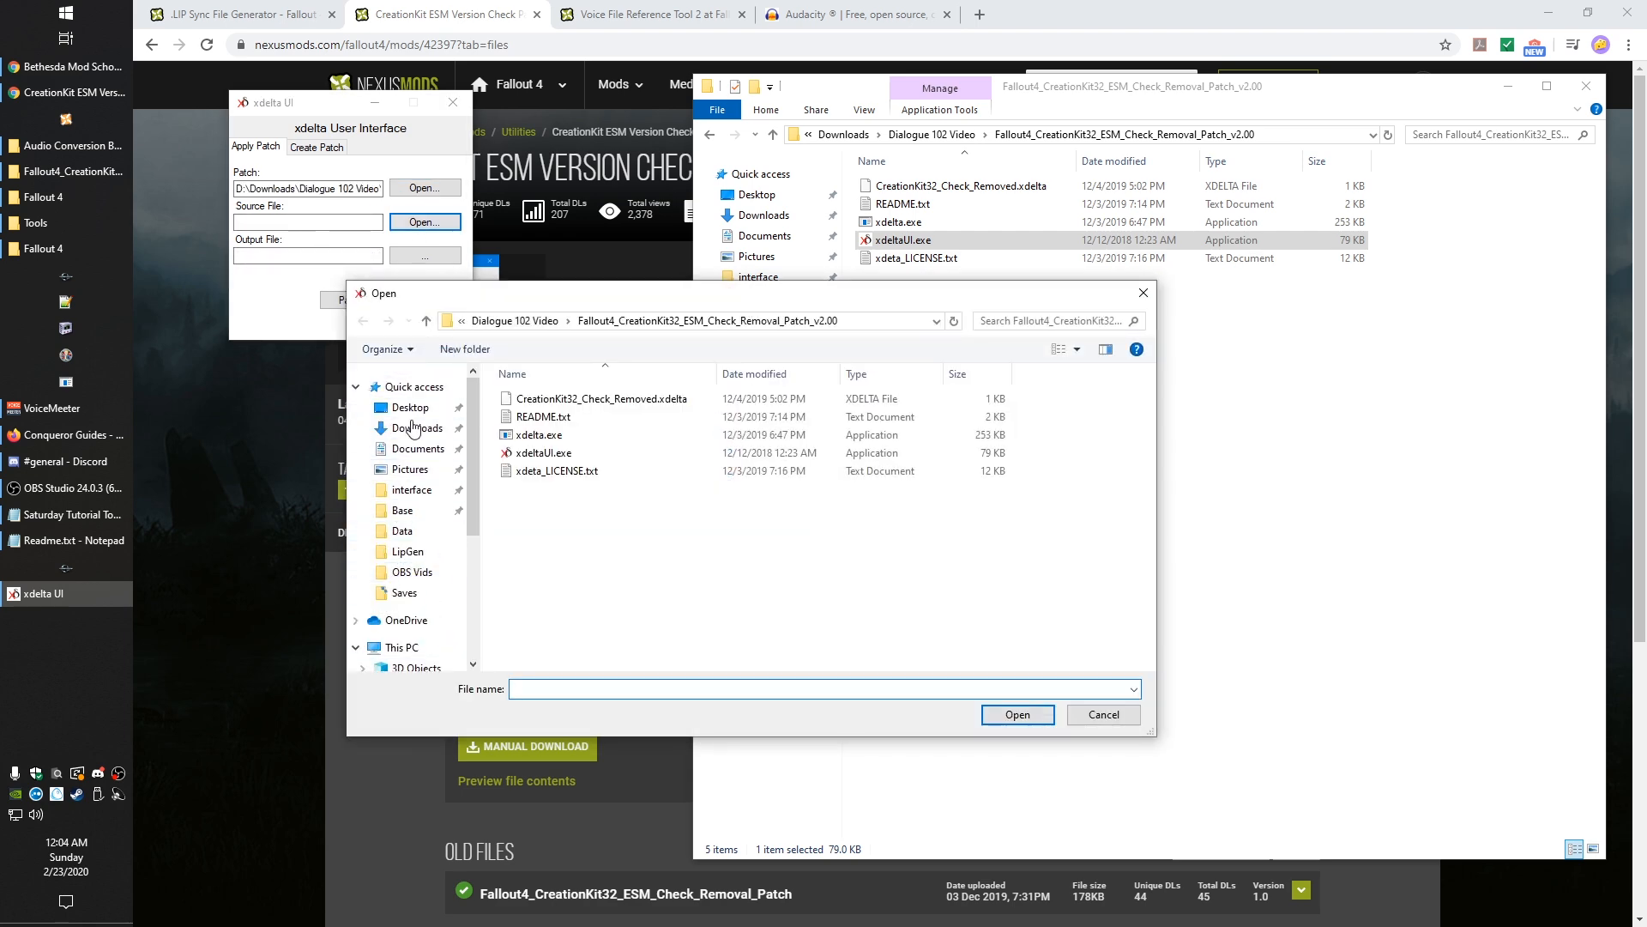
left_click(410, 408)
scroll(676, 480, "down", 5)
scroll(588, 469, "up", 1)
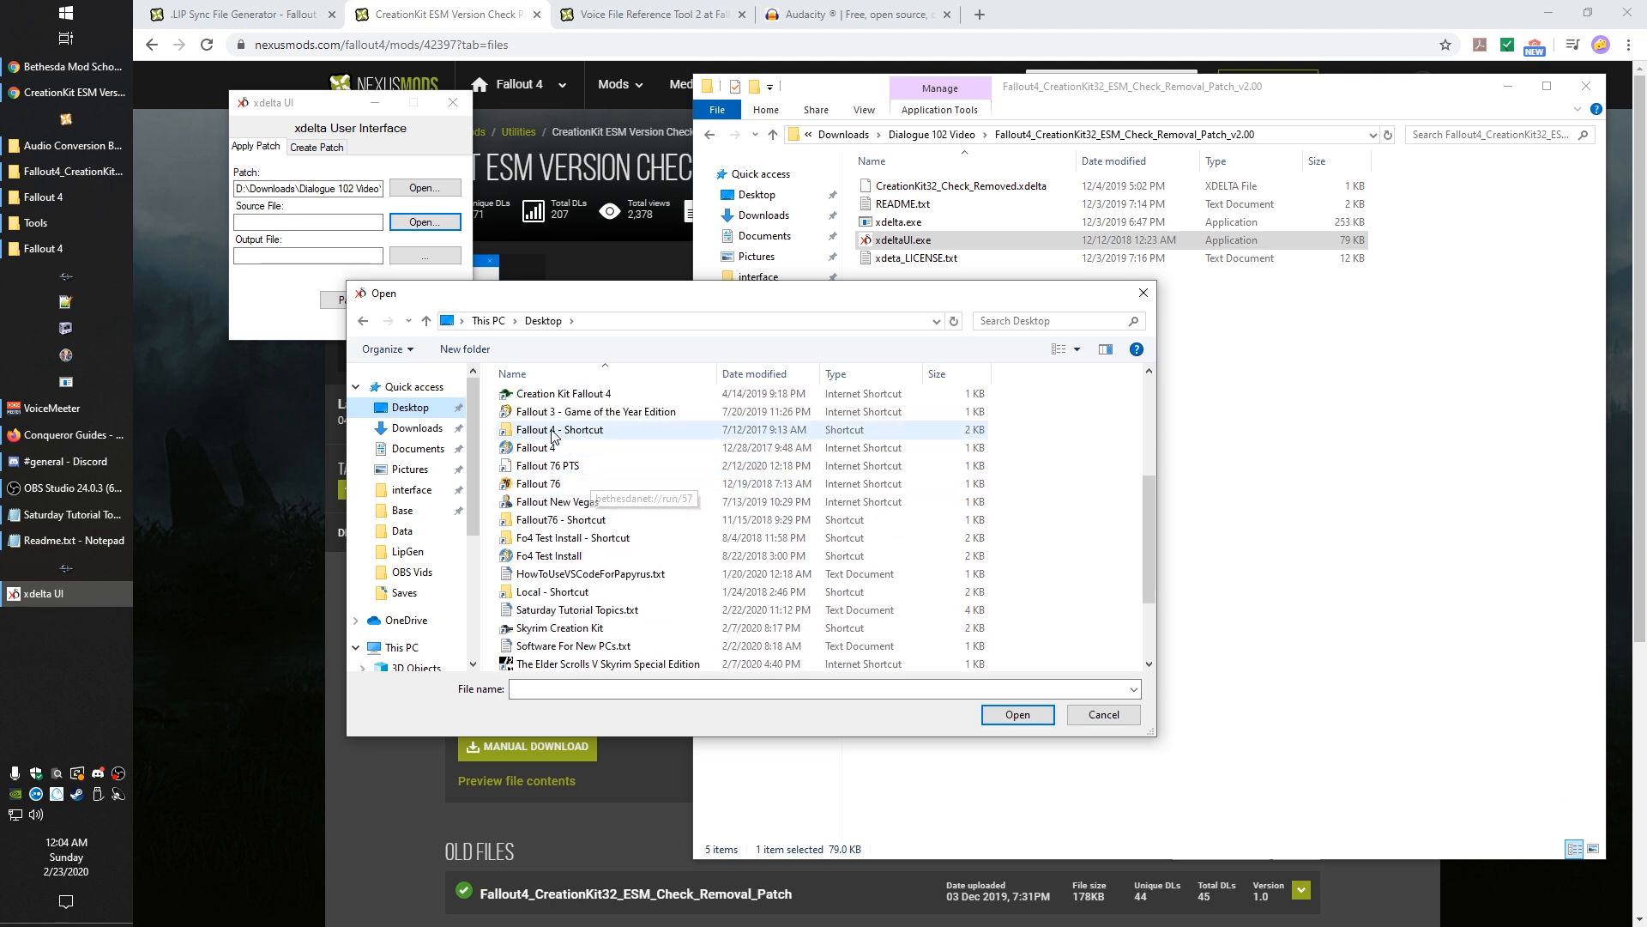
double_click(553, 433)
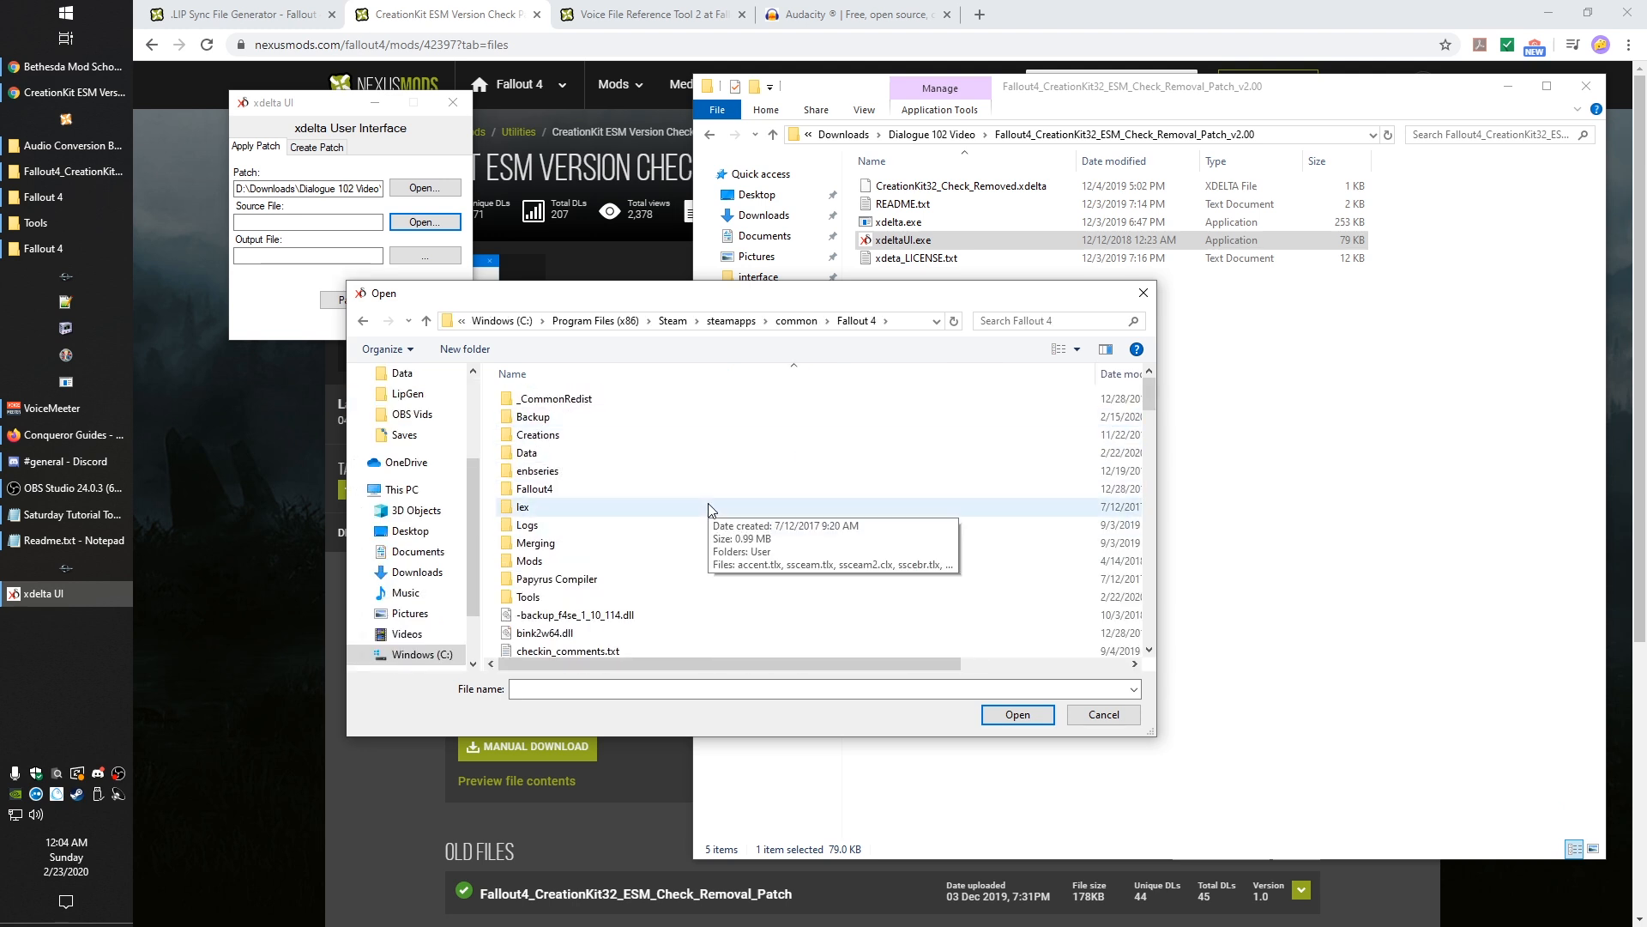
scroll(725, 498, "down", 5)
left_click(588, 432)
left_click(1012, 717)
Step: Set the patch's output file to CreationKit32Patched.exe in the Fallout 4 folder
left_click(425, 255)
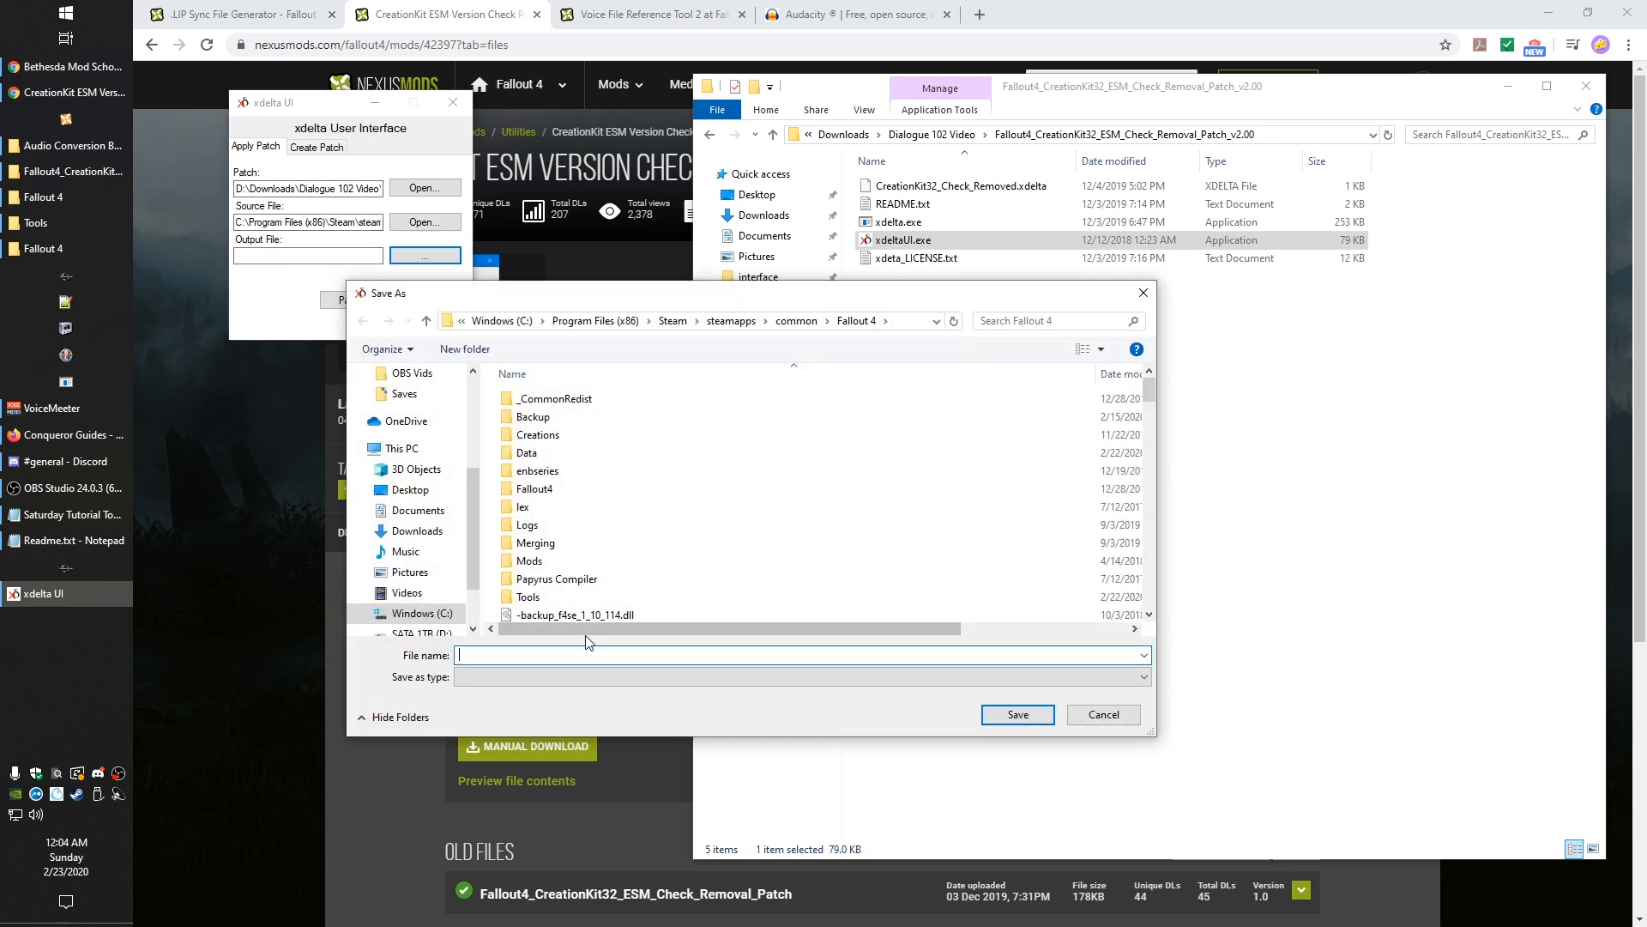
type("CreationKit32Patched.e")
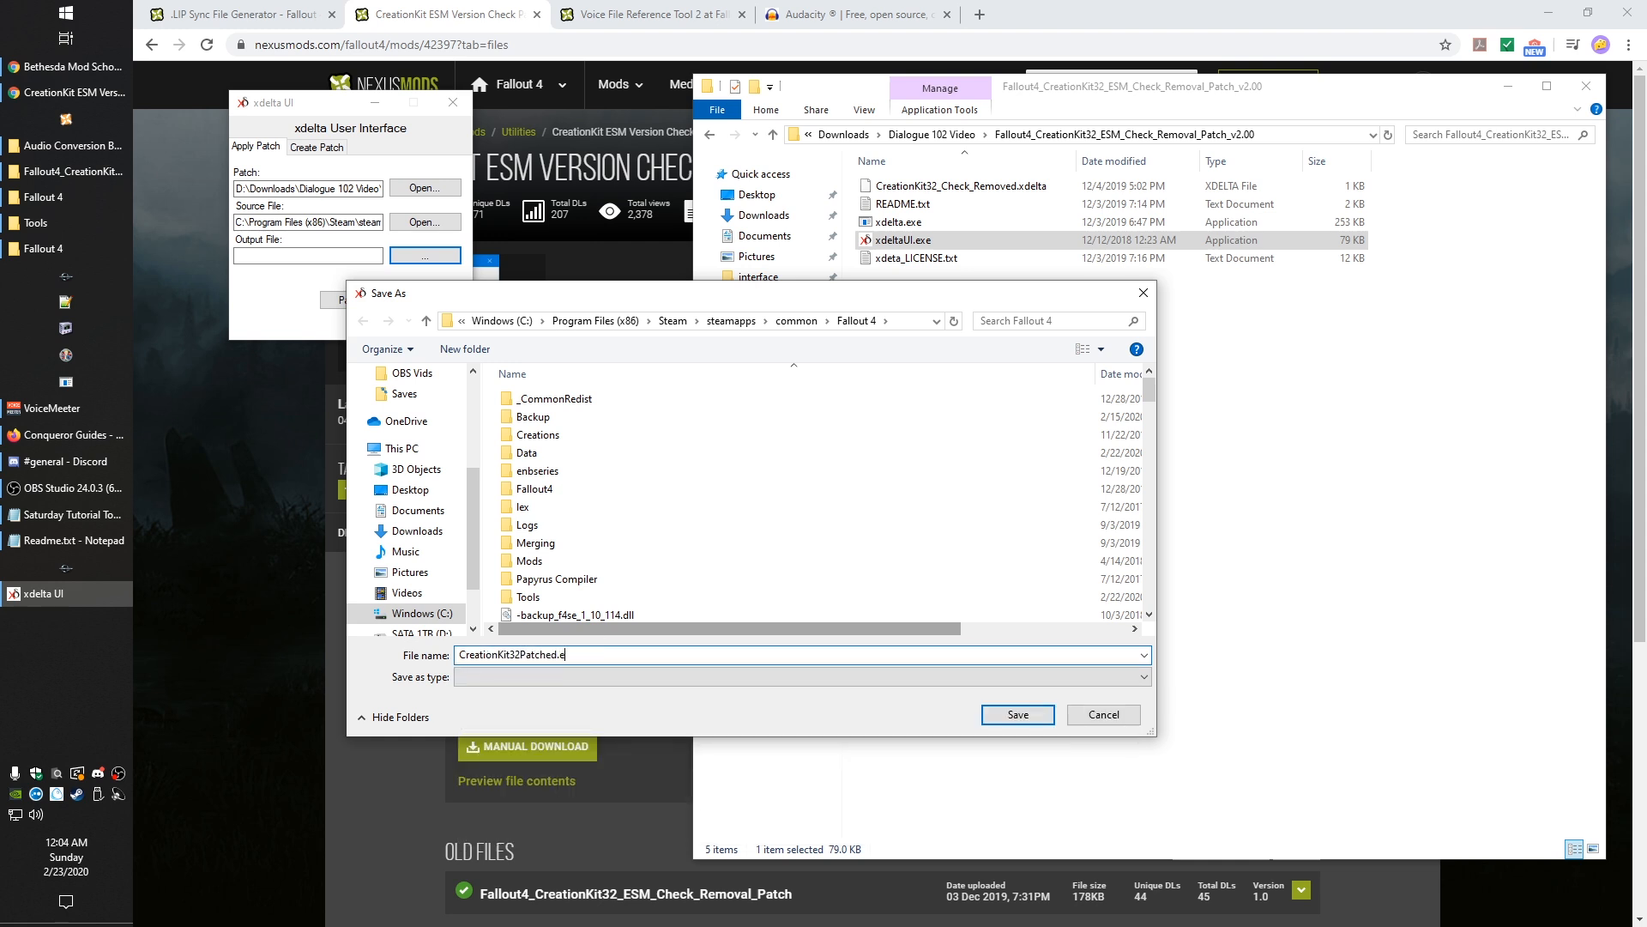
type("xe")
key("Return")
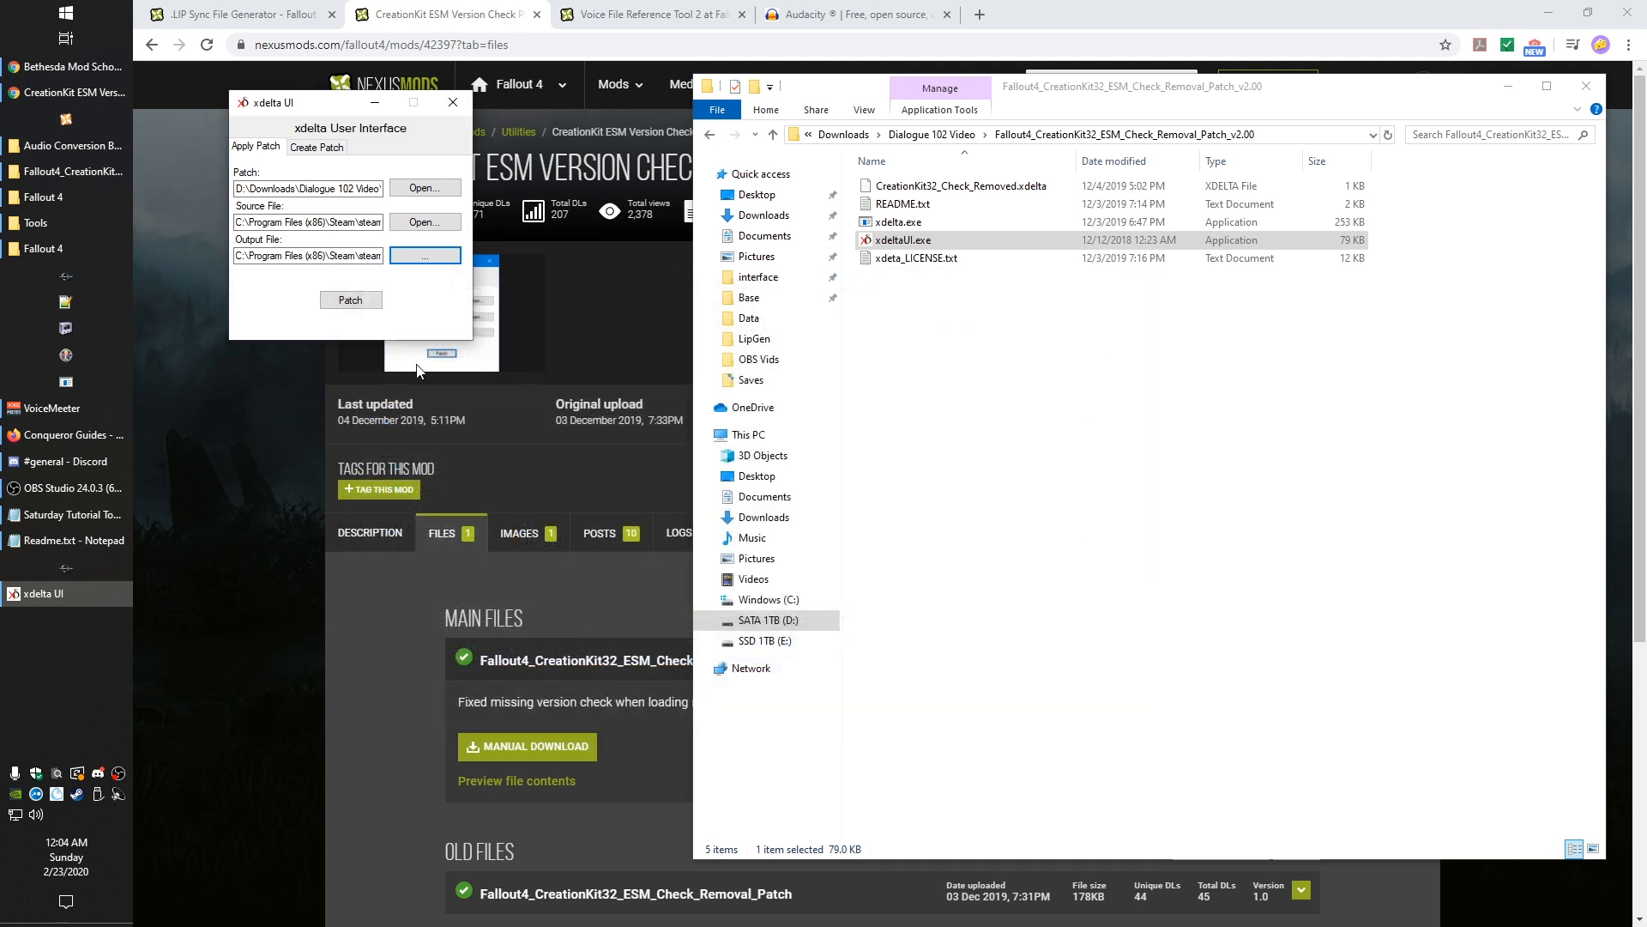
Step: Apply the patch and close xdelta UI
left_click(352, 300)
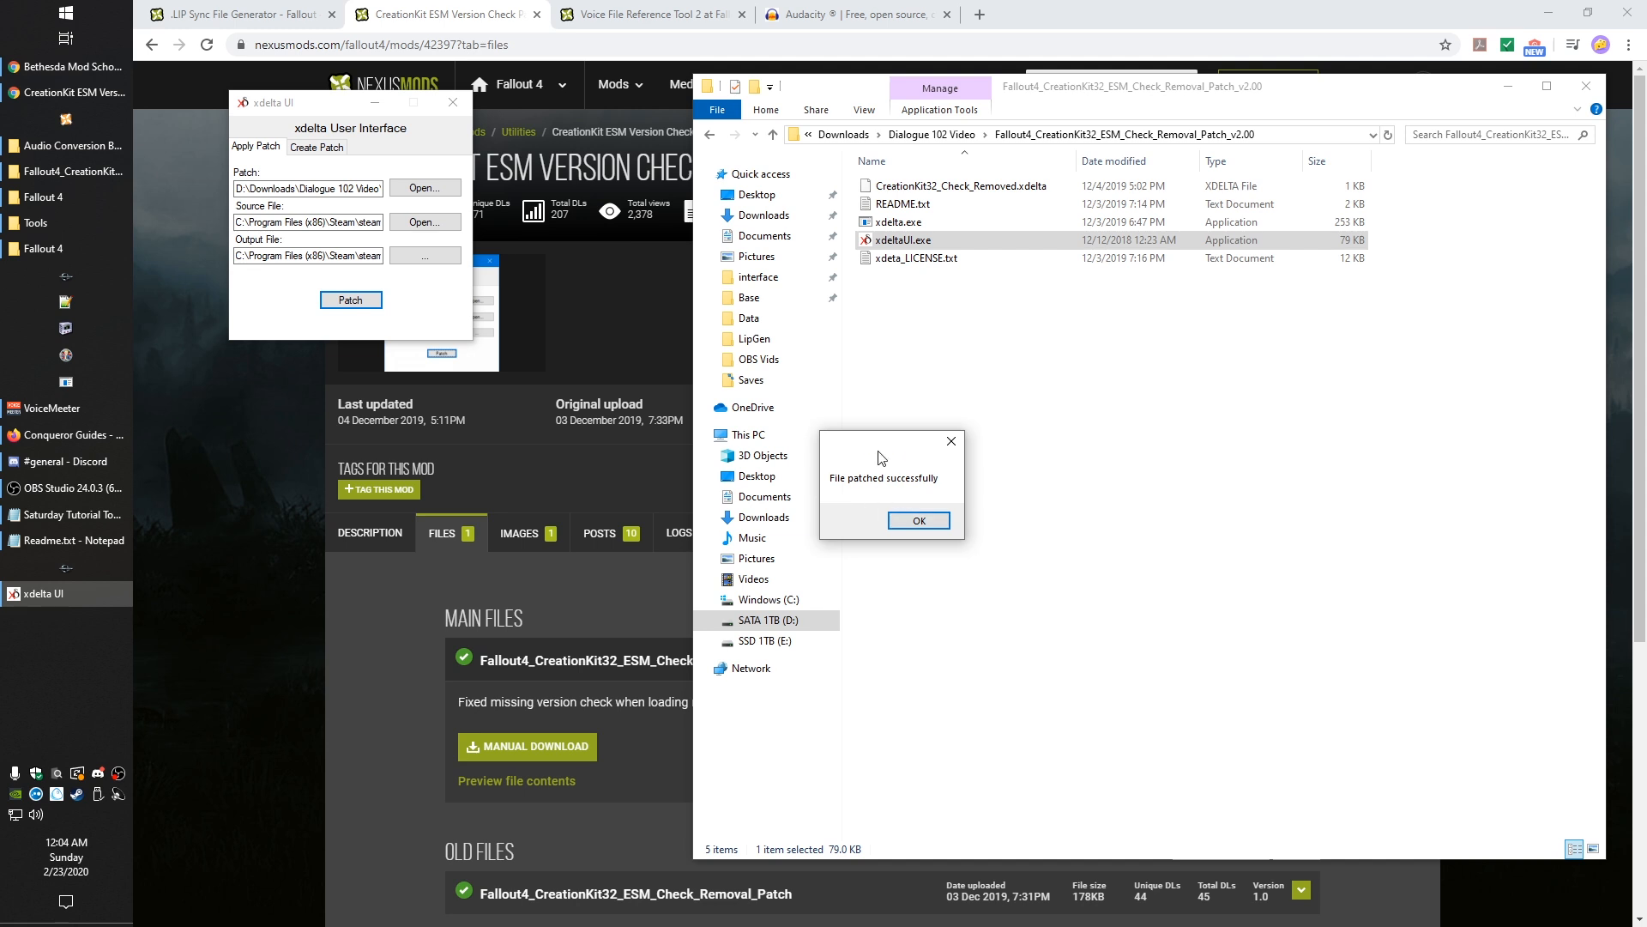
left_click_drag(878, 452, 866, 369)
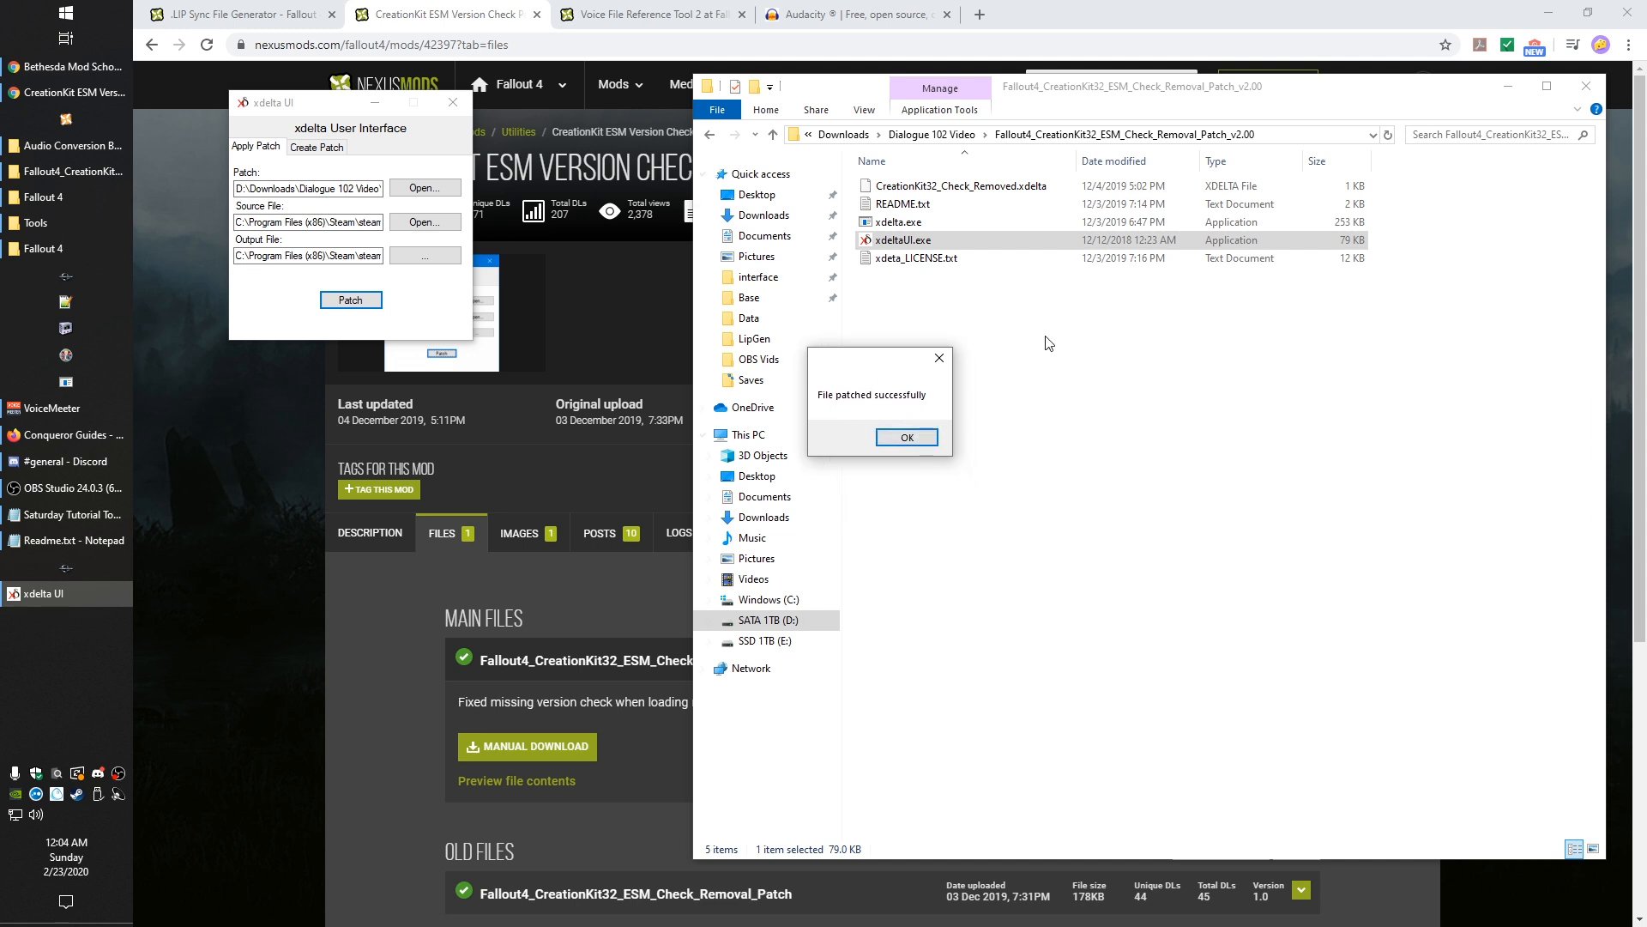
left_click(915, 438)
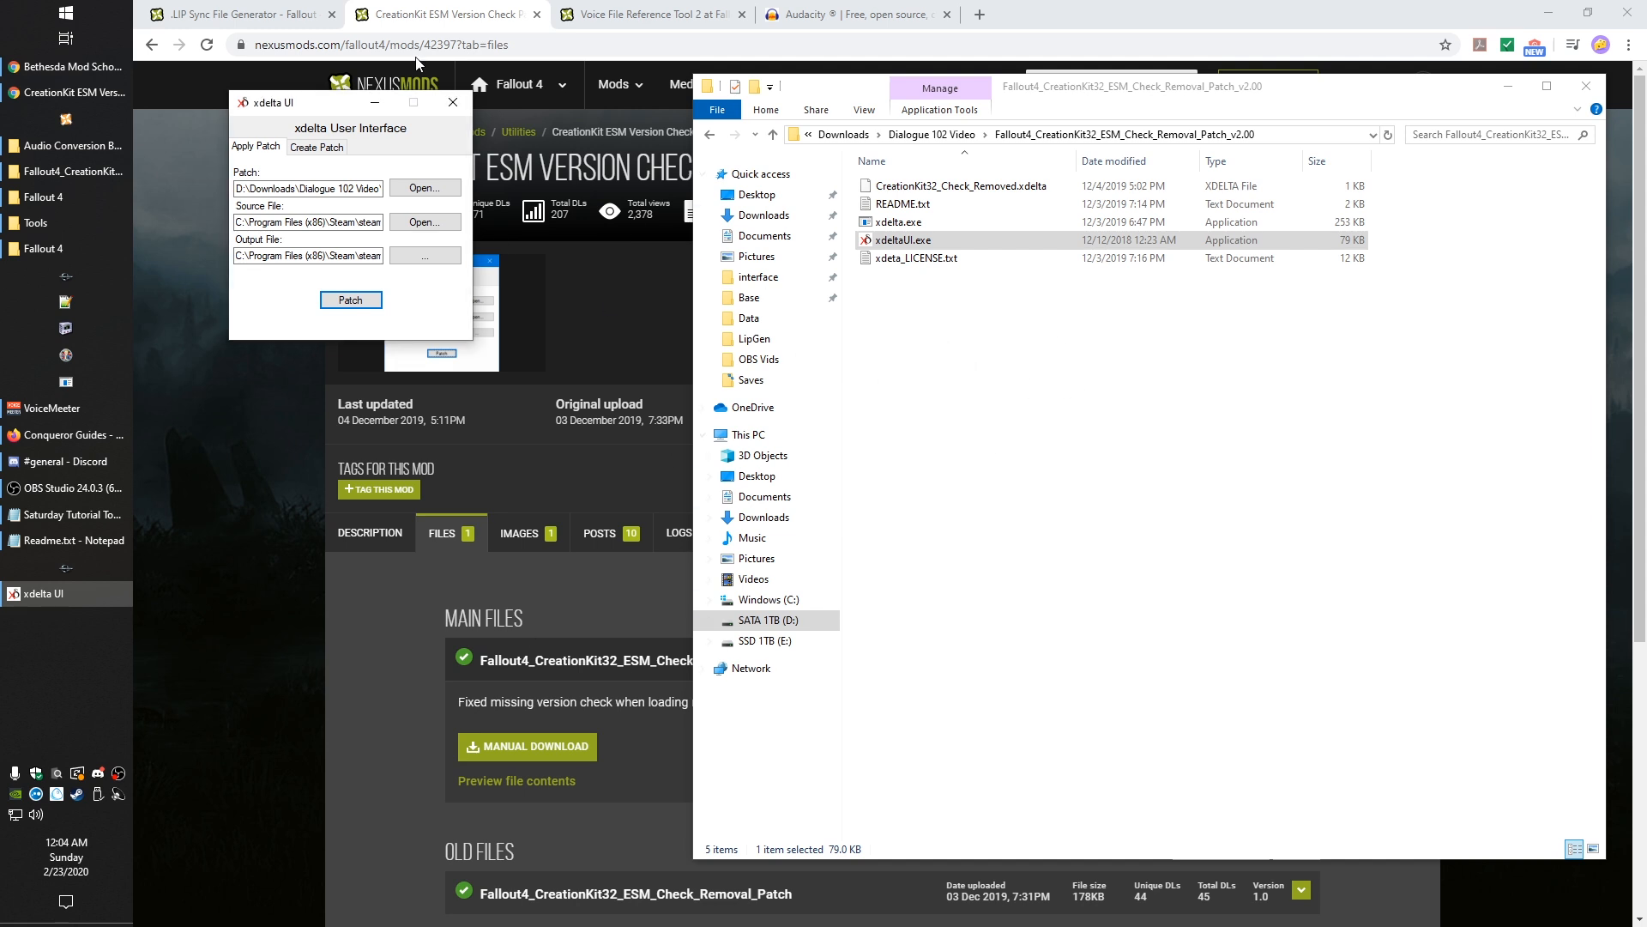
left_click(453, 104)
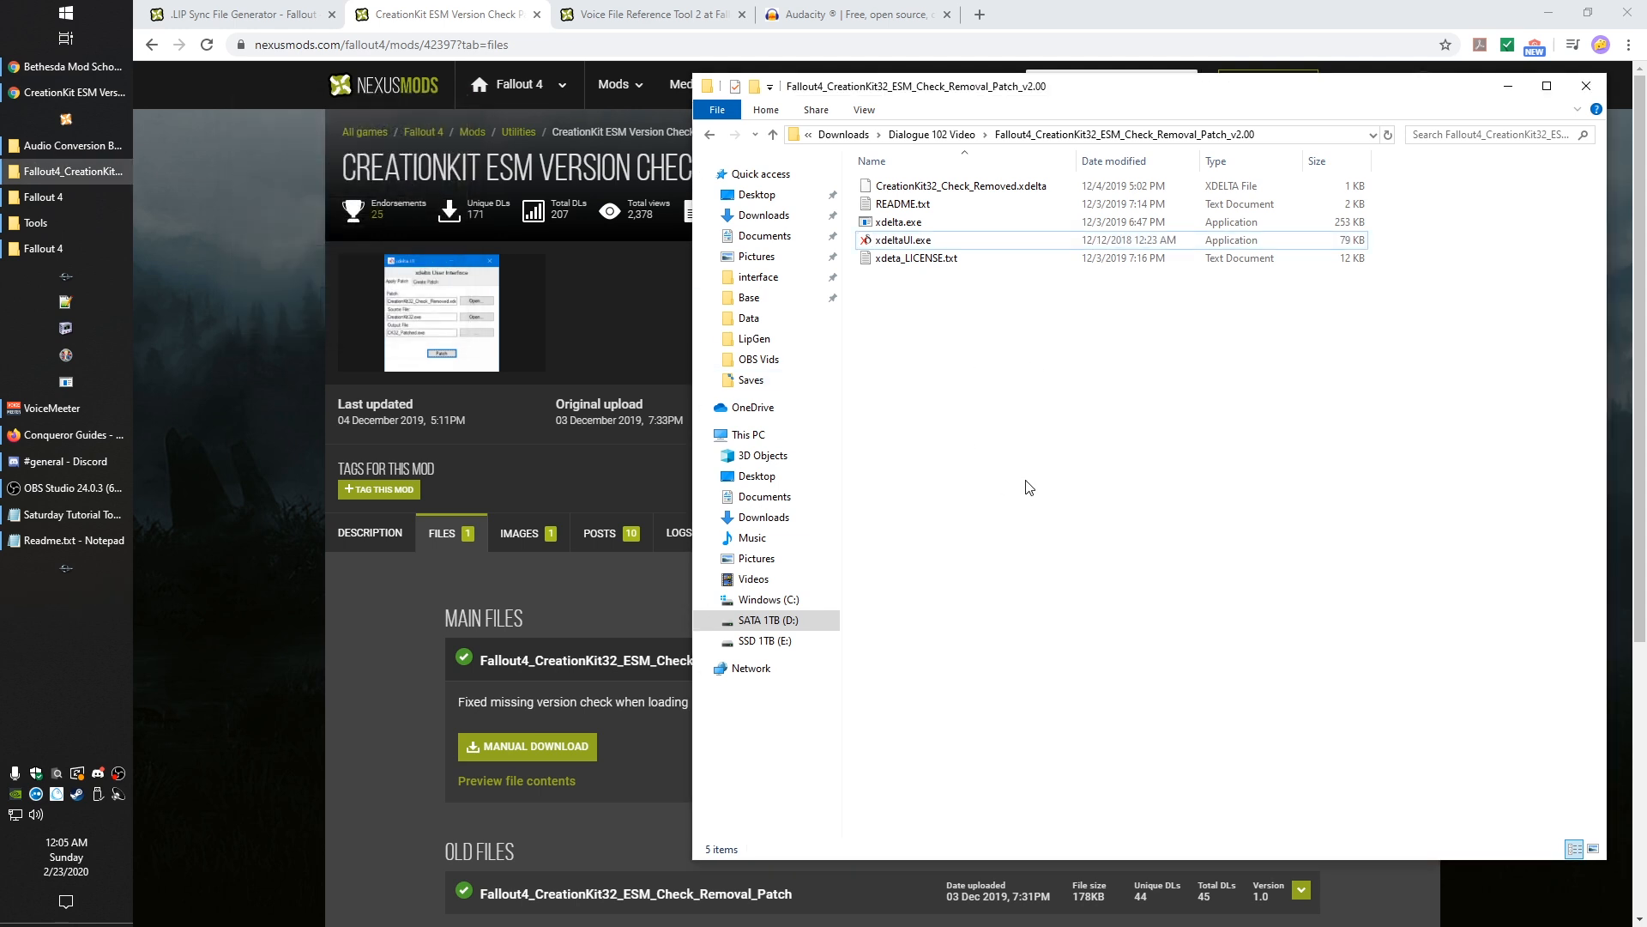
Step: Rename the original CreationKit32.exe in the Fallout 4 folder to "CreationKit32 - Unpatched.exe"
left_click(401, 699)
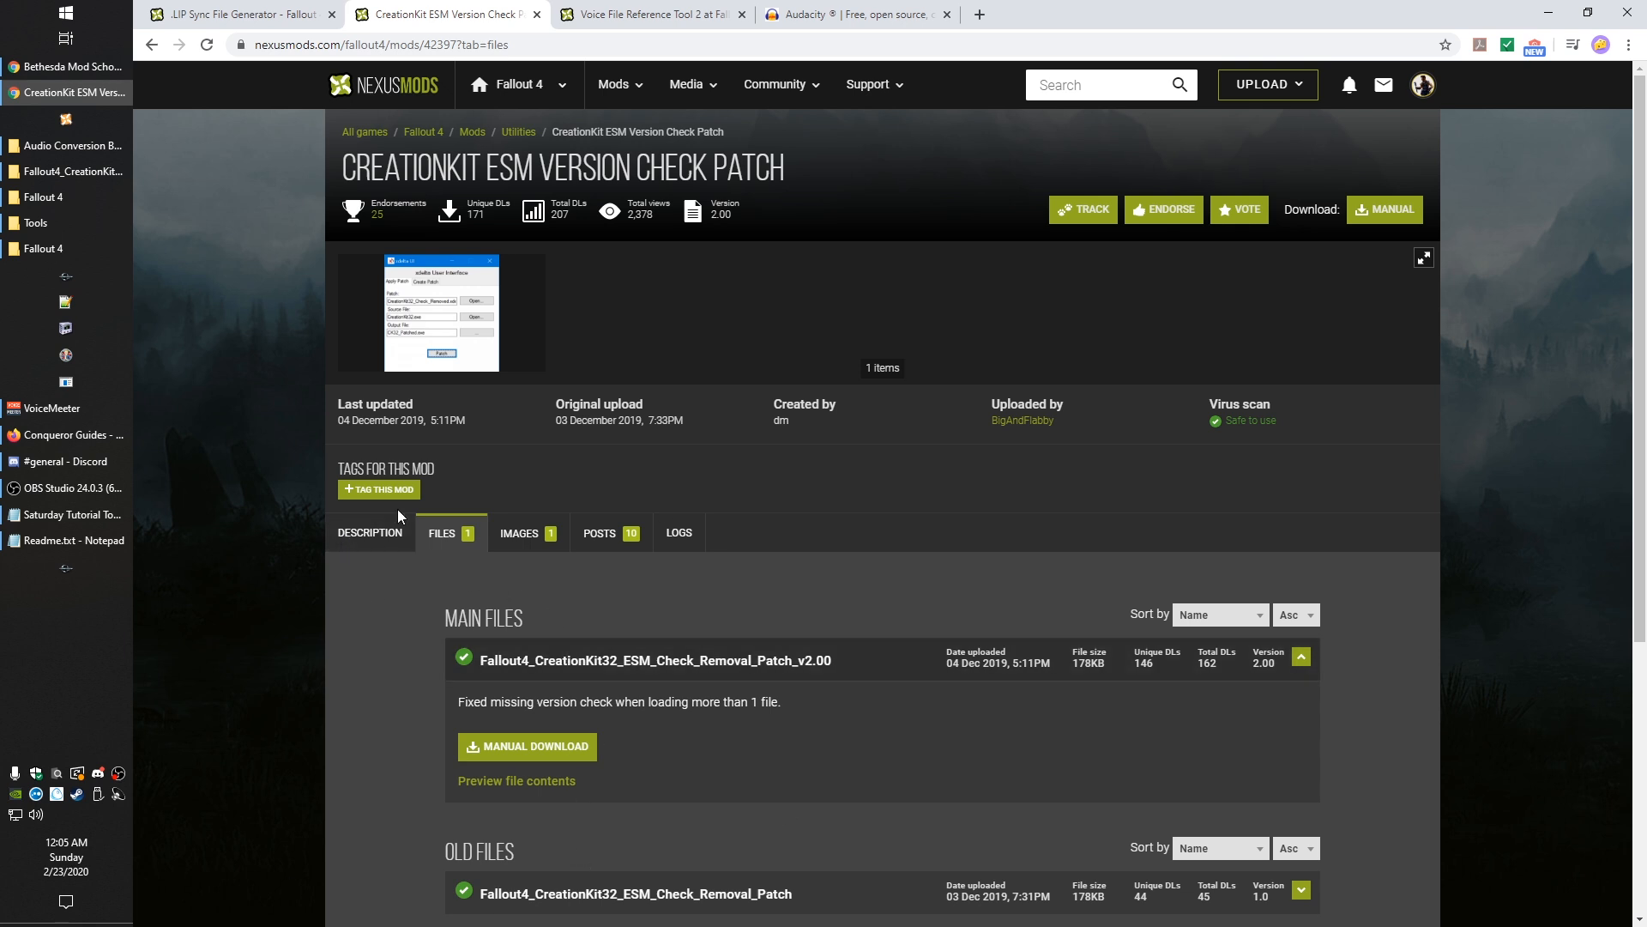
left_click(52, 248)
scroll(637, 544, "down", 5)
scroll(618, 566, "up", 1)
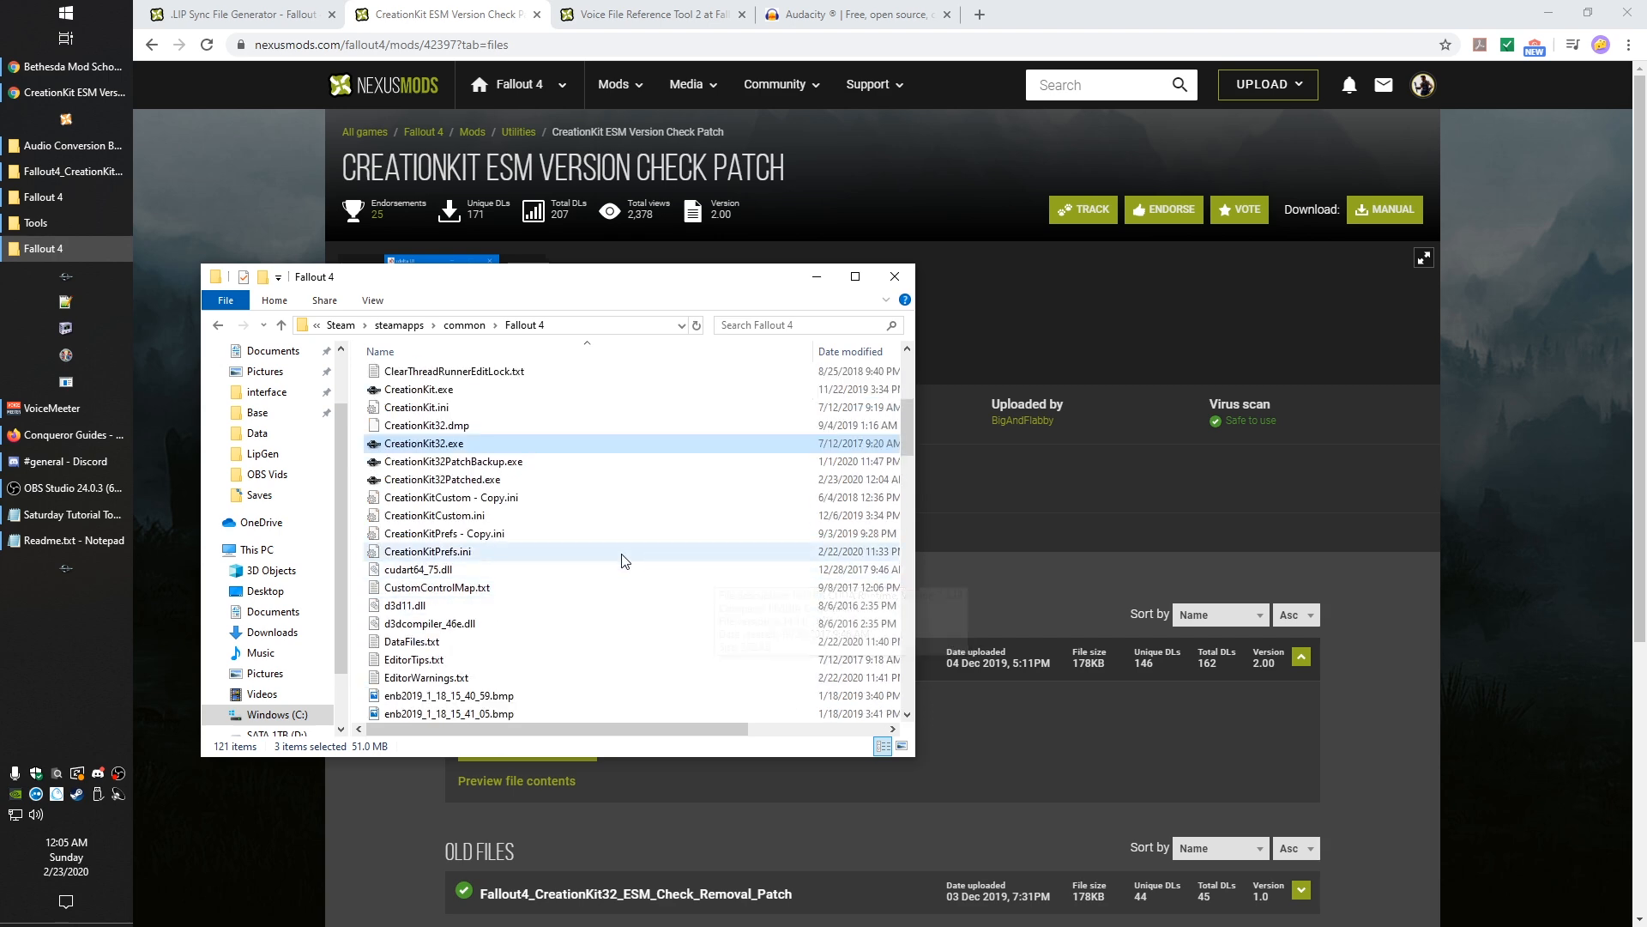
scroll(625, 511, "down", 14)
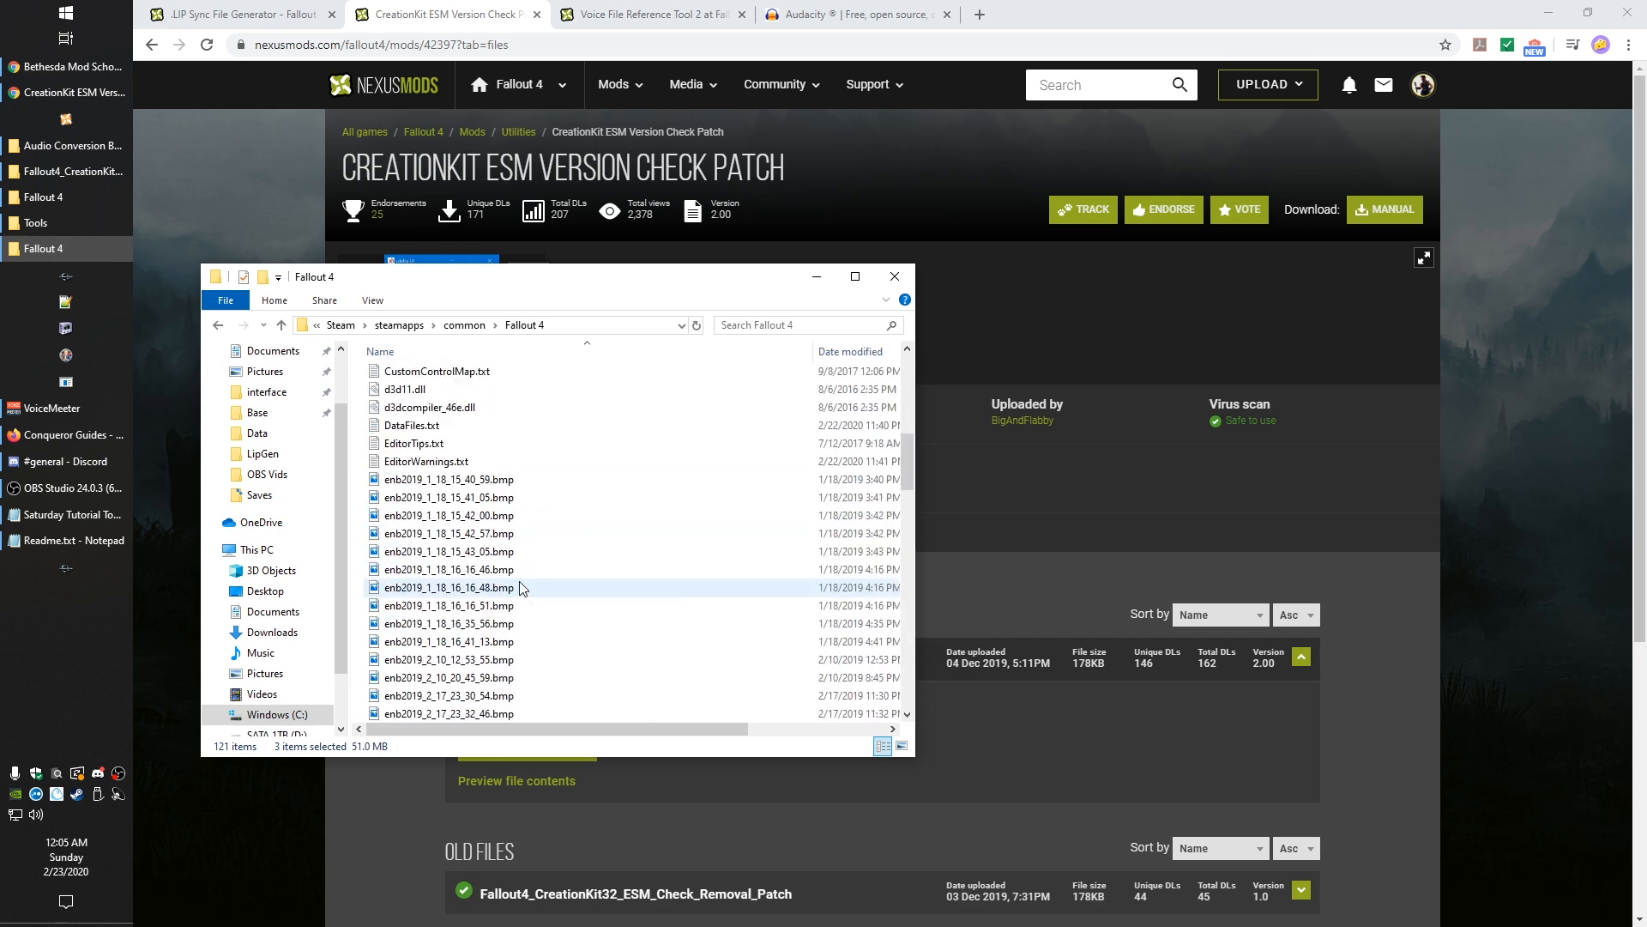
scroll(521, 588, "up", 13)
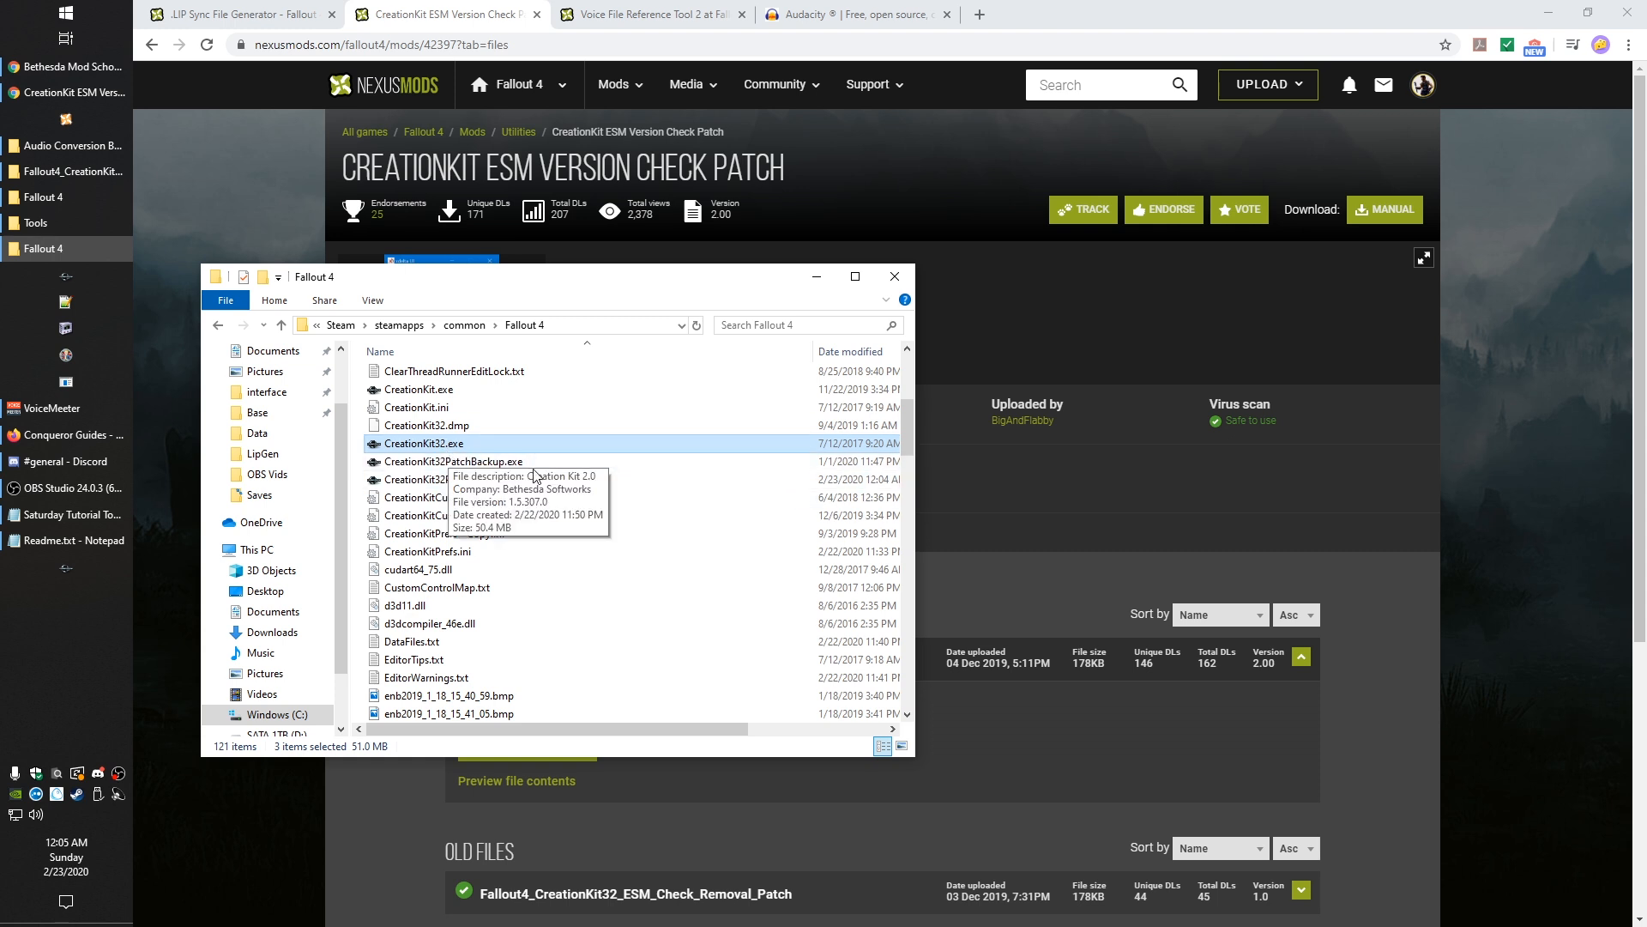
left_click(445, 449)
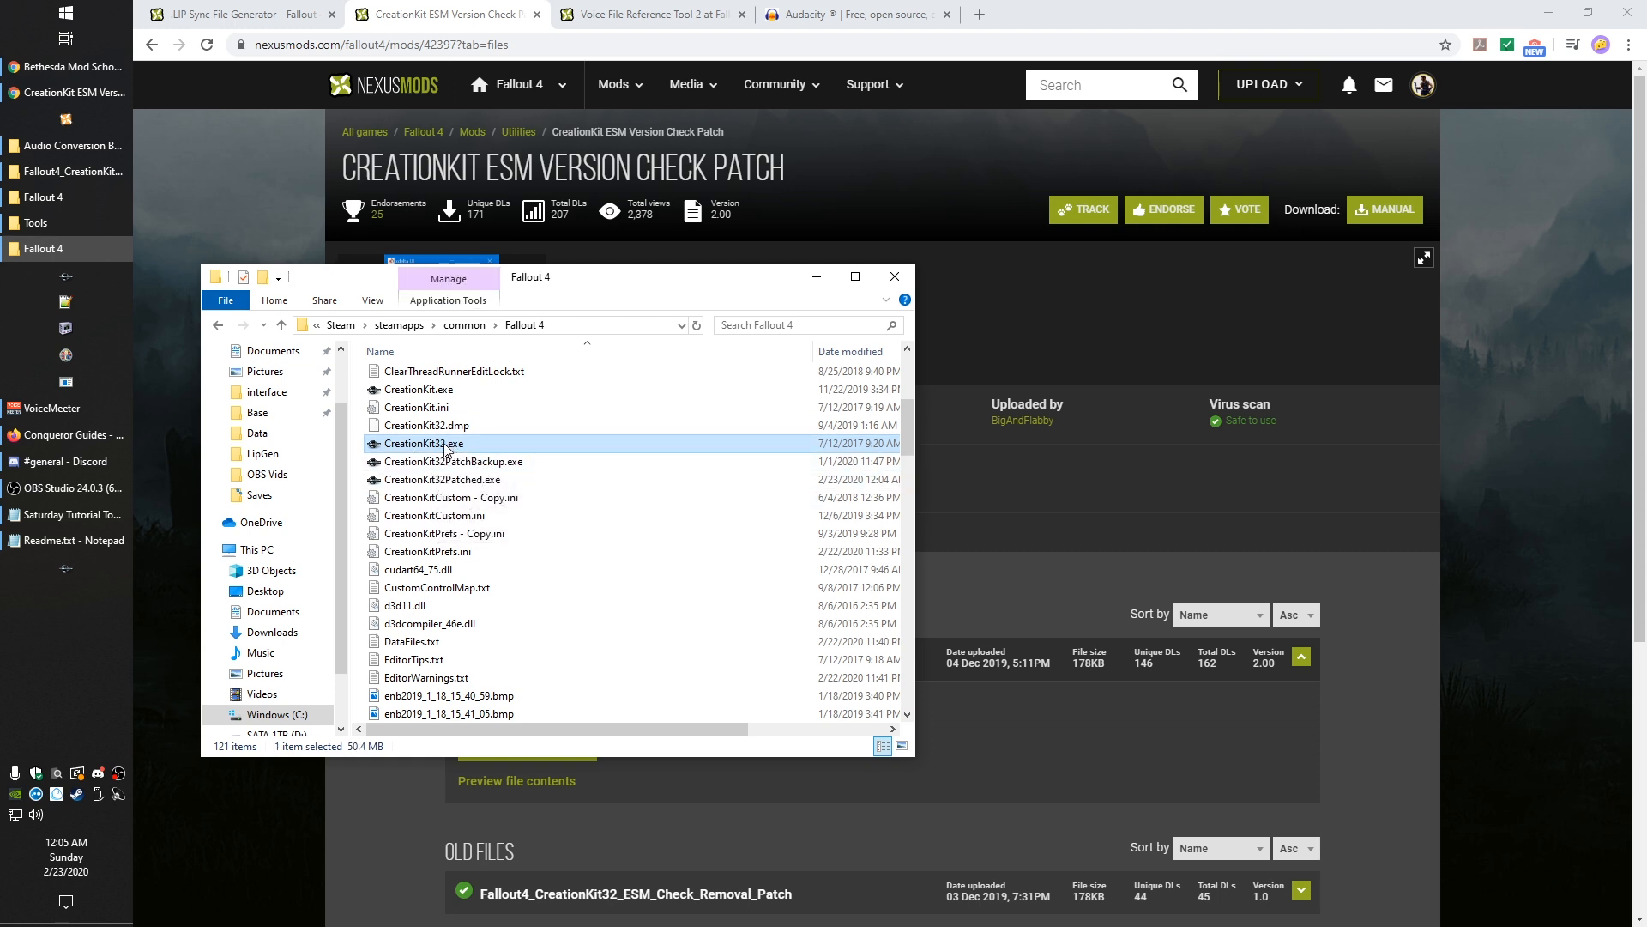
left_click(444, 446)
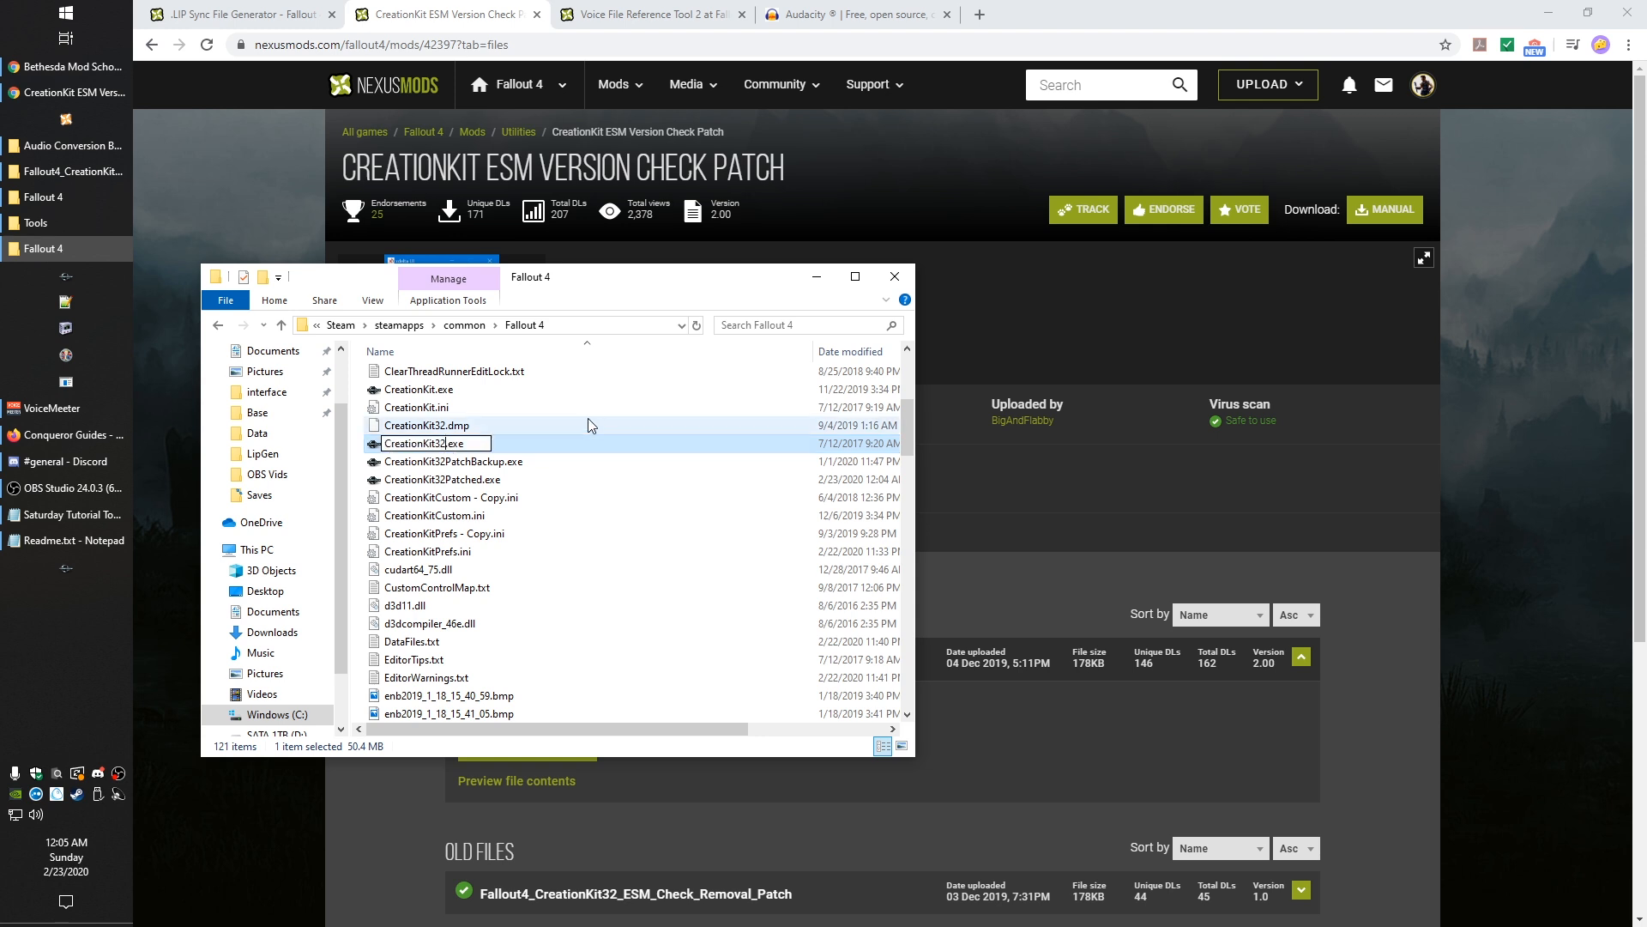
type("- Unpatched")
key("Return")
Step: Rename CreationKit32Patched.exe to CreationKit32.exe
left_click(459, 485)
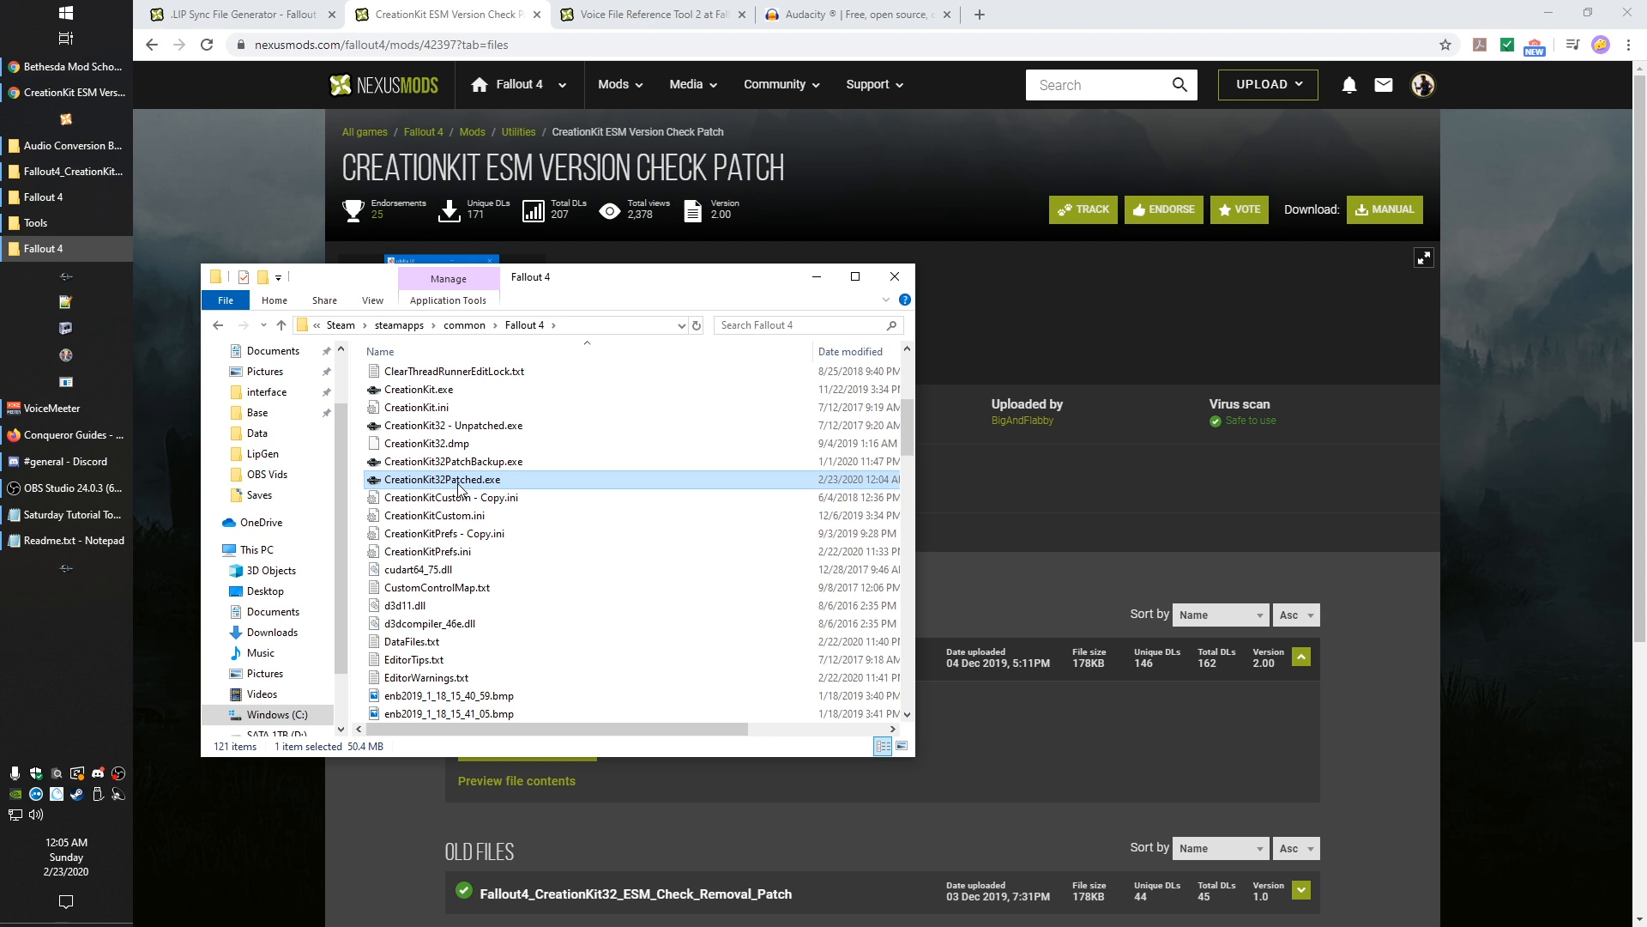
left_click_drag(447, 483, 468, 480)
key("Delete")
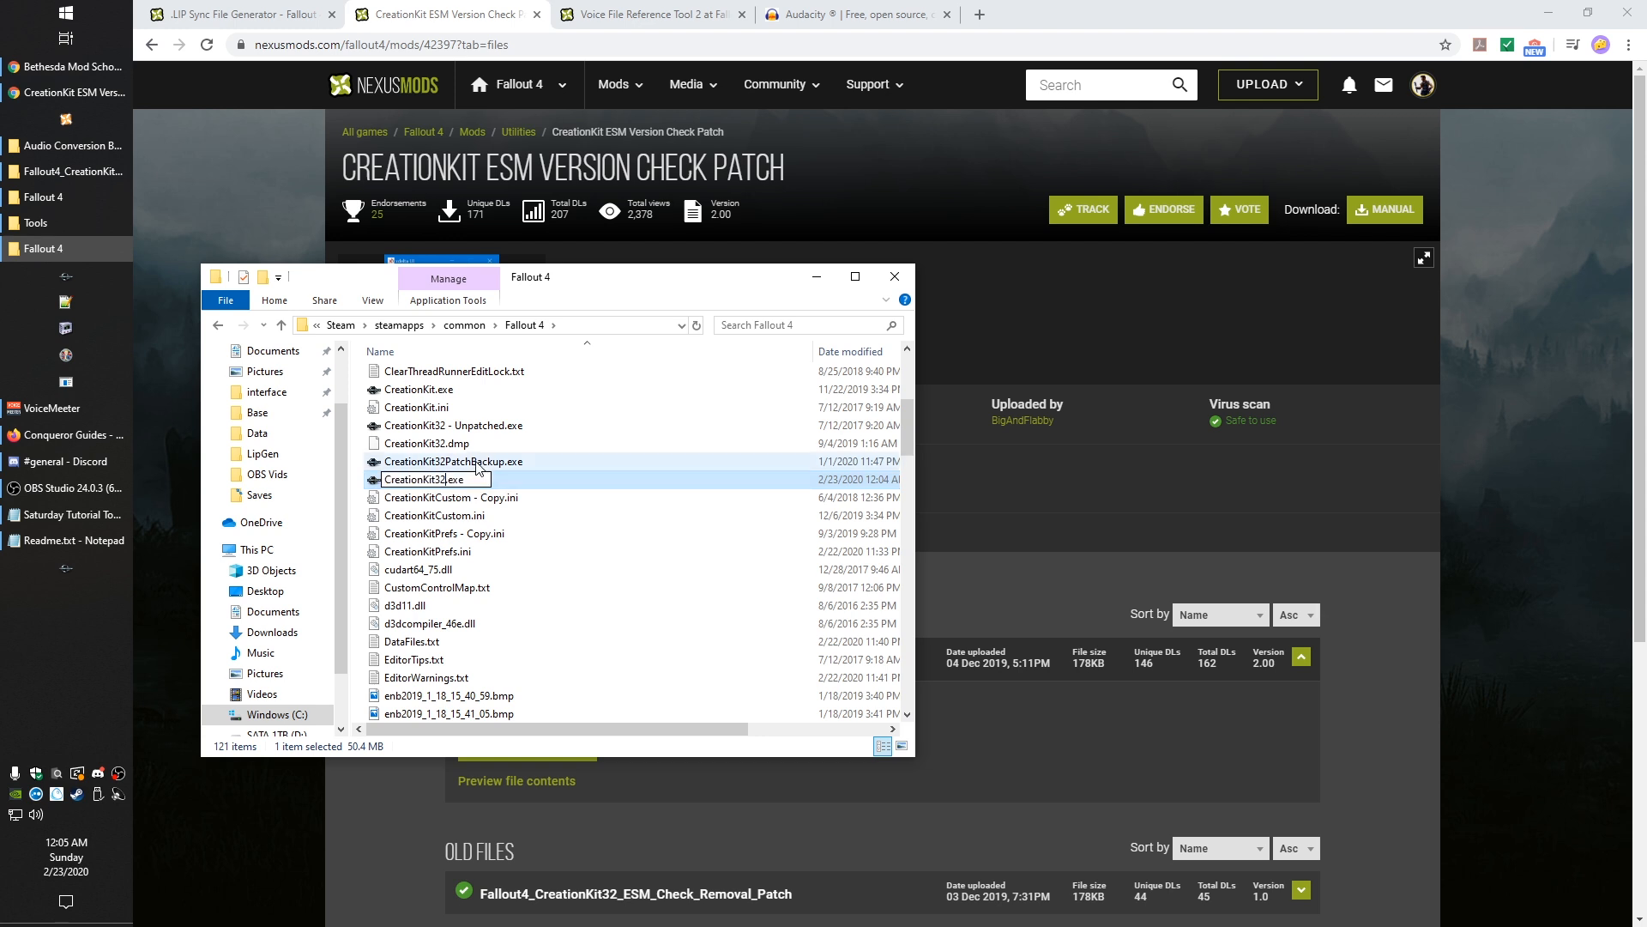
key("Return")
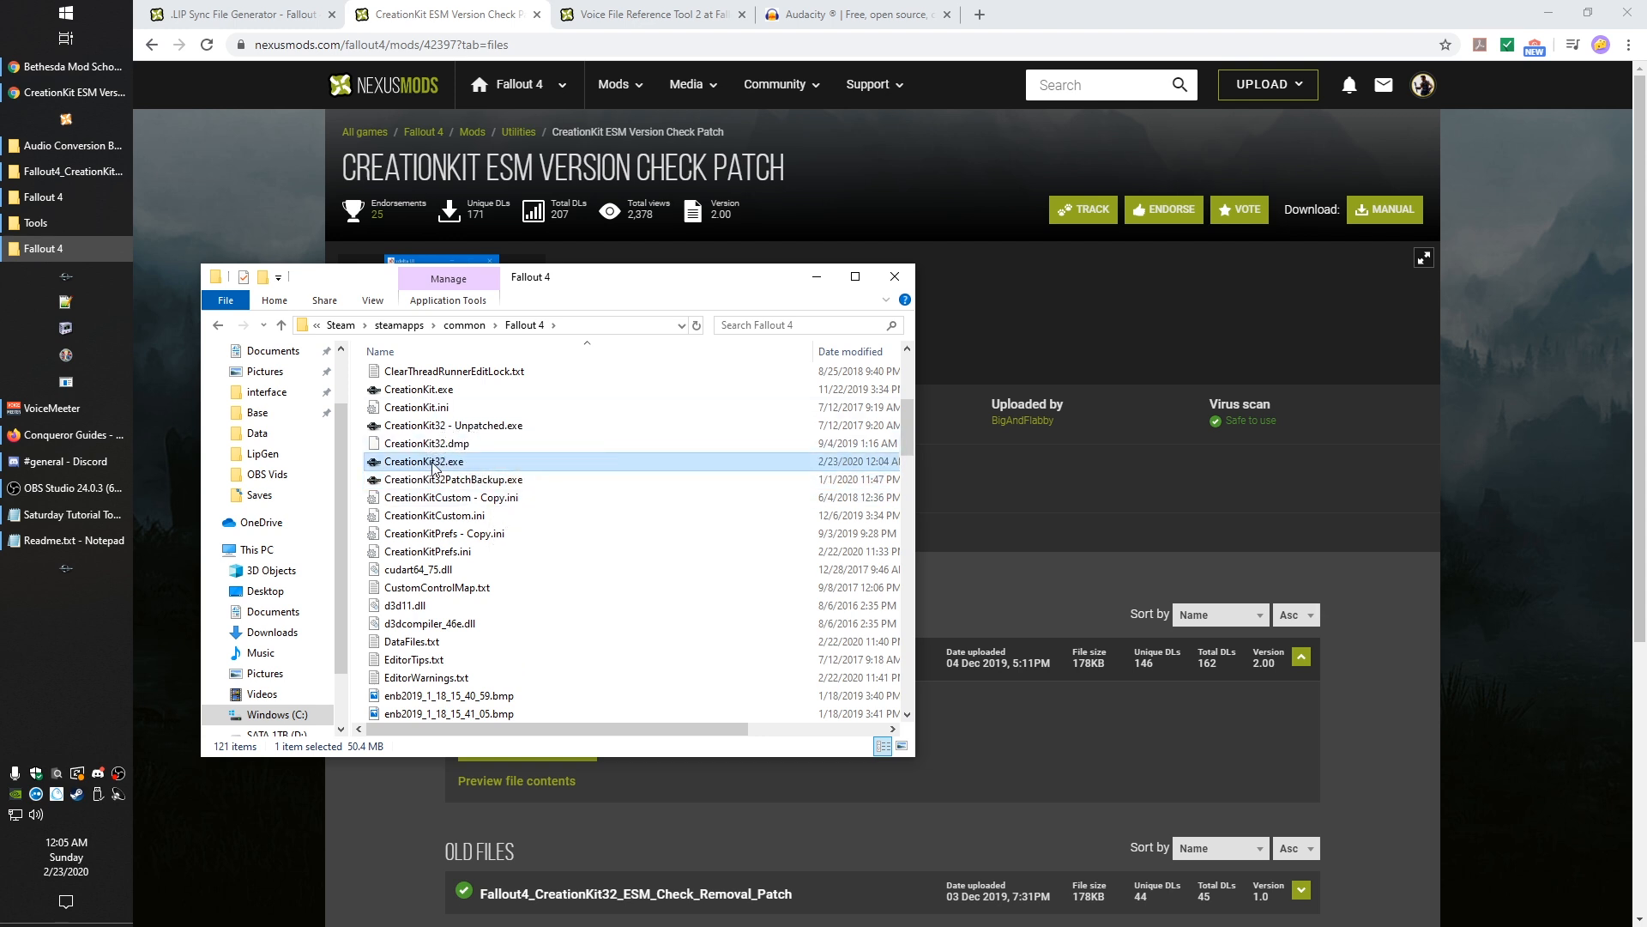
Step: Examine which executable "LIPGenerator - Fallout 4.bat" calls by viewing its script in Notepad, and close it
scroll(532, 439, "down", 20)
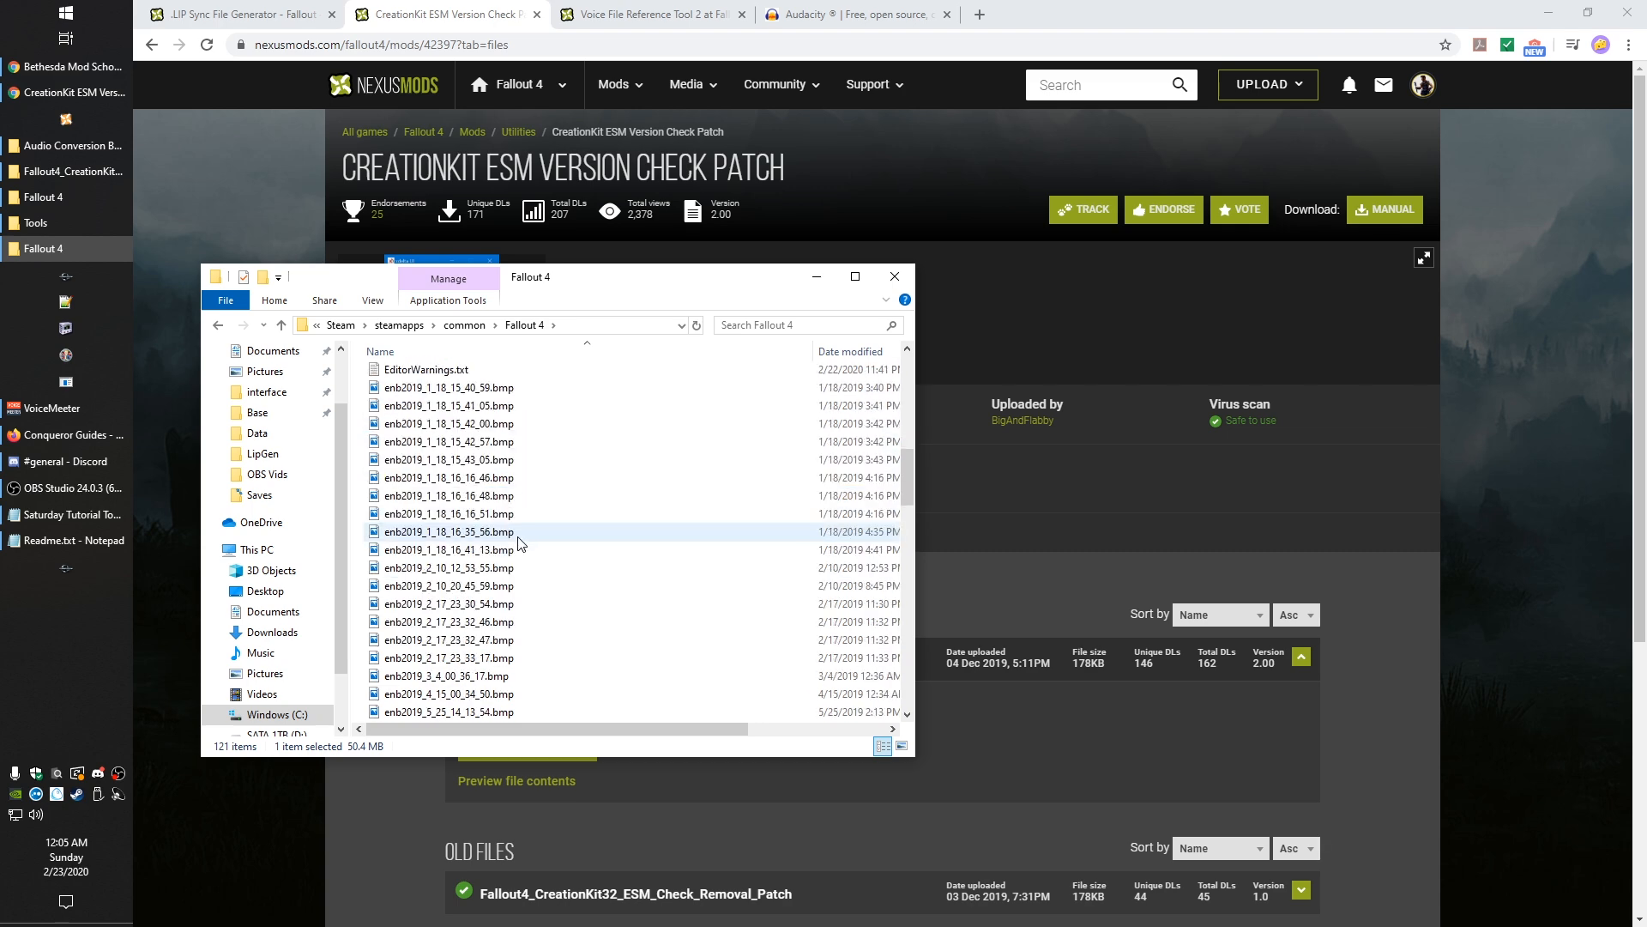
scroll(542, 550, "up", 4)
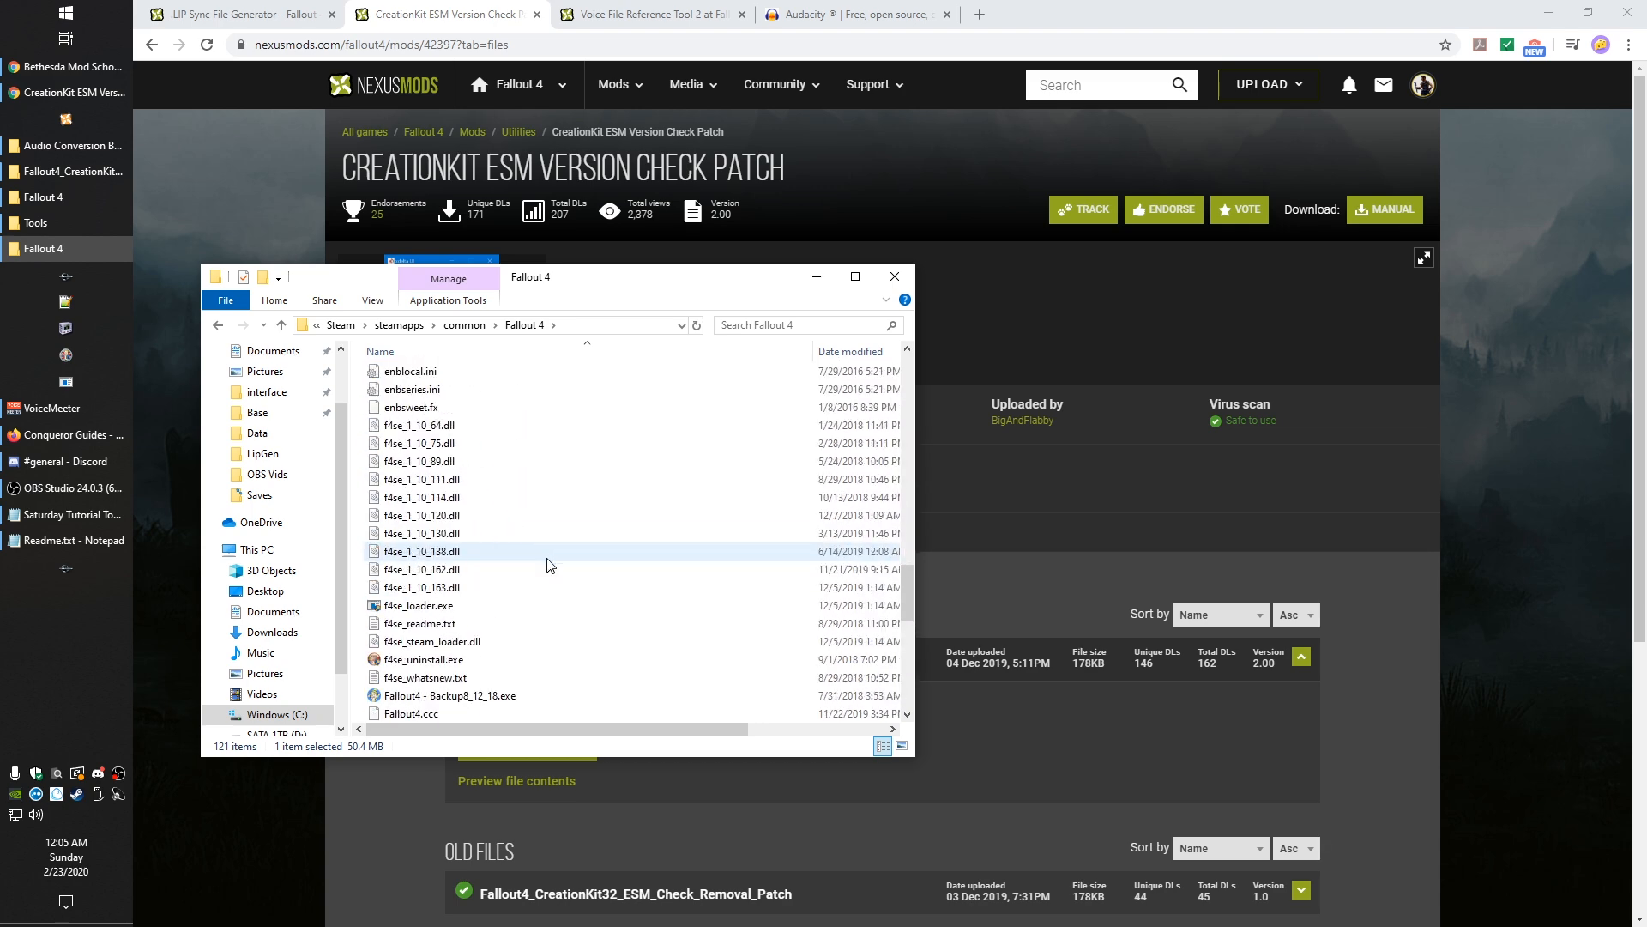
scroll(496, 560, "down", 6)
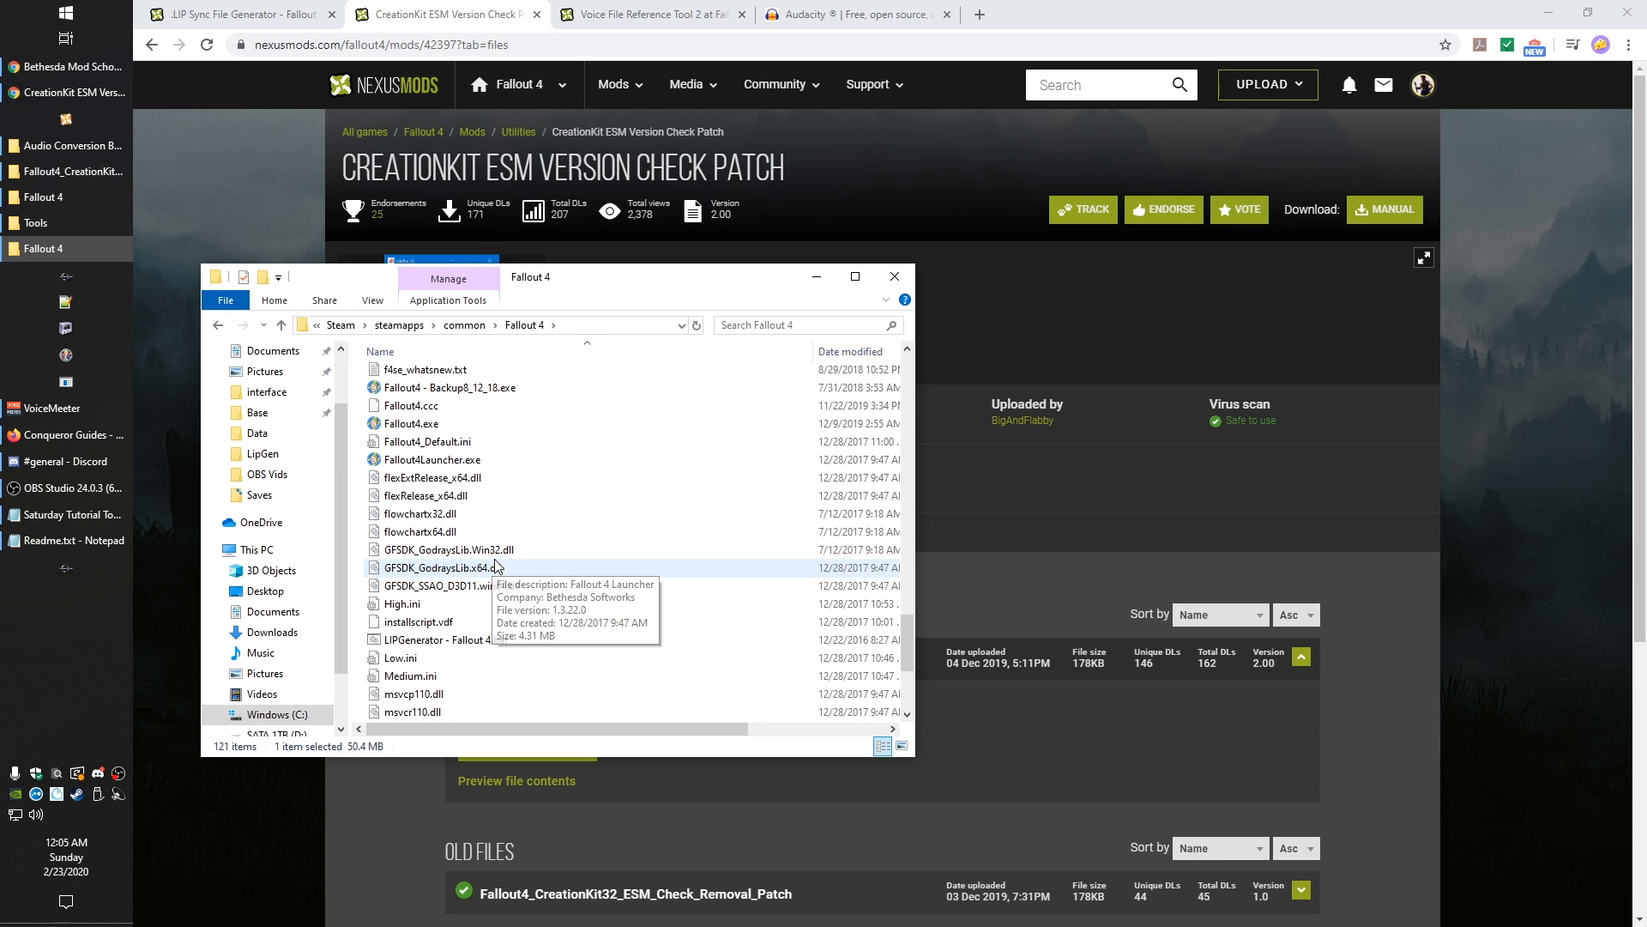
right_click(464, 477)
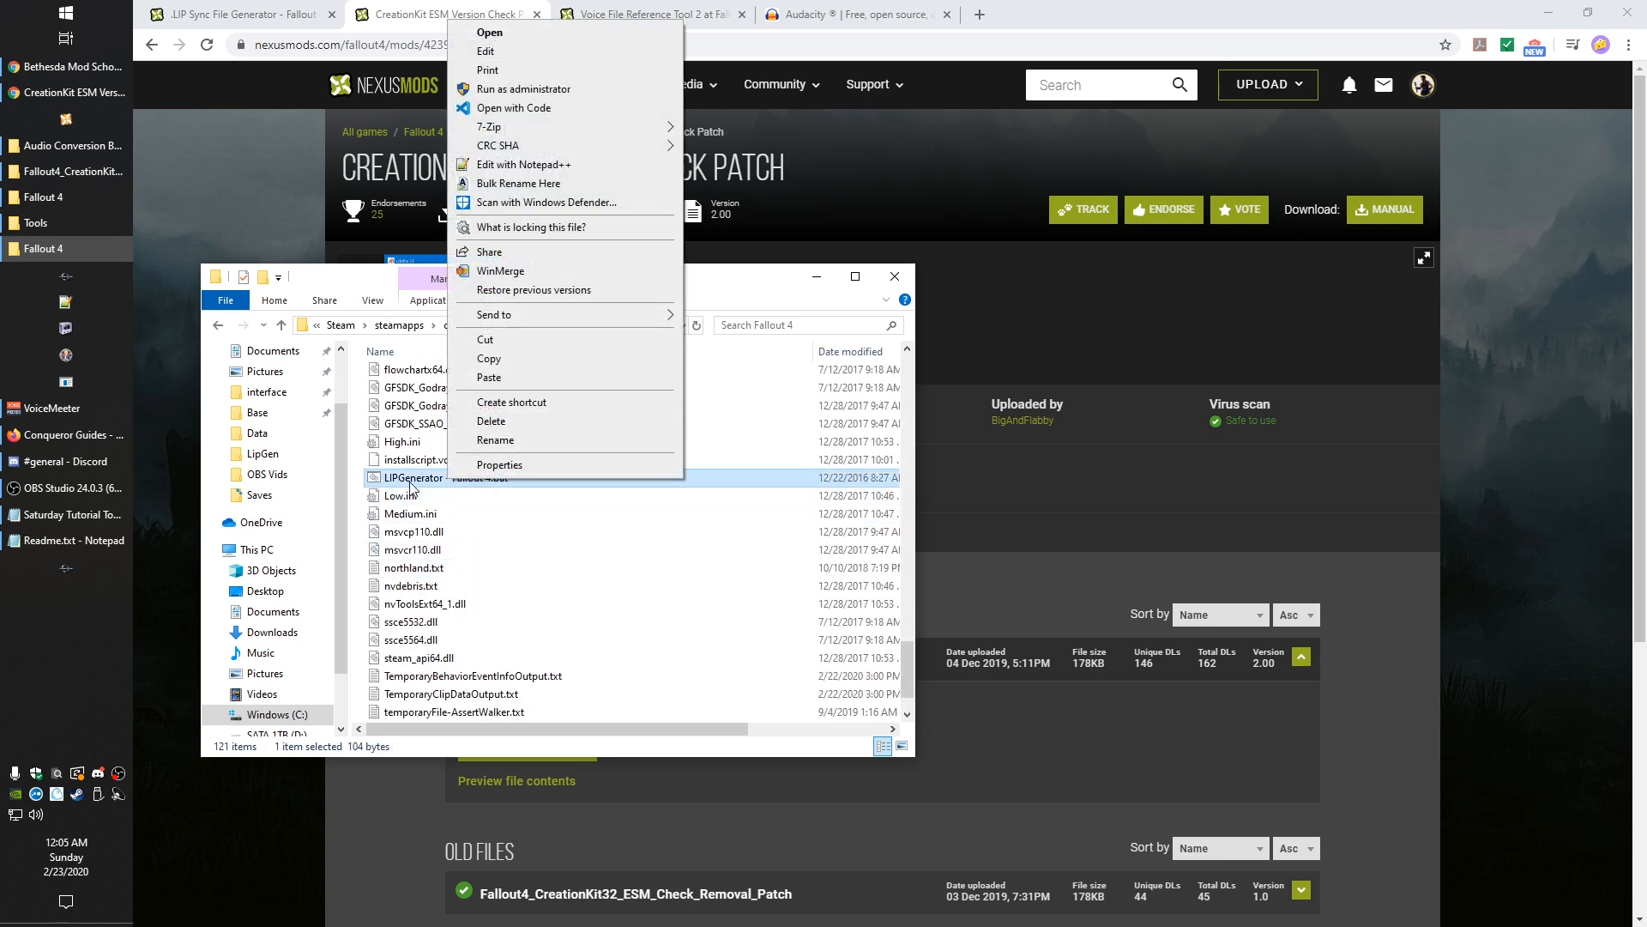
left_click(486, 51)
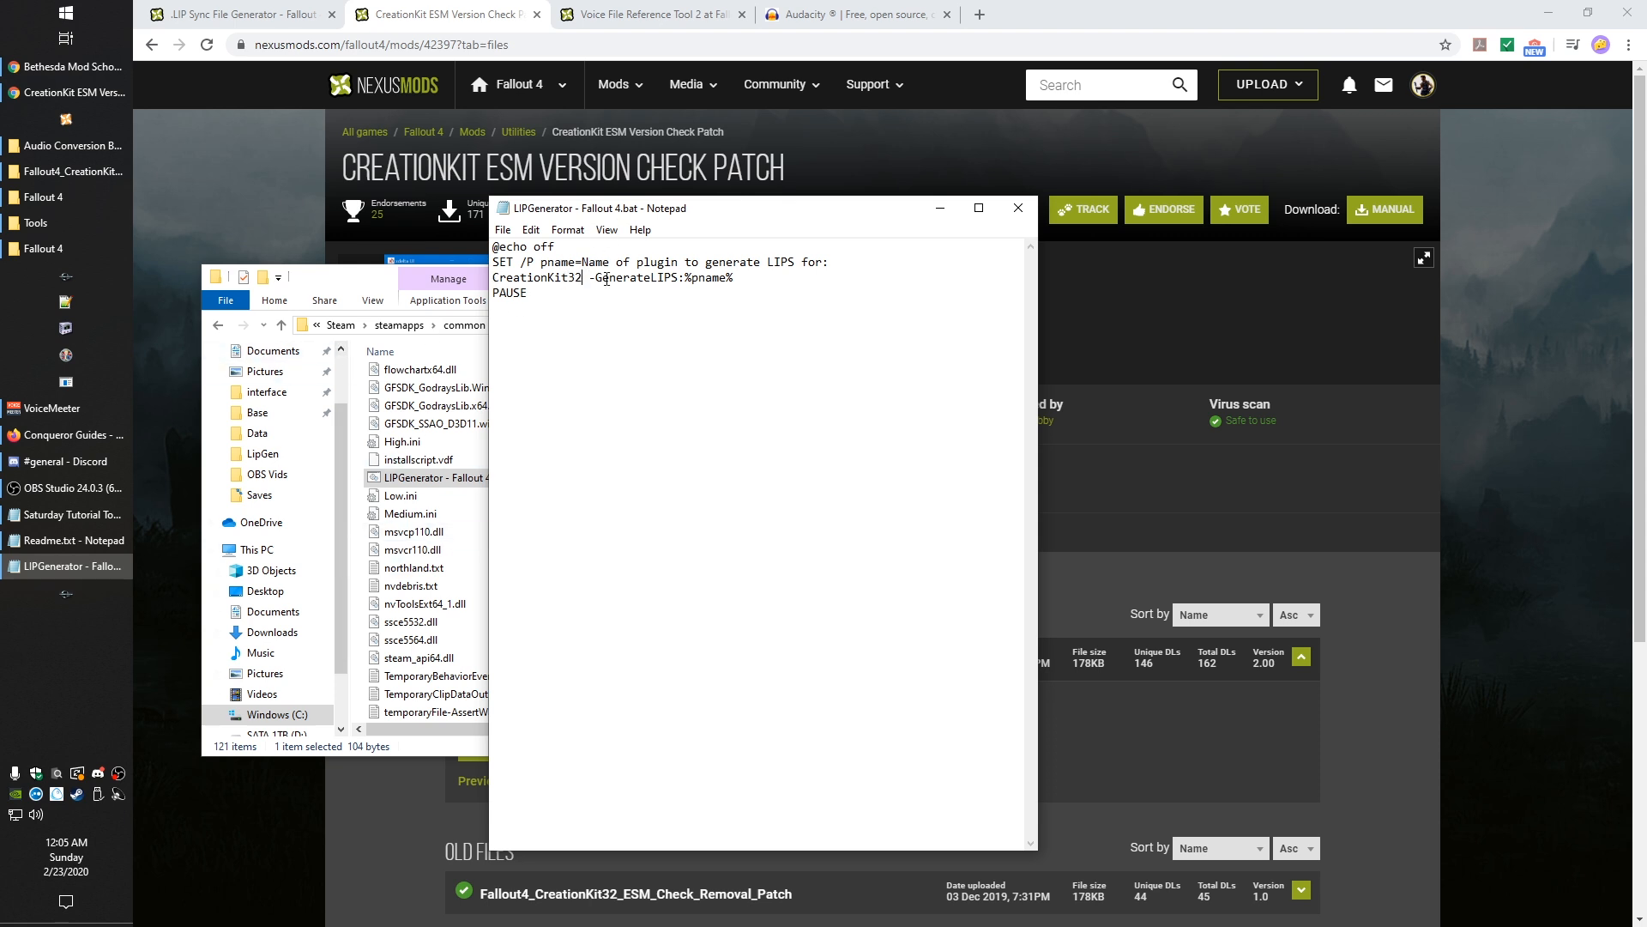
left_click_drag(583, 273, 493, 276)
left_click(584, 276)
left_click(1019, 207)
Step: Locate CreationKit.exe and the patched CreationKit32.exe in the Fallout 4 folder
scroll(526, 504, "up", 10)
scroll(476, 495, "up", 7)
scroll(455, 498, "down", 6)
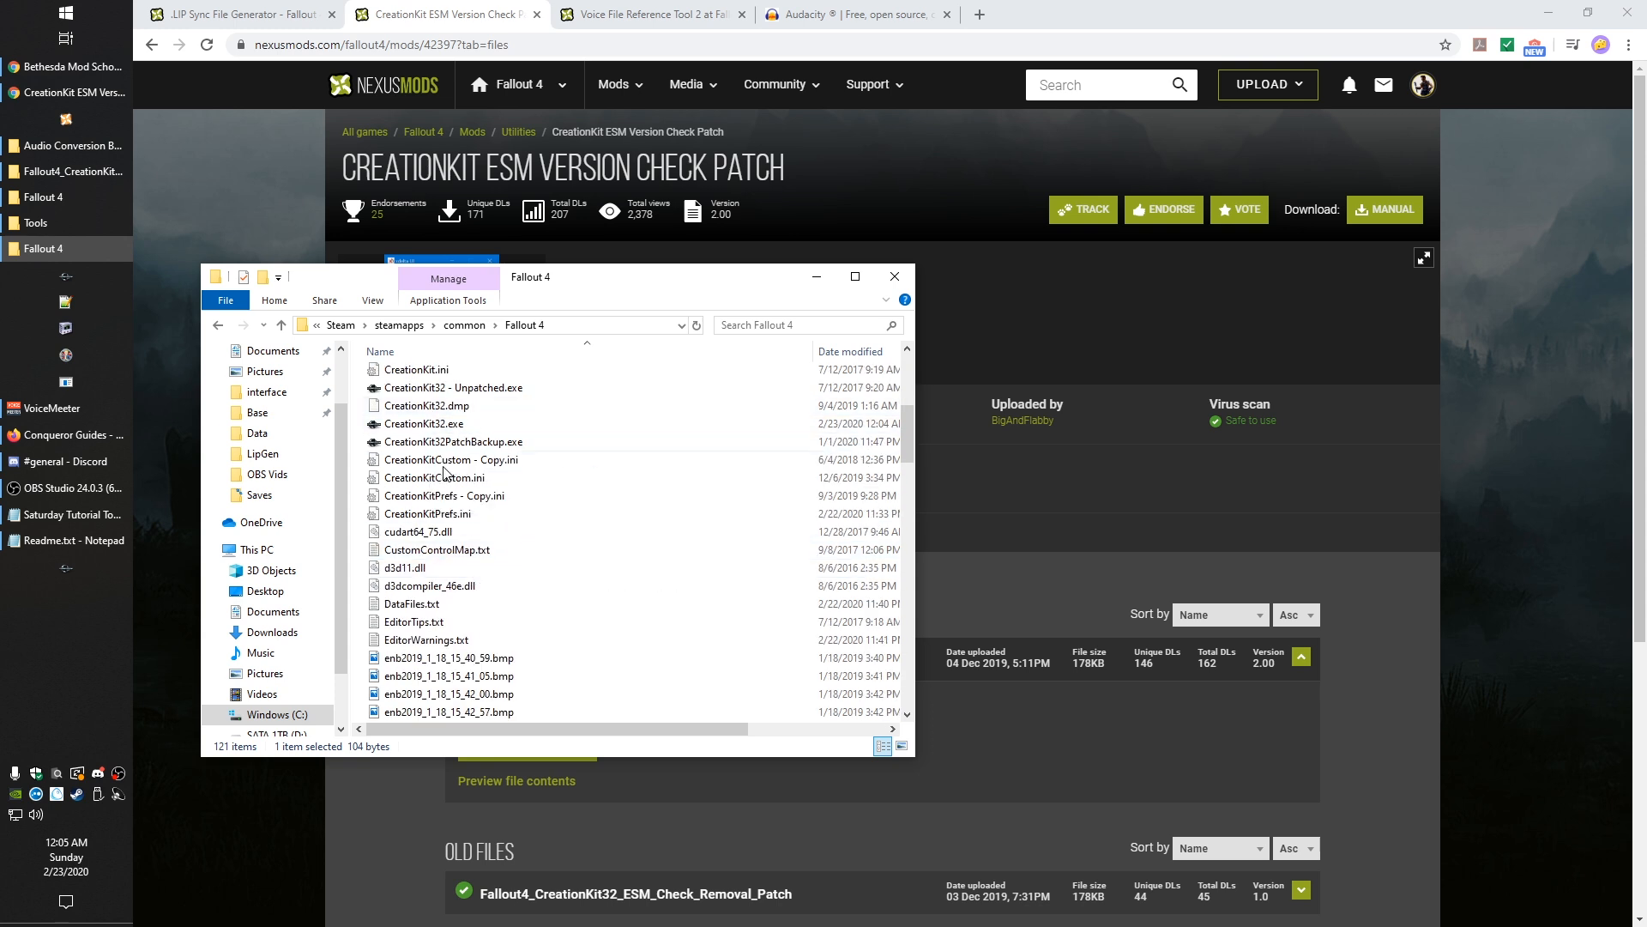
scroll(430, 444, "up", 1)
left_click(431, 392)
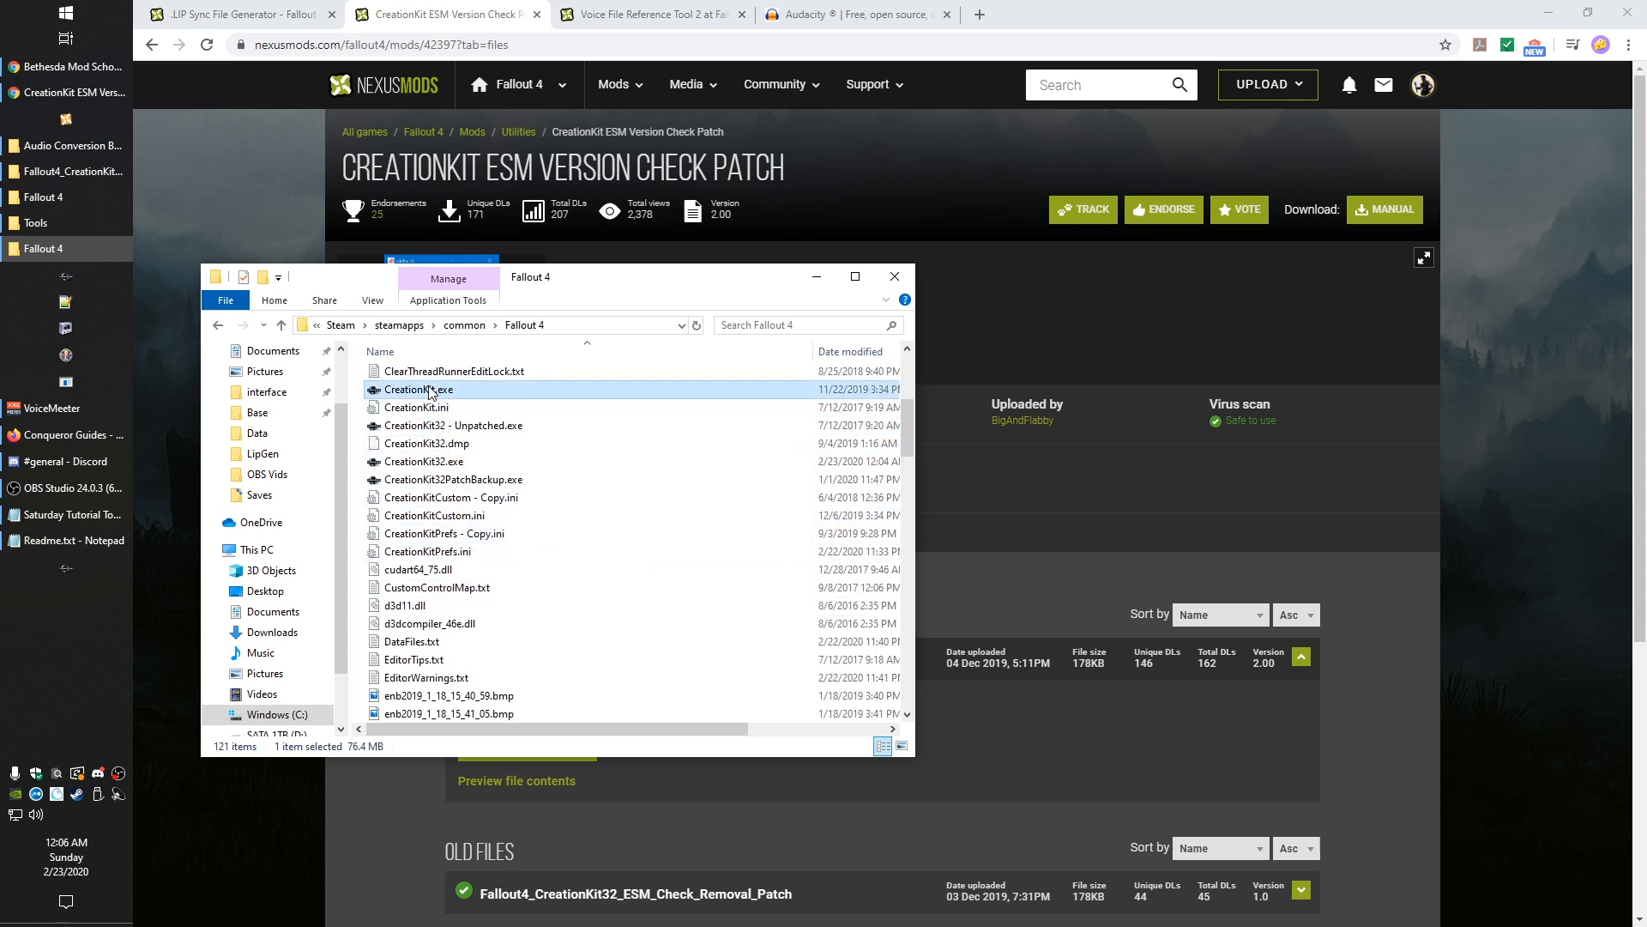
left_click(438, 461)
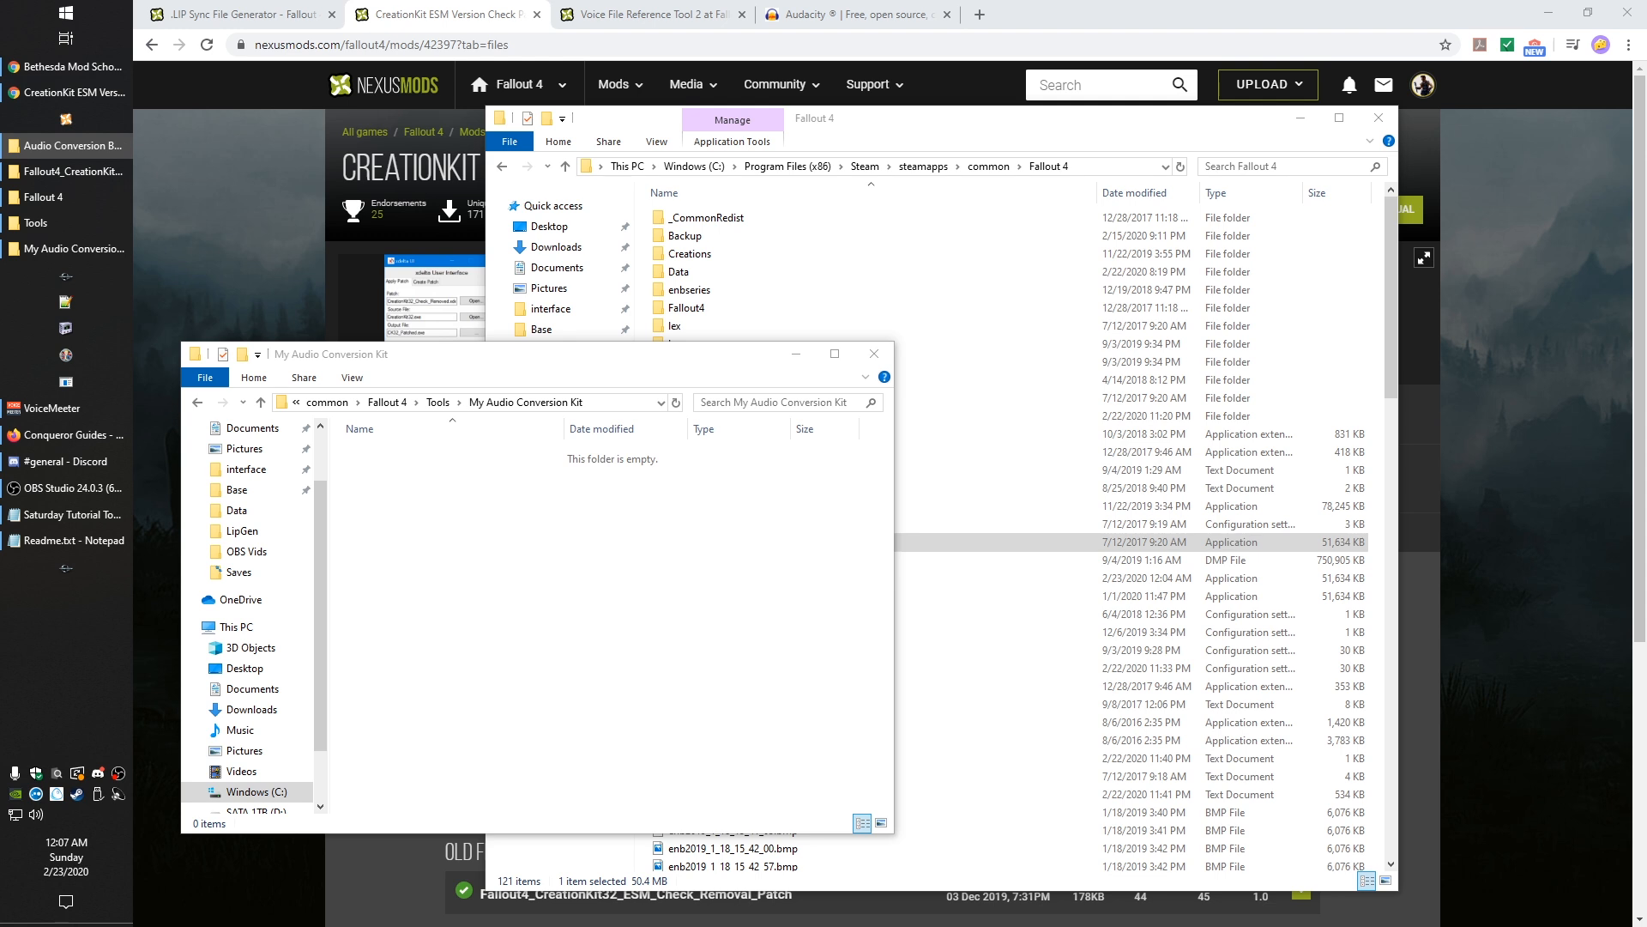
Step: Paste the copied batch files "LipFuzer - XWM.bat" and XWM.Bat into the empty My Audio Conversion Kit folder
left_click(655, 515)
key("ctrl+v")
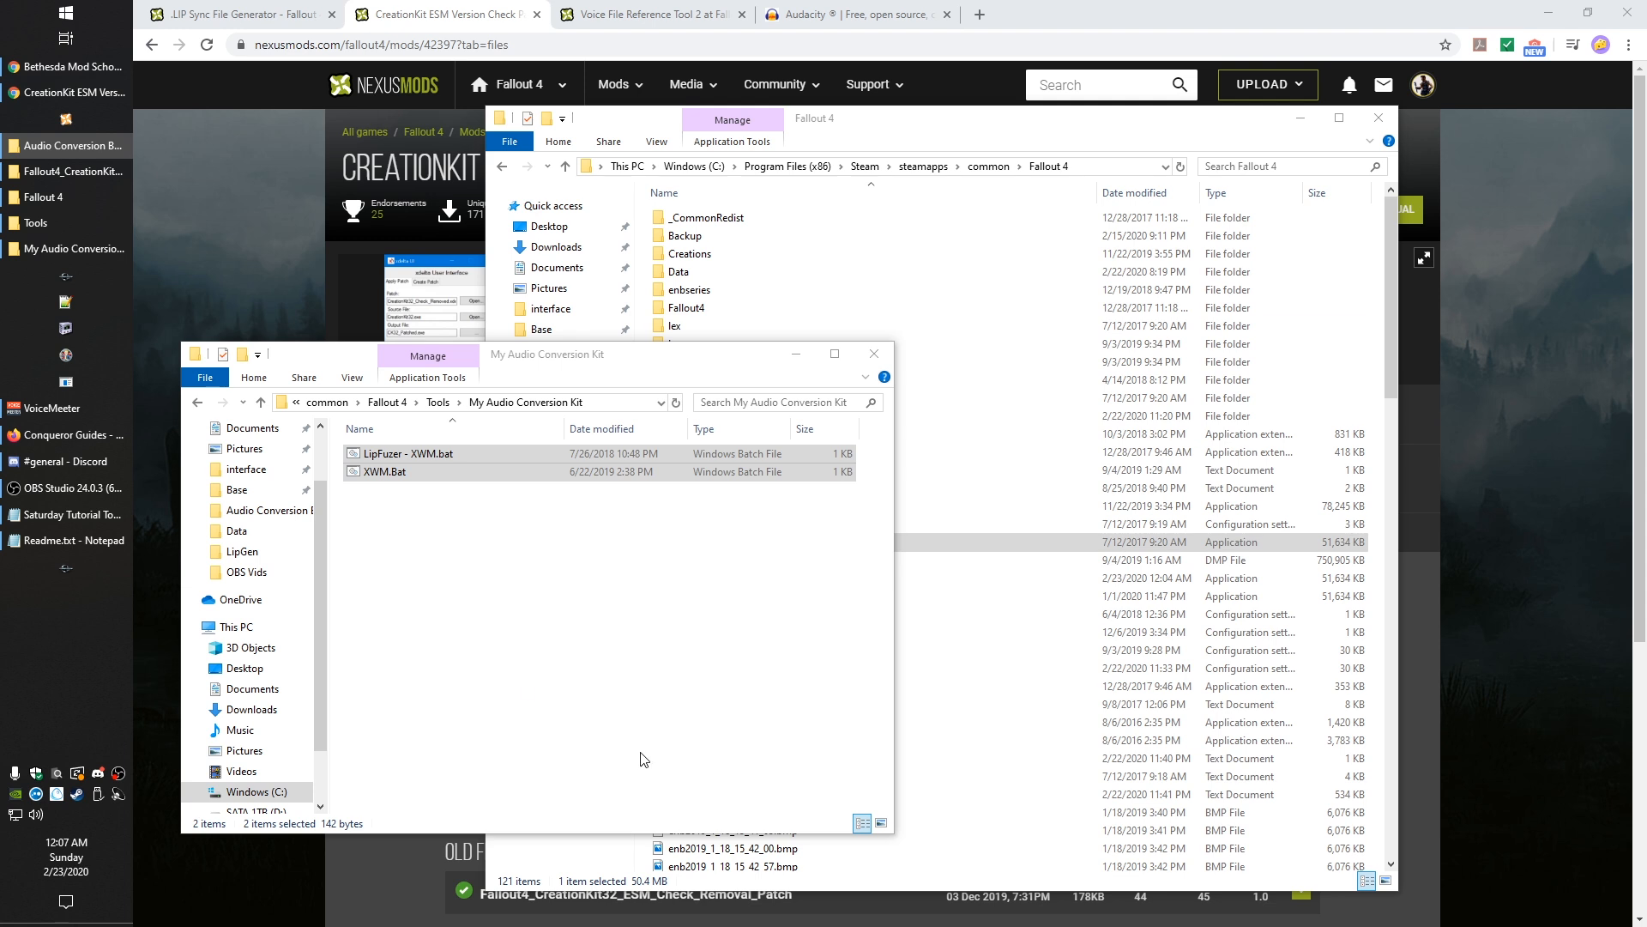
left_click(550, 557)
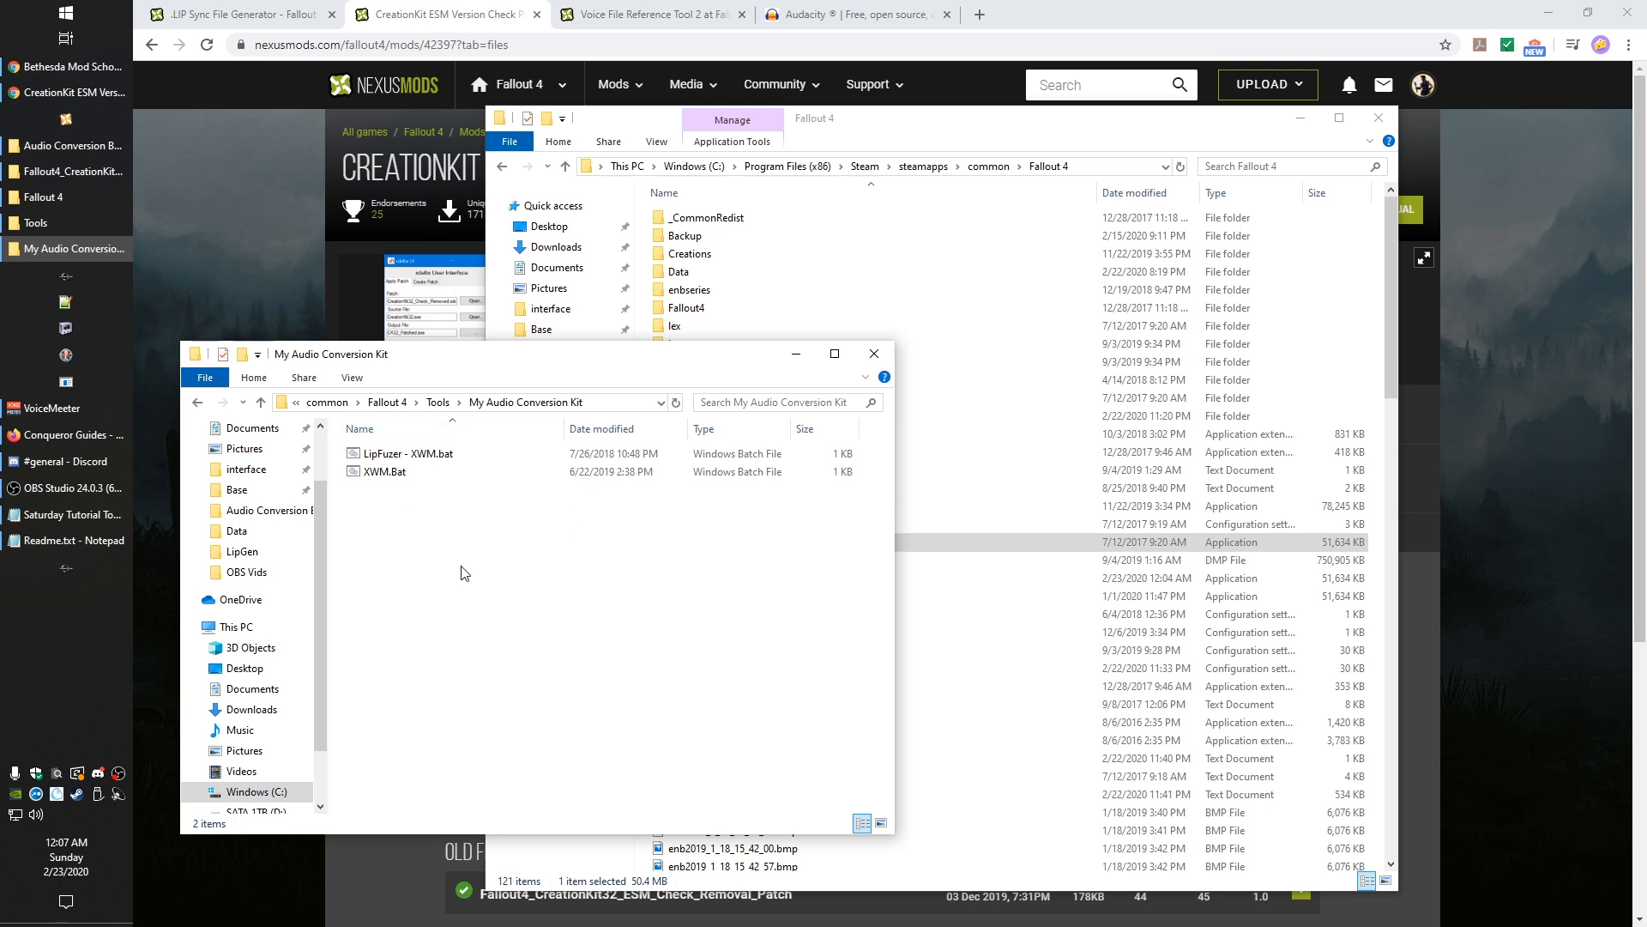
left_click(379, 473)
left_click(478, 571)
left_click_drag(504, 549, 350, 441)
left_click(555, 629)
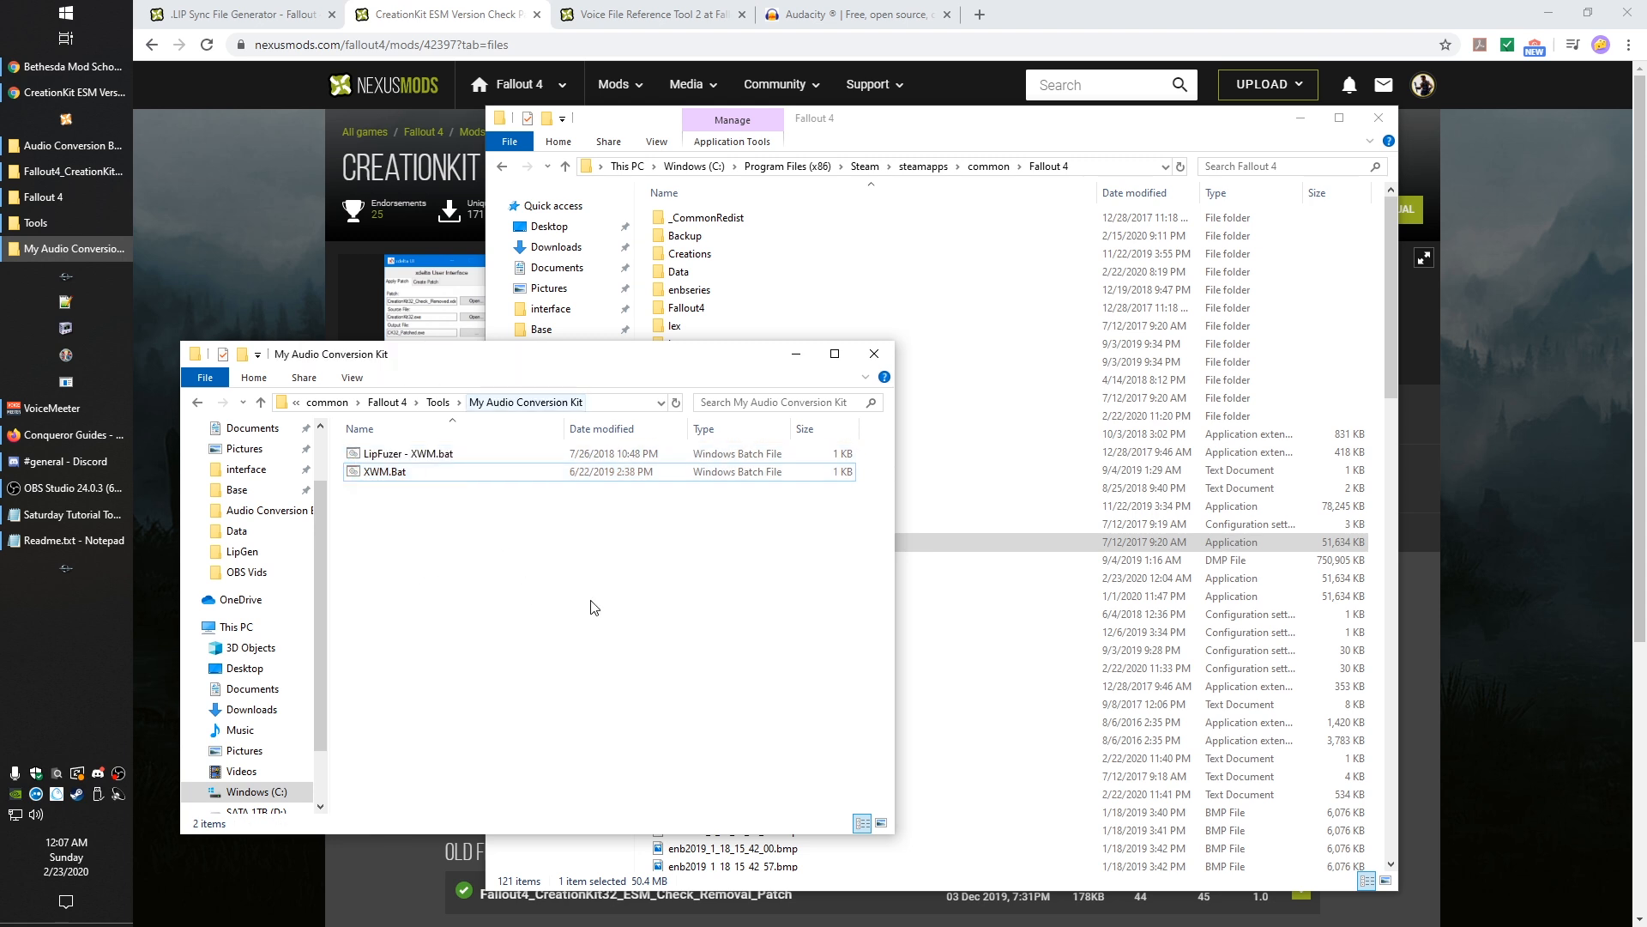
left_click_drag(594, 632, 275, 354)
left_click(613, 664)
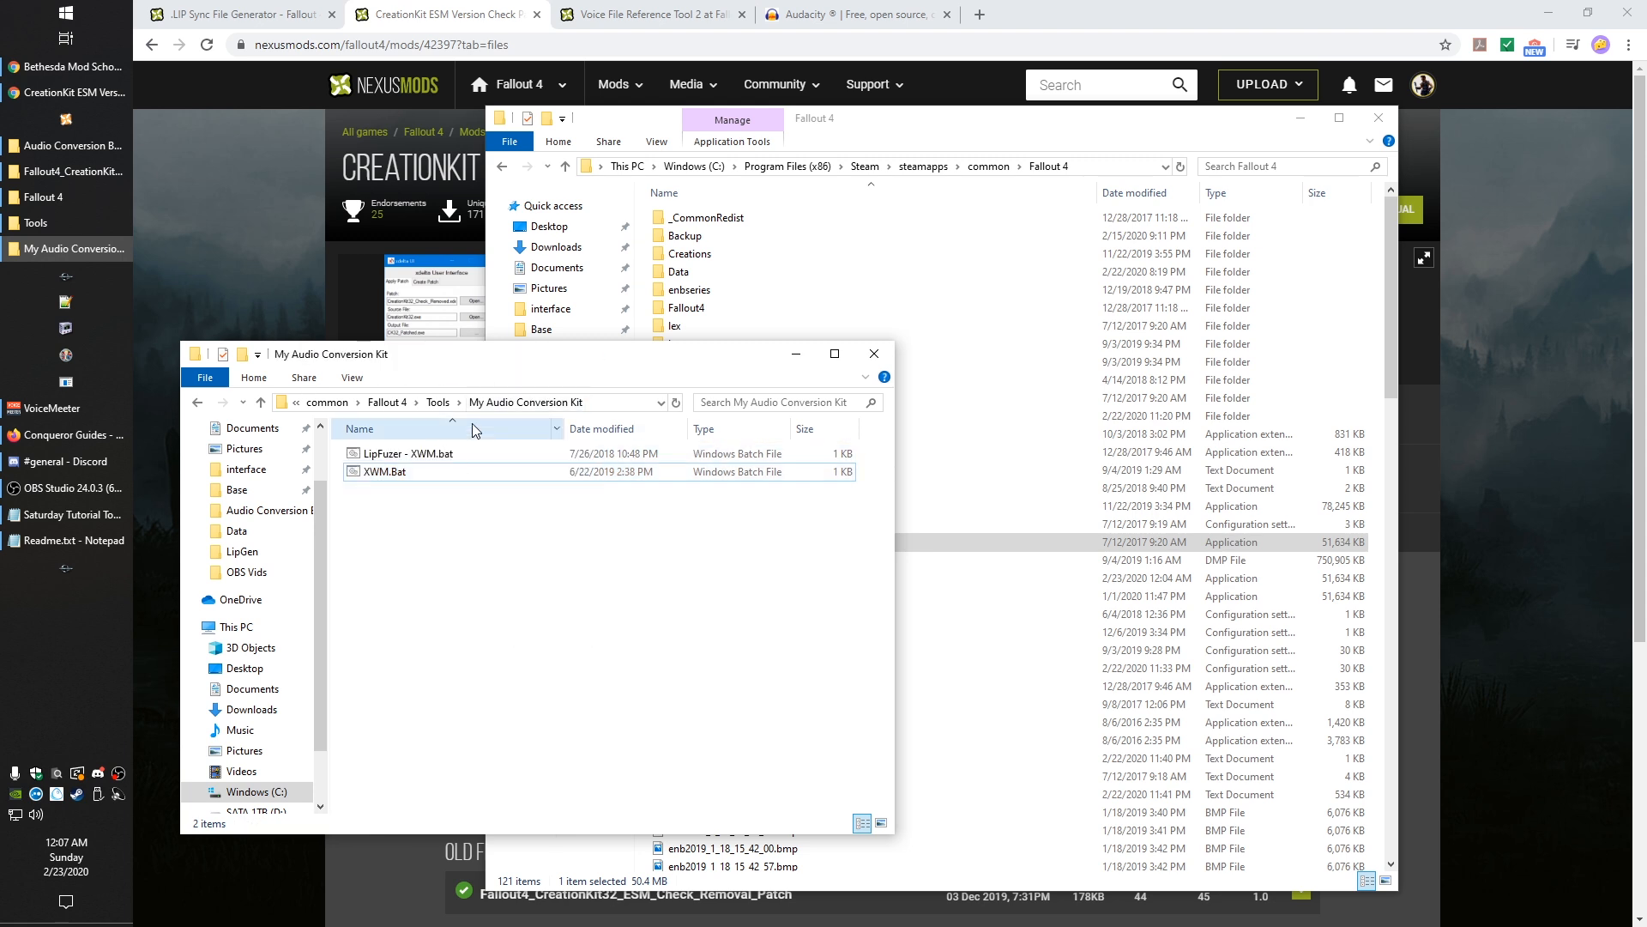
left_click_drag(687, 667, 385, 448)
left_click(567, 666)
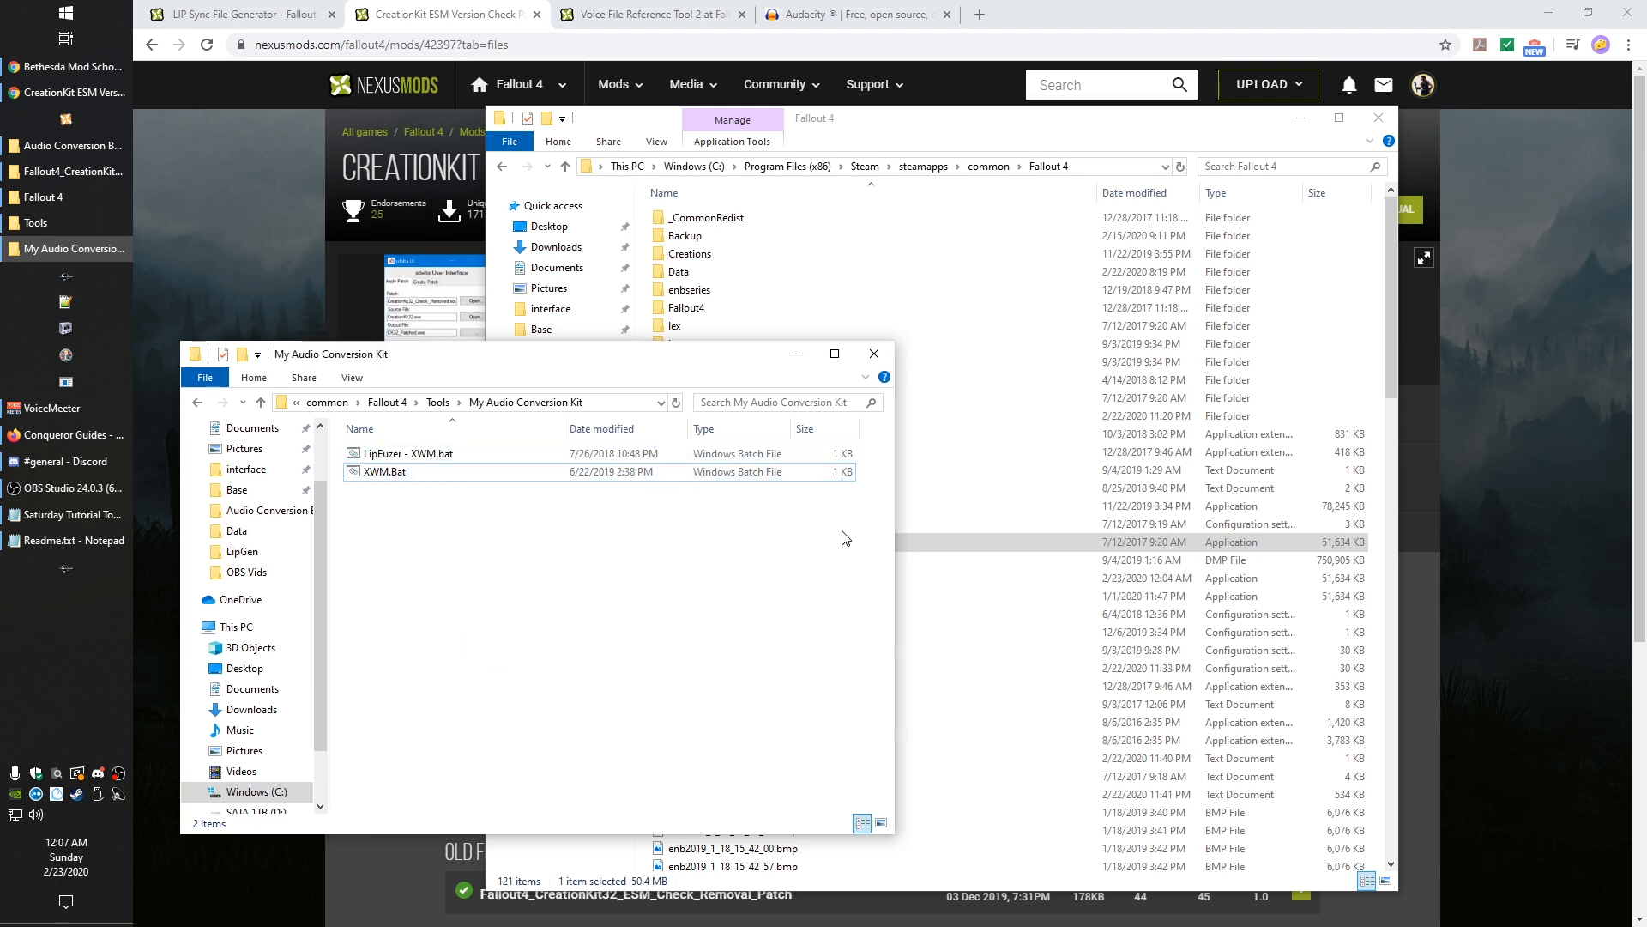
left_click_drag(554, 659, 515, 640)
left_click_drag(570, 550, 411, 553)
left_click_drag(554, 641, 430, 553)
Step: Copy xwmaencode.exe from the Fallout 4 Tools\Audio folder into the My Audio Conversion Kit folder
left_click(961, 124)
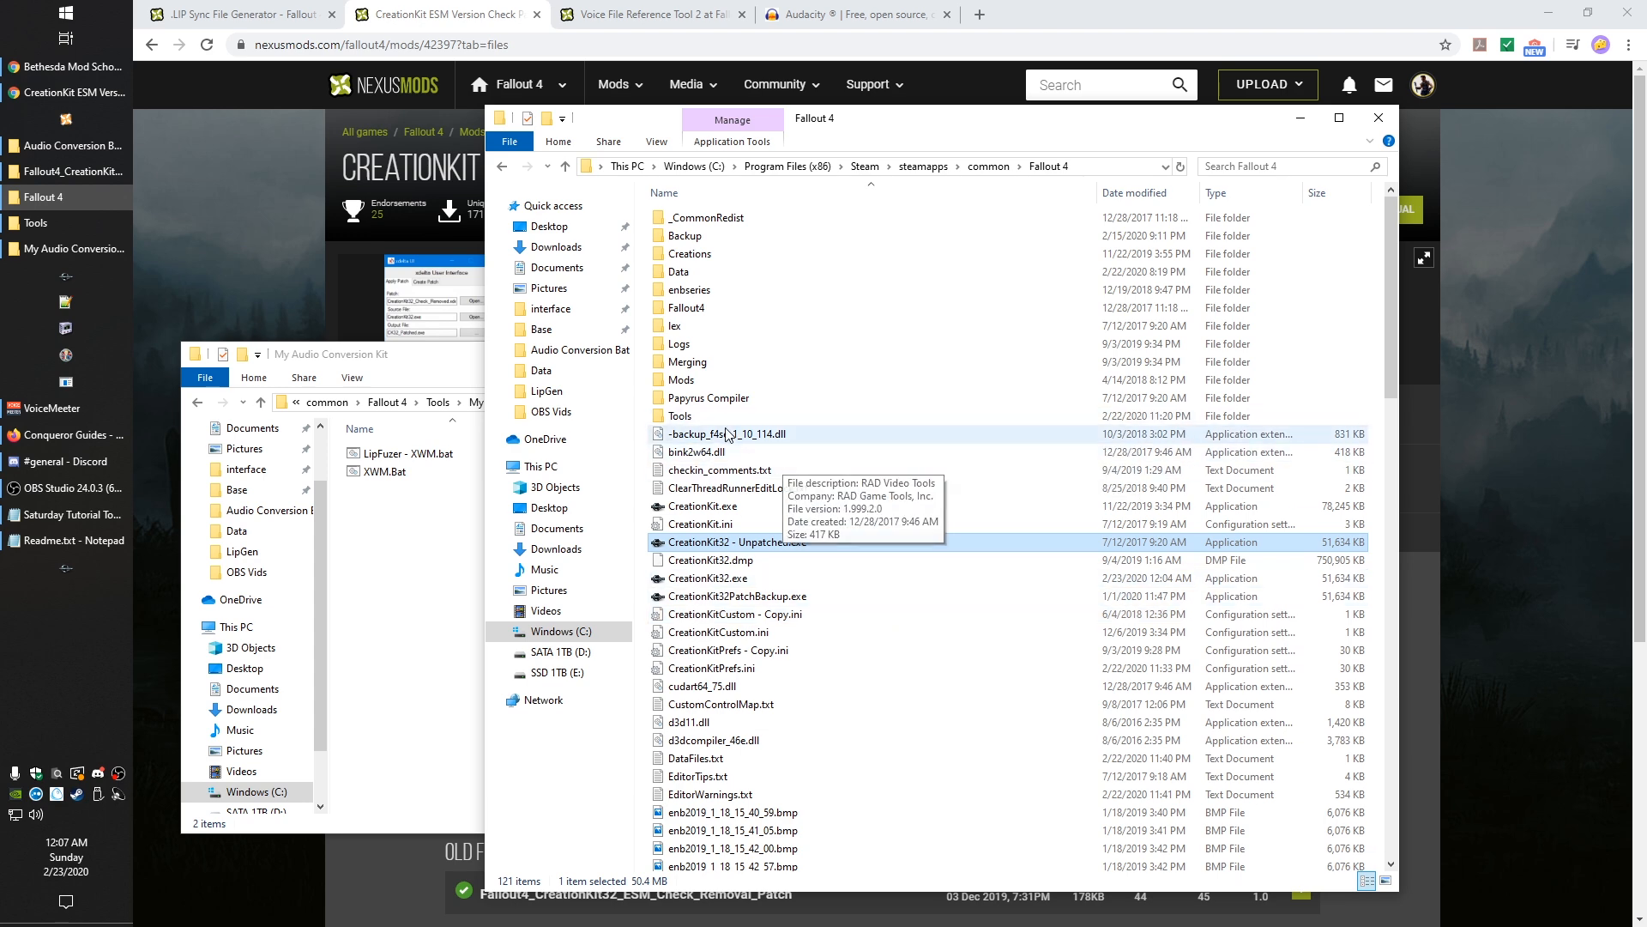
double_click(680, 416)
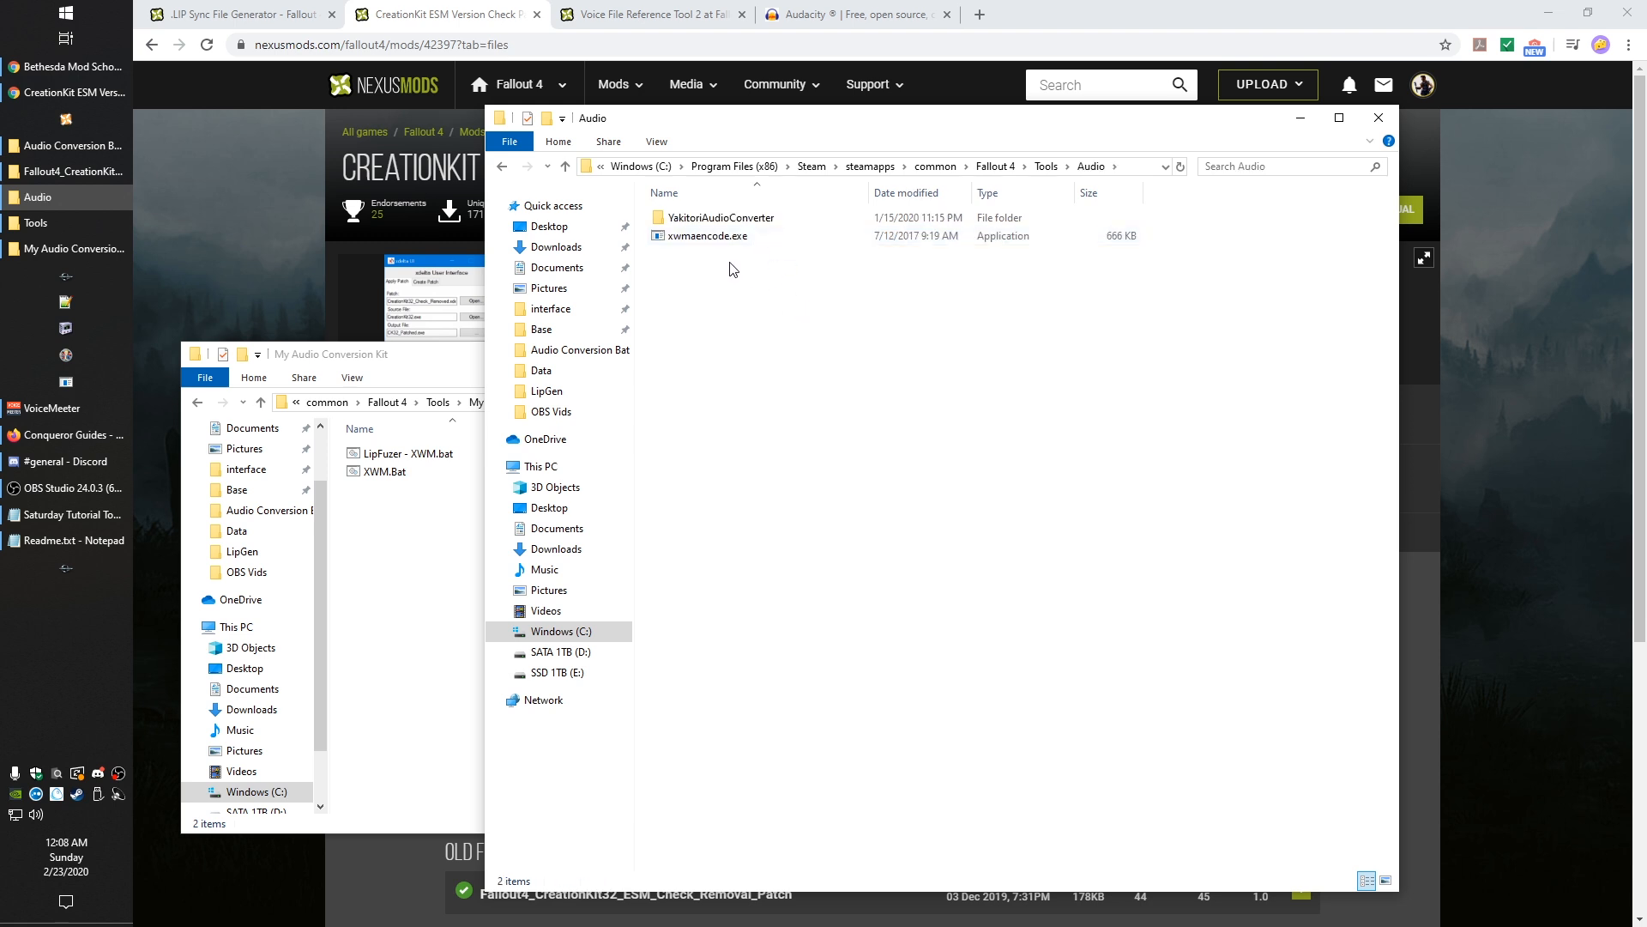
left_click(691, 239)
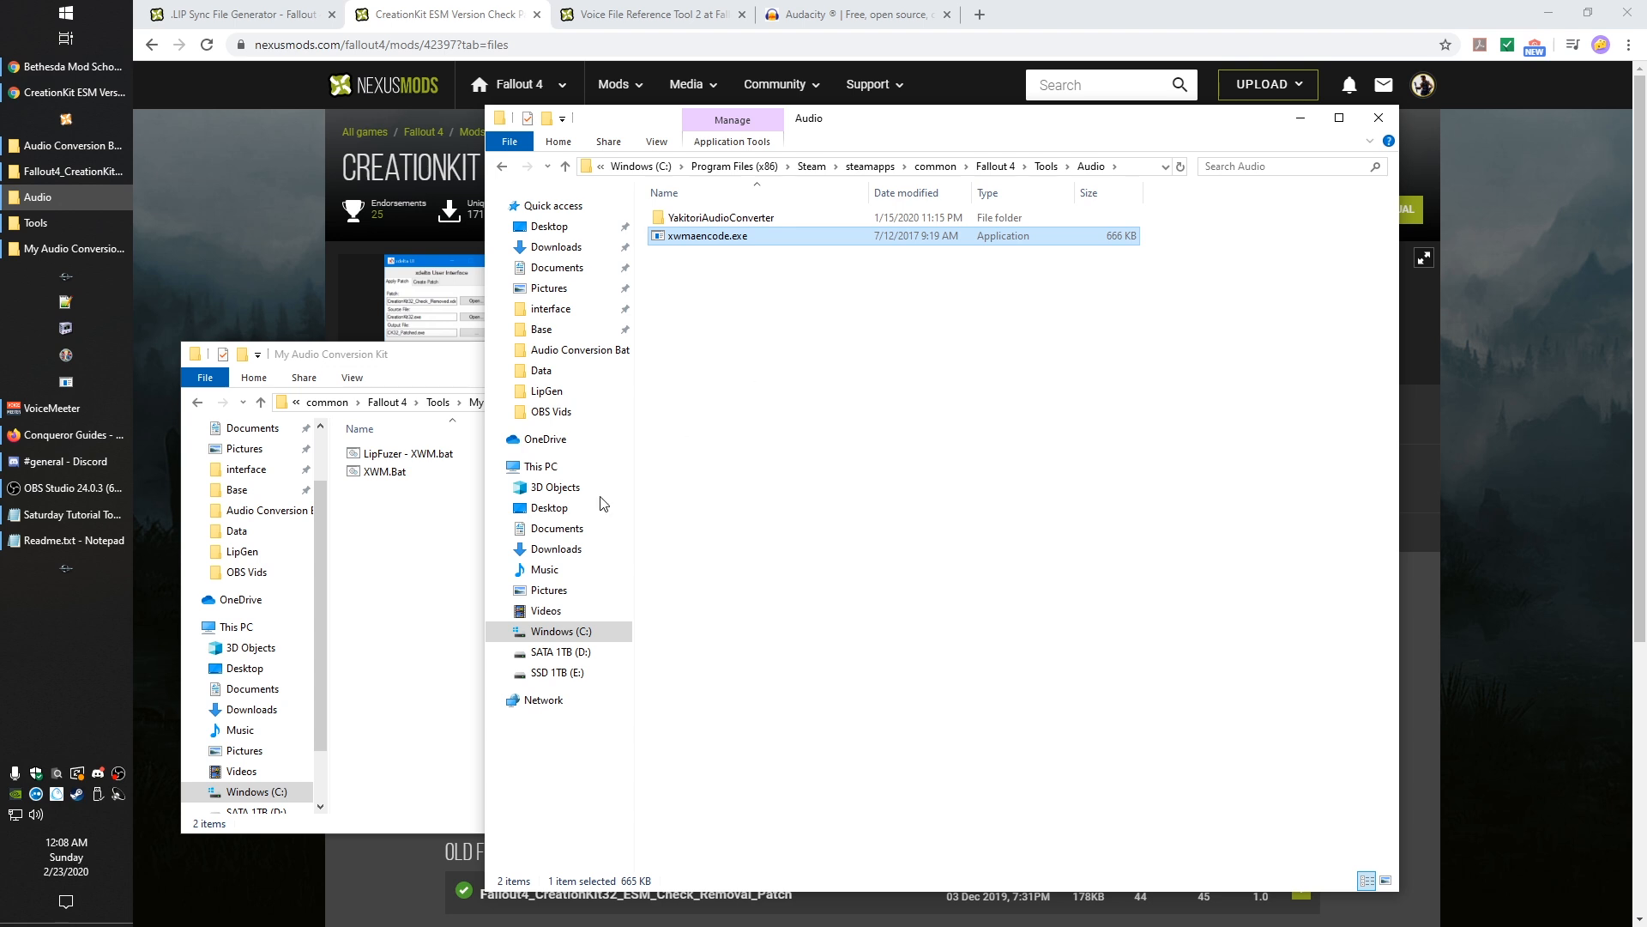
left_click(388, 552)
key("ctrl+v")
left_click(1125, 532)
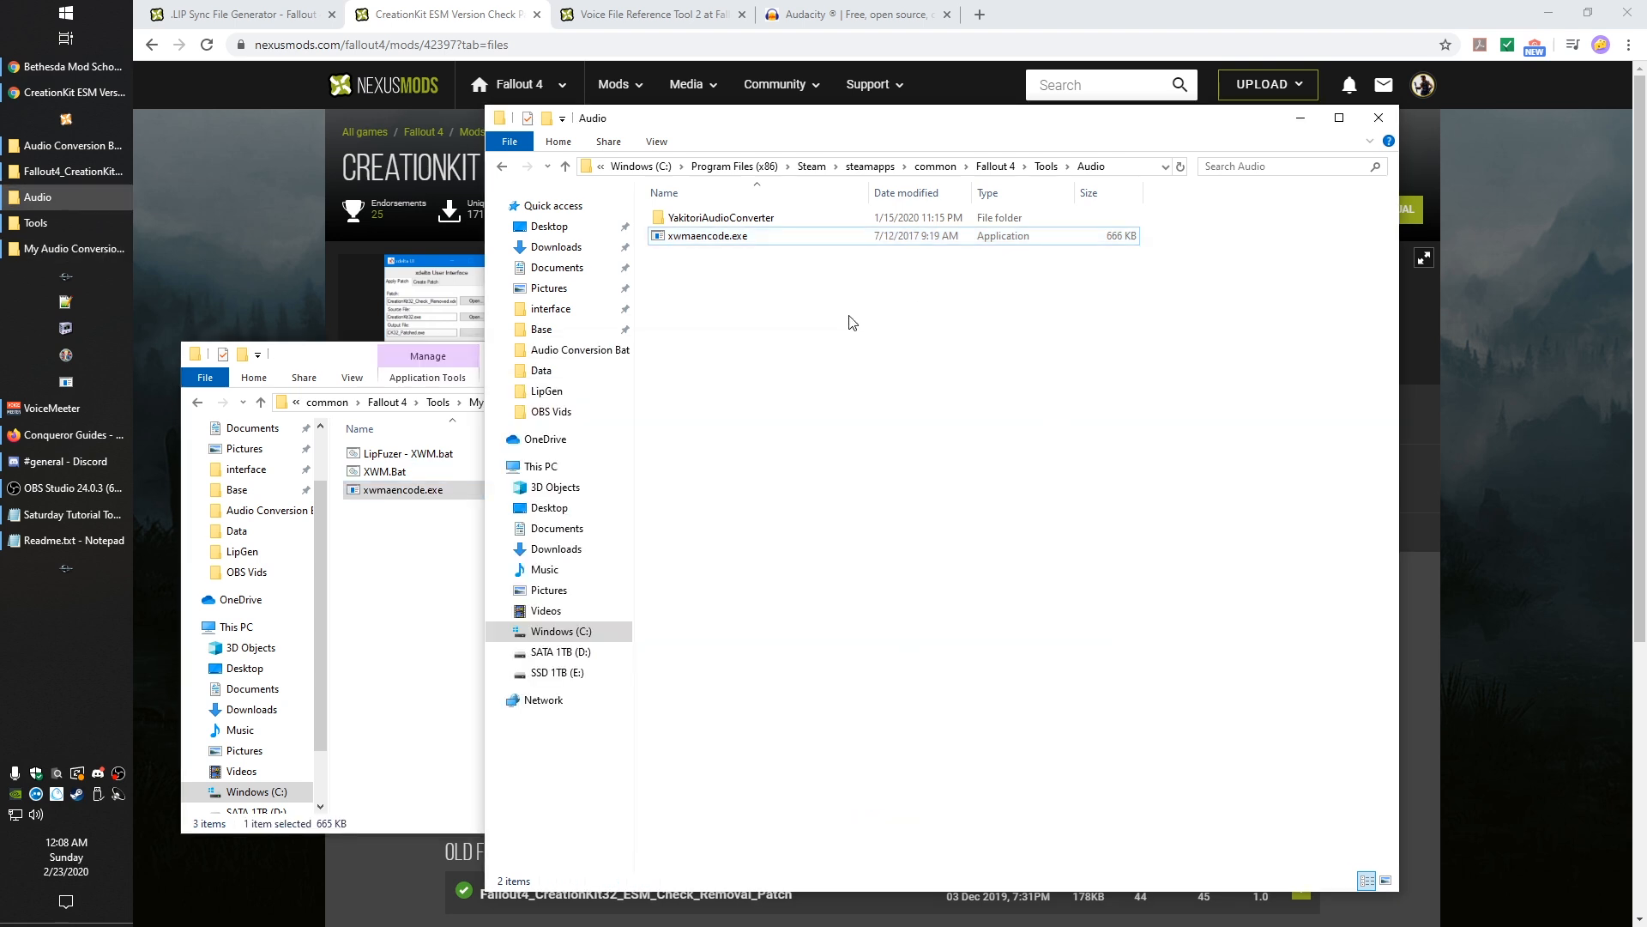
left_click(705, 219)
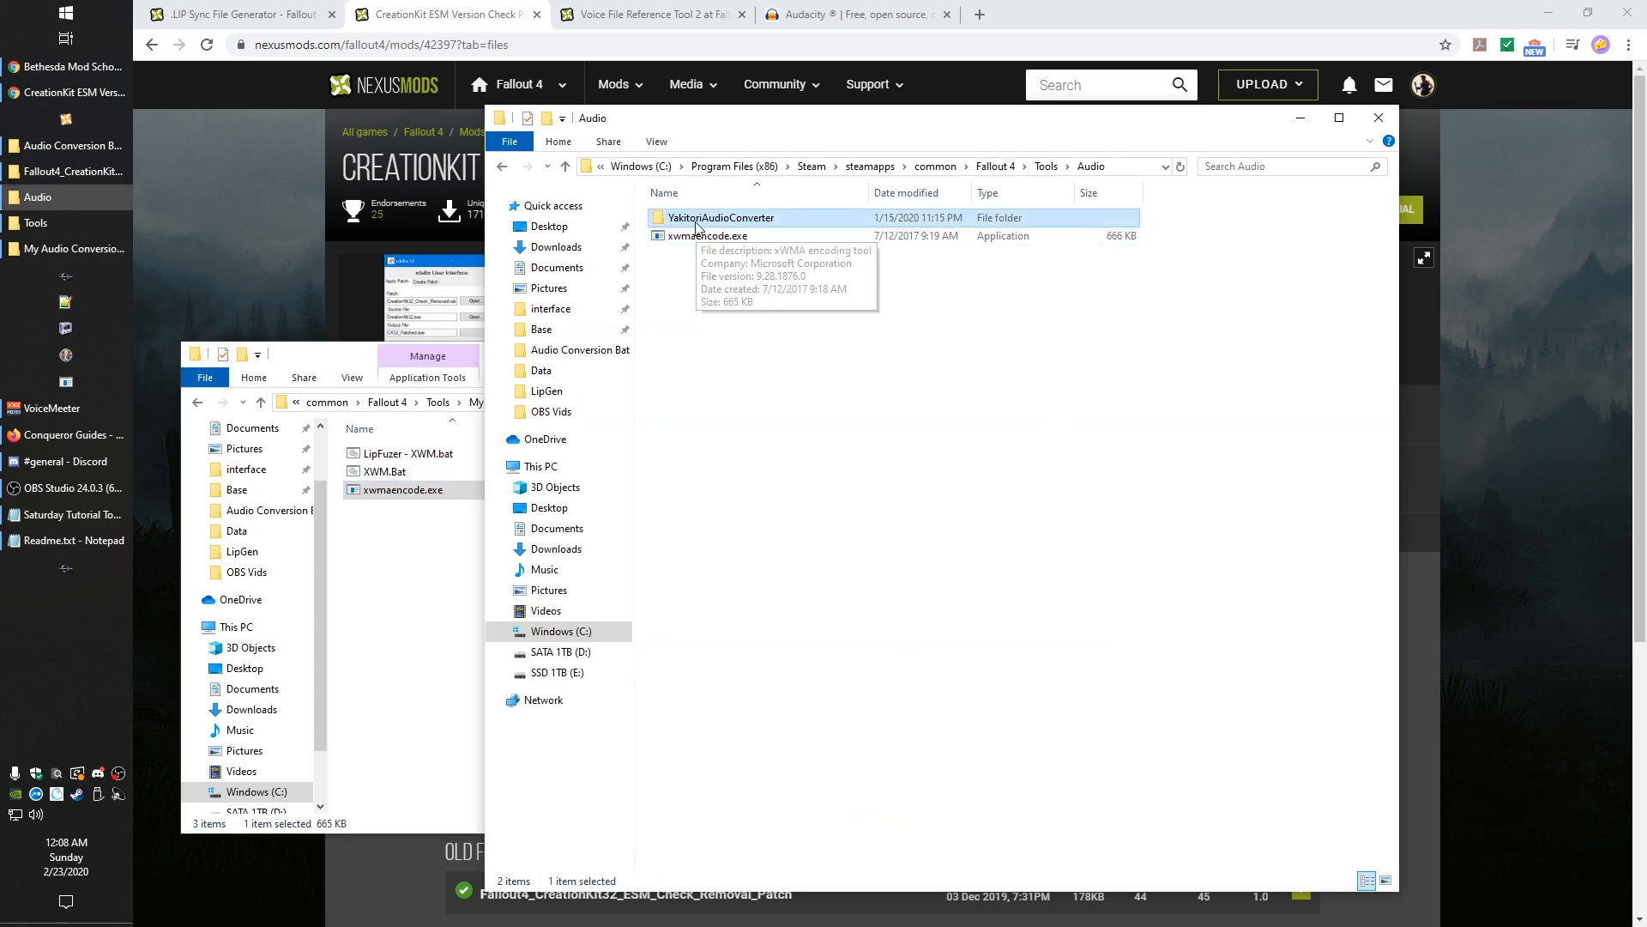
left_click(856, 343)
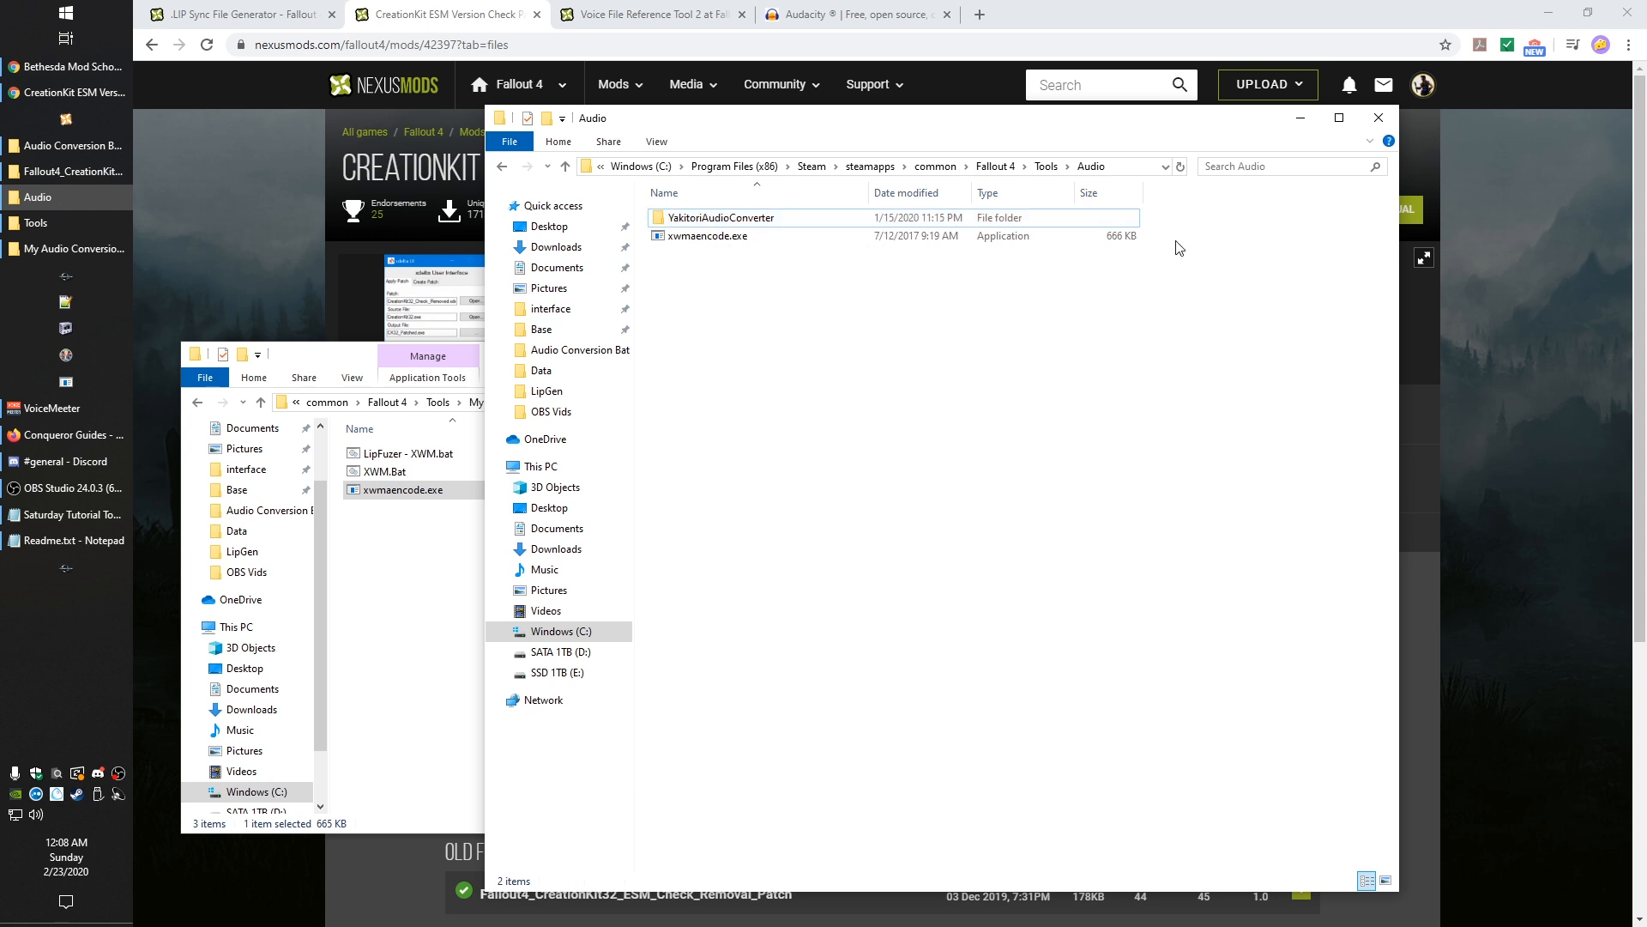
Step: Copy LIPFuzer.exe from Tools\LipGen\LipFuzer into the My Audio Conversion Kit folder
left_click(1046, 166)
left_click(909, 607)
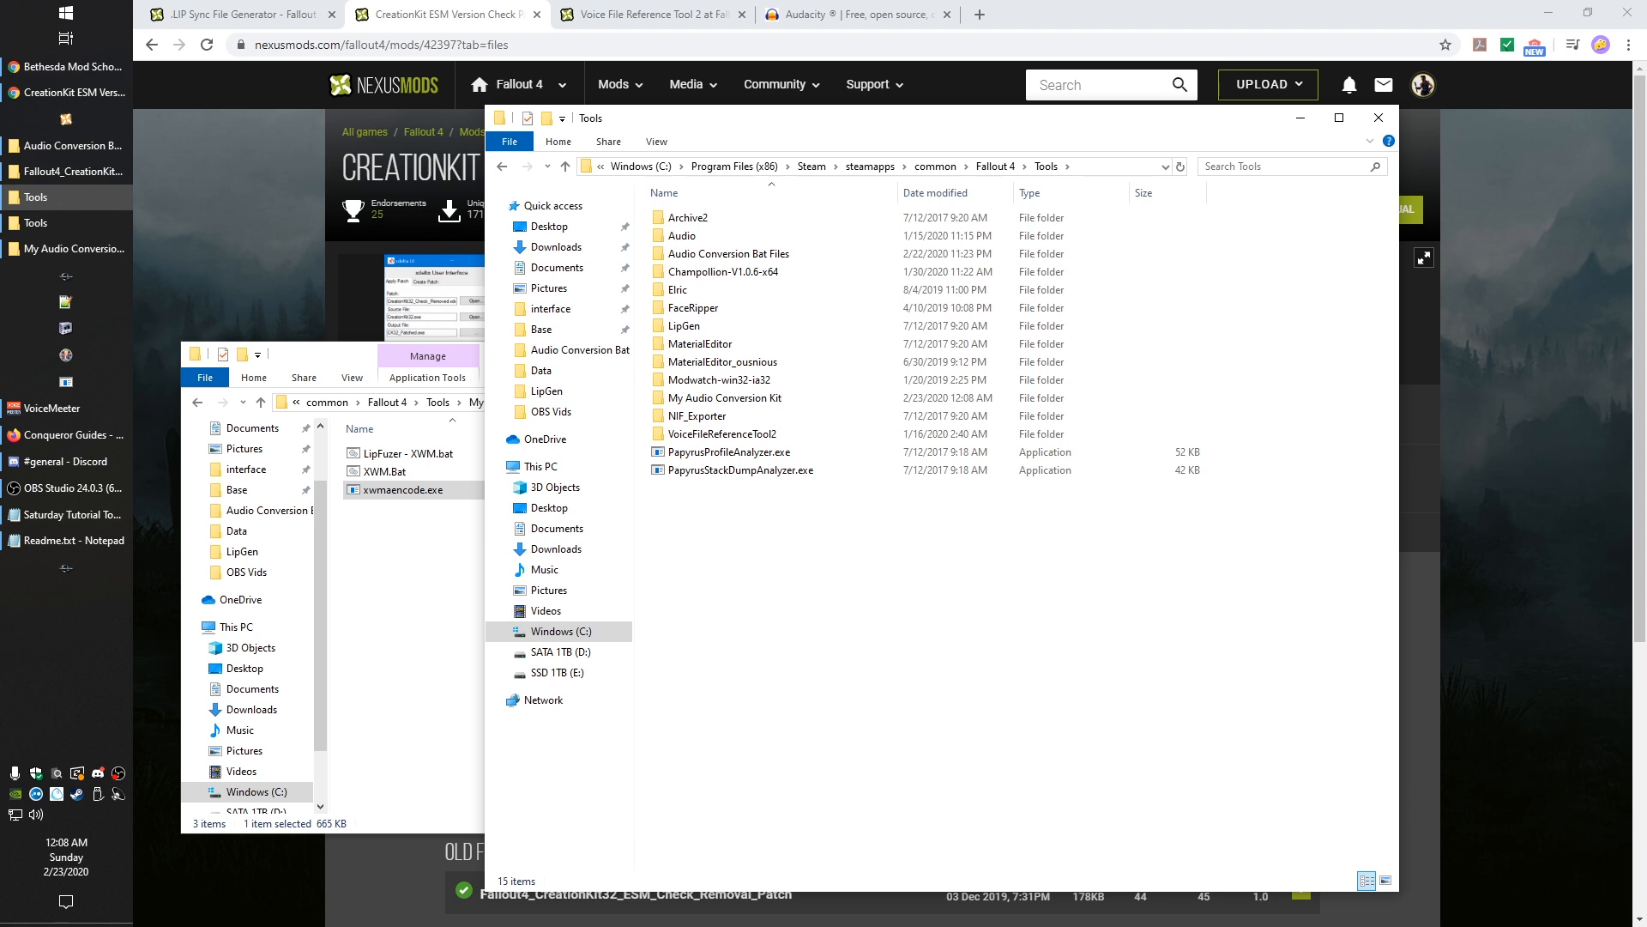
key("alt+Tab")
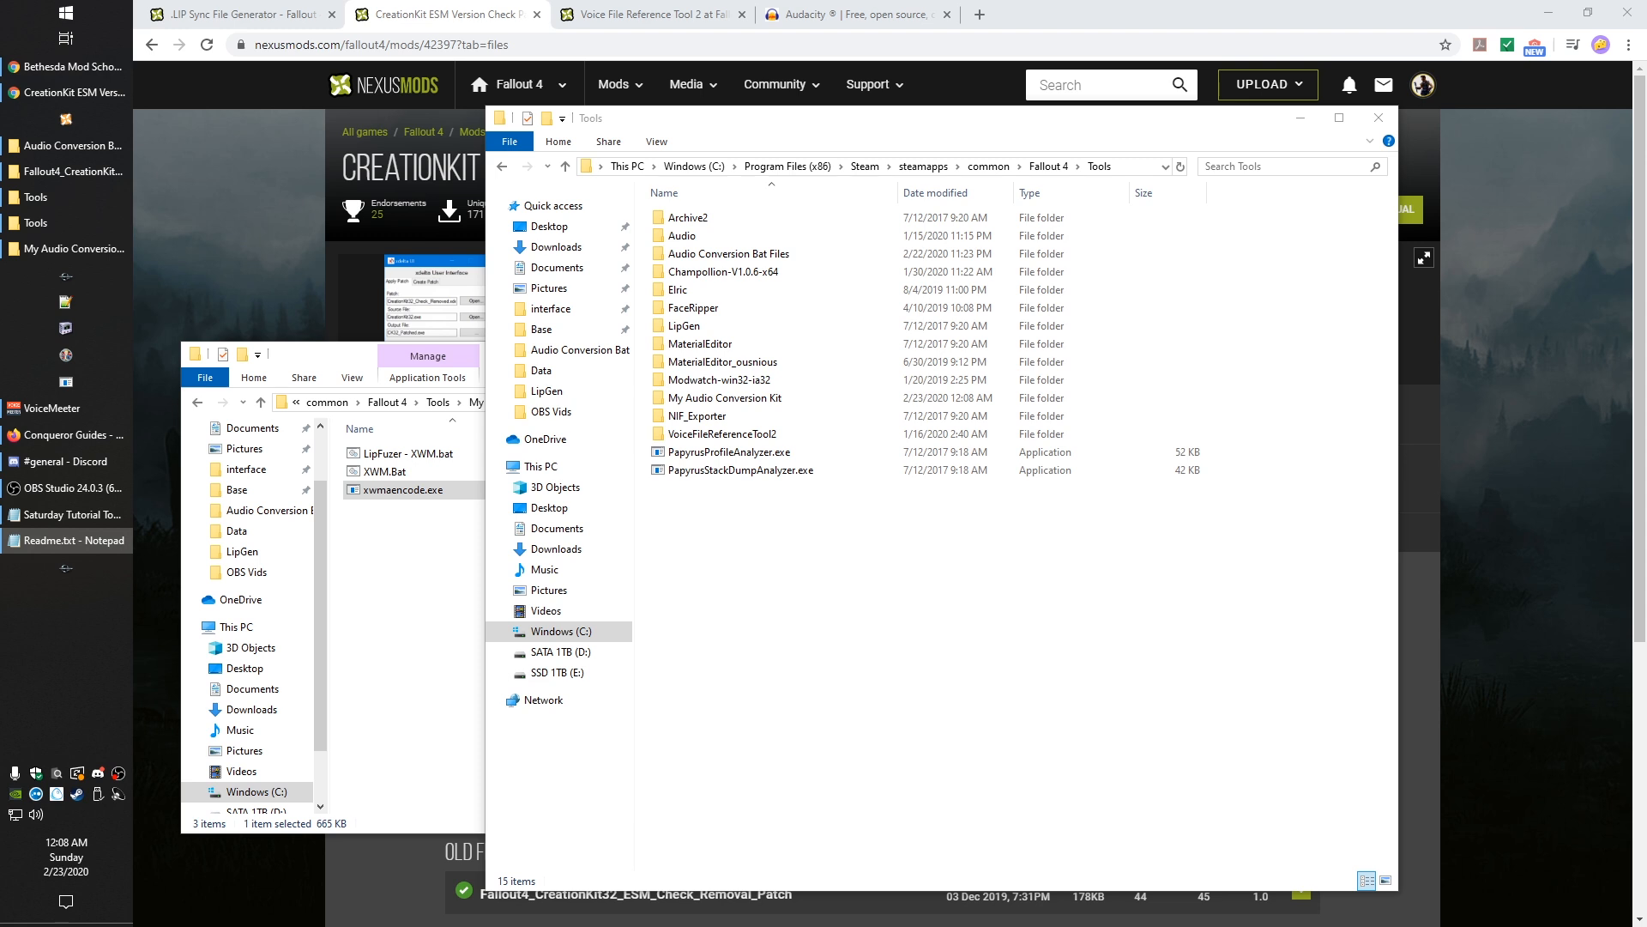
left_click(766, 602)
left_click(684, 327)
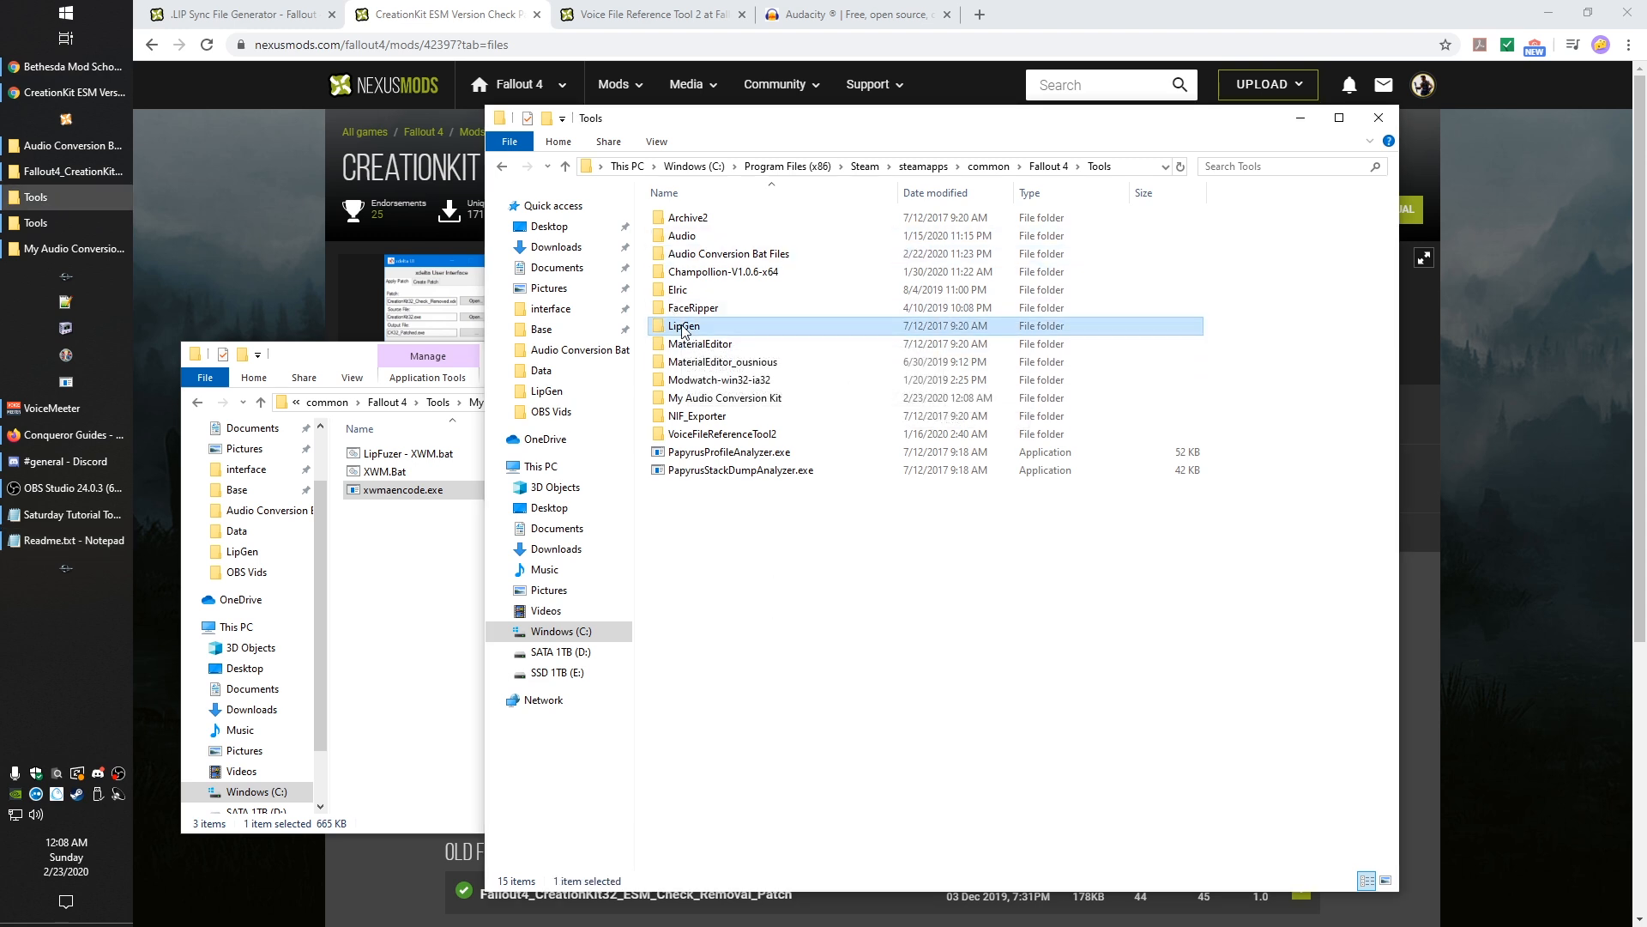
double_click(683, 327)
double_click(691, 220)
left_click(695, 221)
key("ctrl+c")
left_click(373, 652)
key("ctrl+v")
left_click(468, 588)
left_click_drag(691, 687, 425, 592)
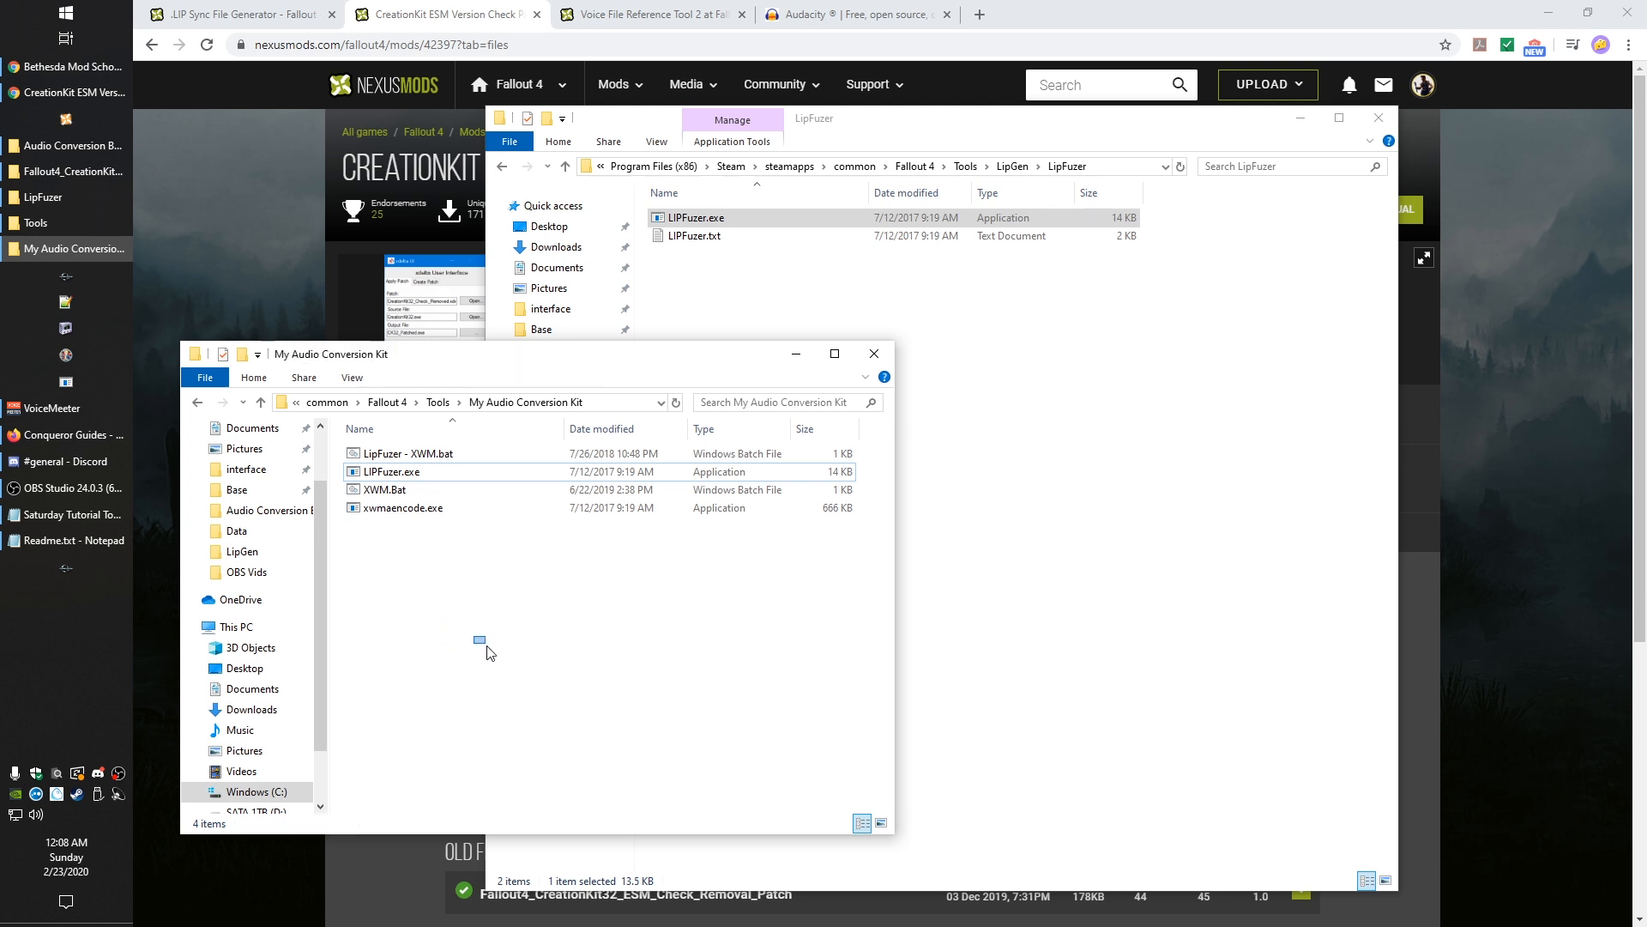
left_click_drag(552, 607, 492, 608)
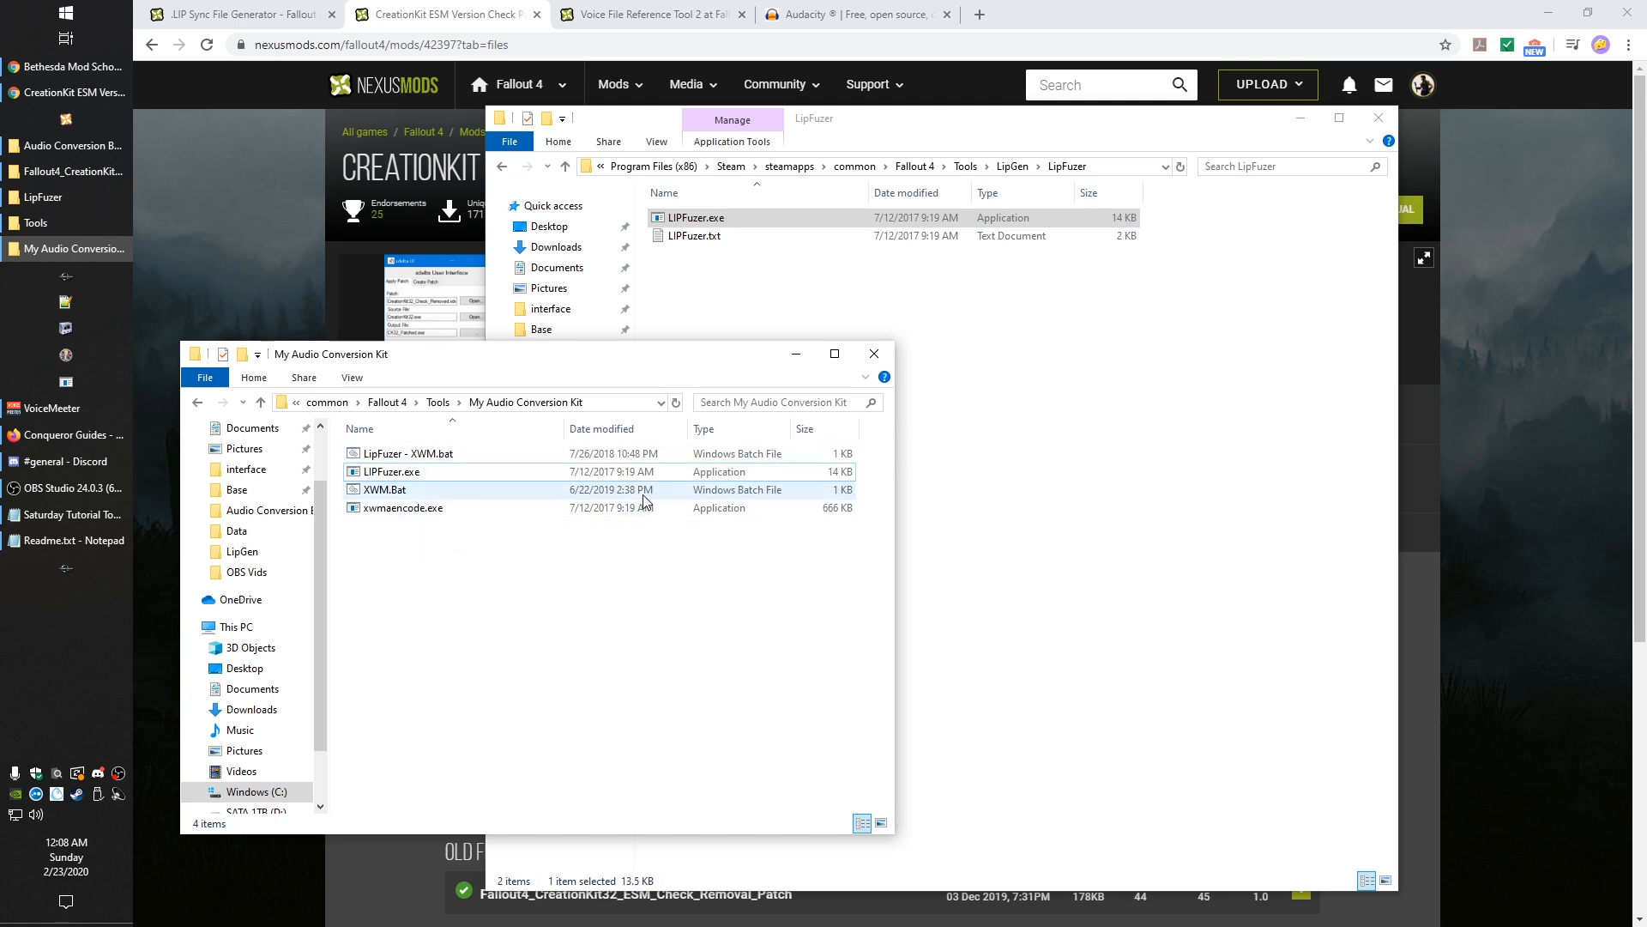
Step: Select the four kit files and open the voice folder Data\Sound\Voice\kgDiag101_DialogueBasics.esp alongside them
left_click(1101, 486)
left_click(454, 654)
left_click_drag(576, 674, 281, 431)
left_click(1188, 398)
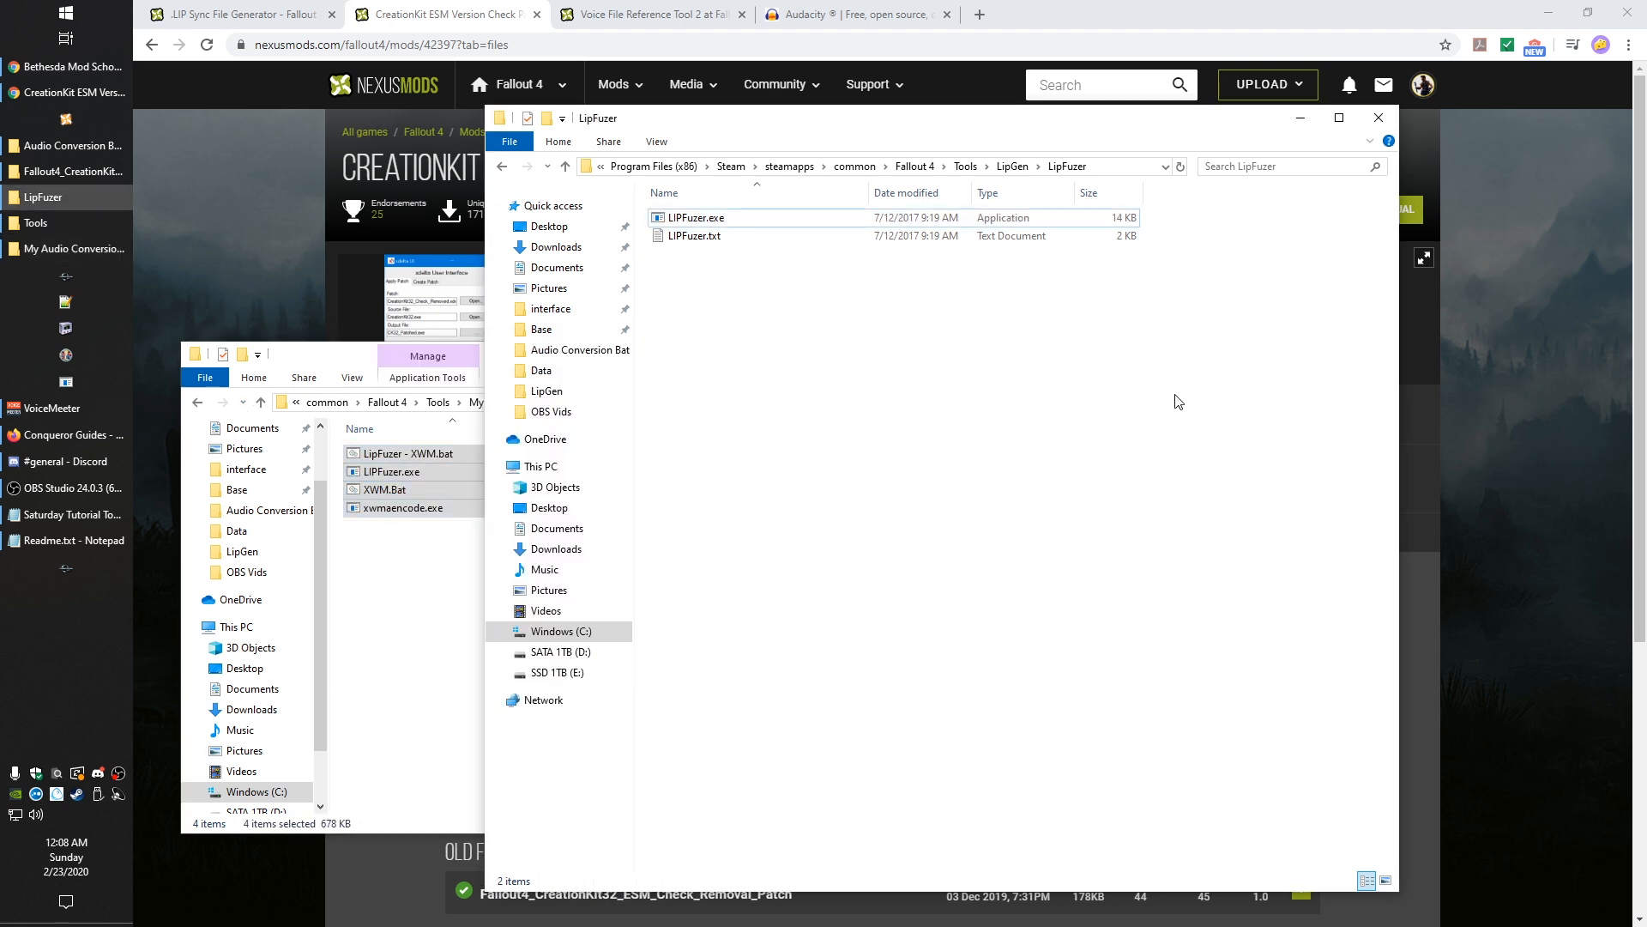
left_click(913, 167)
double_click(725, 273)
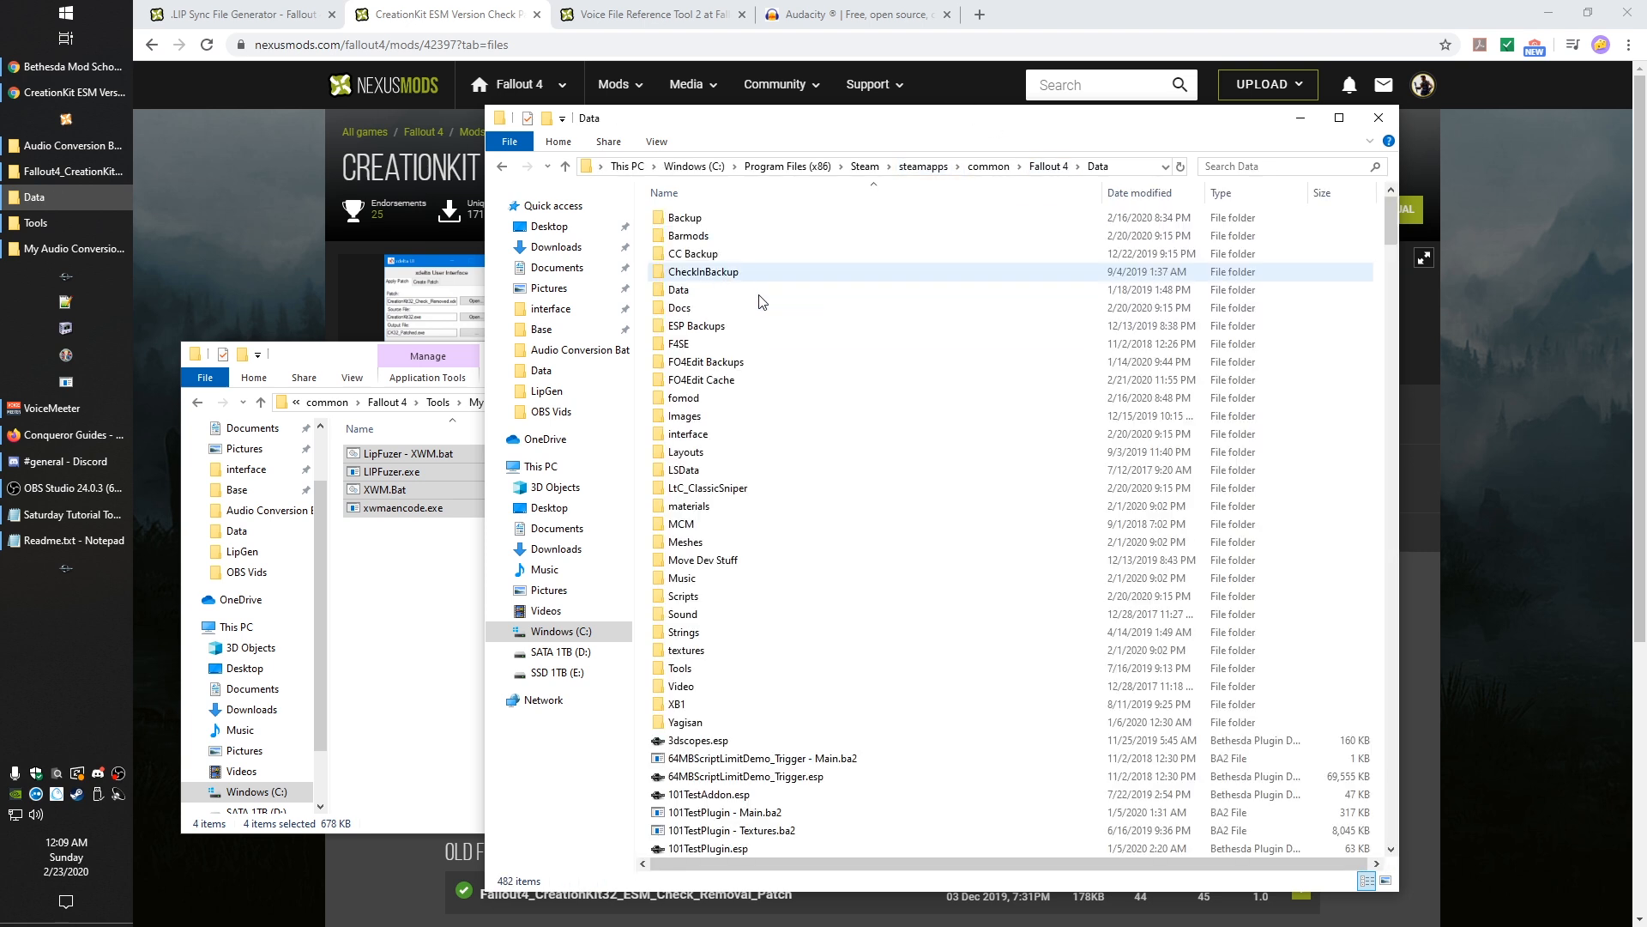
double_click(703, 613)
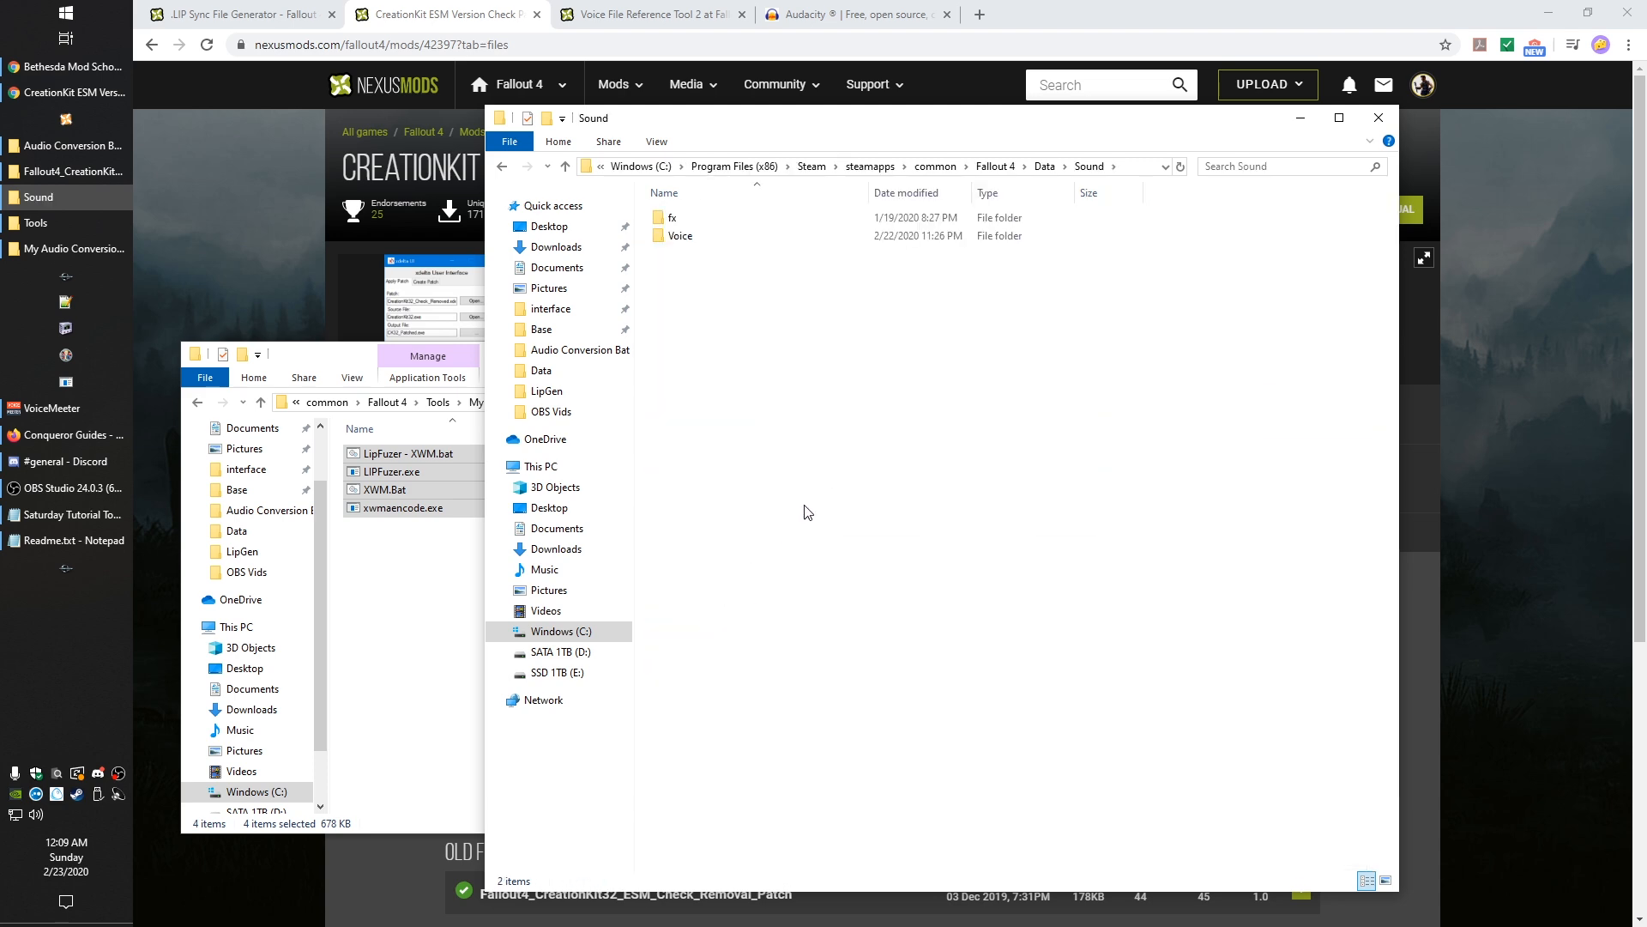
double_click(690, 236)
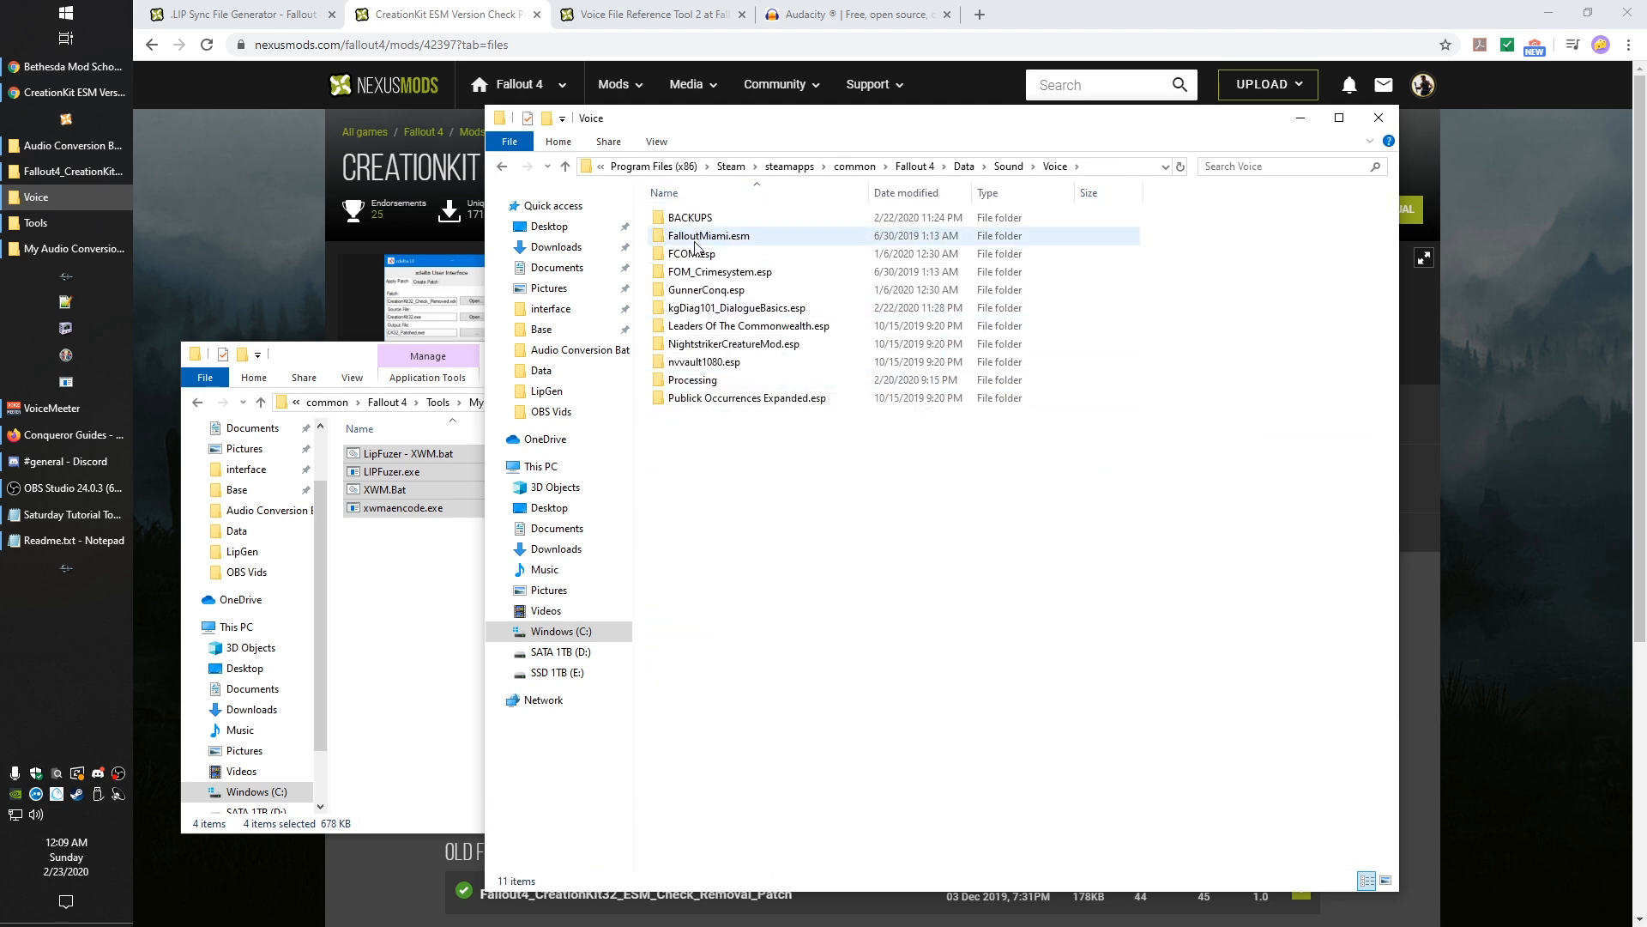
double_click(695, 309)
left_click(436, 568)
left_click_drag(615, 636, 364, 436)
left_click(1079, 487)
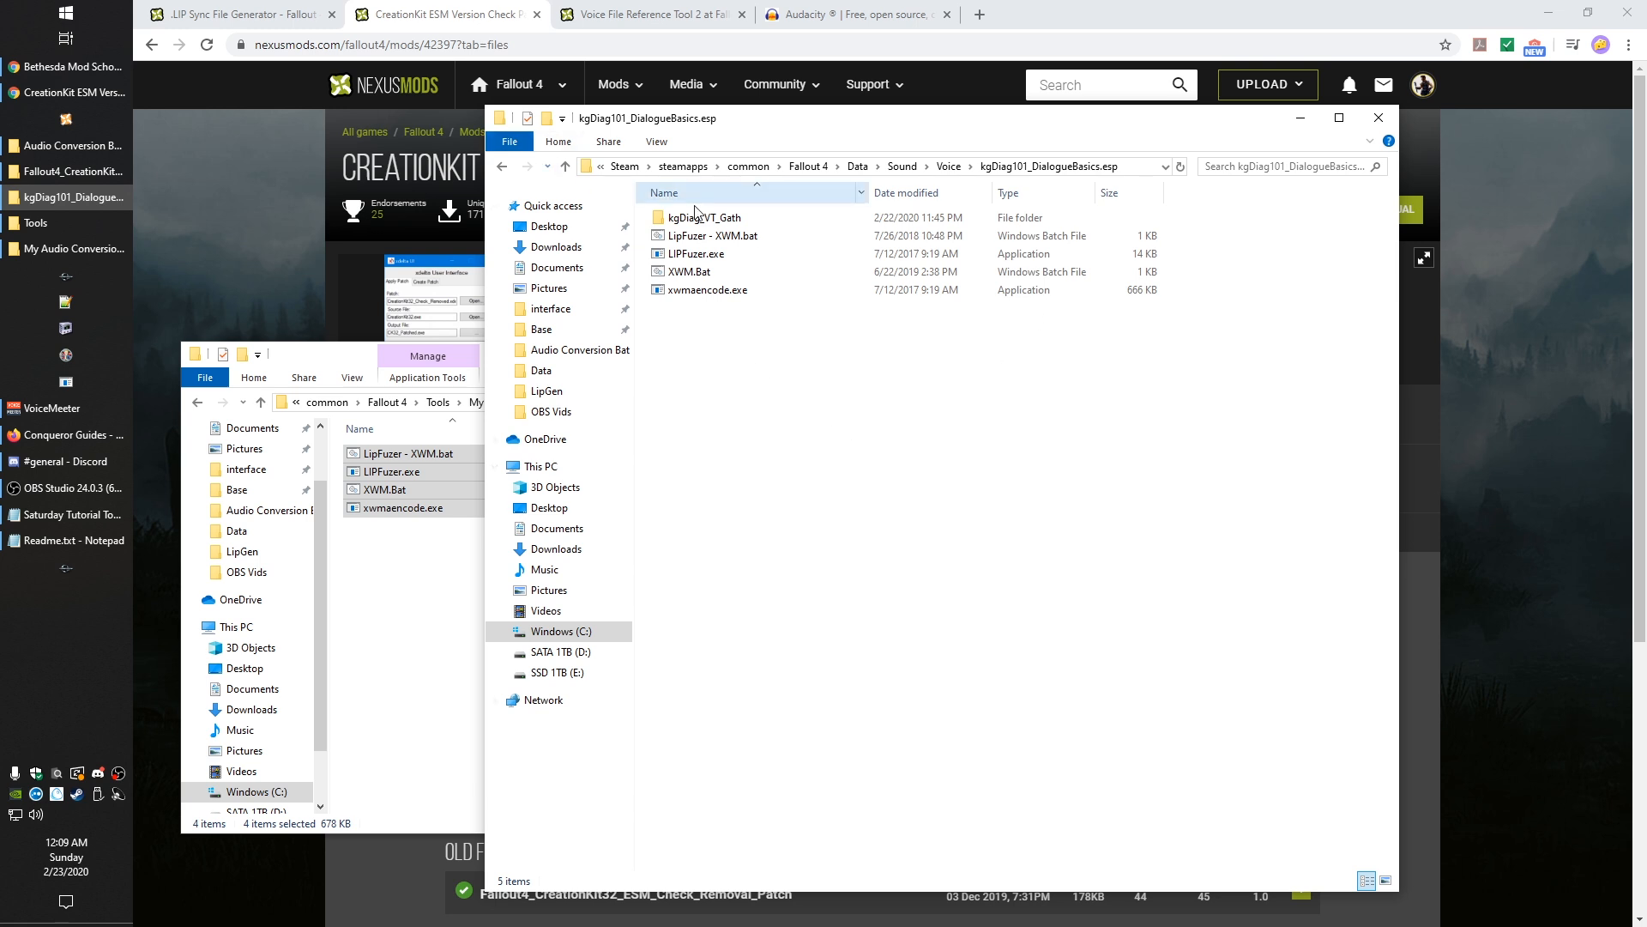
Step: Examine the conversion files in the kgDiag101_DialogueBasics.esp voice folder, its parent Voice folder, and the My Audio Conversion Kit folder
left_click(680, 236)
left_click(680, 273)
left_click(719, 233)
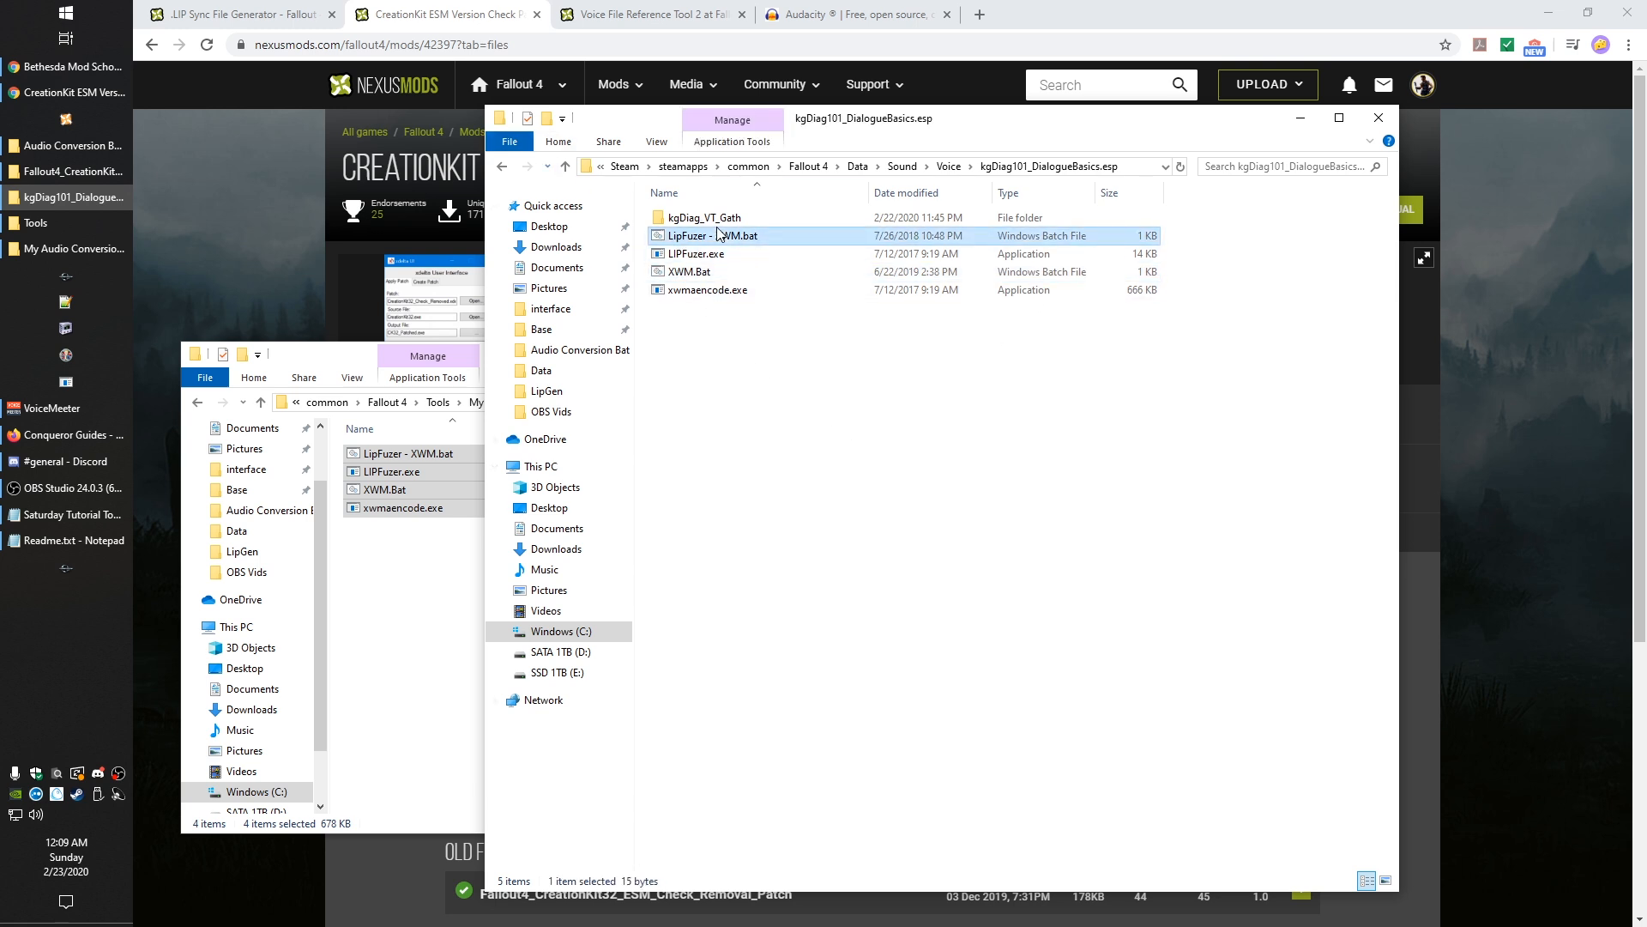
left_click(959, 359)
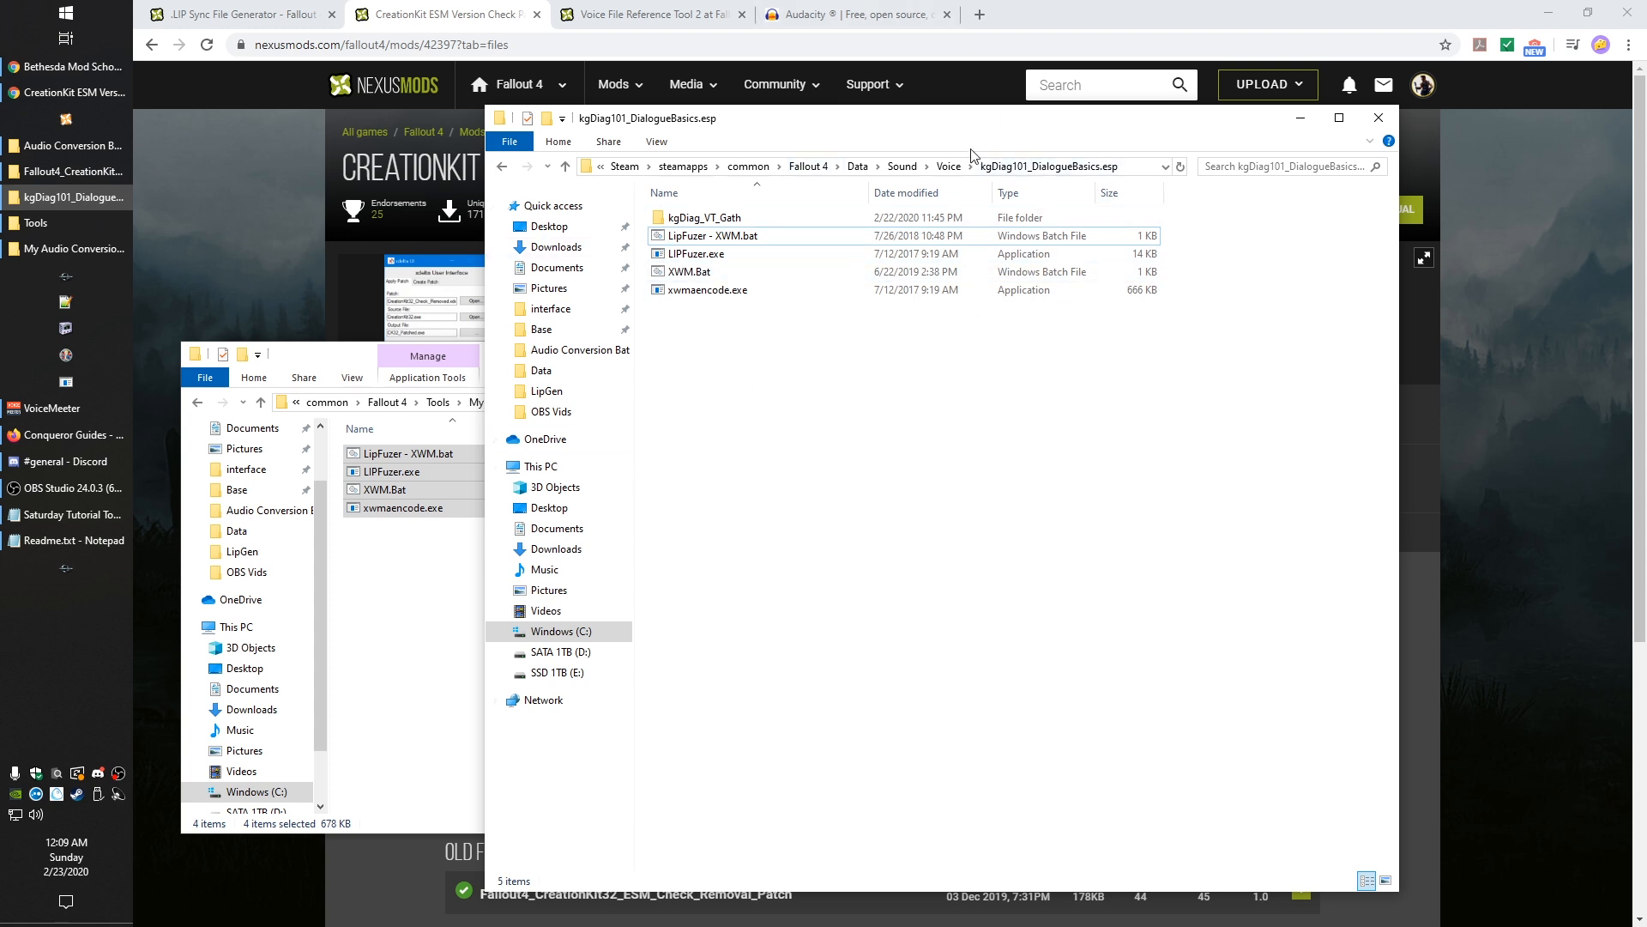
left_click(948, 166)
mouse_move(801, 650)
left_mouse_down()
mouse_move(658, 225)
mouse_move(801, 644)
left_mouse_up()
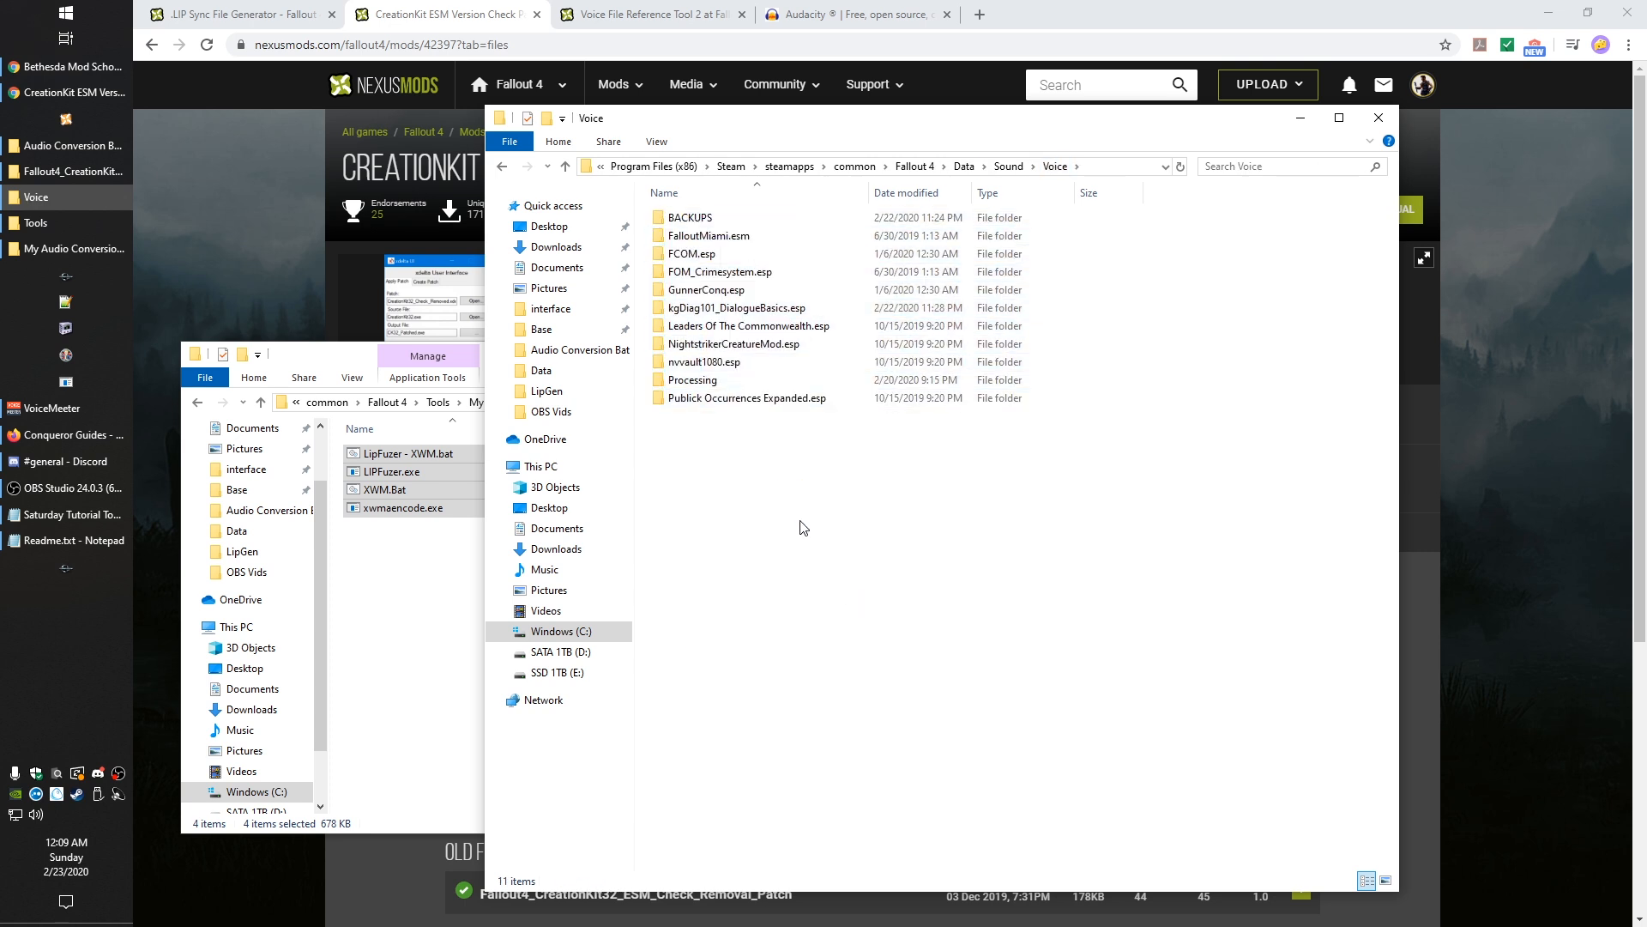
double_click(729, 307)
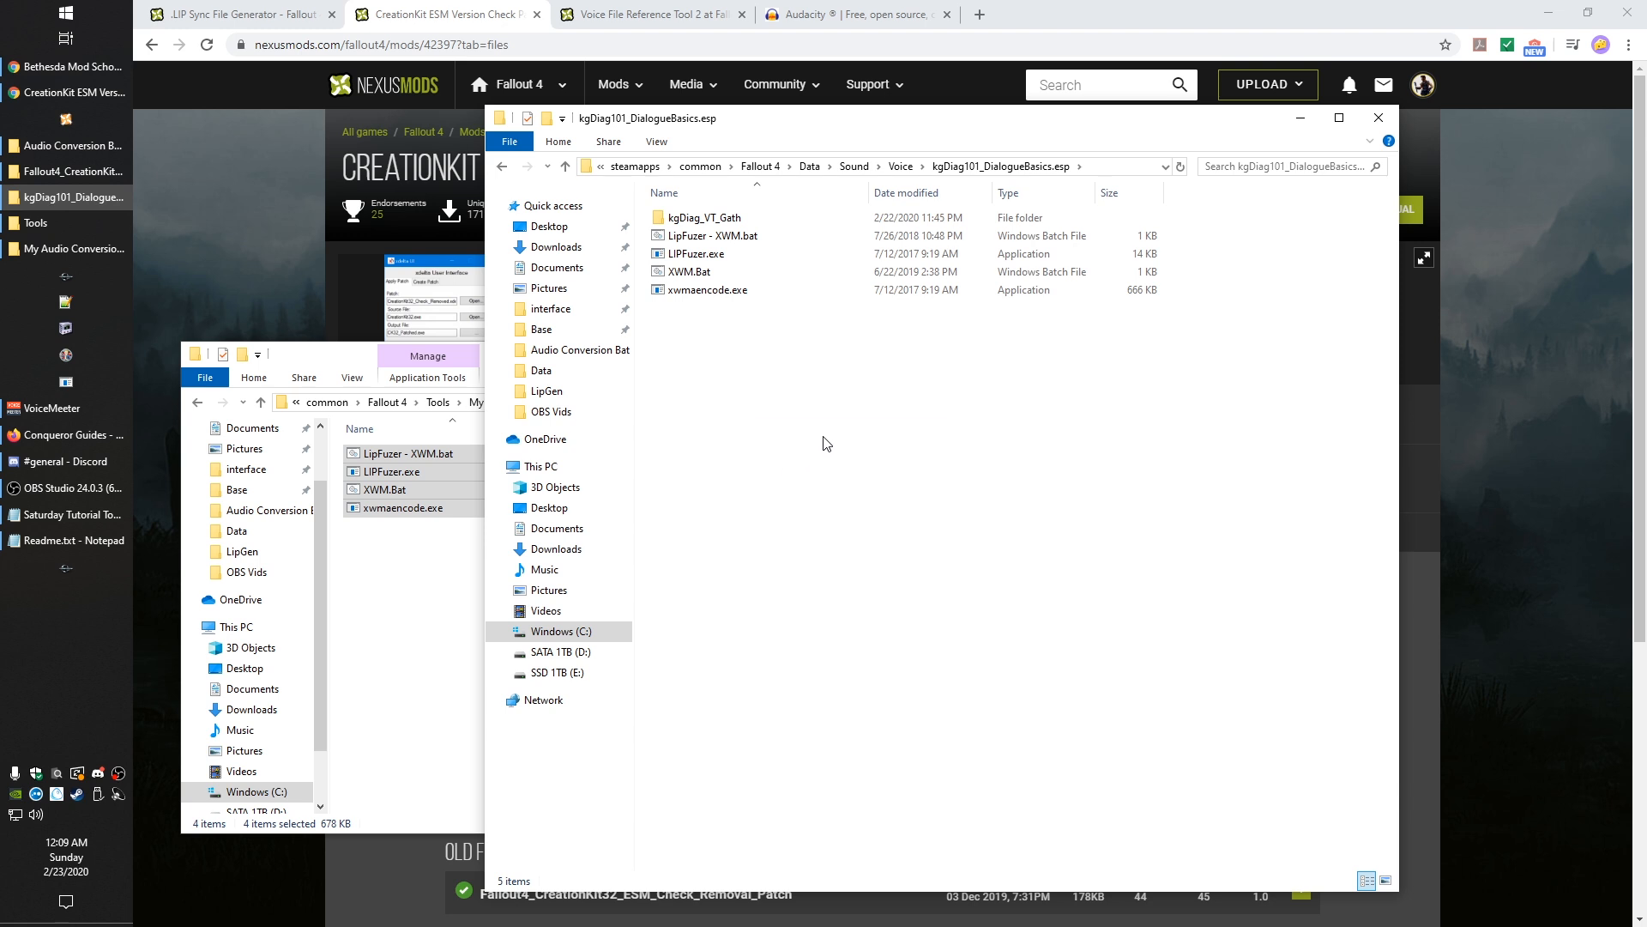
left_click(421, 583)
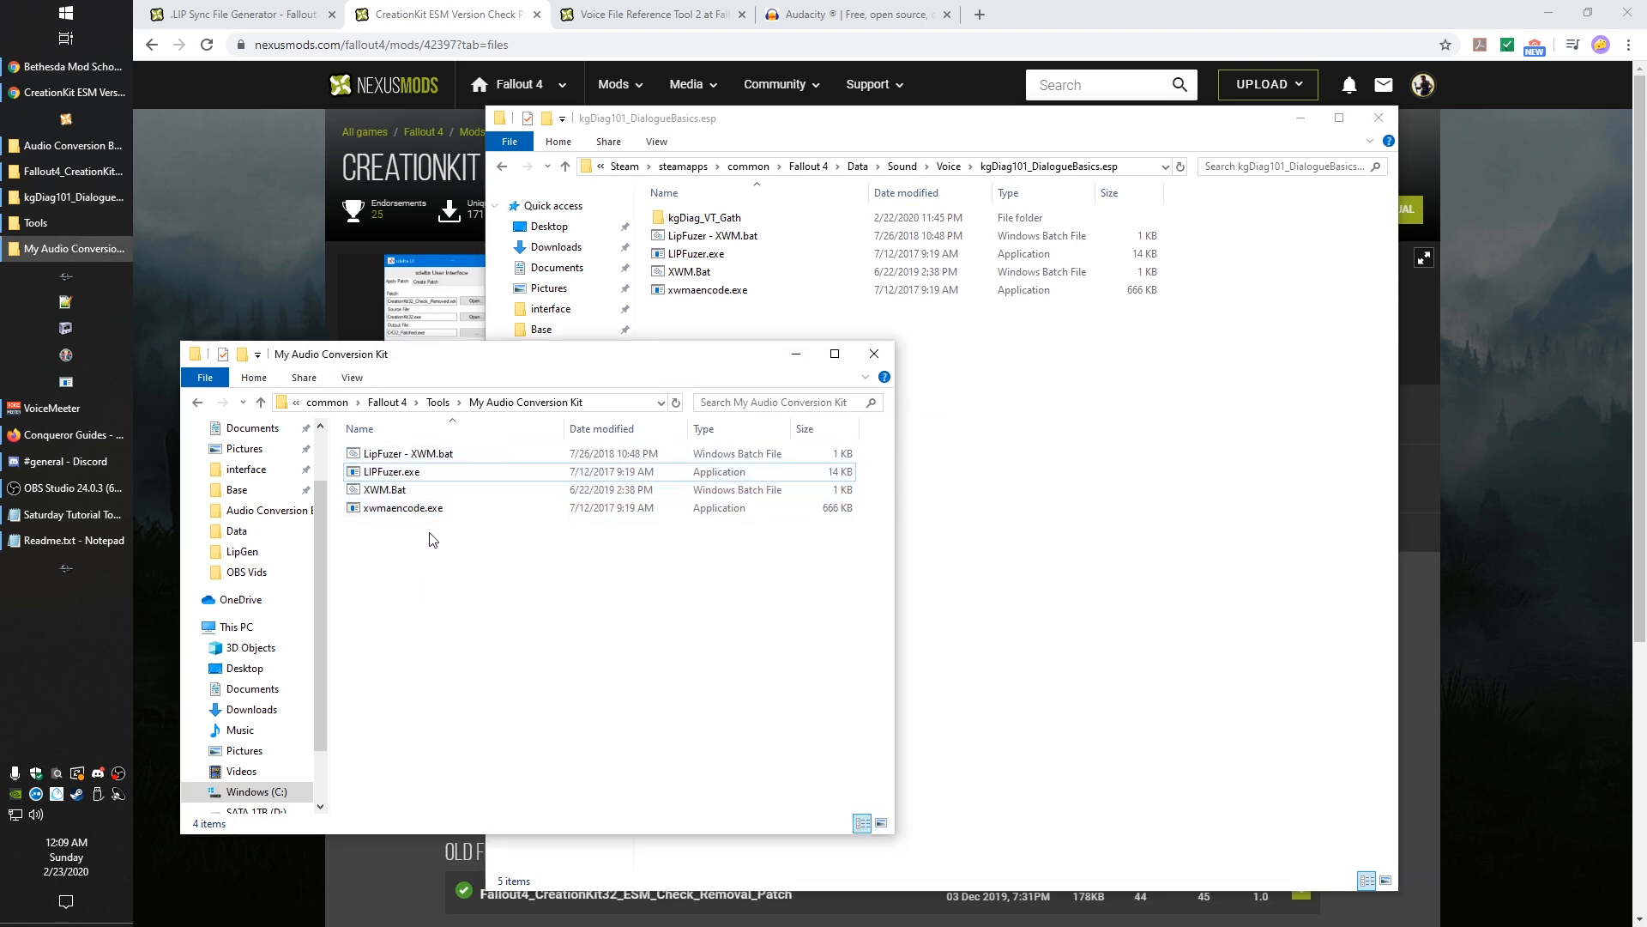
left_click(1150, 418)
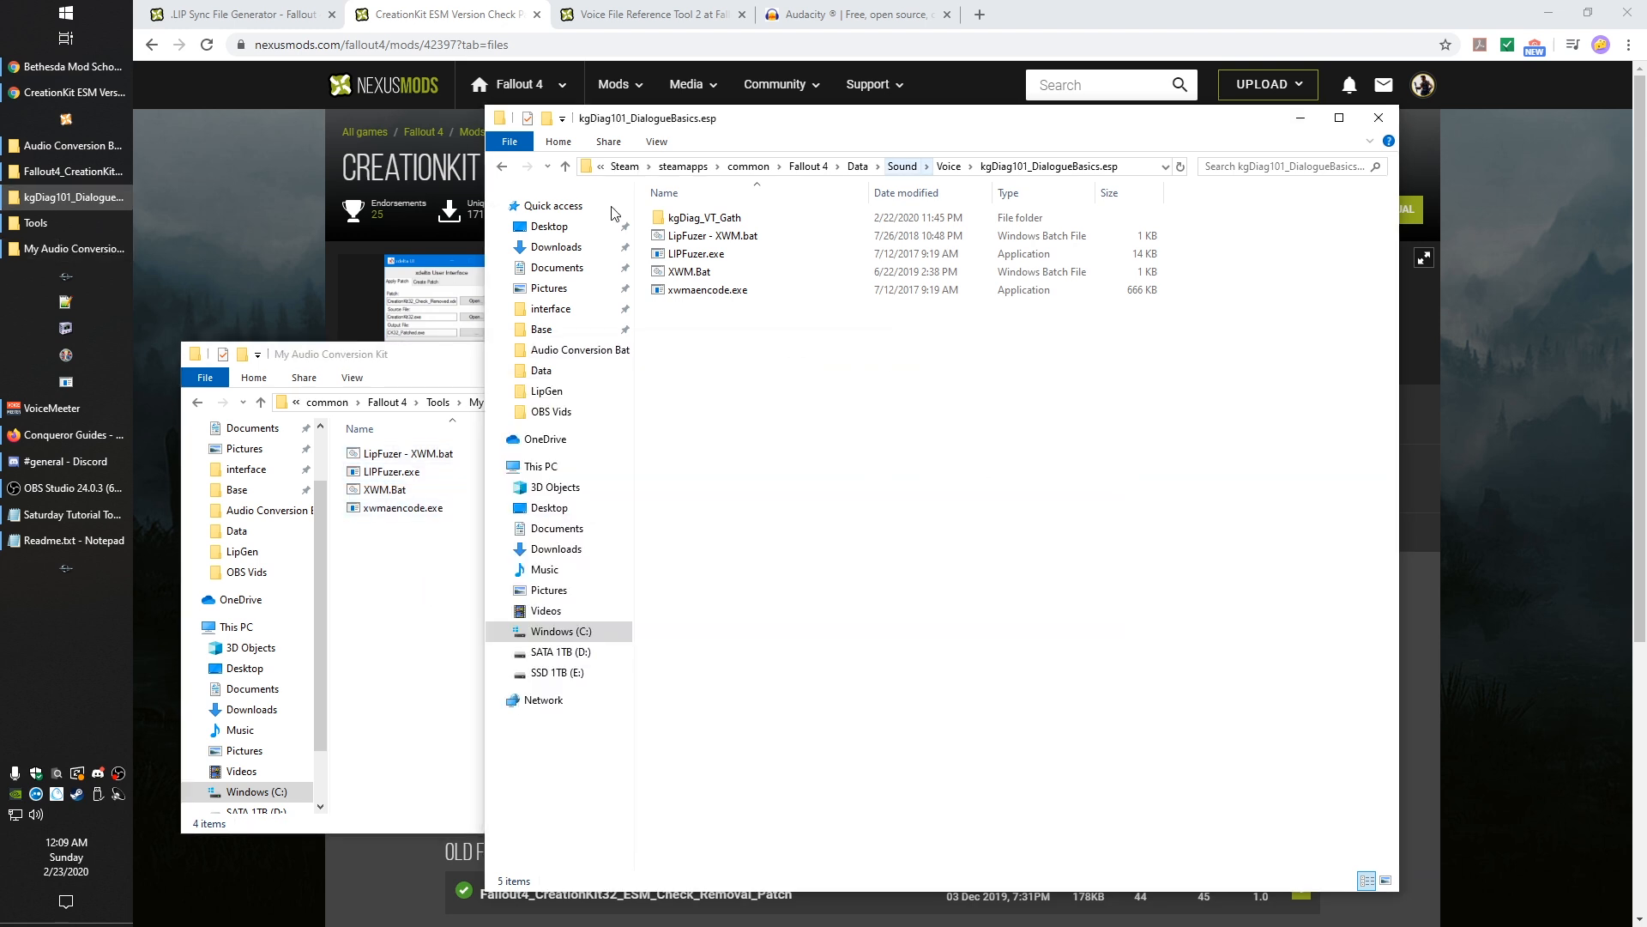
left_click(417, 644)
Step: Launch "LIPGenerator - Fallout 4.bat" from the Fallout 4 folder, view the kgDiag_VT_Gath voice files, and close the generator without entering a plugin
left_click(398, 403)
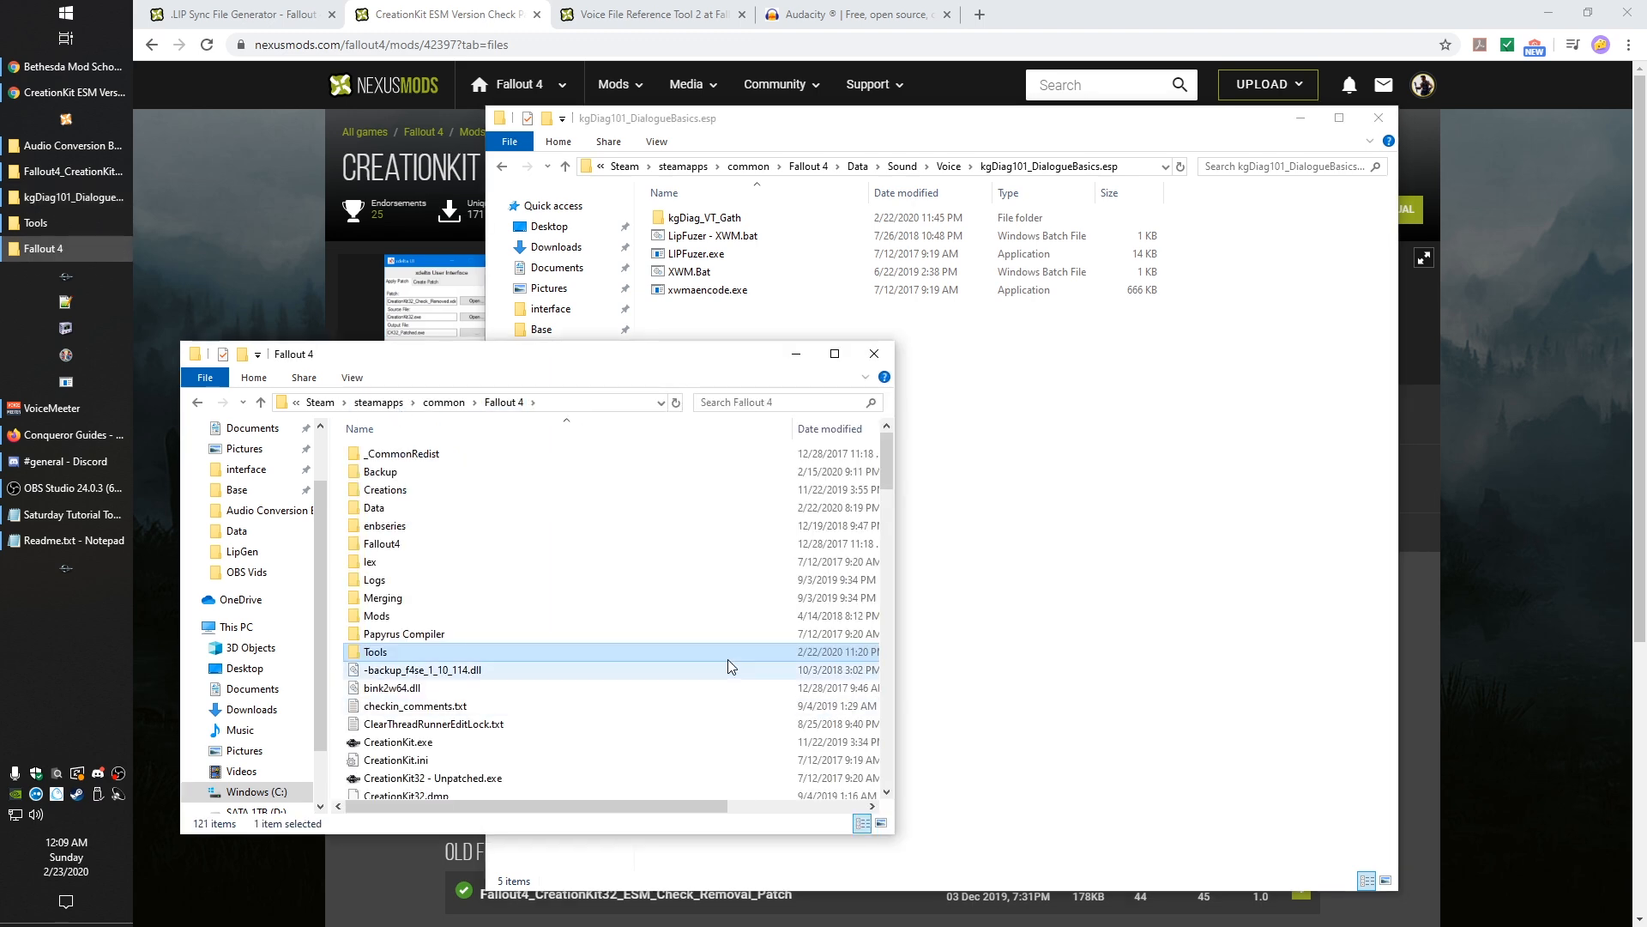
scroll(645, 601, "down", 20)
scroll(639, 600, "down", 4)
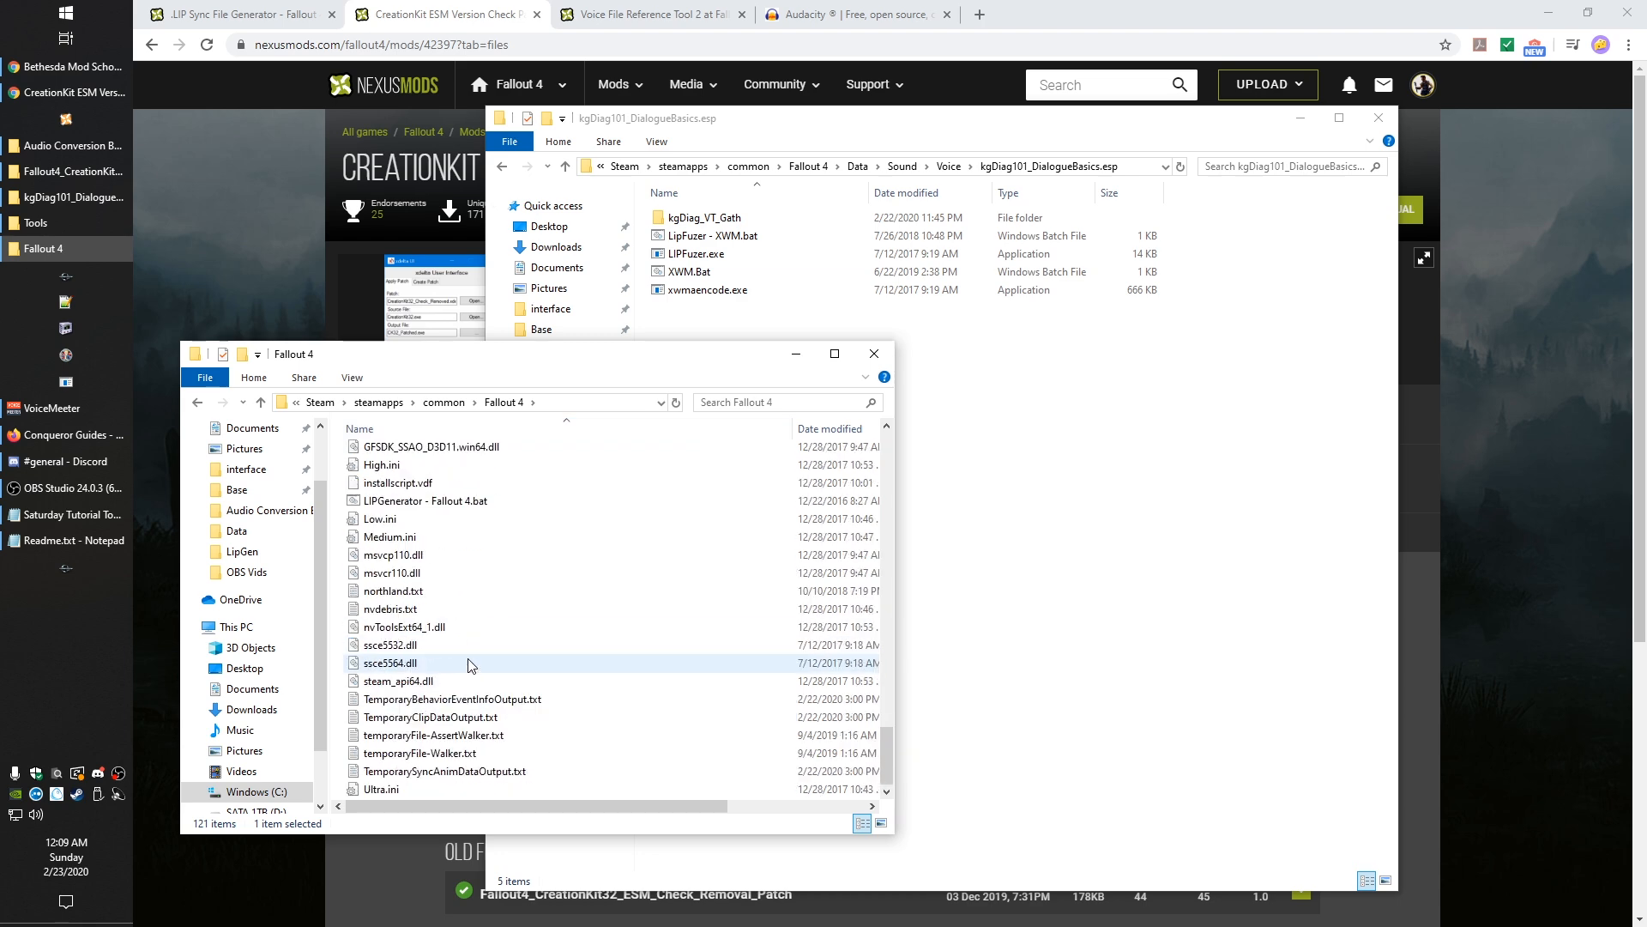
scroll(468, 665, "down", 6)
left_click(403, 541)
double_click(403, 540)
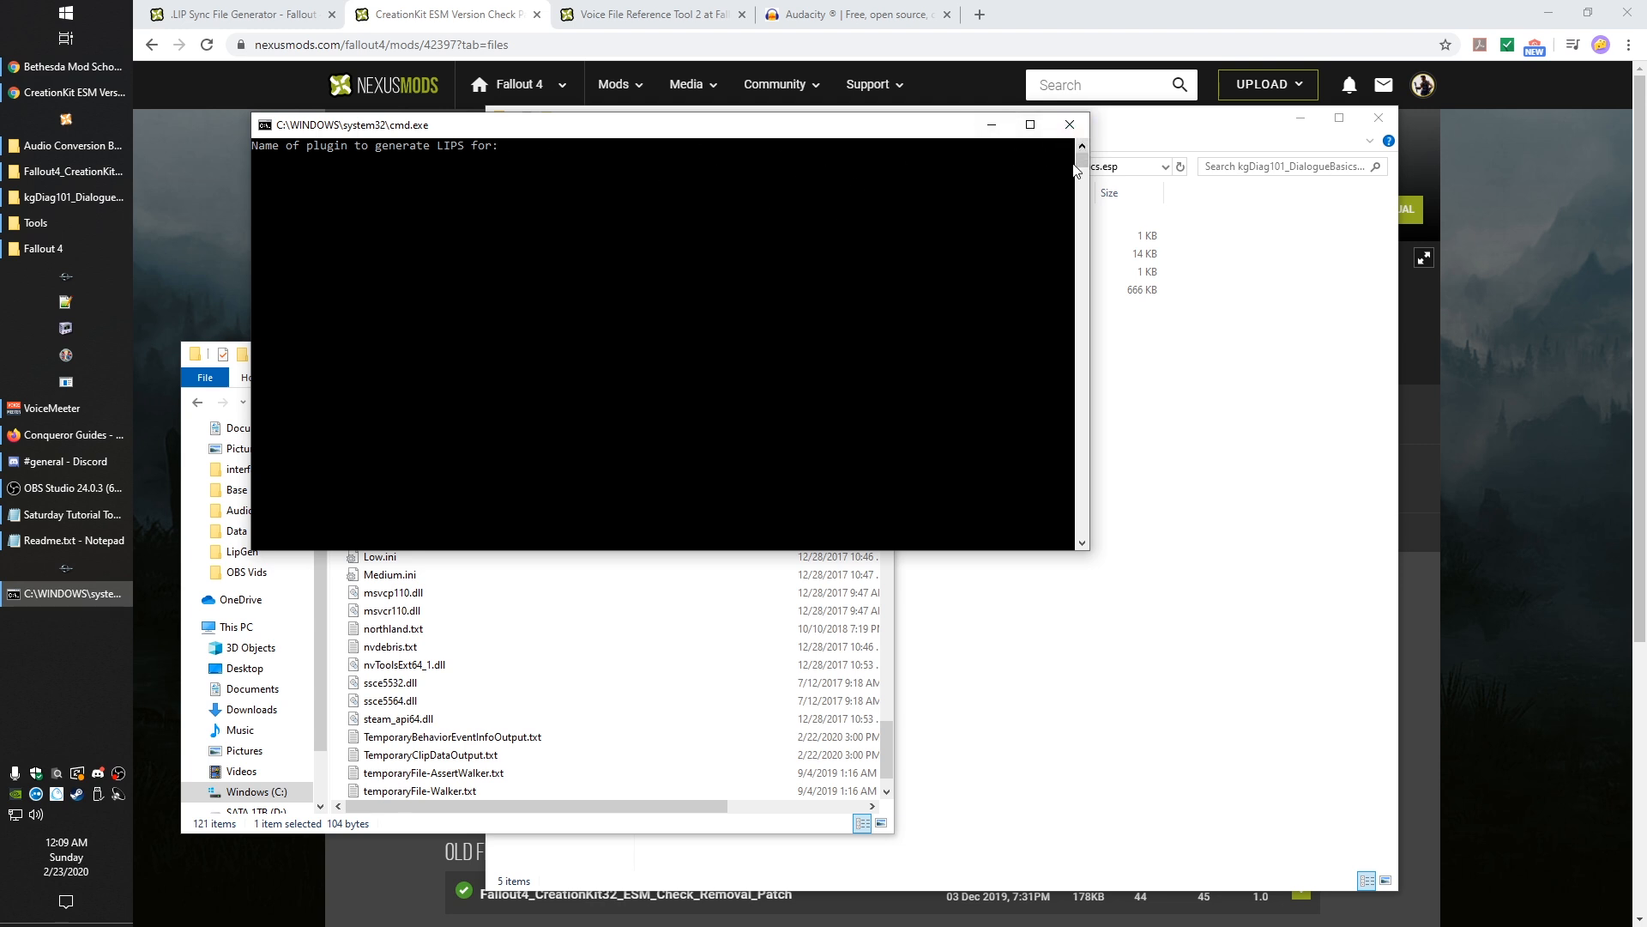
left_click(1258, 459)
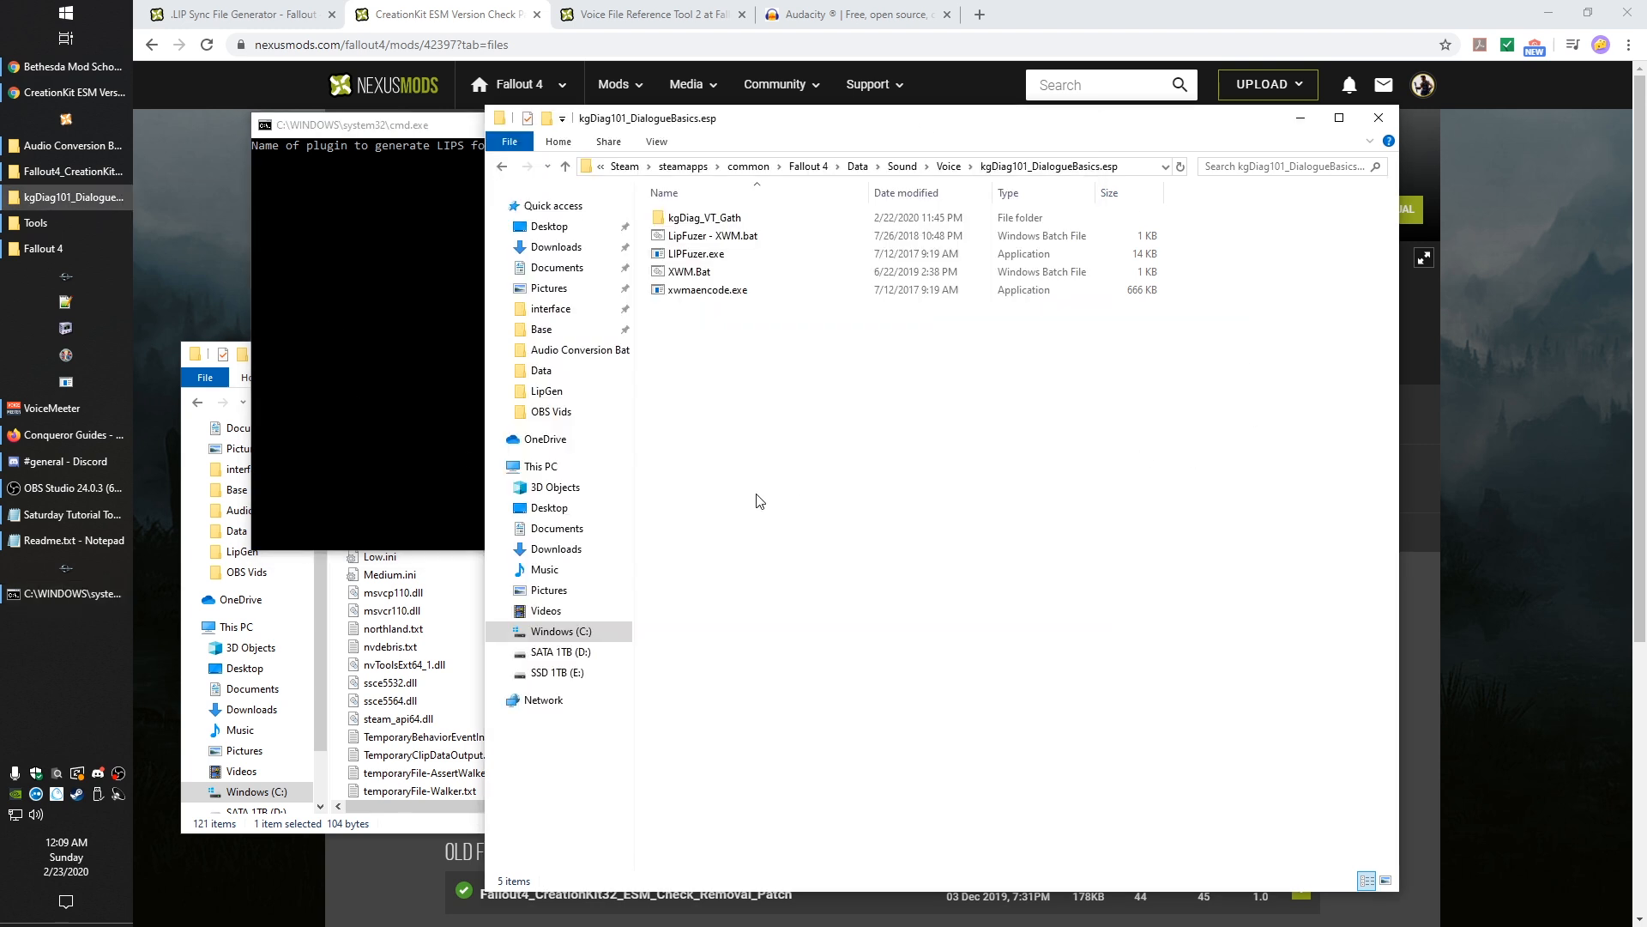
double_click(716, 216)
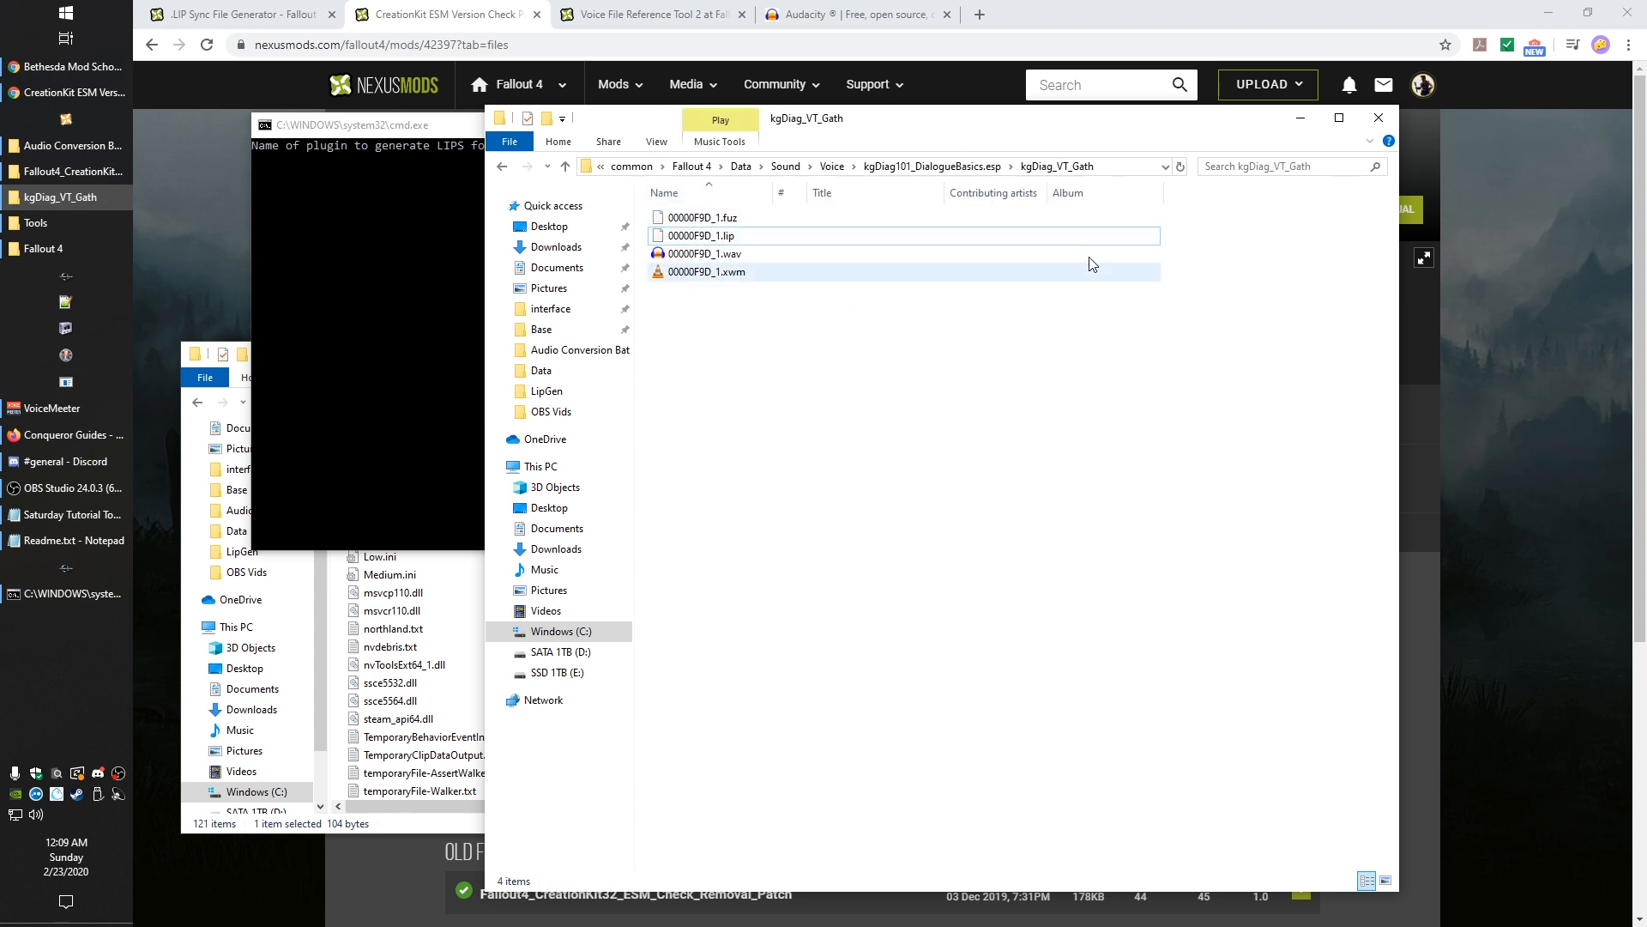
left_click(381, 319)
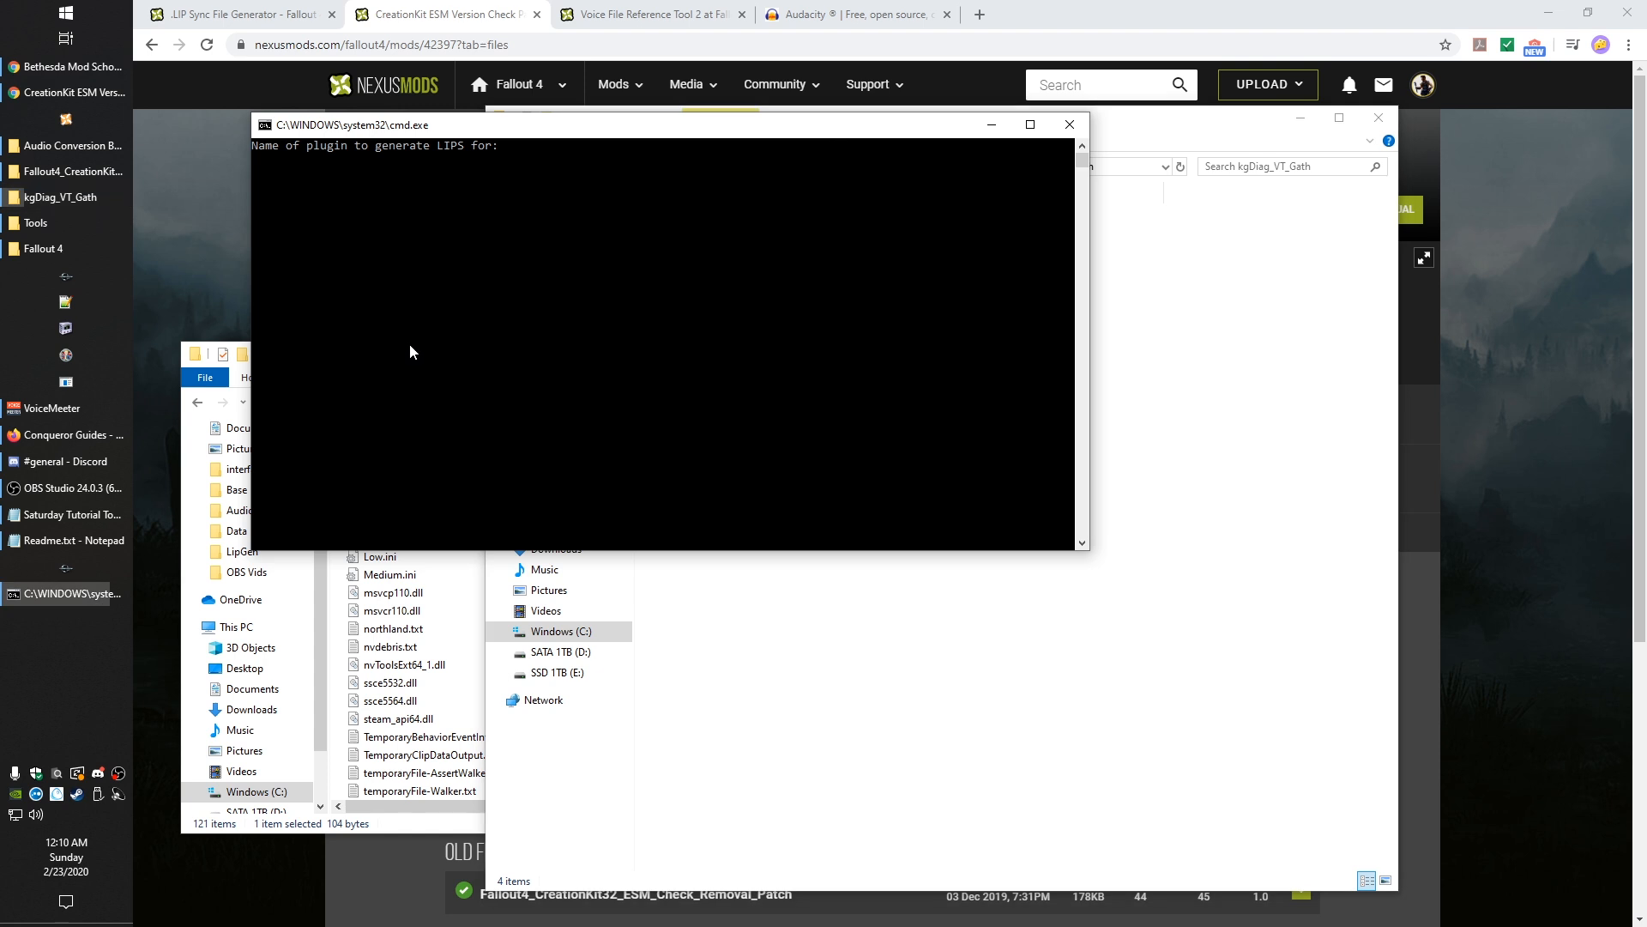
left_click(1070, 124)
Step: Delete 00000F9D_1.fuz and 00000F9D_1.xwm from the kgDiag_VT_Gath folder
left_click(970, 165)
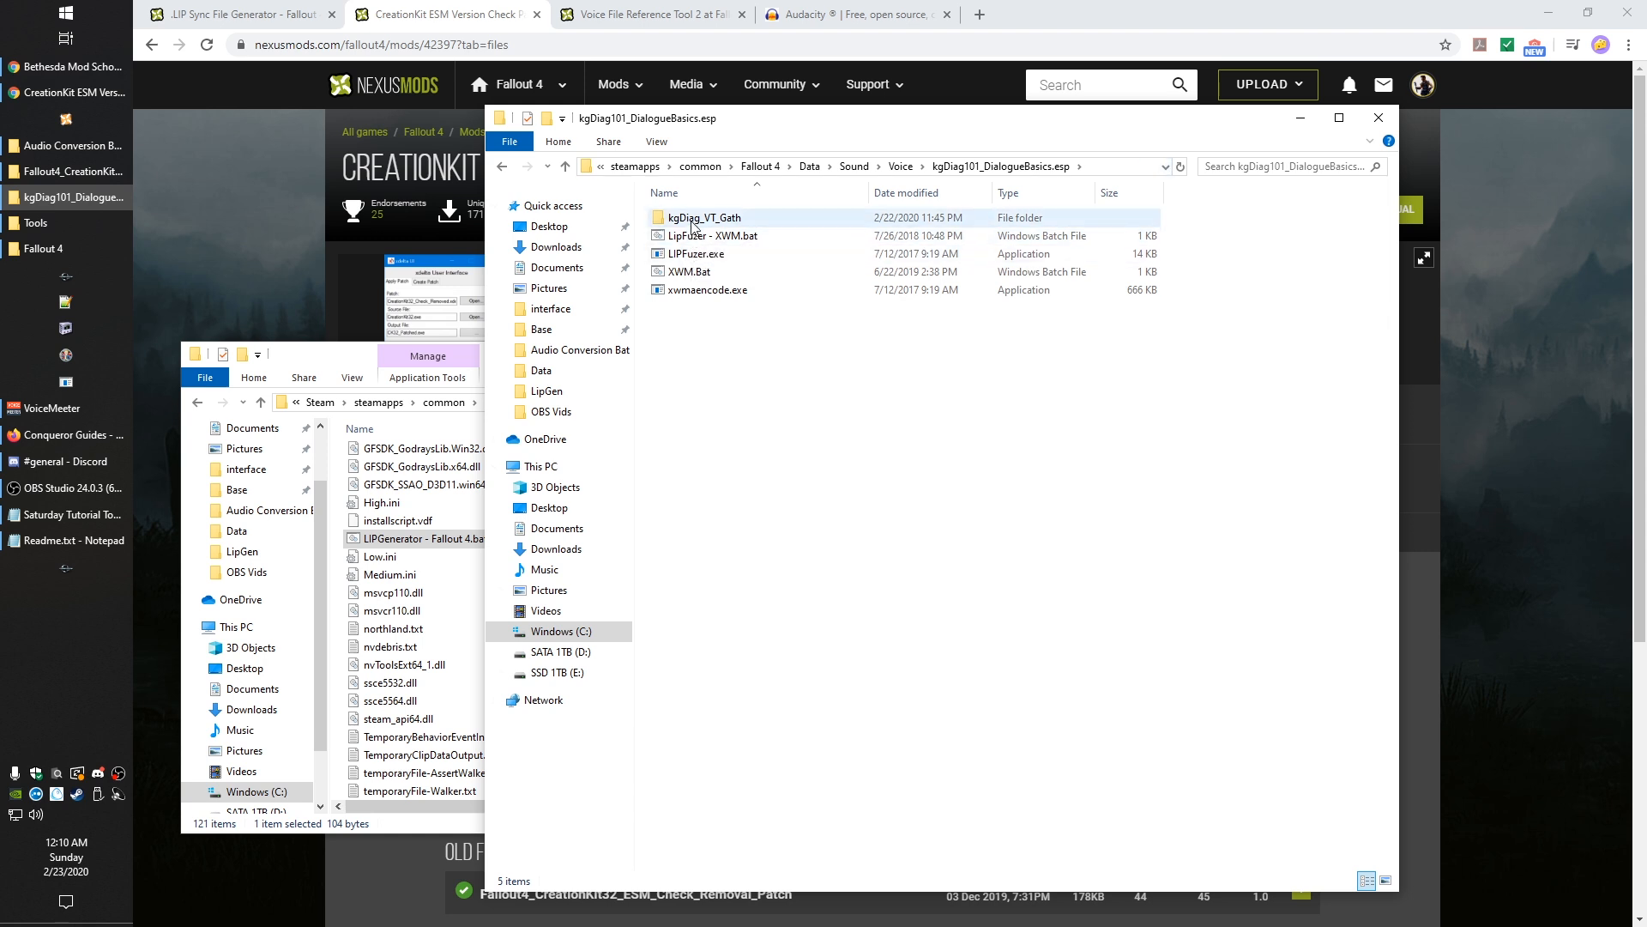
double_click(704, 218)
left_click(724, 222)
key("Delete")
left_click(718, 258)
key("Delete")
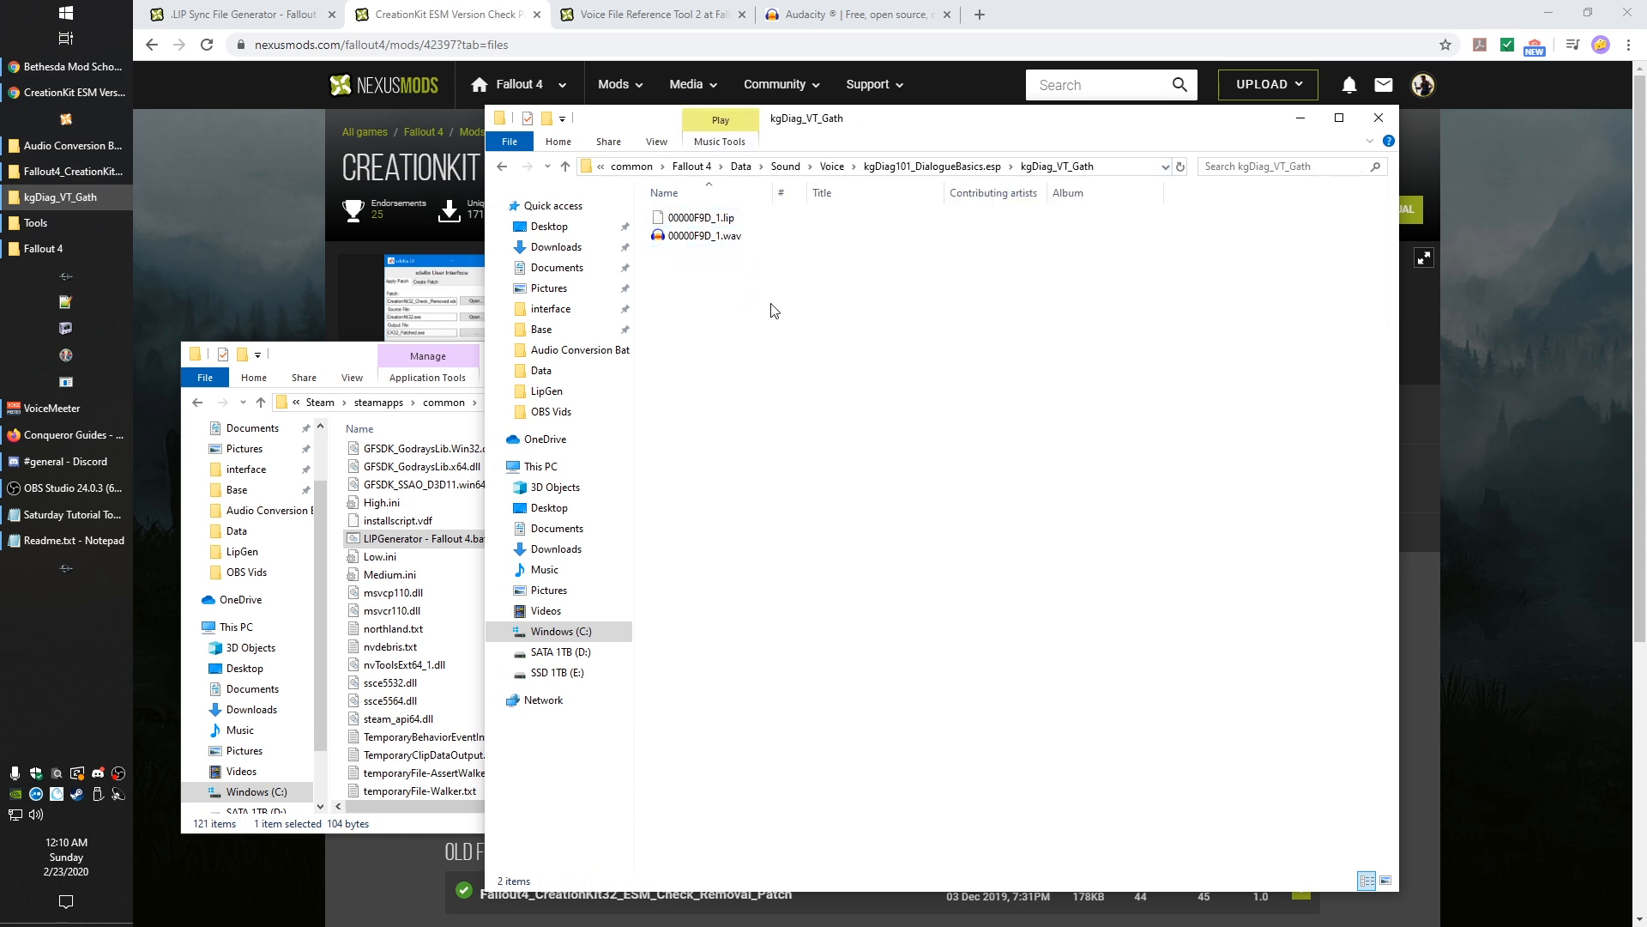
Step: Run XWM.Bat in the kgDiag101_DialogueBasics.esp folder to encode the WAV file to XWM, finish the script, and open kgDiag_VT_Gath
left_click(950, 167)
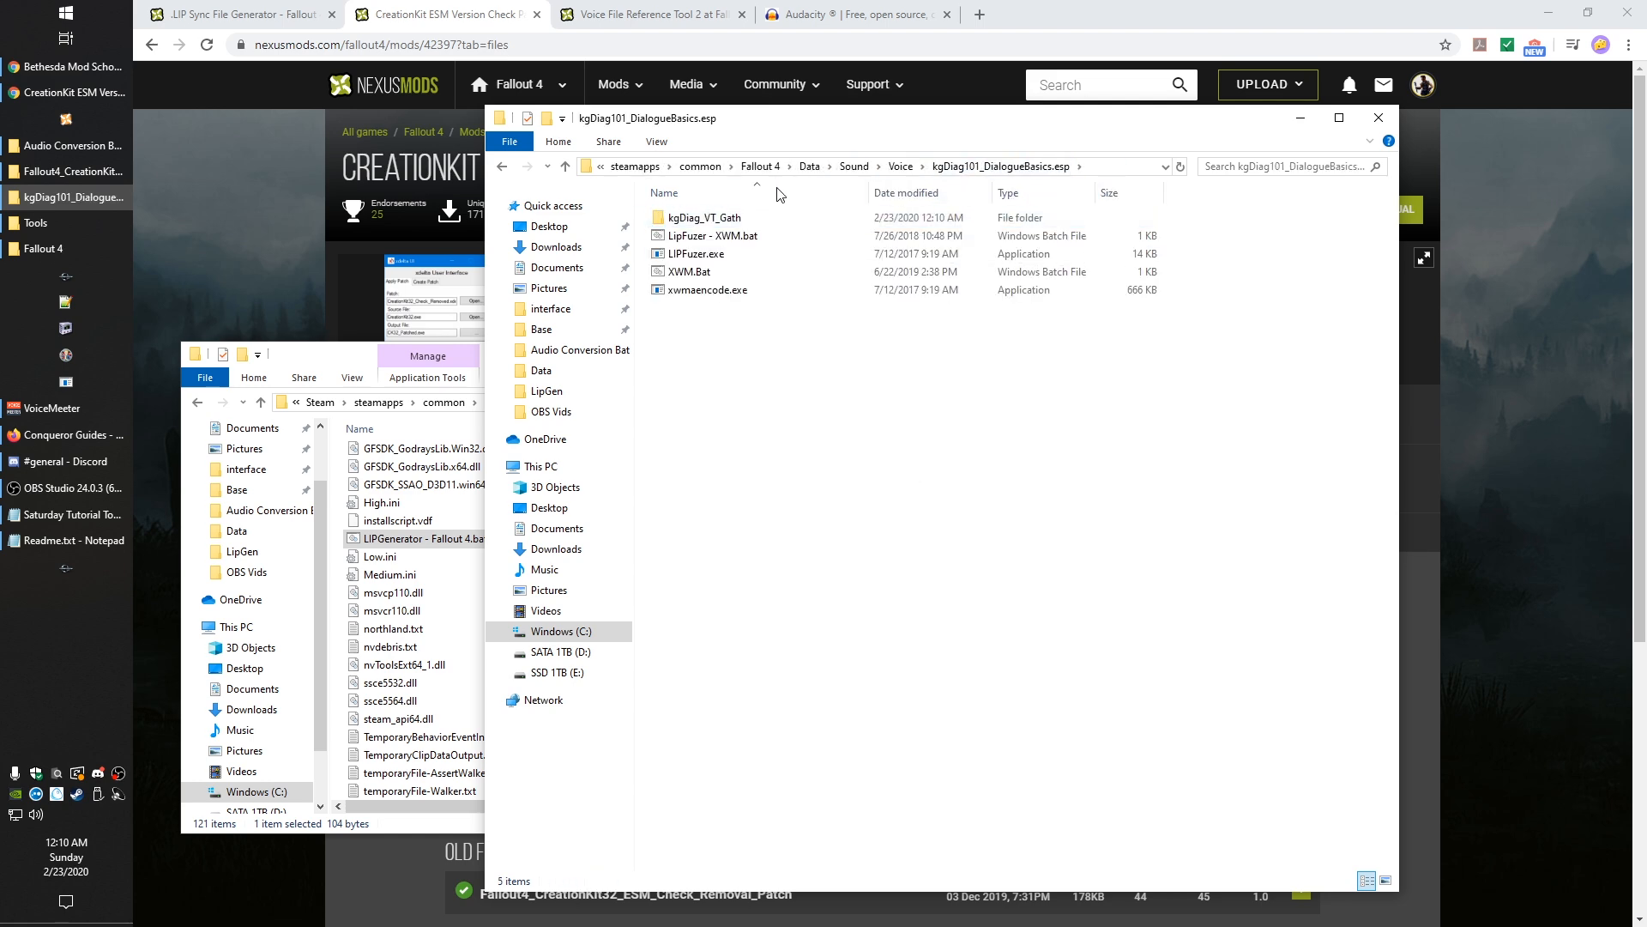
double_click(686, 272)
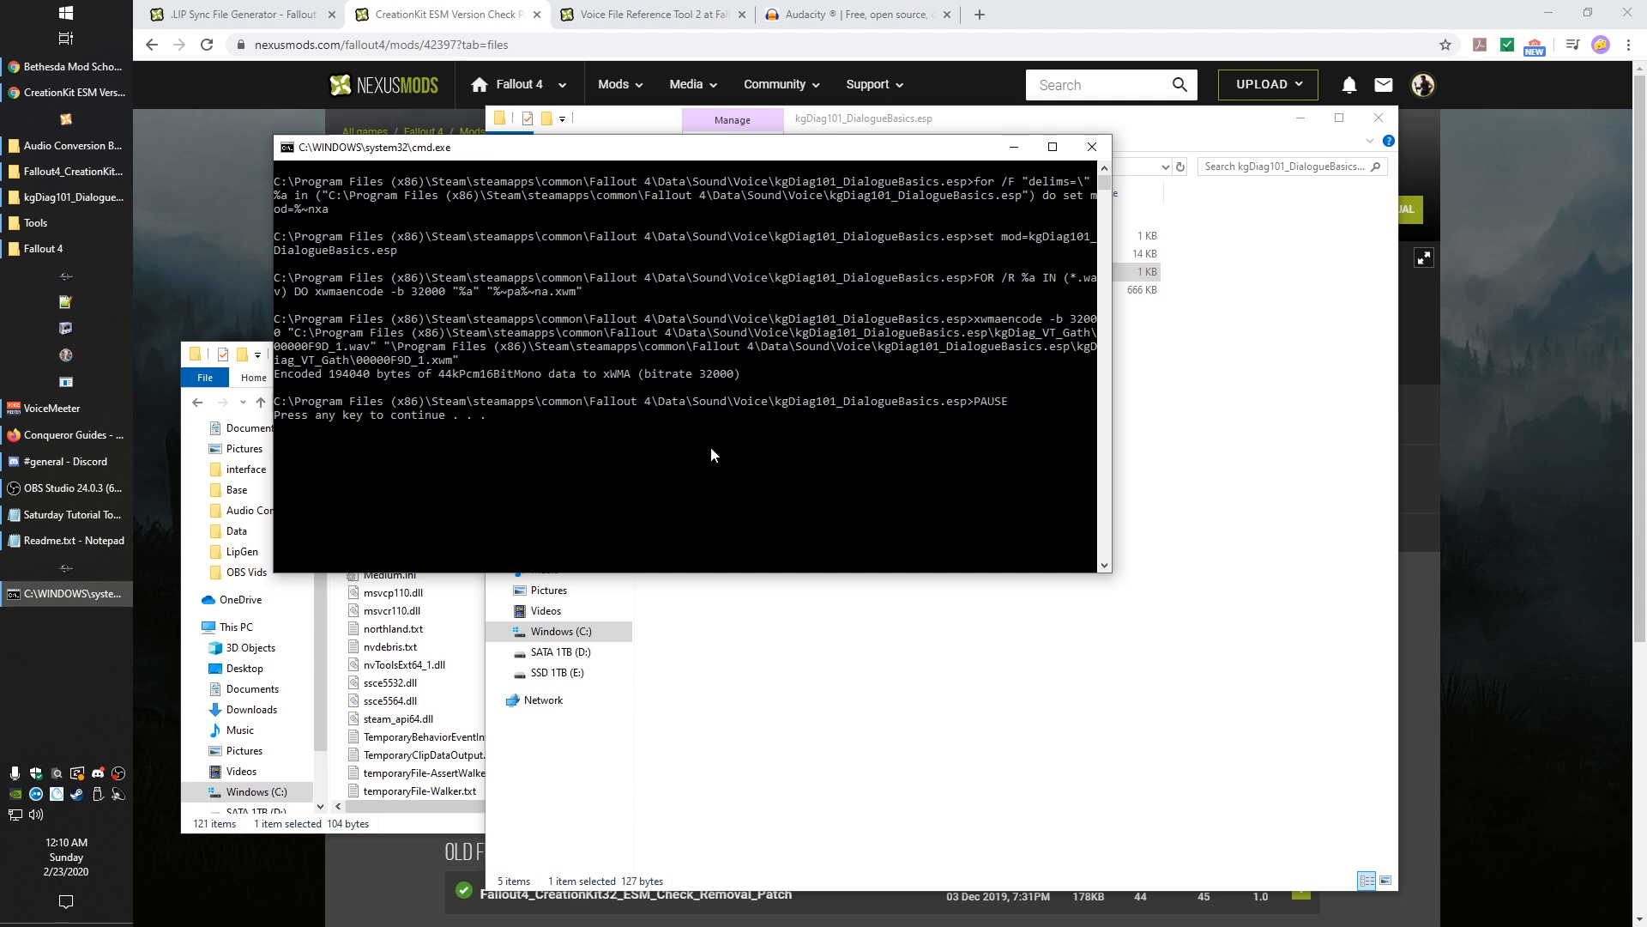
left_click(1243, 418)
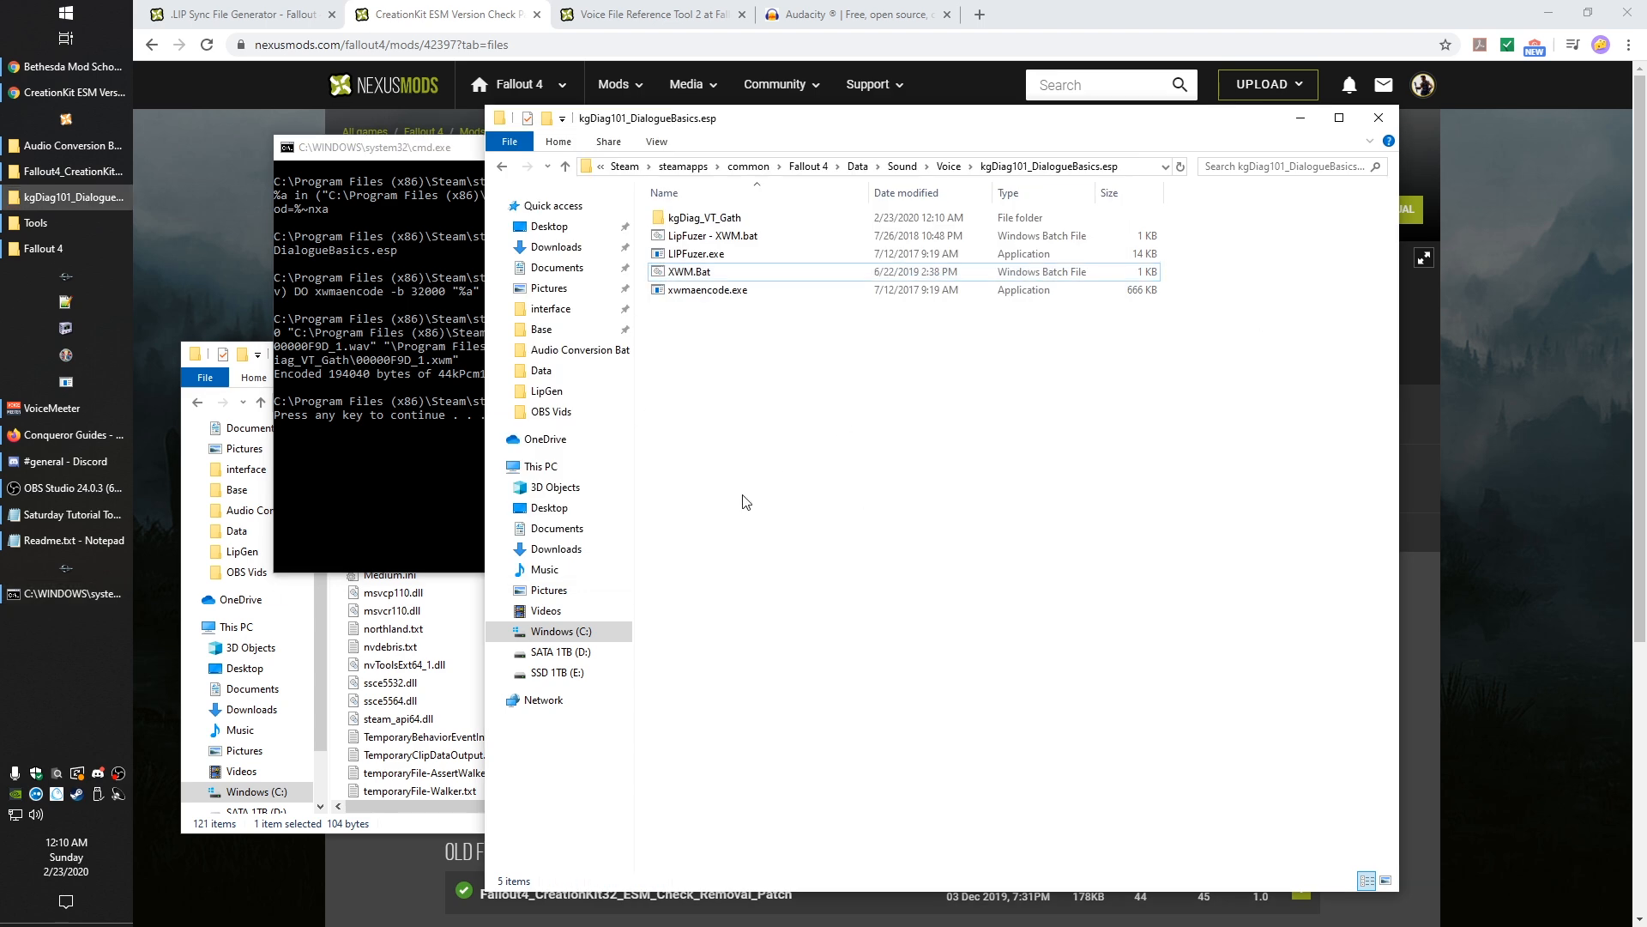
left_click(368, 163)
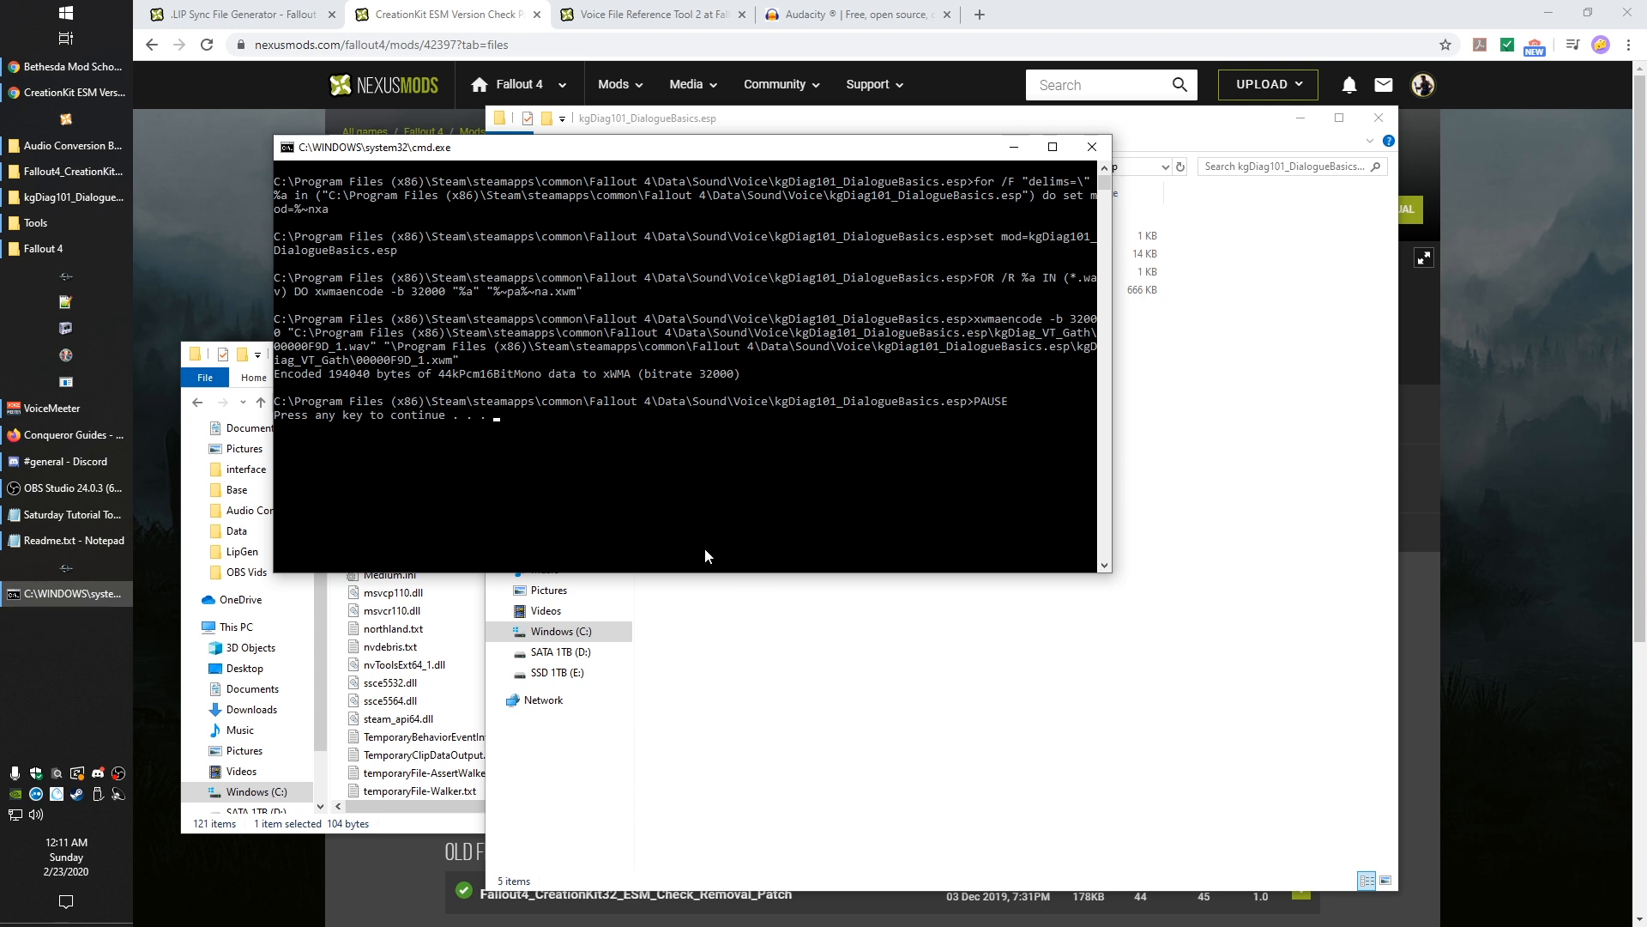
key("Return")
double_click(705, 218)
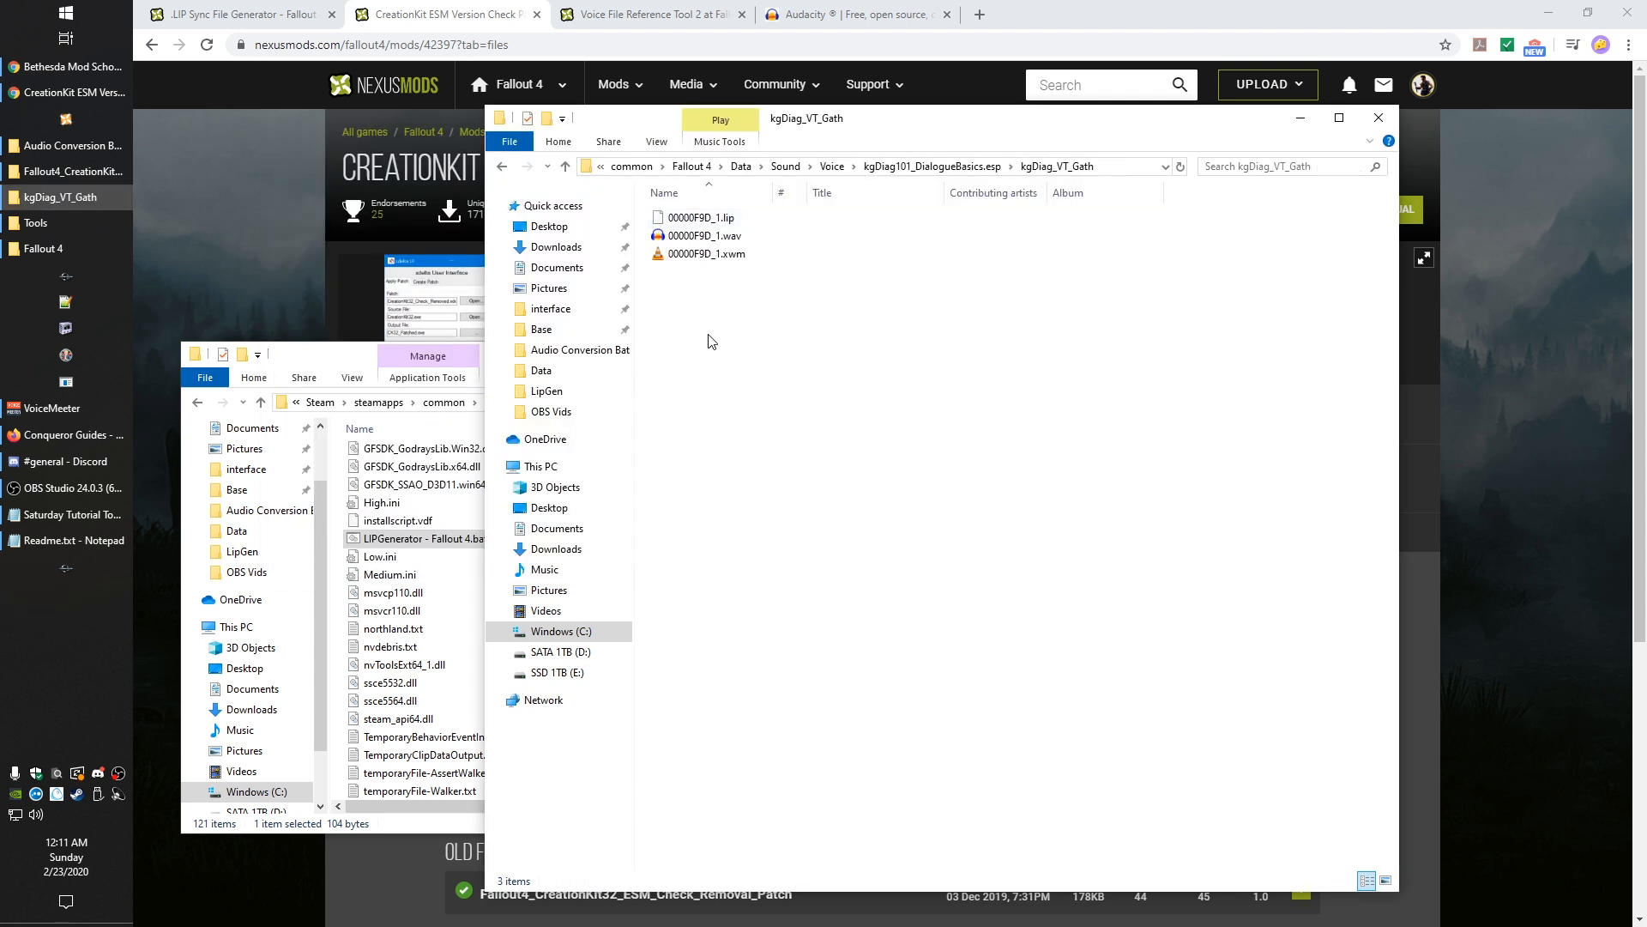
Step: View the audio properties of 00000F9D_1.wav and close its properties without changes
right_click(708, 232)
left_click(761, 716)
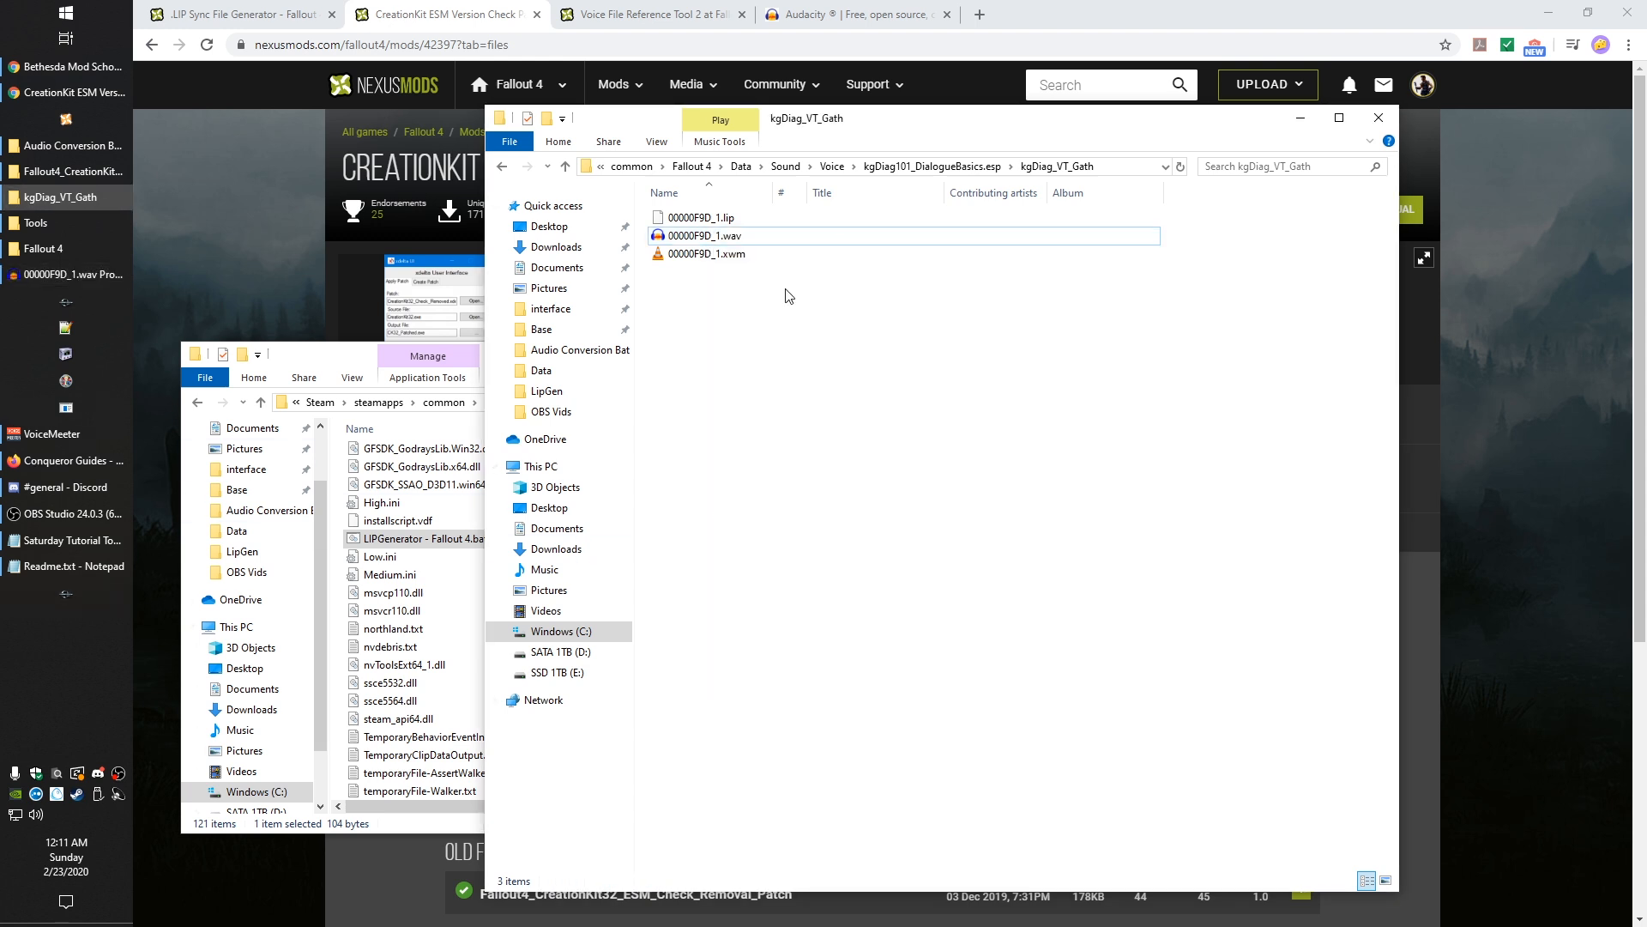
right_click(719, 237)
left_click(771, 722)
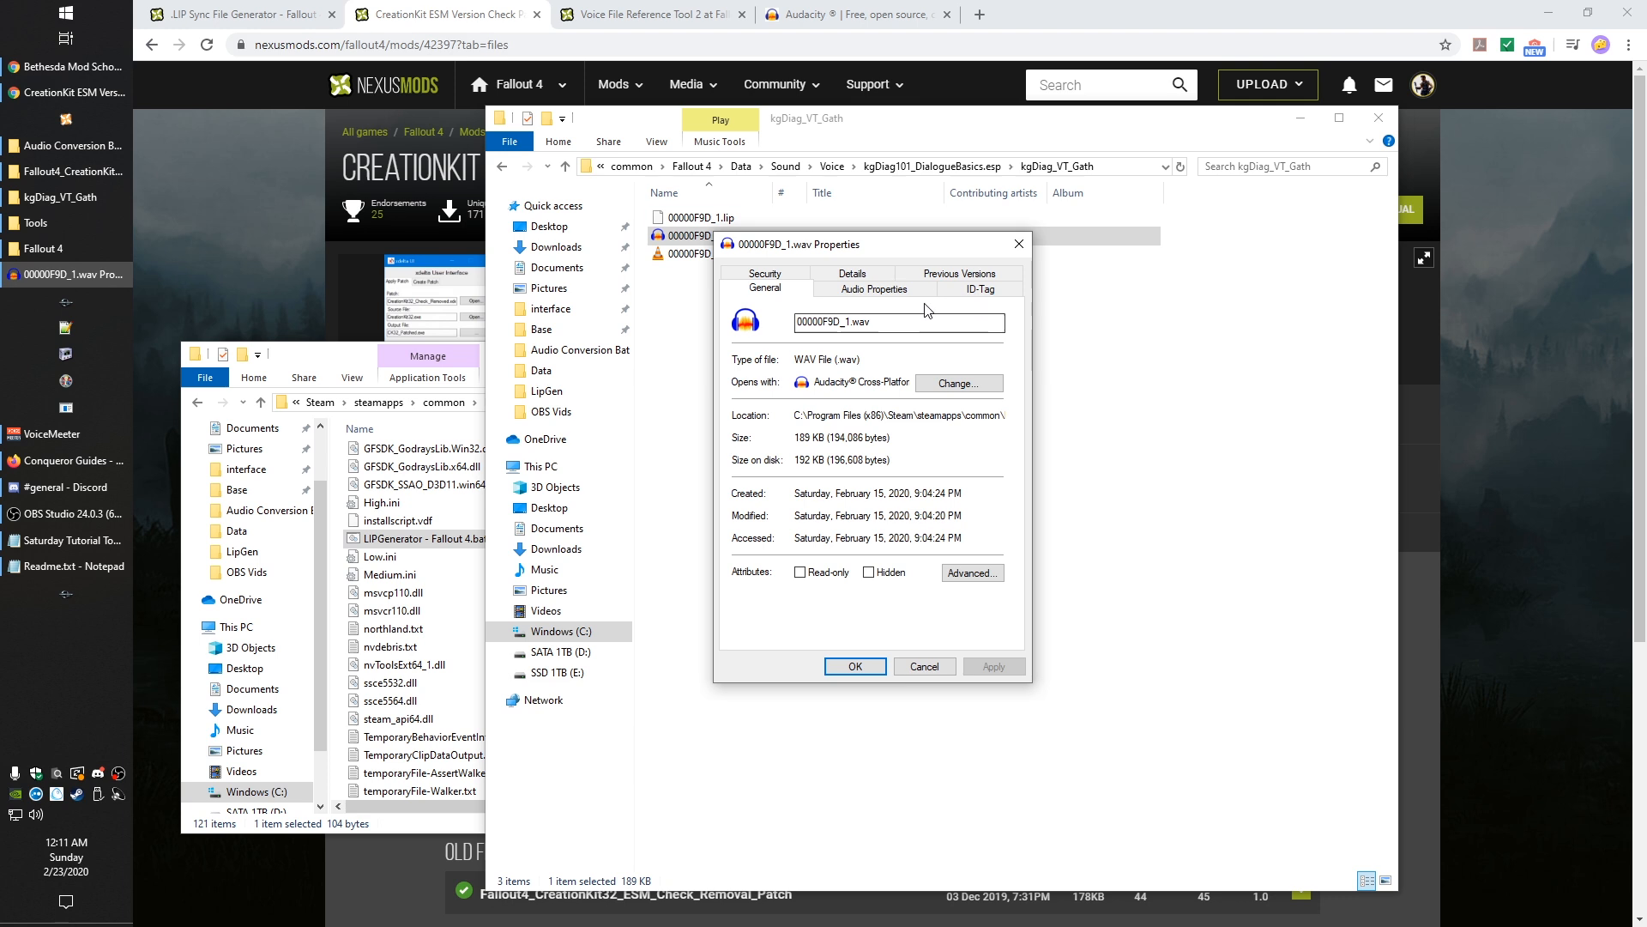
left_click(873, 289)
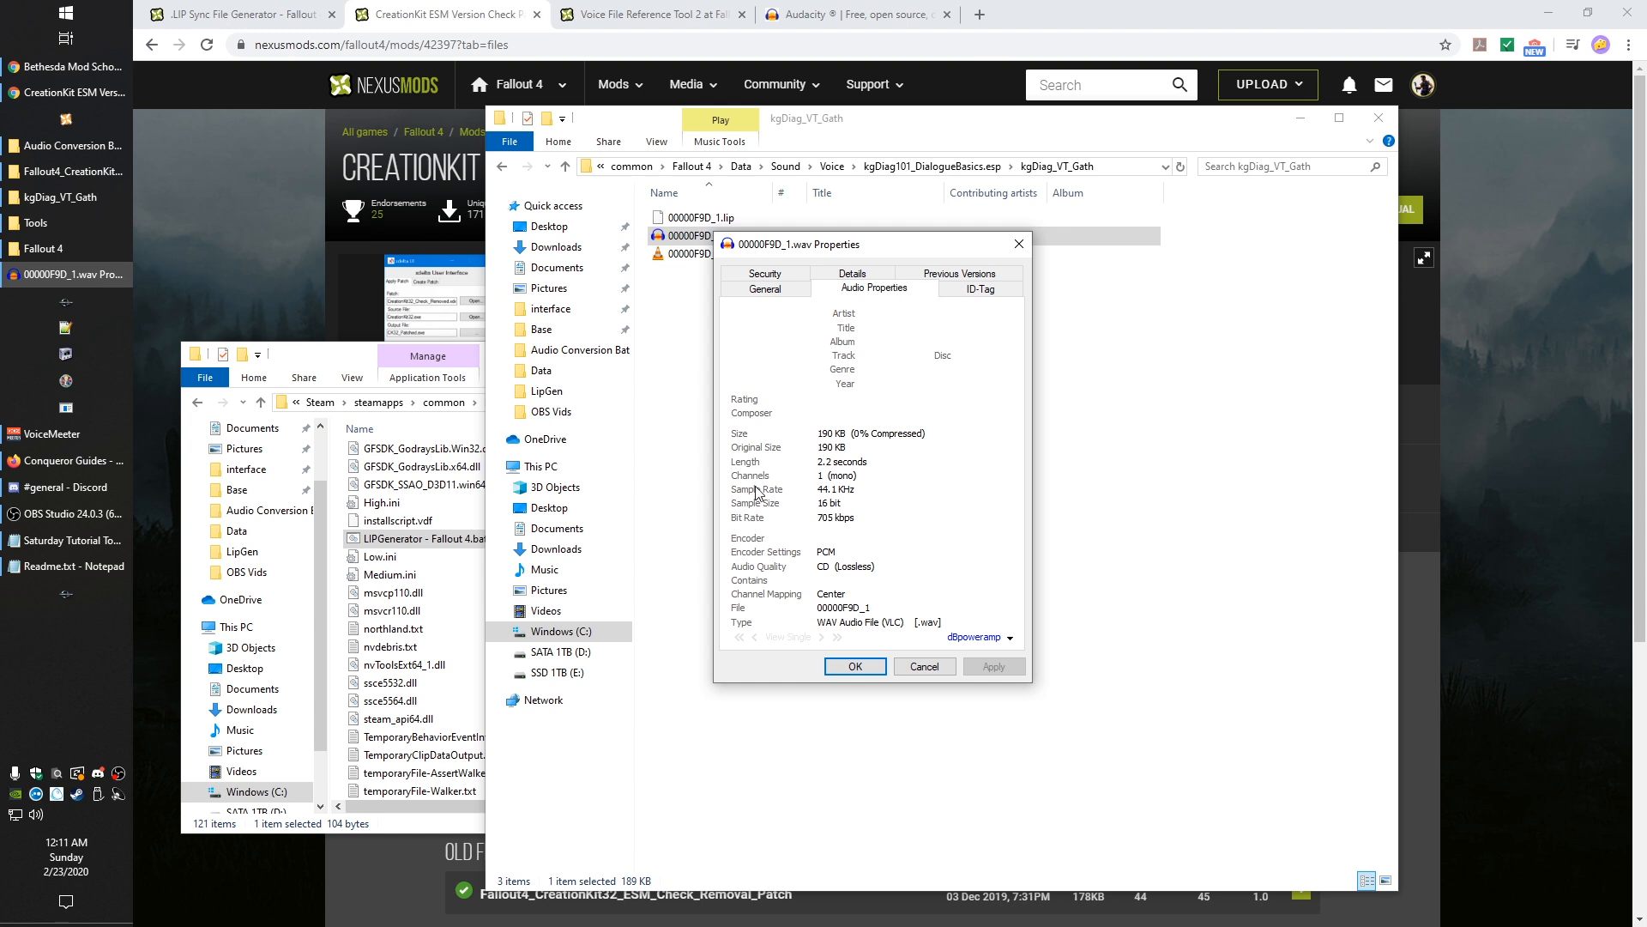
left_click(934, 668)
left_click(949, 671)
Step: View the Wave encoding settings for 00000F9D_1.wav in dBpoweramp Music Converter and close it without converting
right_click(717, 238)
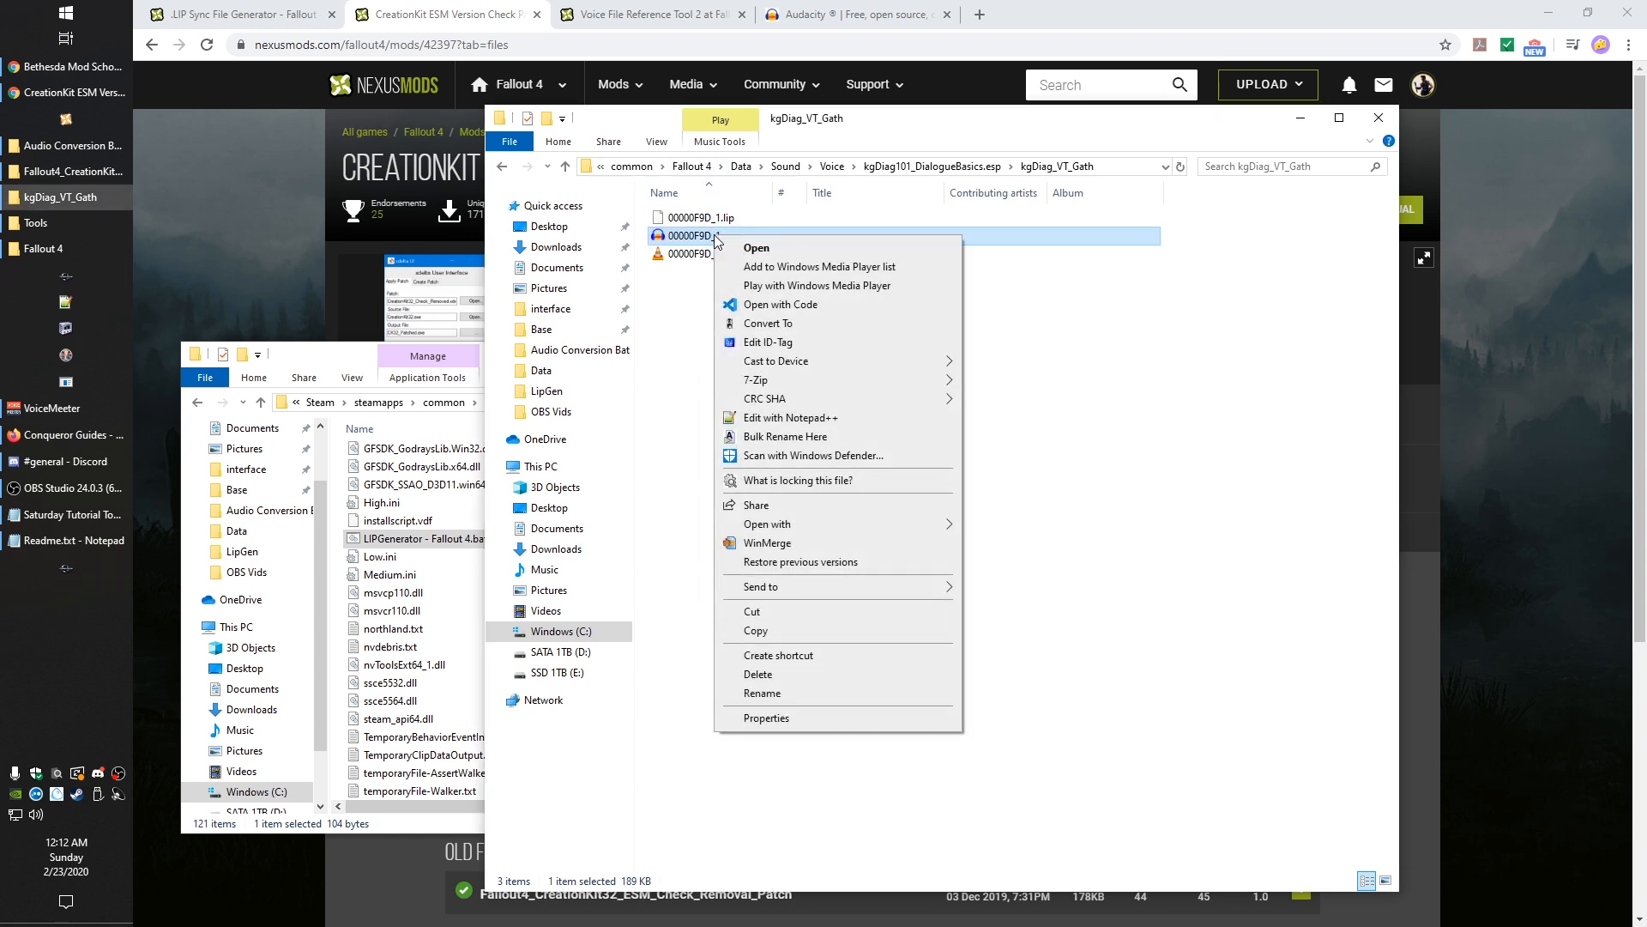
left_click_drag(681, 356, 940, 408)
left_click(719, 240)
right_click(720, 244)
left_click(785, 331)
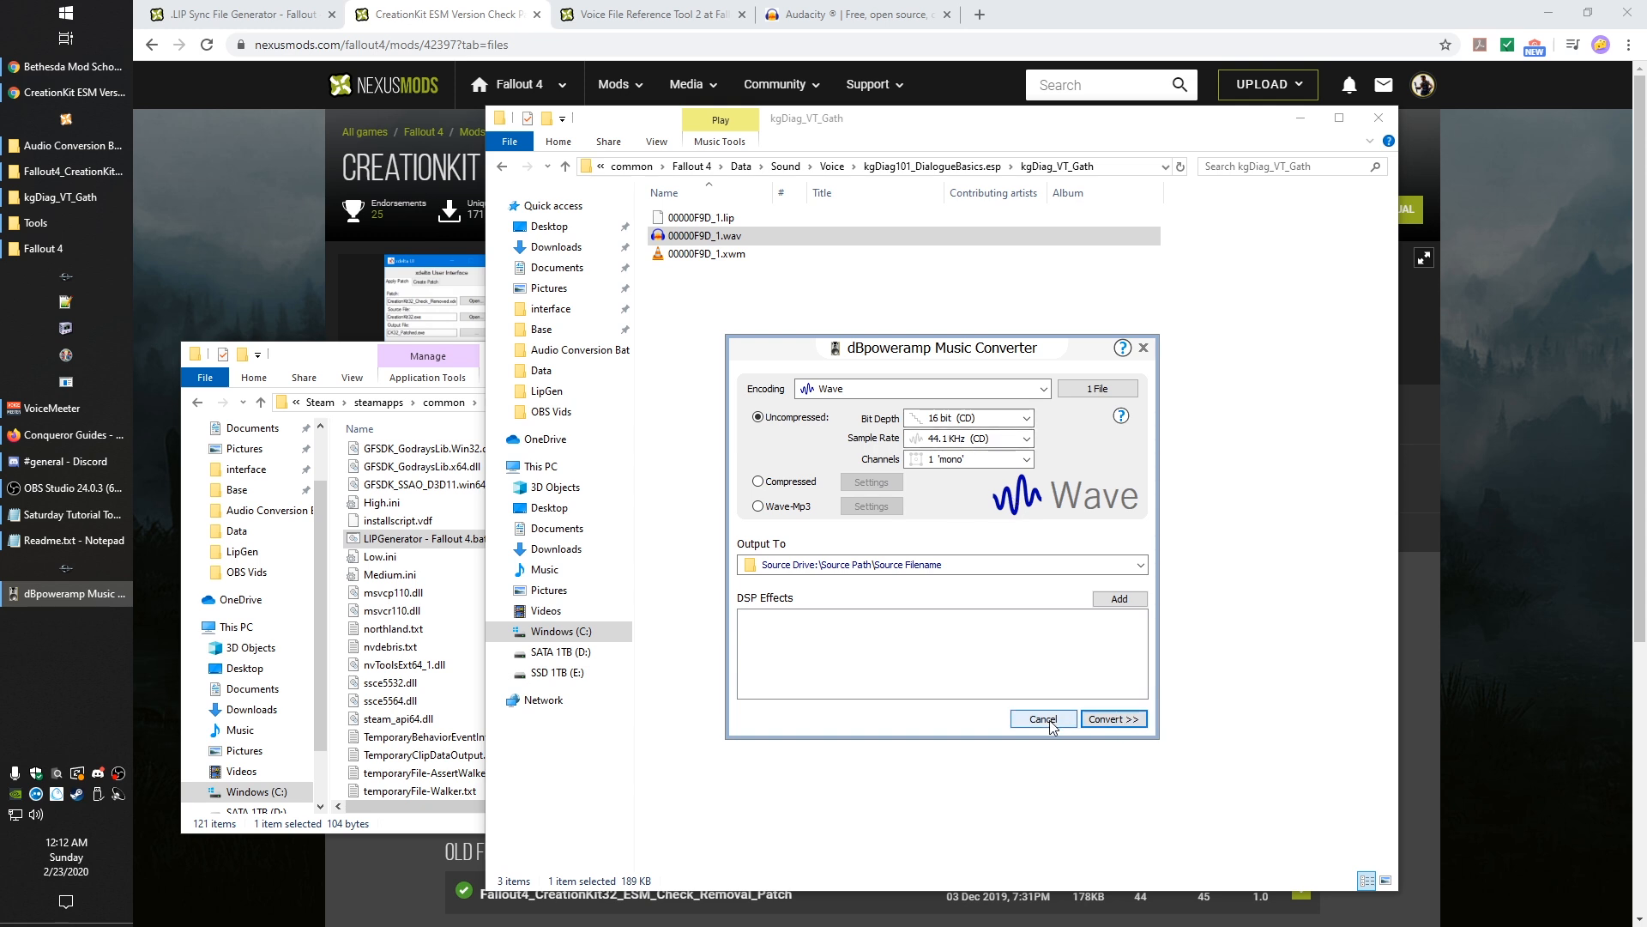
left_click(1144, 348)
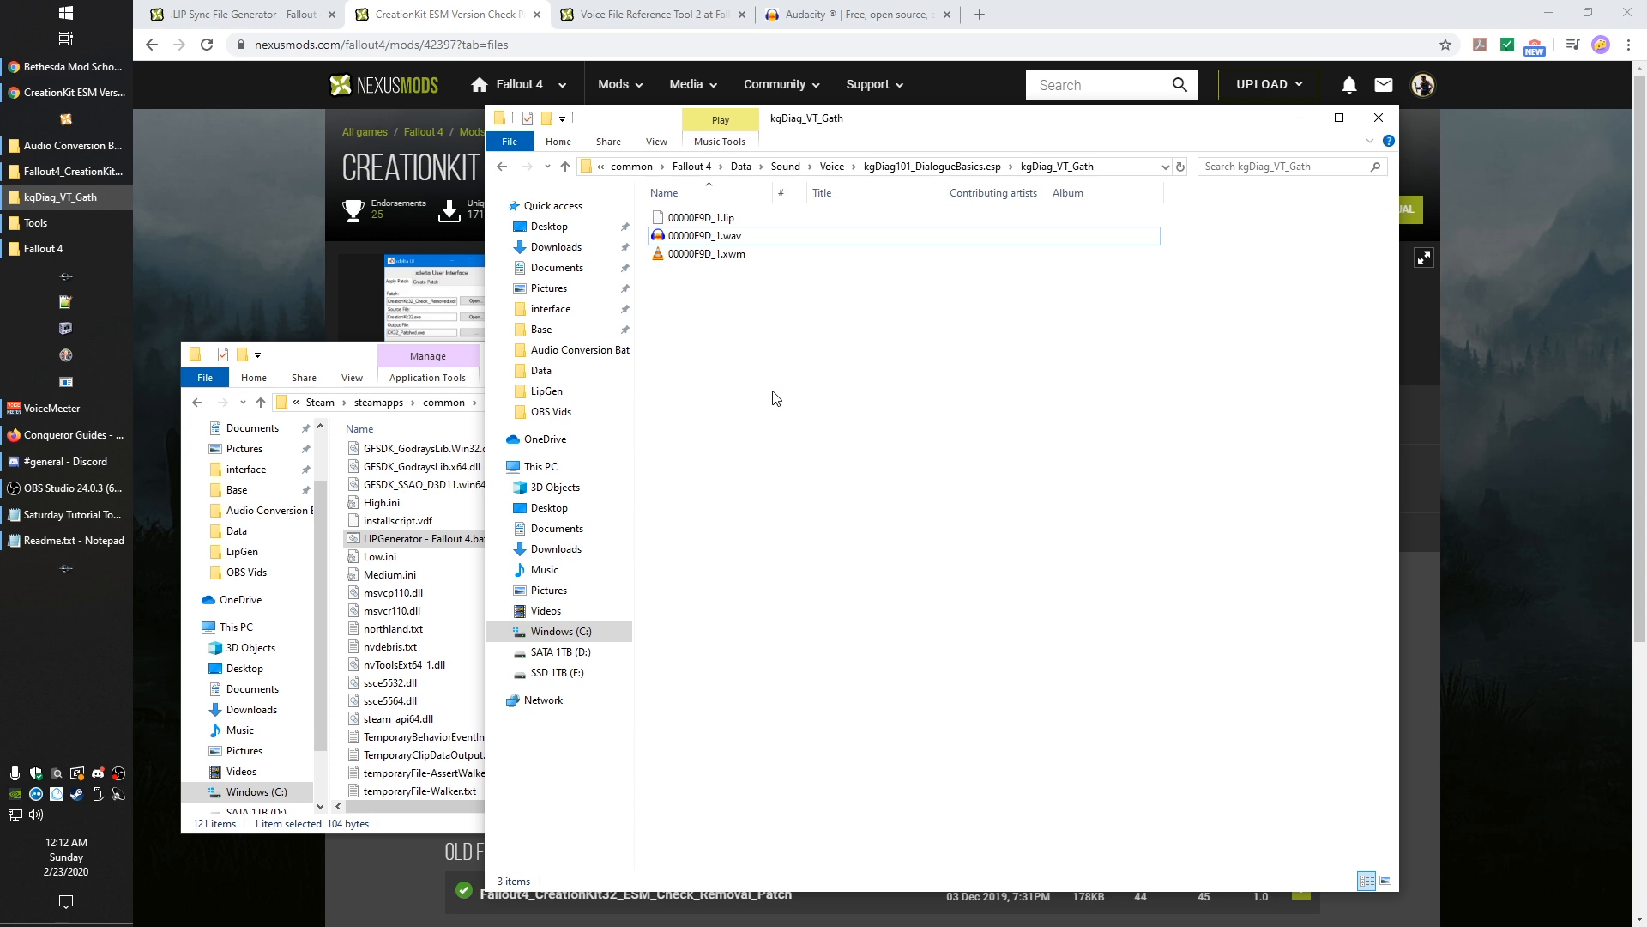
Step: Check the details of 00000F9D_1.wav and 00000F9D_1.xwm in the kgDiag_VT_Gath folder
mouse_move(711, 241)
left_click_drag(837, 383, 842, 417)
right_click(692, 236)
left_click(653, 325)
left_click(725, 237)
left_click(729, 373)
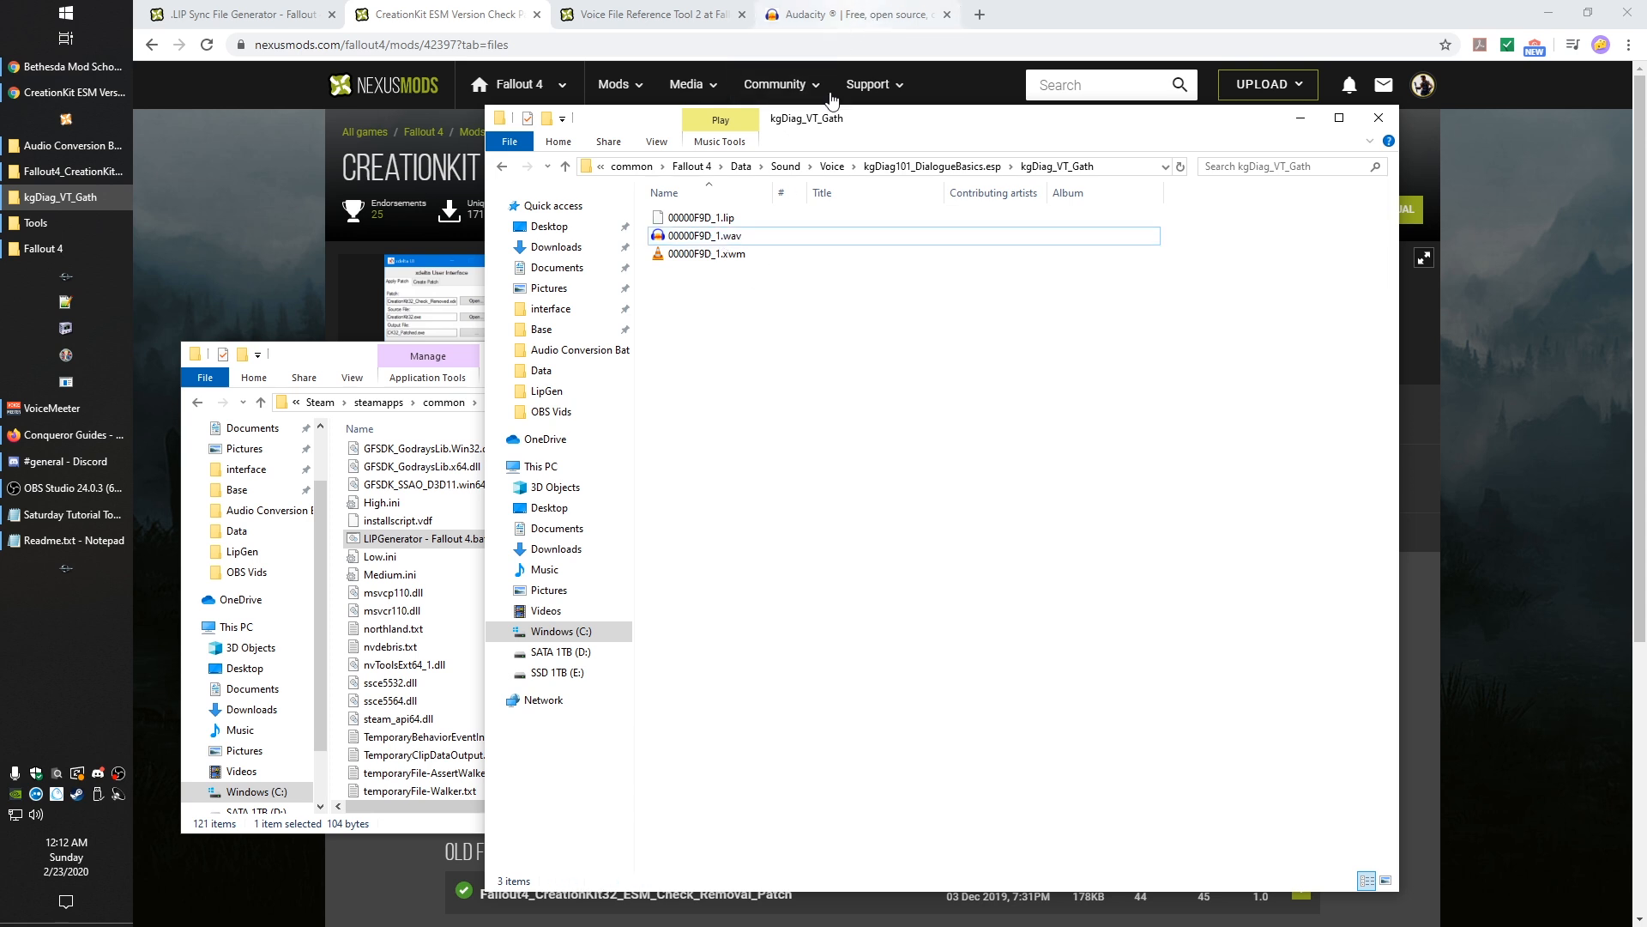
left_click(689, 240)
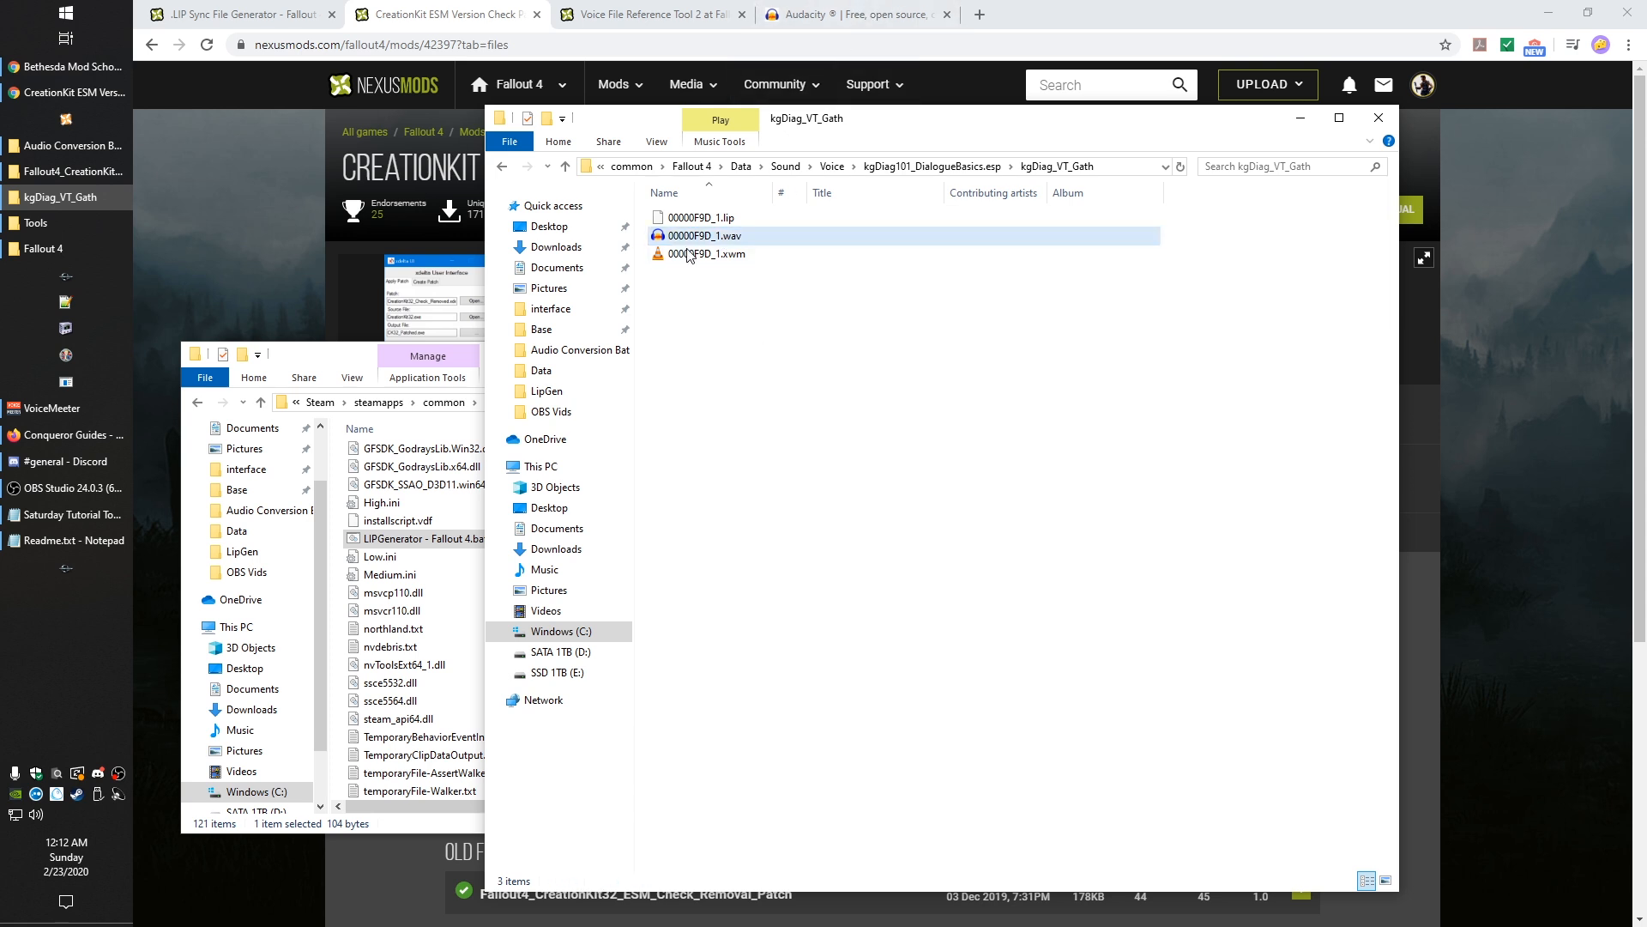
left_click(741, 366)
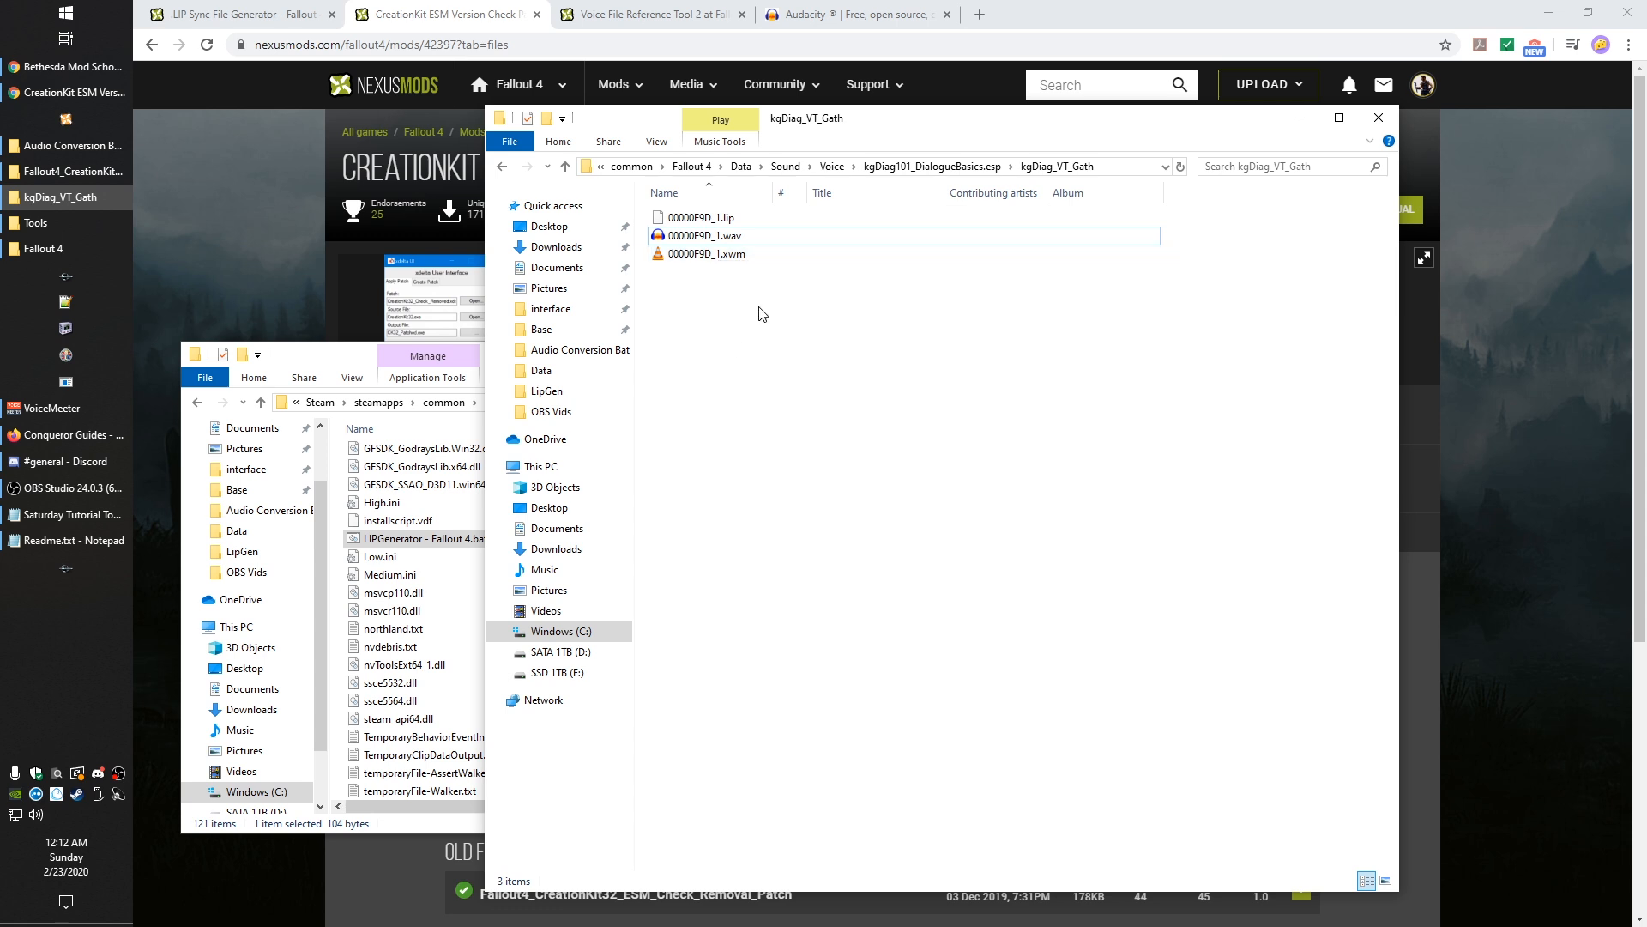
left_click(732, 255)
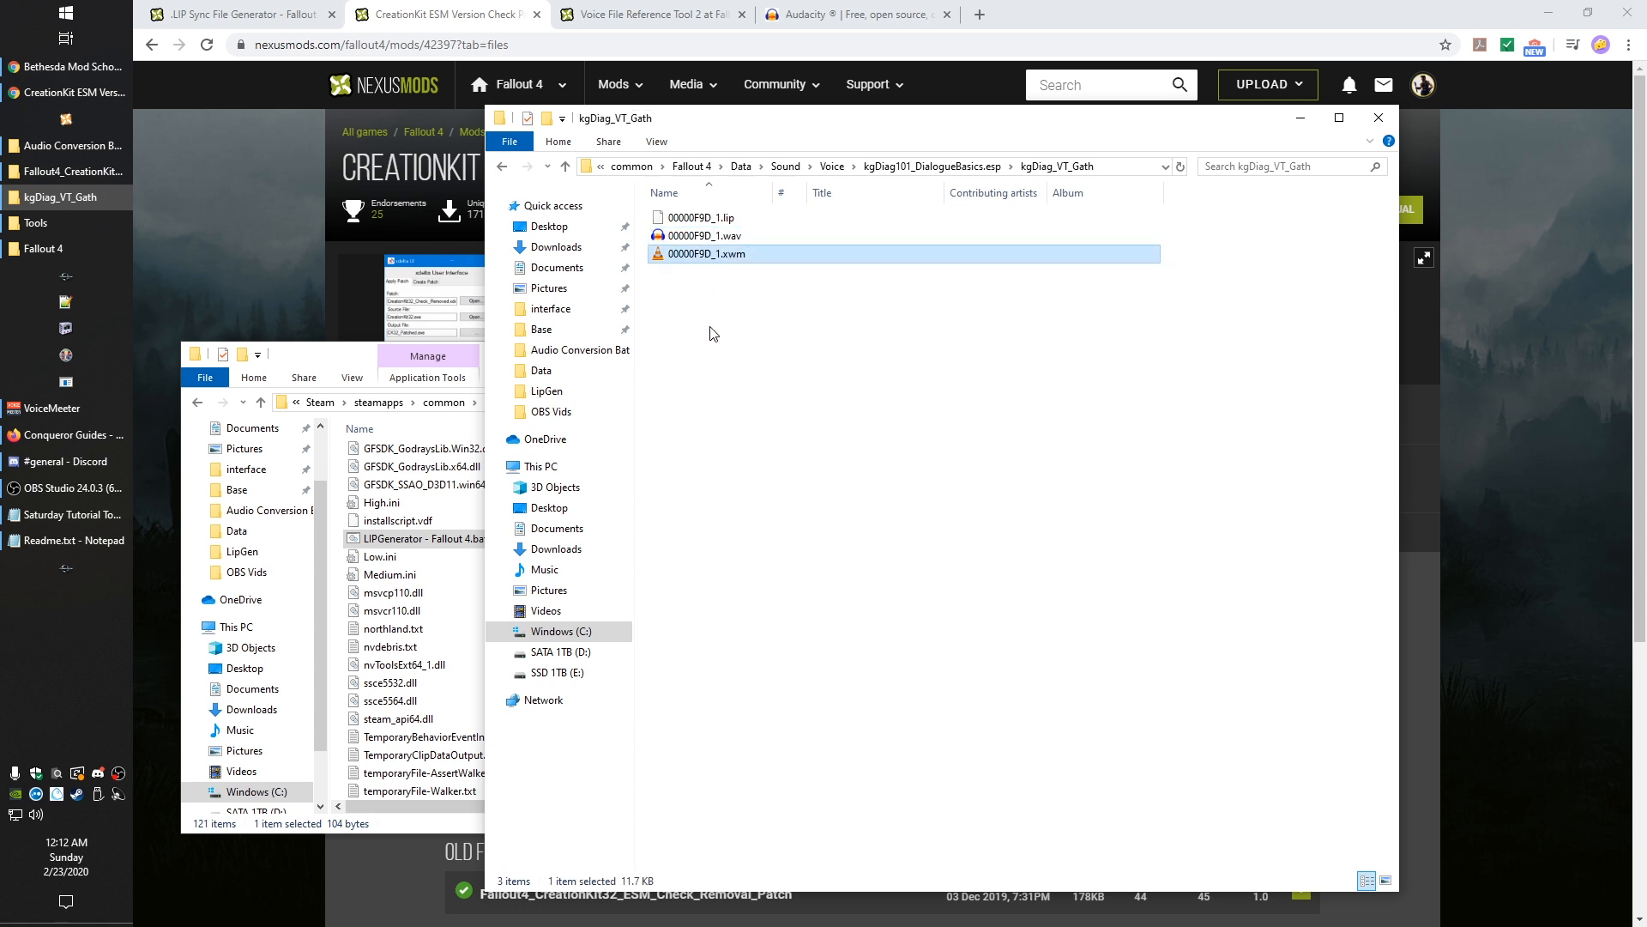
left_click(711, 326)
left_click(705, 255)
left_click(779, 384)
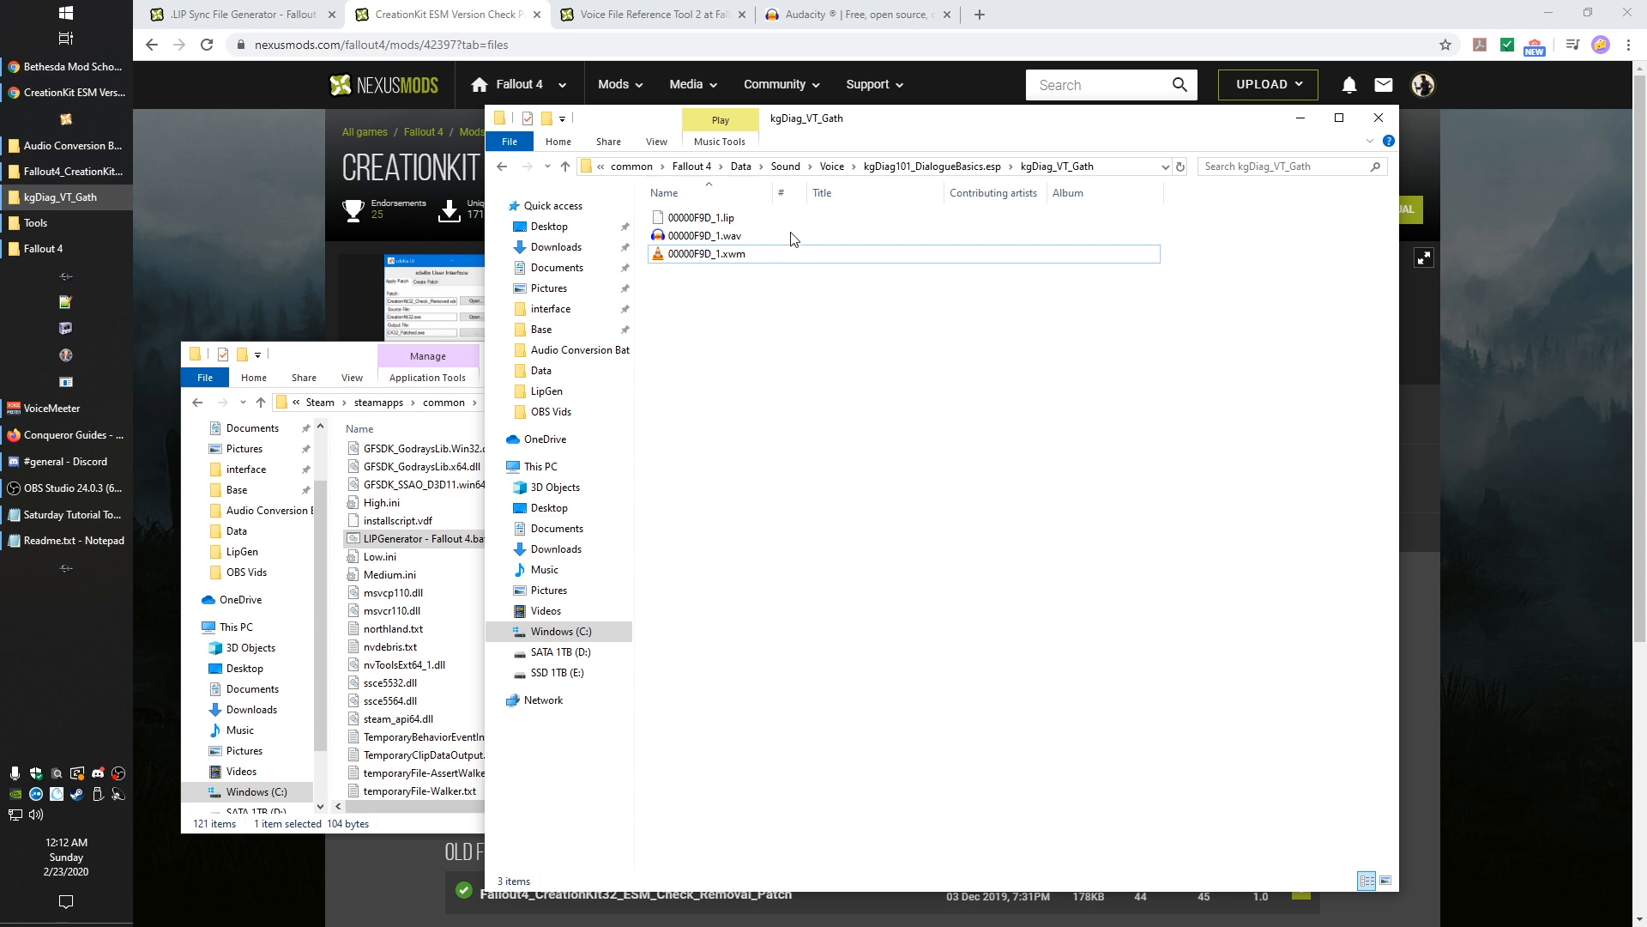
left_click(742, 237)
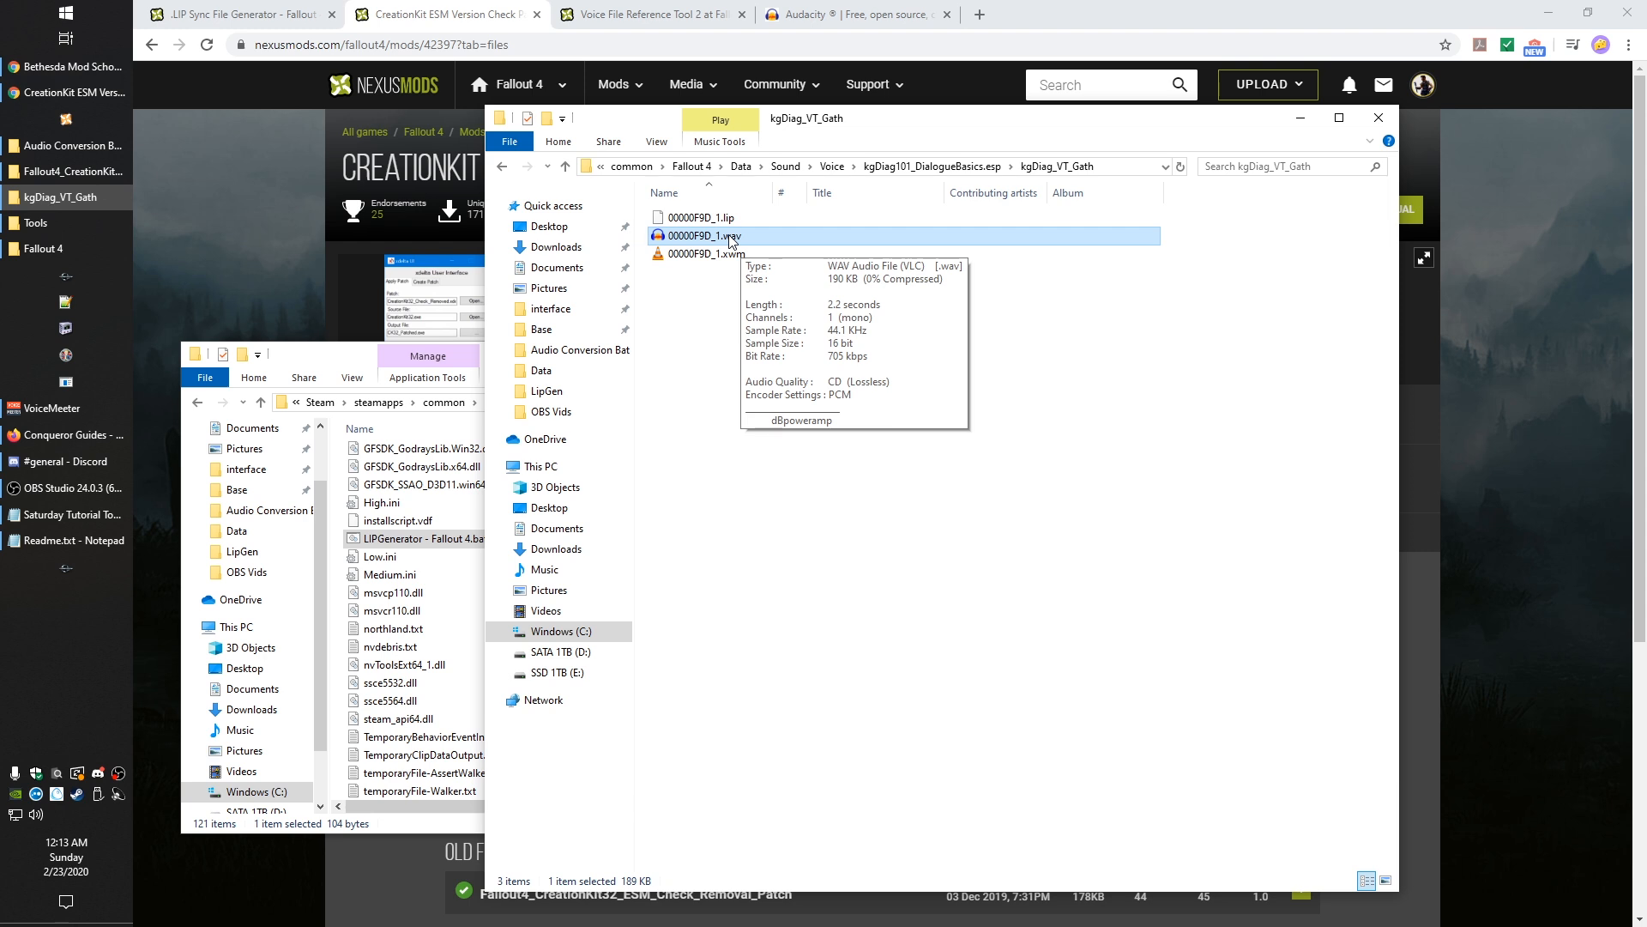
left_click(700, 320)
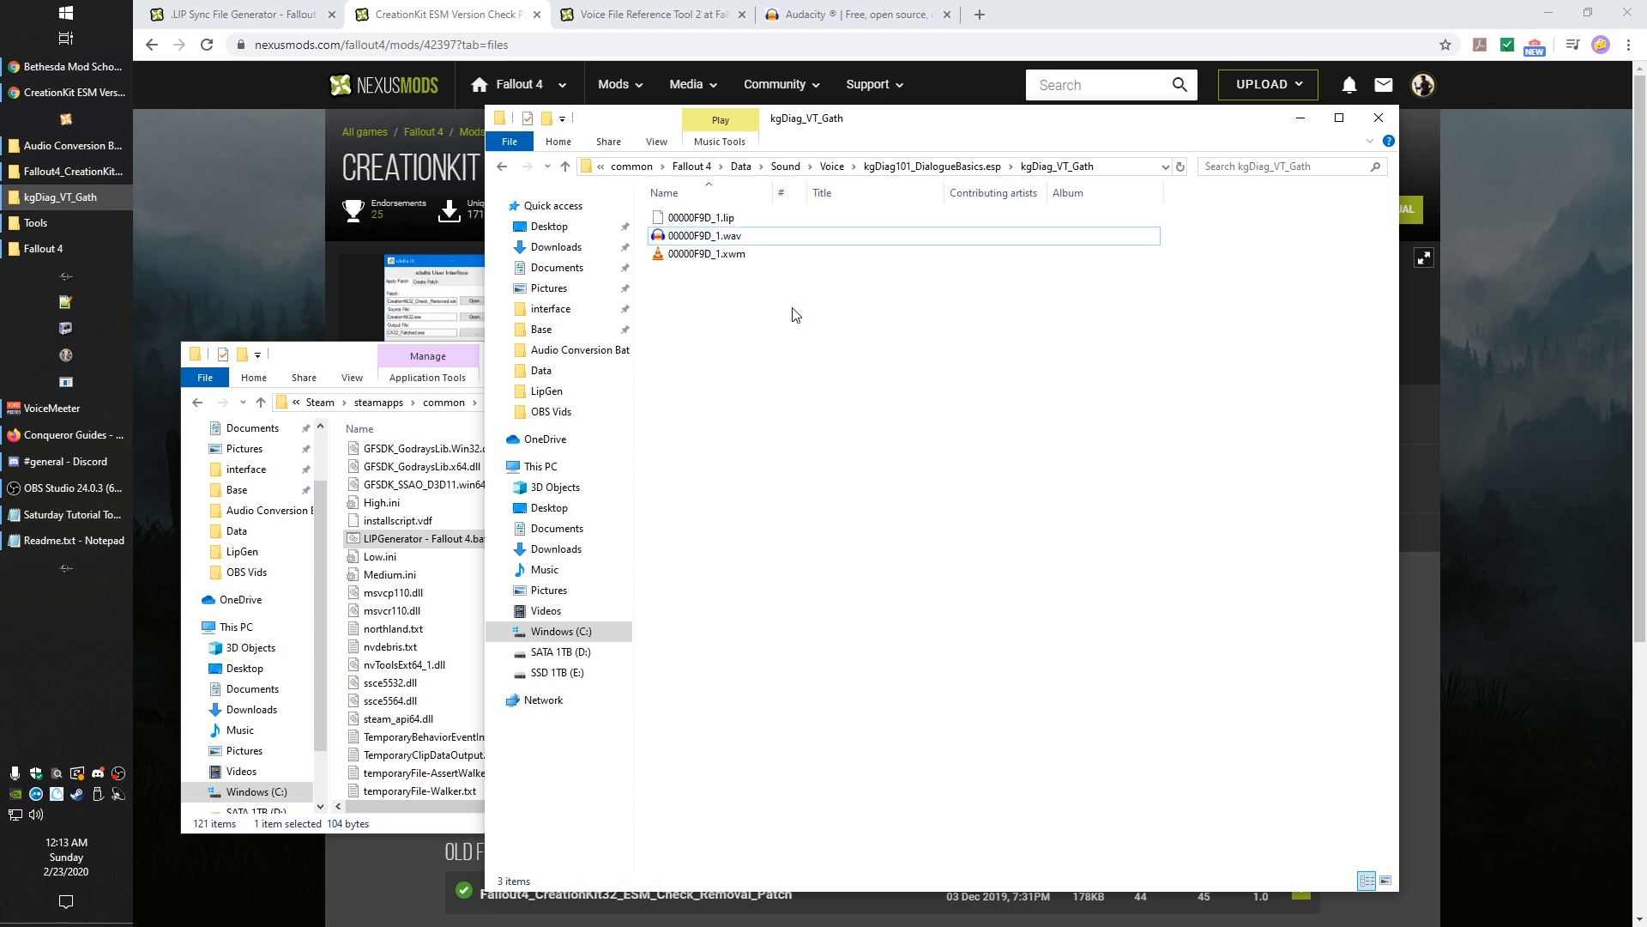
Step: Run "LipFuzer - XWM.bat" in the kgDiag101_DialogueBasics.esp folder to build the FUZ file, and reopen kgDiag_VT_Gath
left_click(910, 166)
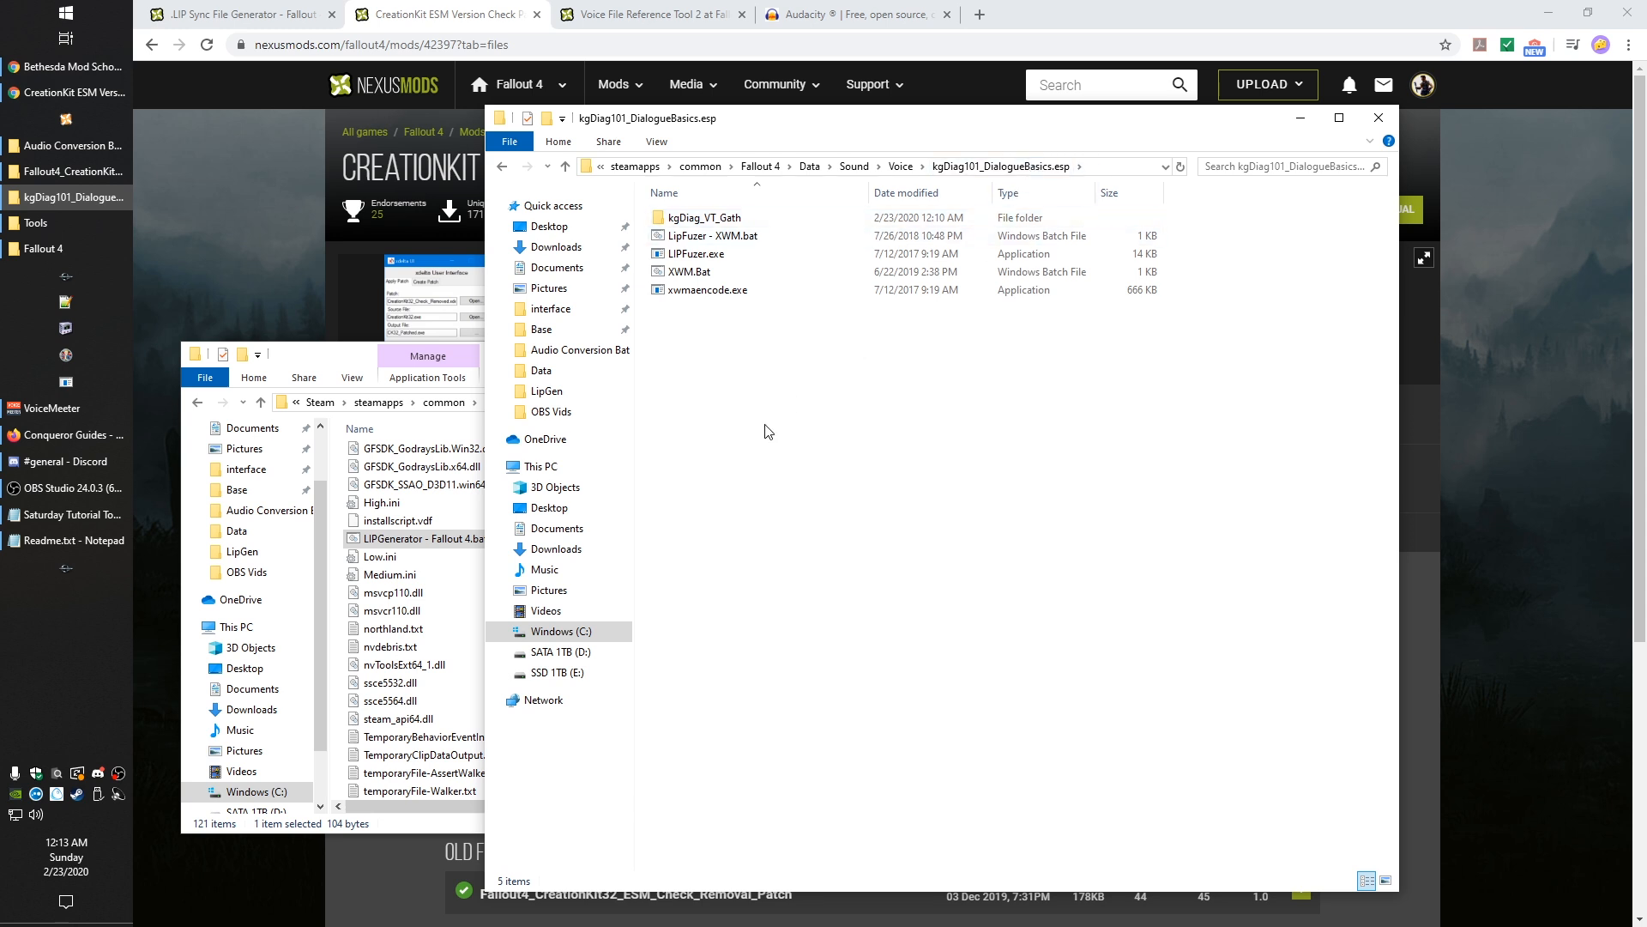
left_click(706, 237)
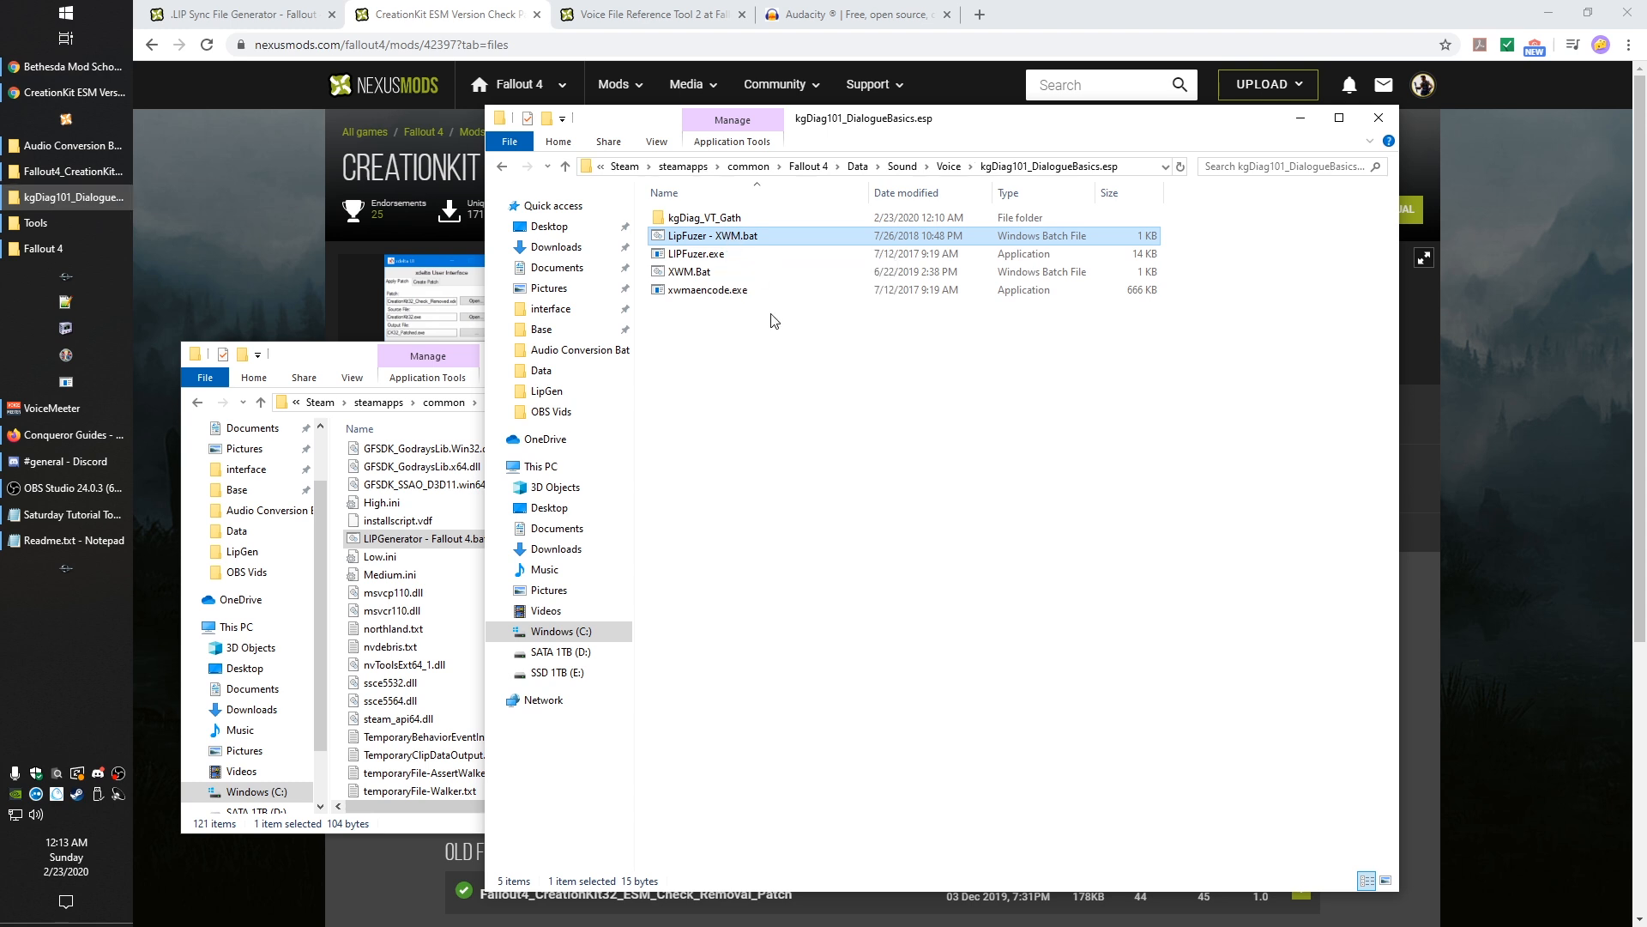
left_click(828, 326)
double_click(704, 217)
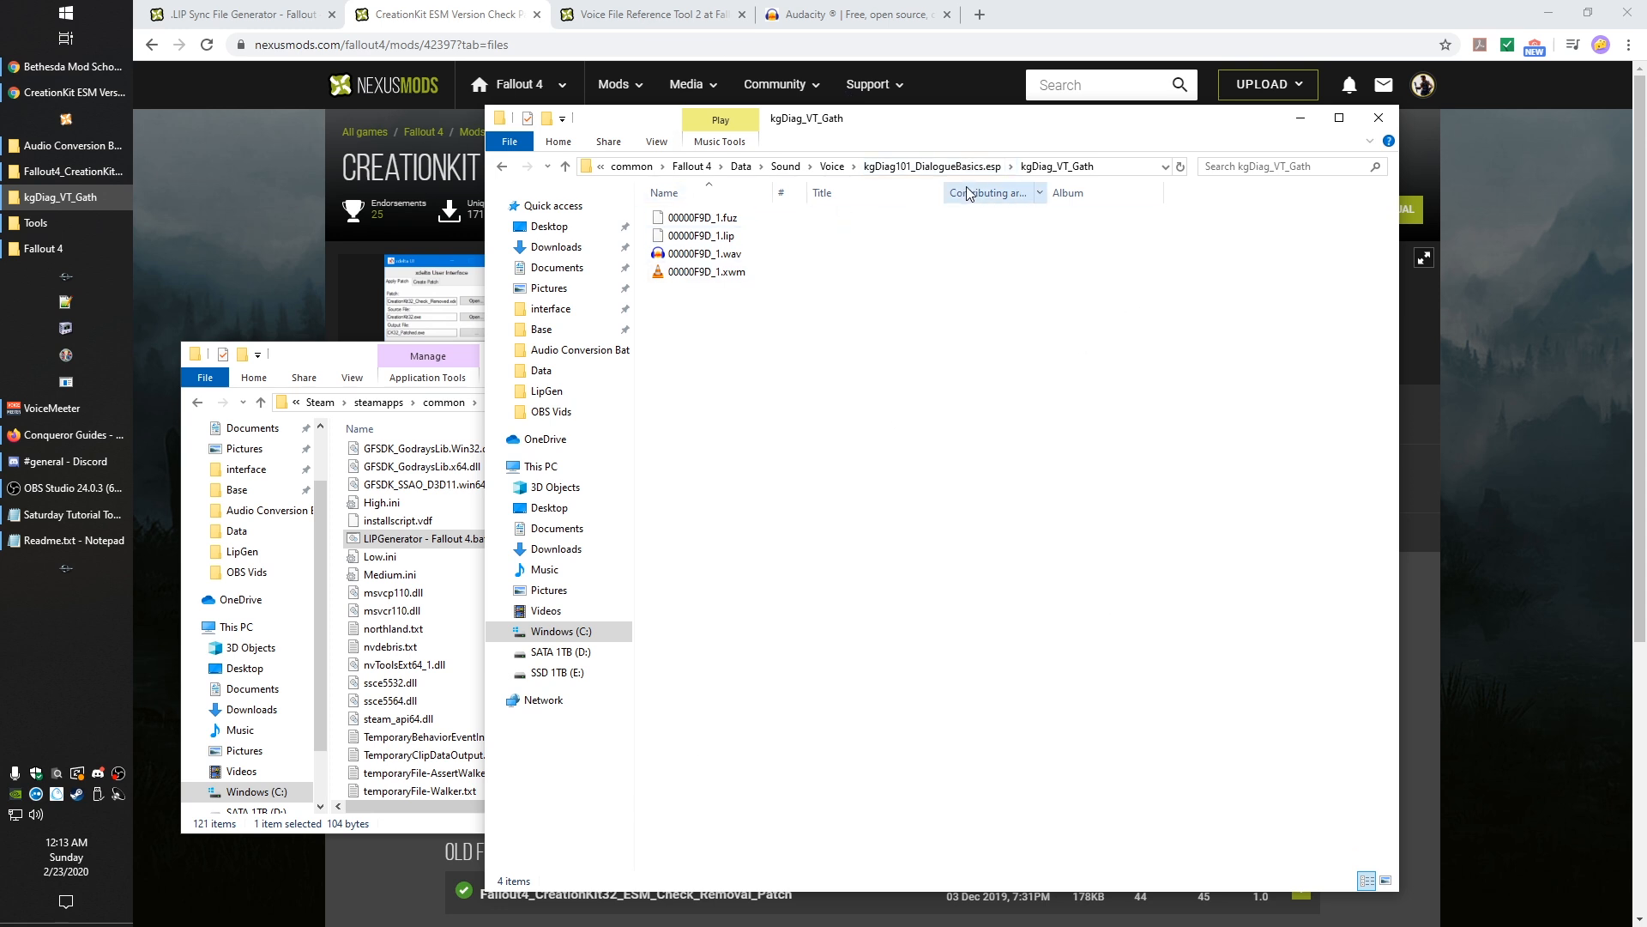
Step: Show the Type column in the kgDiag_VT_Gath folder and review its FUZ, LIP, WAV and XWM files
right_click(1159, 190)
left_click(1231, 337)
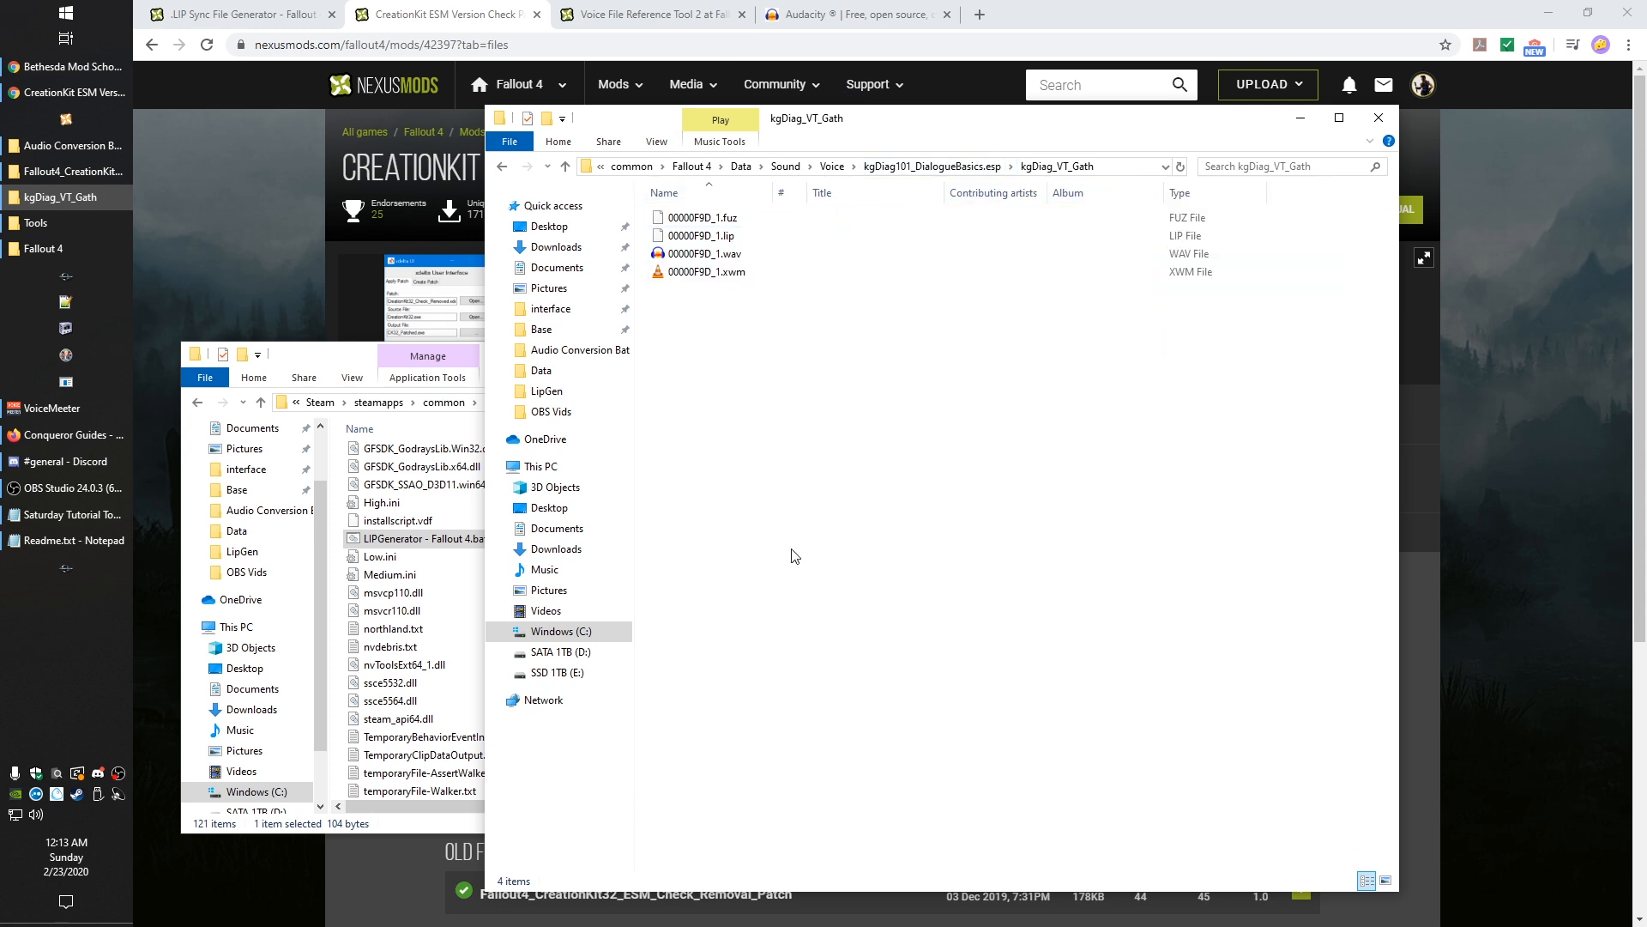
left_click_drag(825, 378, 665, 274)
left_click(719, 251)
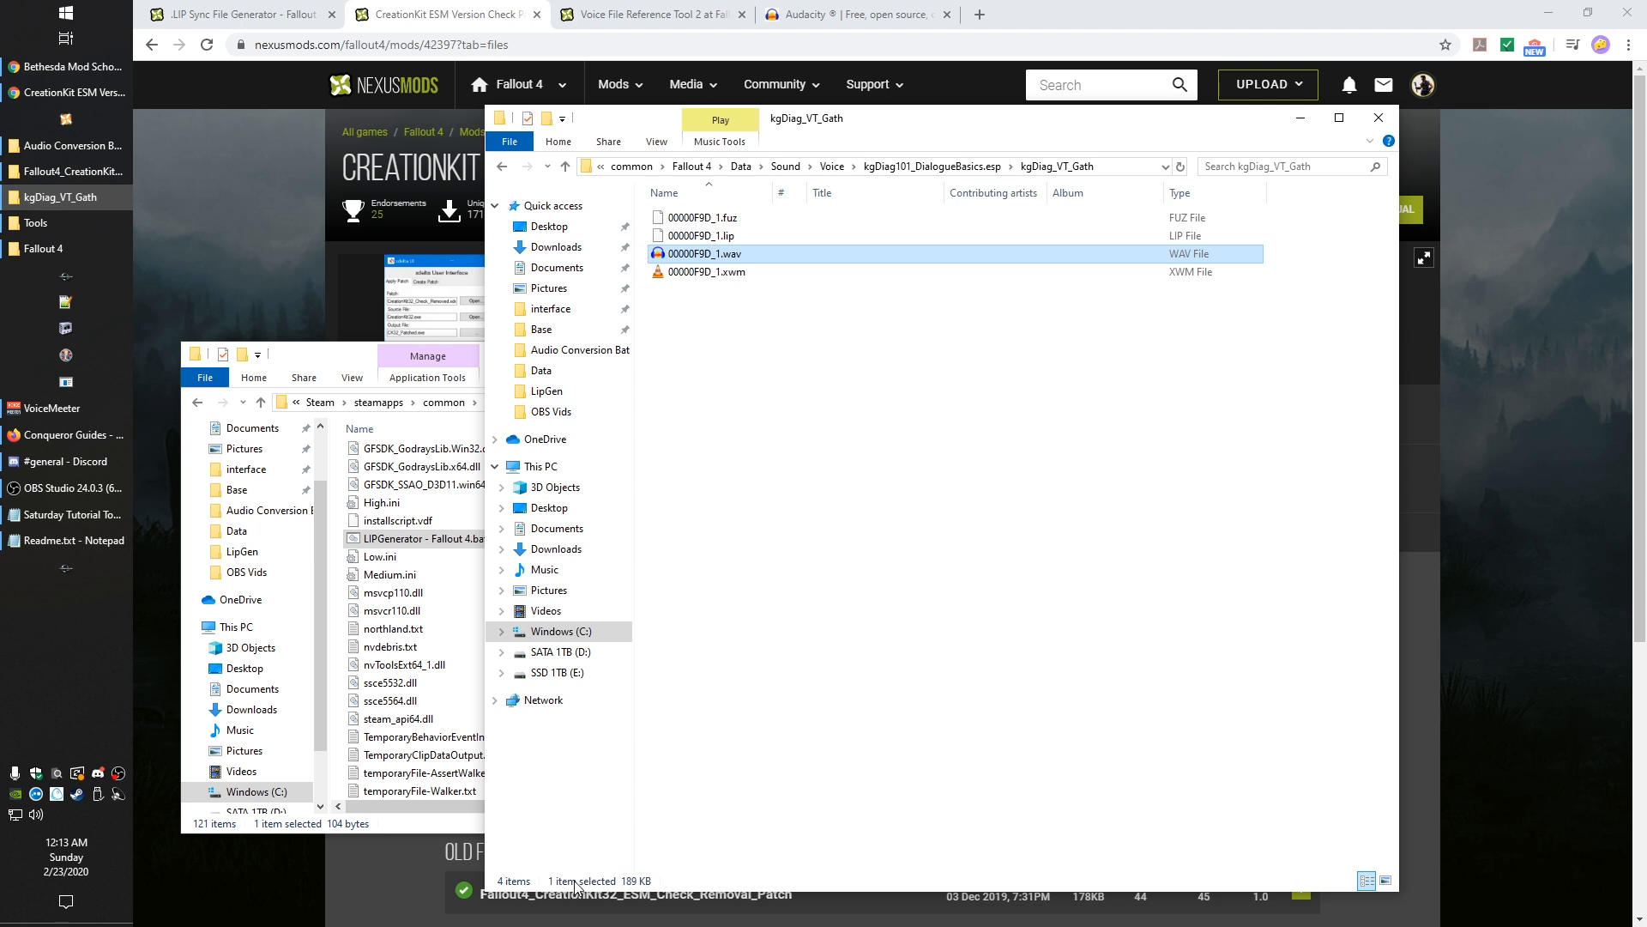
left_click_drag(1131, 542, 655, 266)
left_click(880, 510)
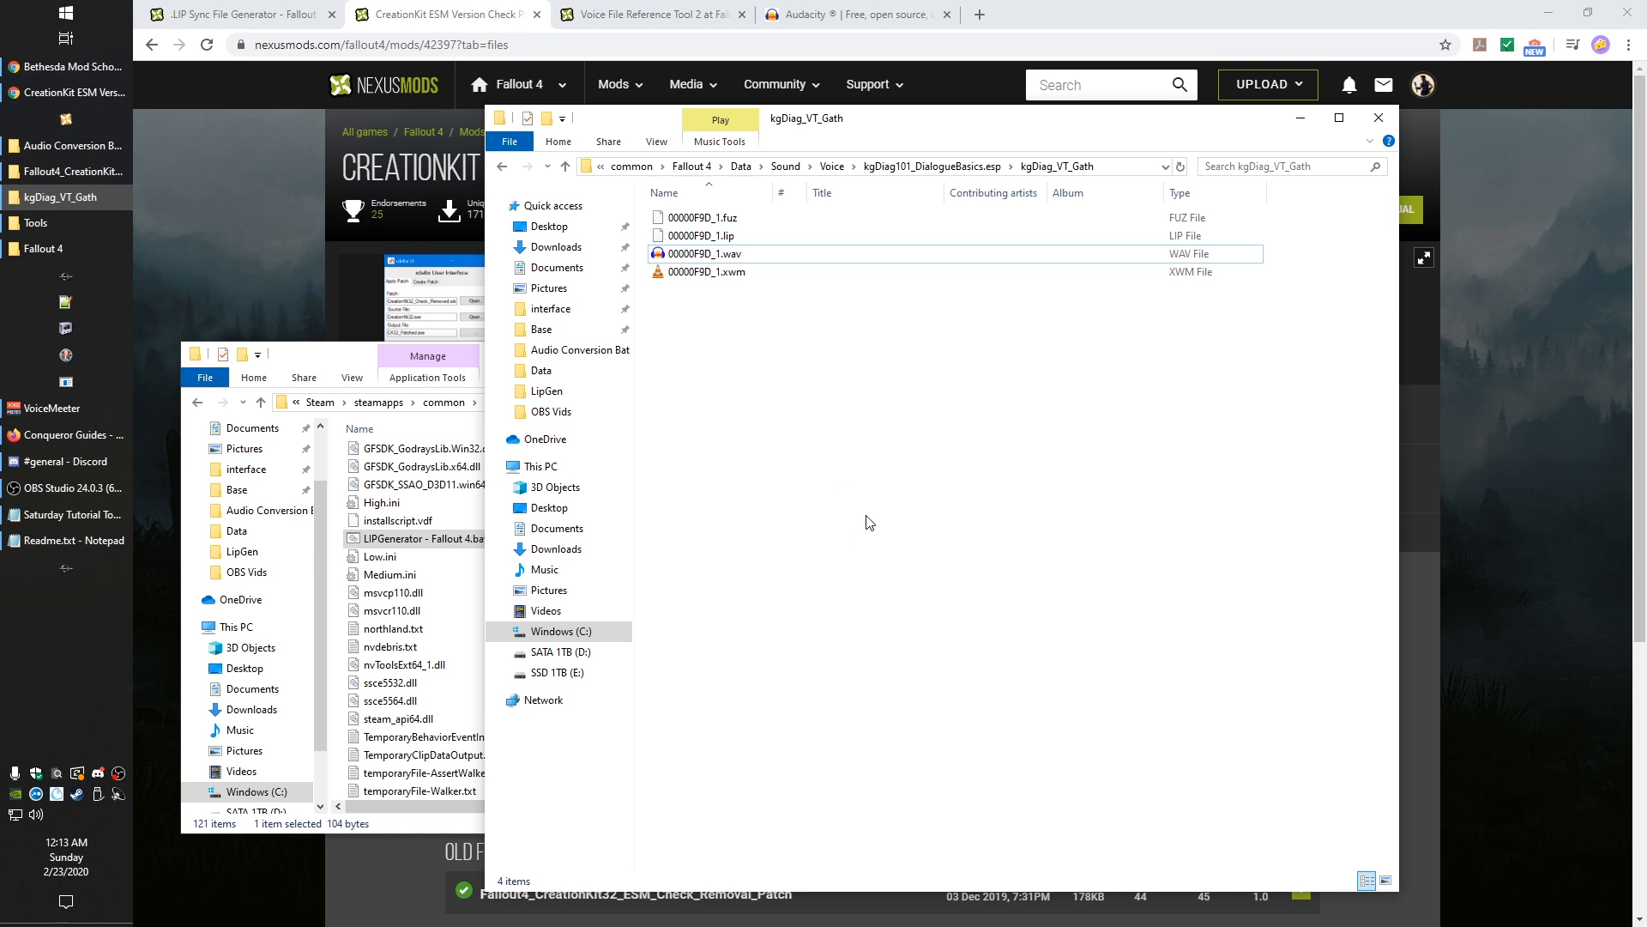
left_click(764, 237)
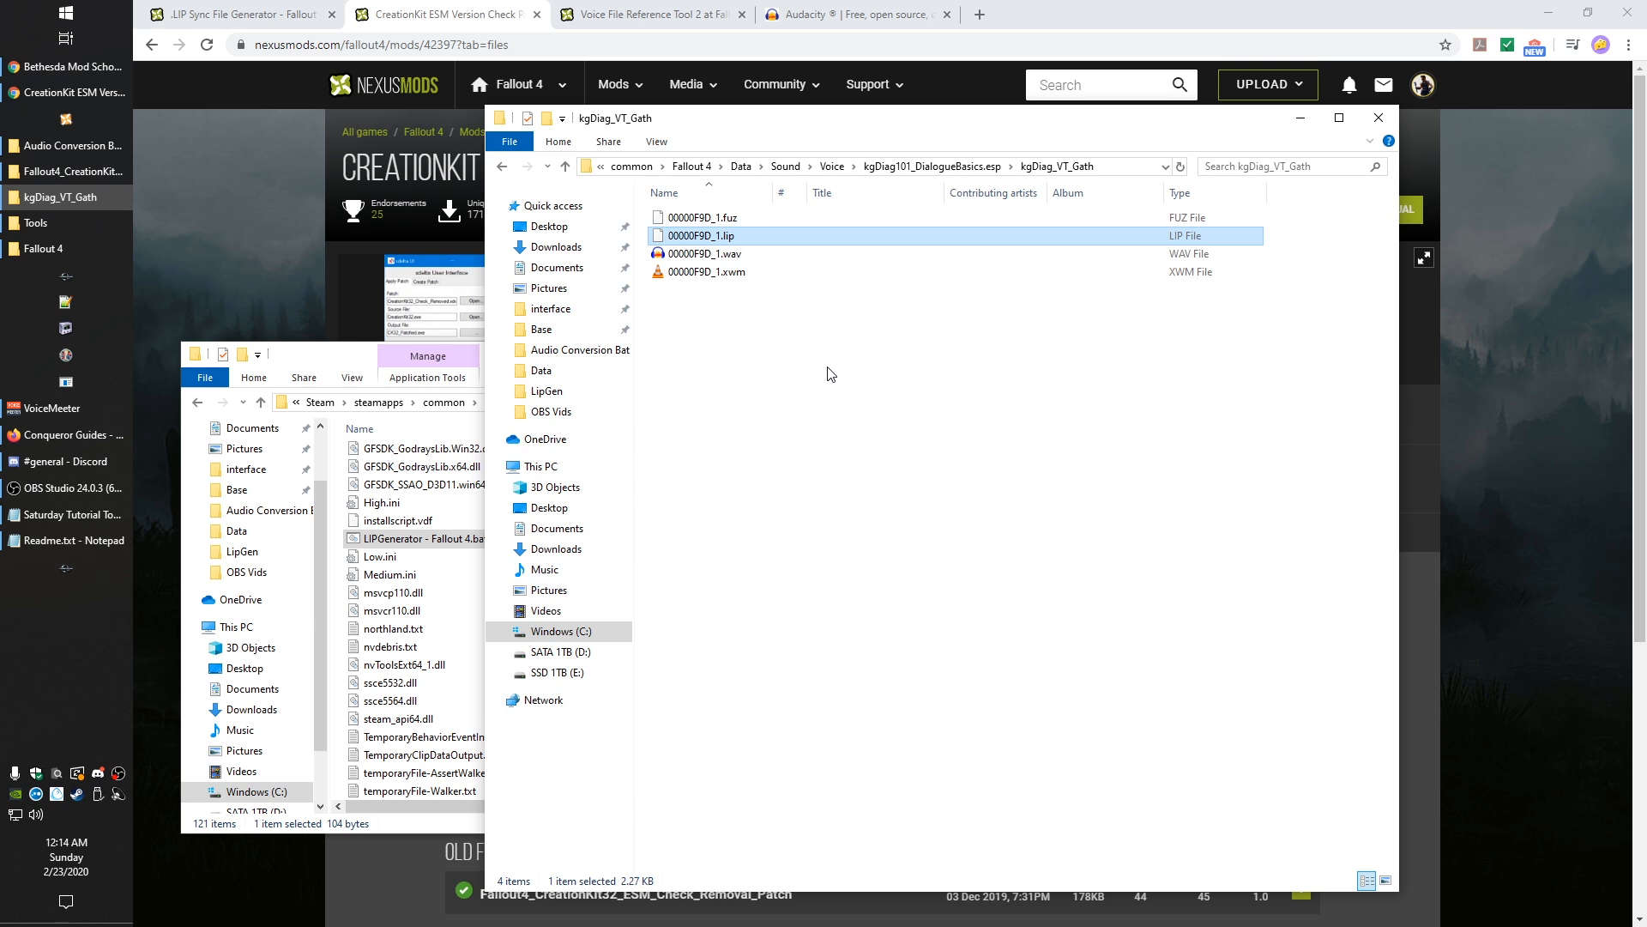
left_click(872, 420)
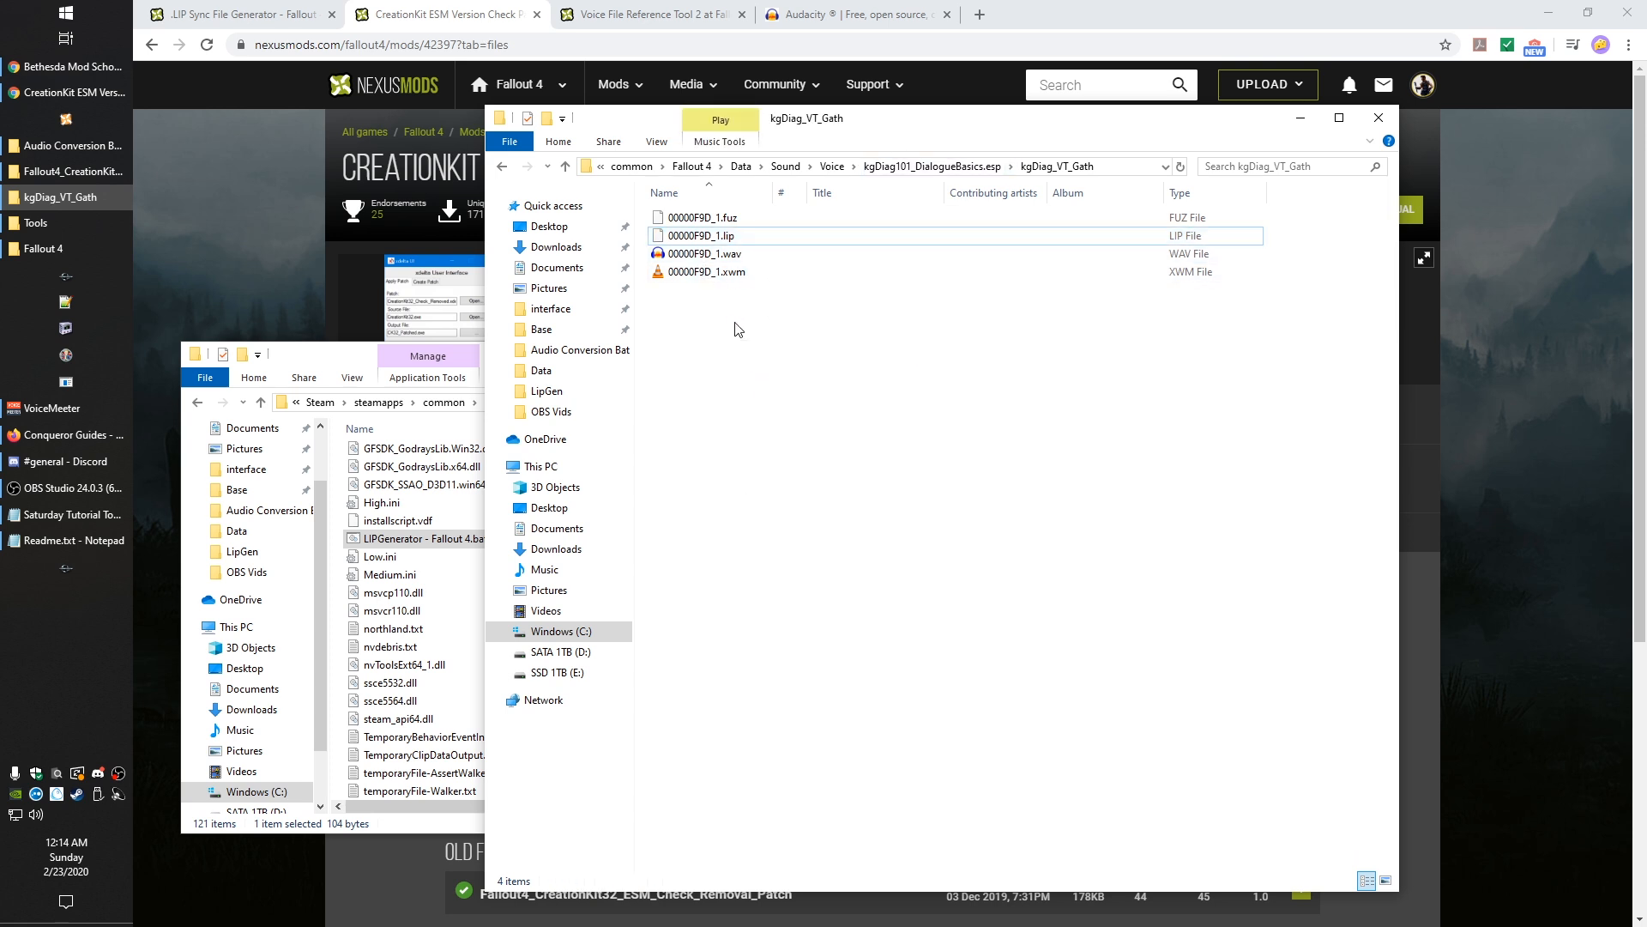
left_click(707, 272)
left_click(802, 471)
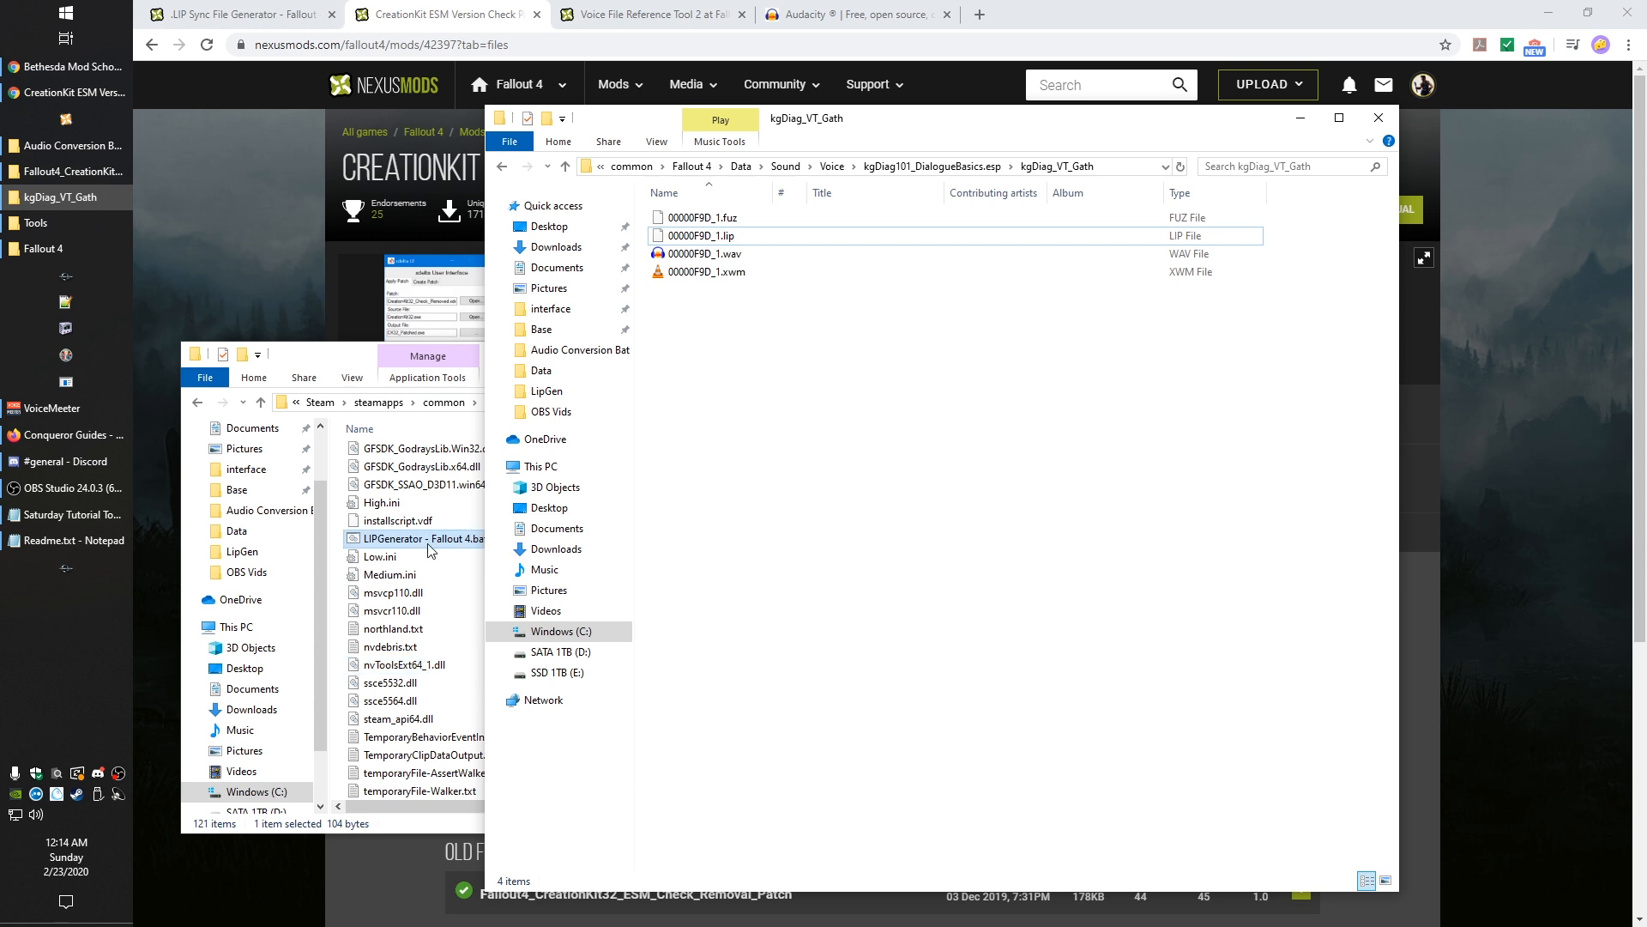
Step: Launch CreationKit32.exe from the Fallout 4 folder
scroll(430, 678, "up", 7)
scroll(431, 687, "up", 8)
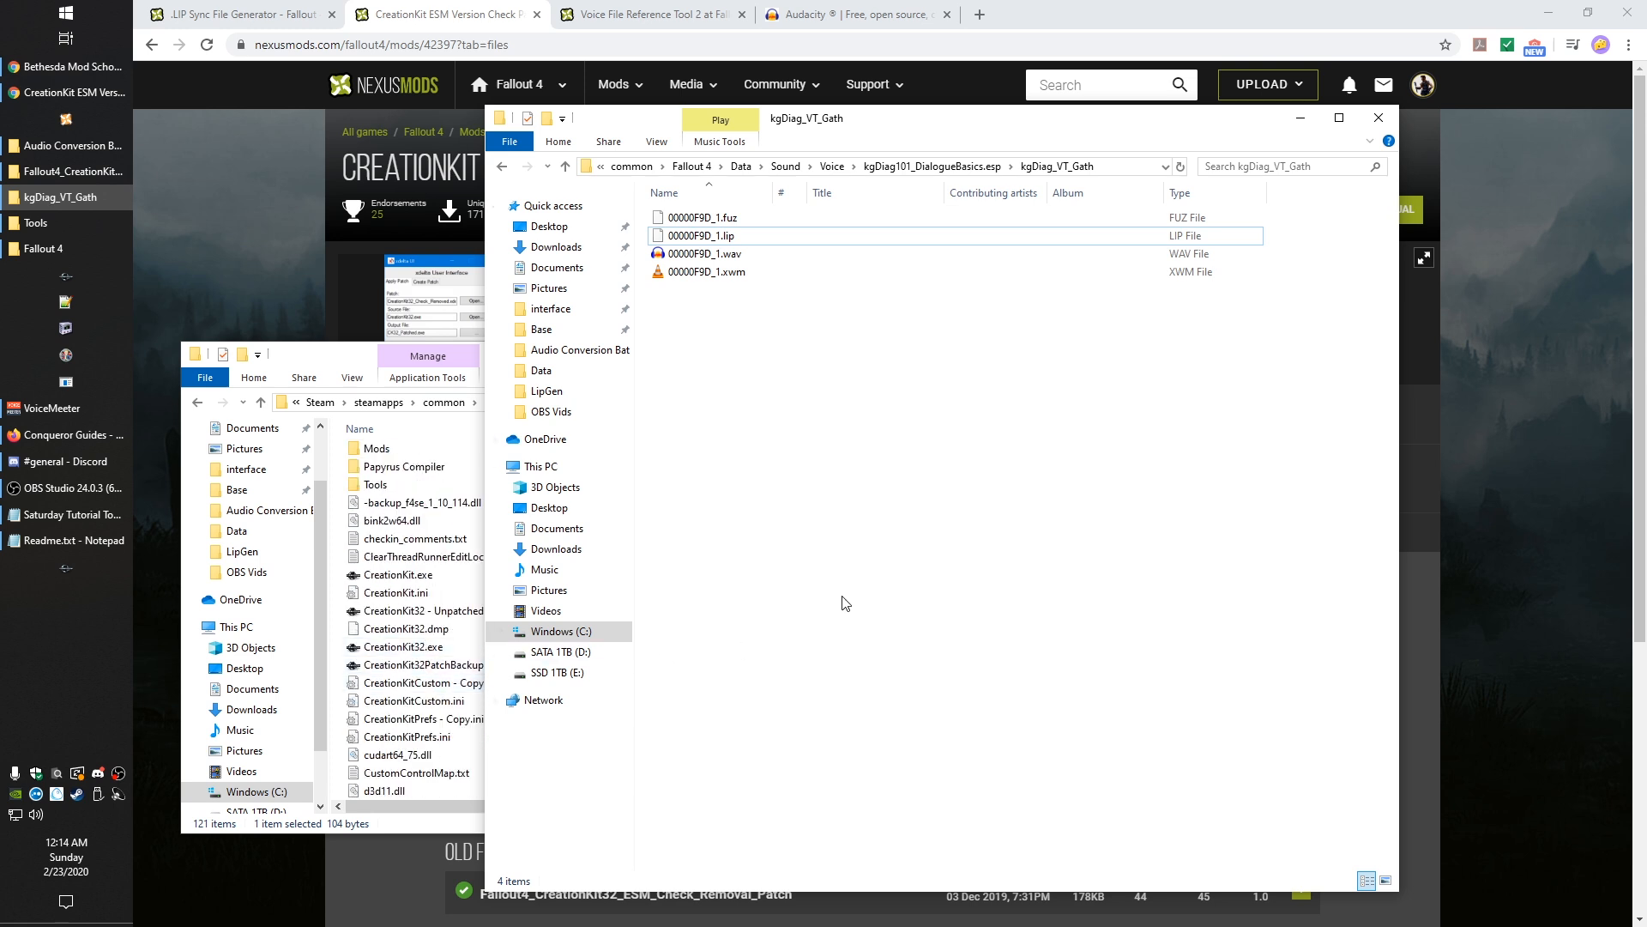
left_click(419, 648)
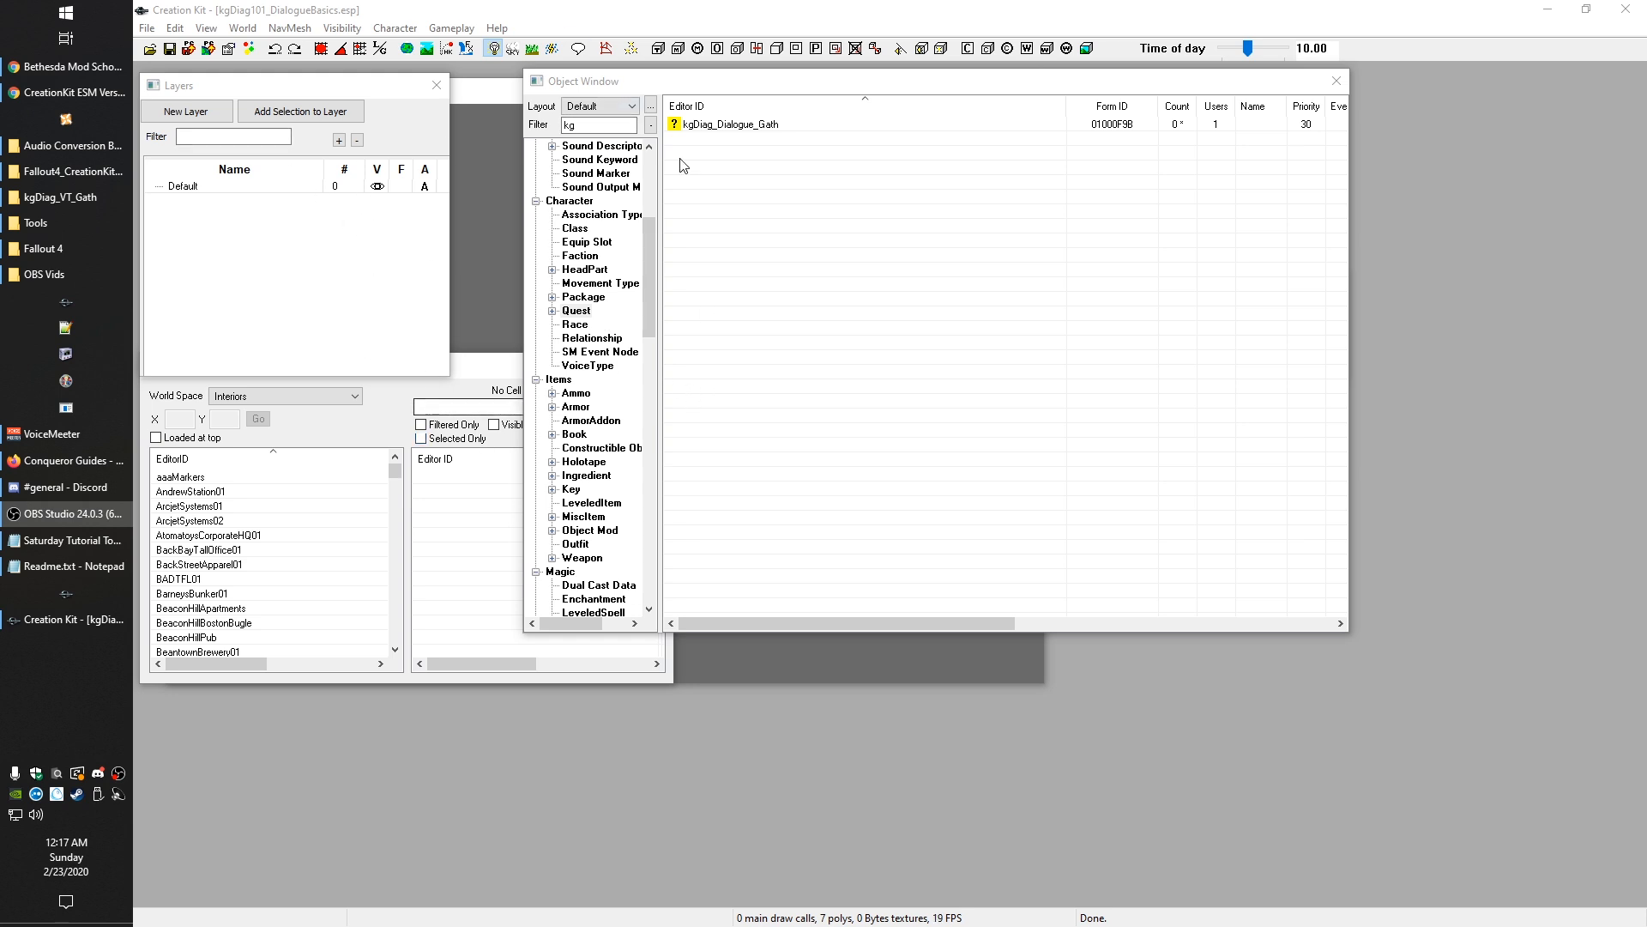
Step: Look over the Creation Kit executables in the Fallout 4 folder, and return to the Creation Kit's Object Window
left_click(107, 249)
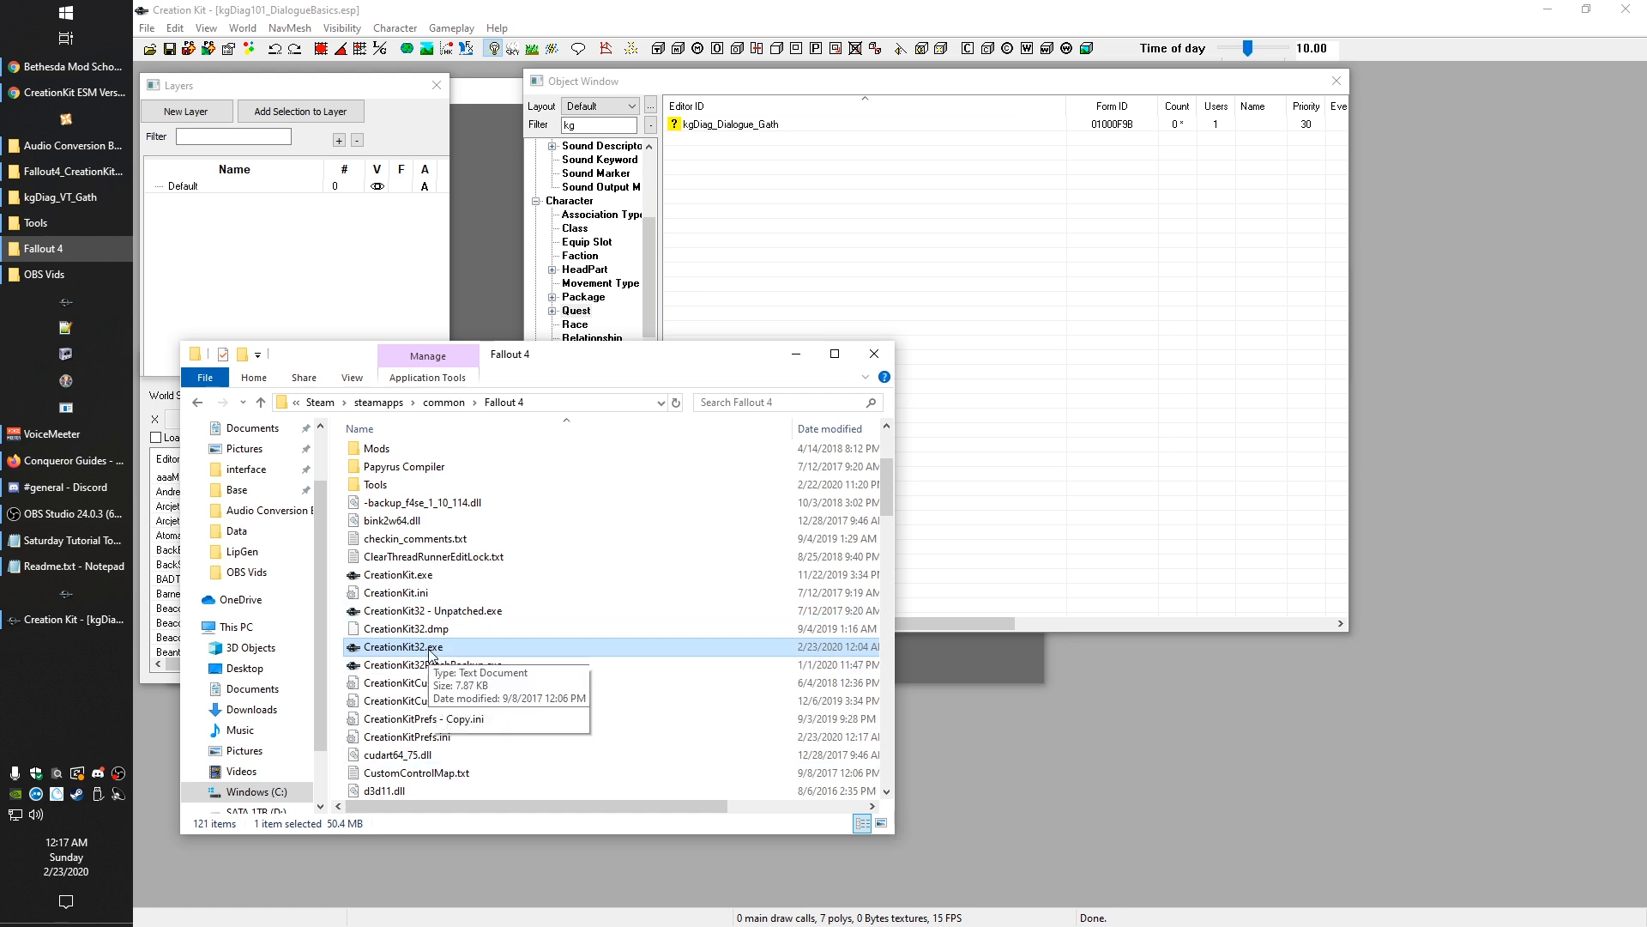
scroll(446, 571, "up", 3)
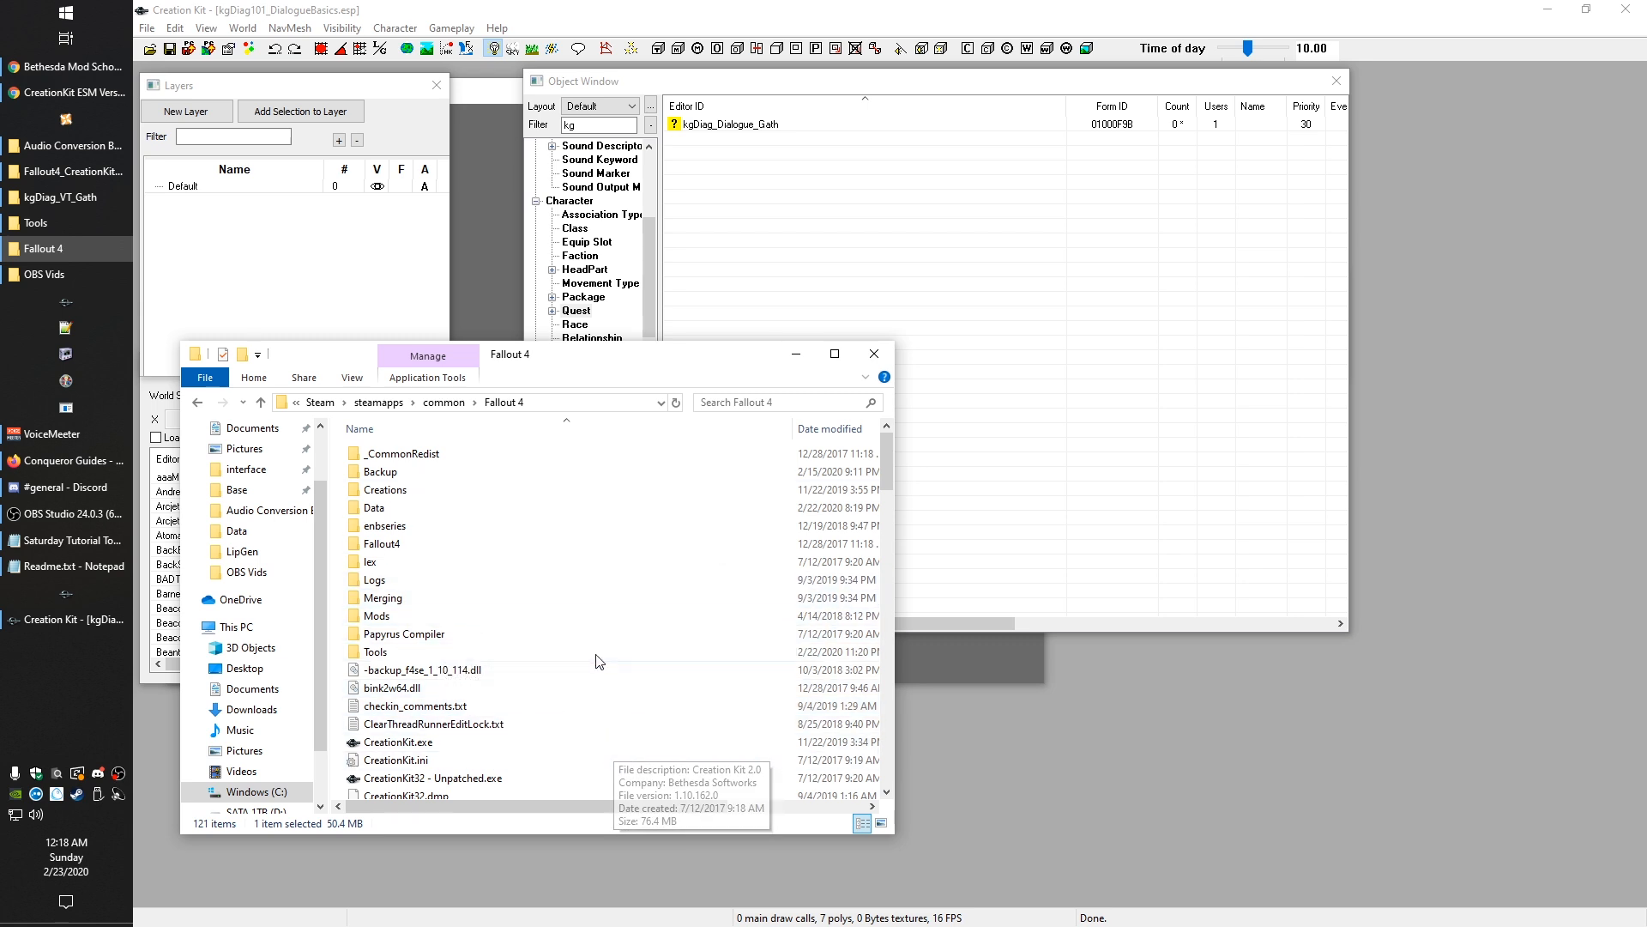
scroll(547, 687, "down", 3)
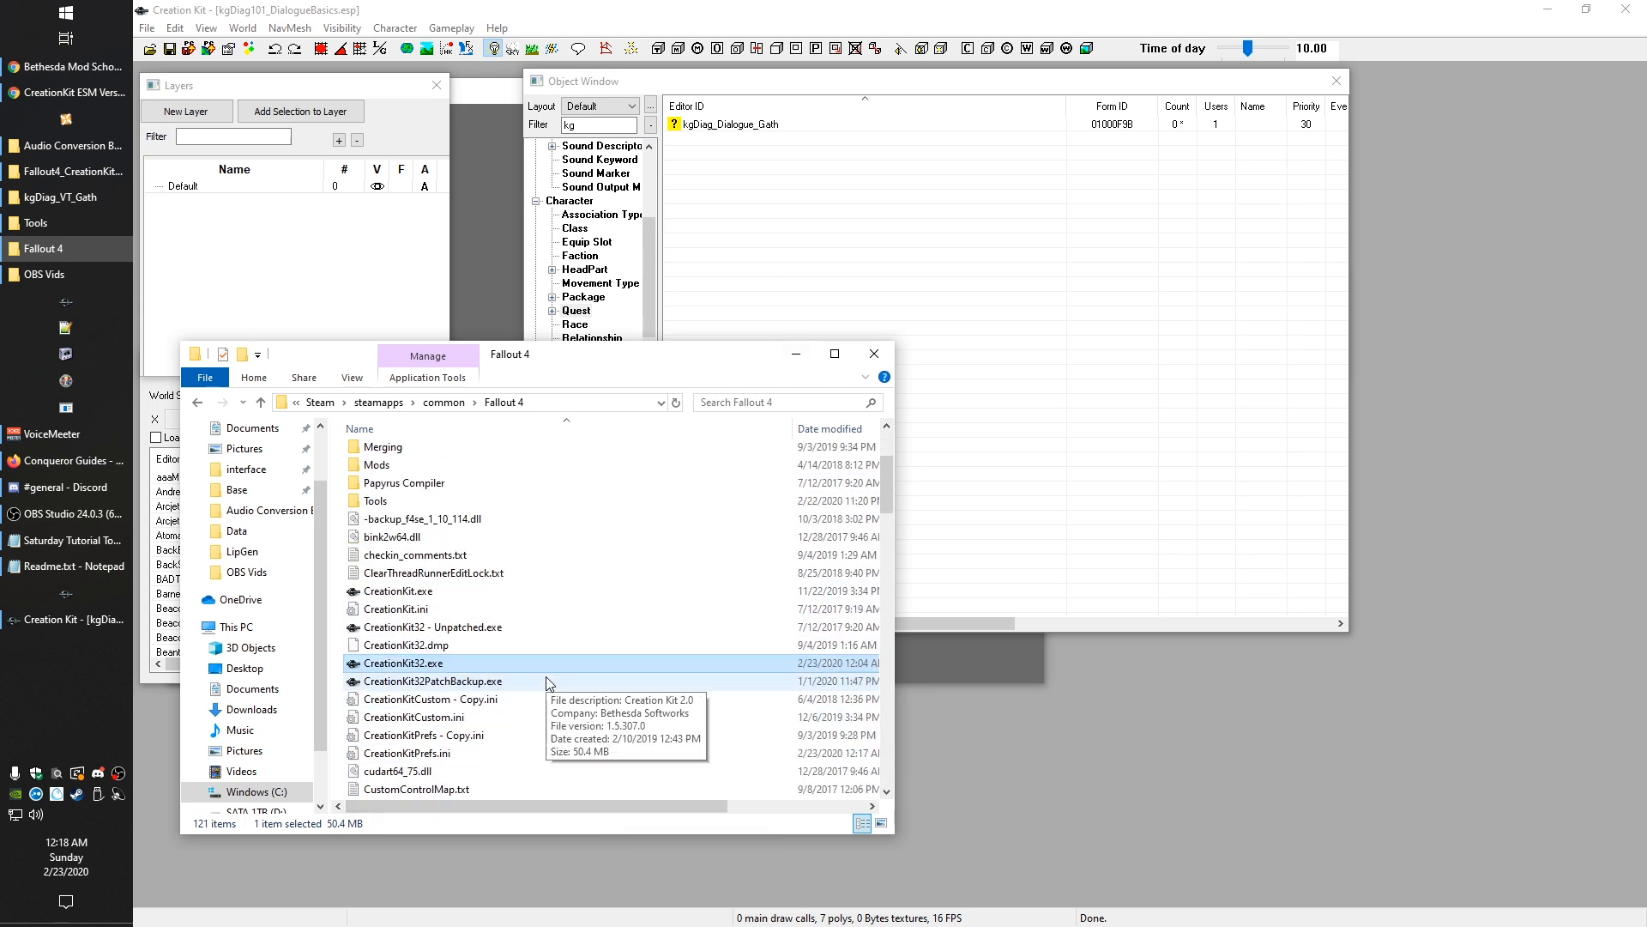
left_click(761, 221)
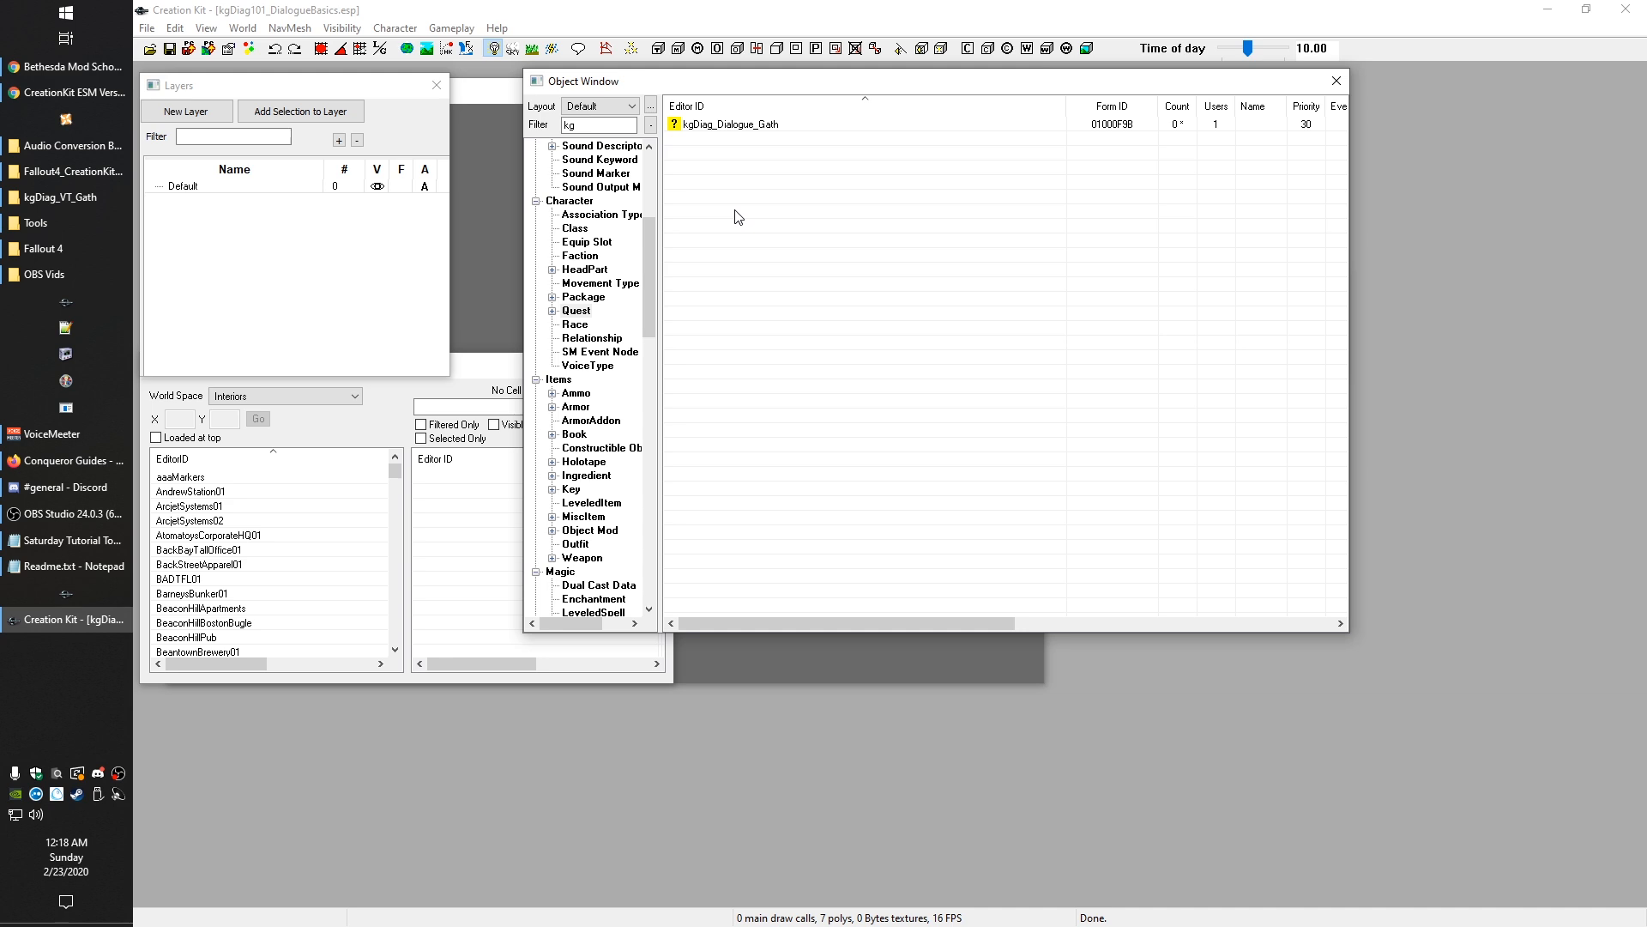
Step: Open the kgDiag_Dialogue_Gath quest, view its Scenes and Misc dialogue, and open the topic info under the Hello topic
double_click(696, 126)
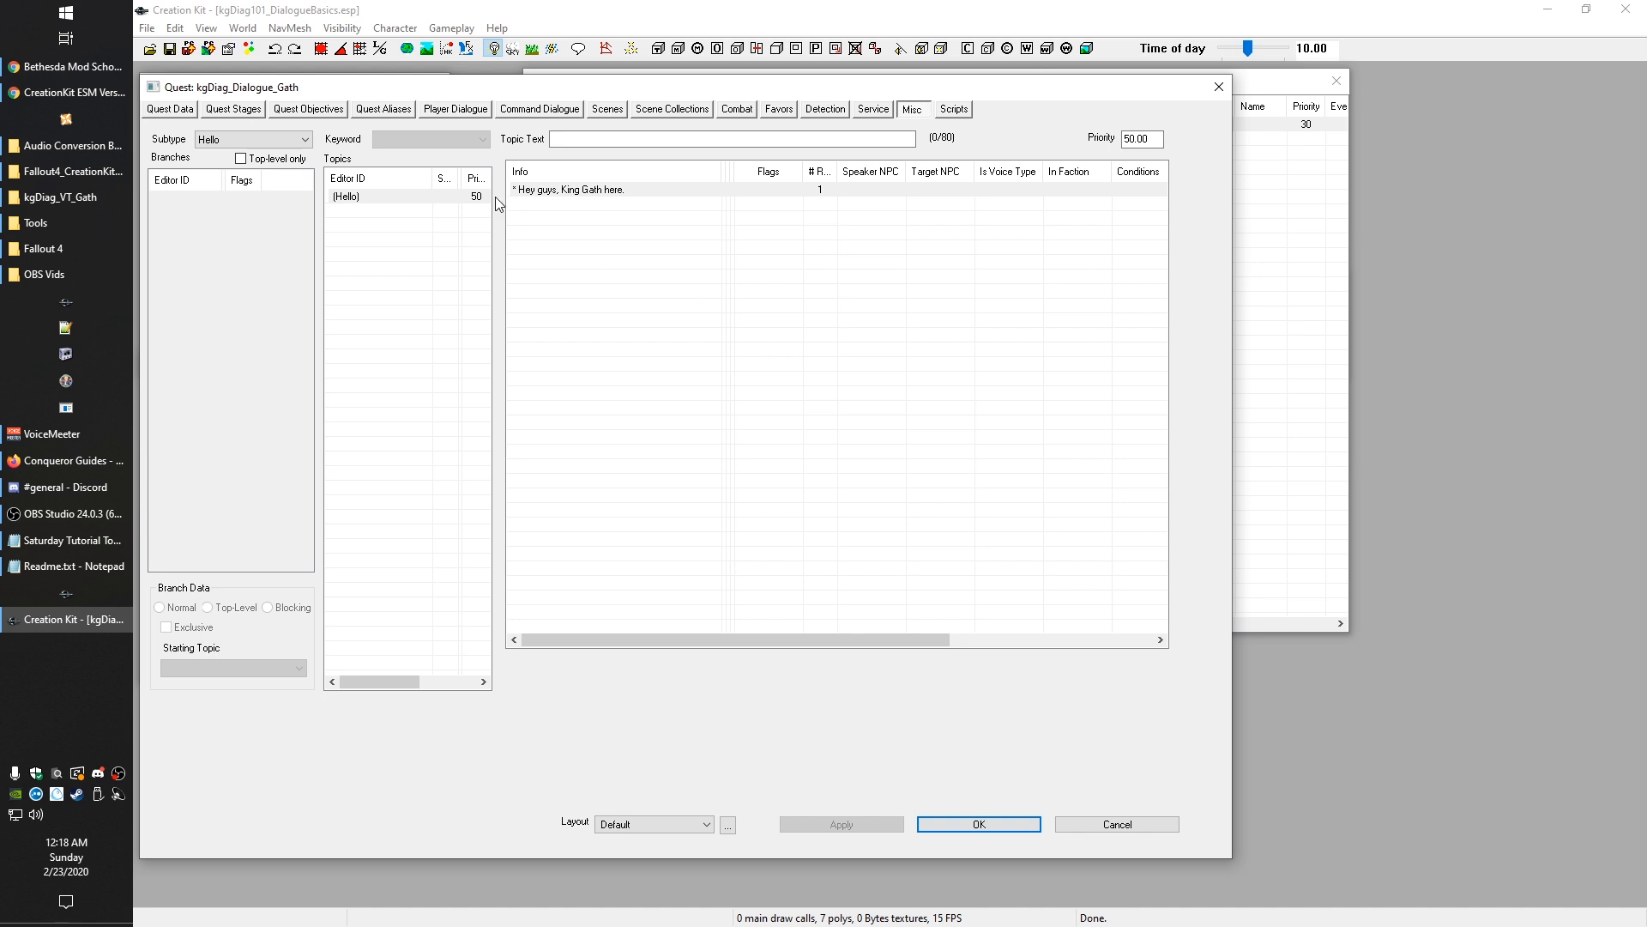
left_click(609, 110)
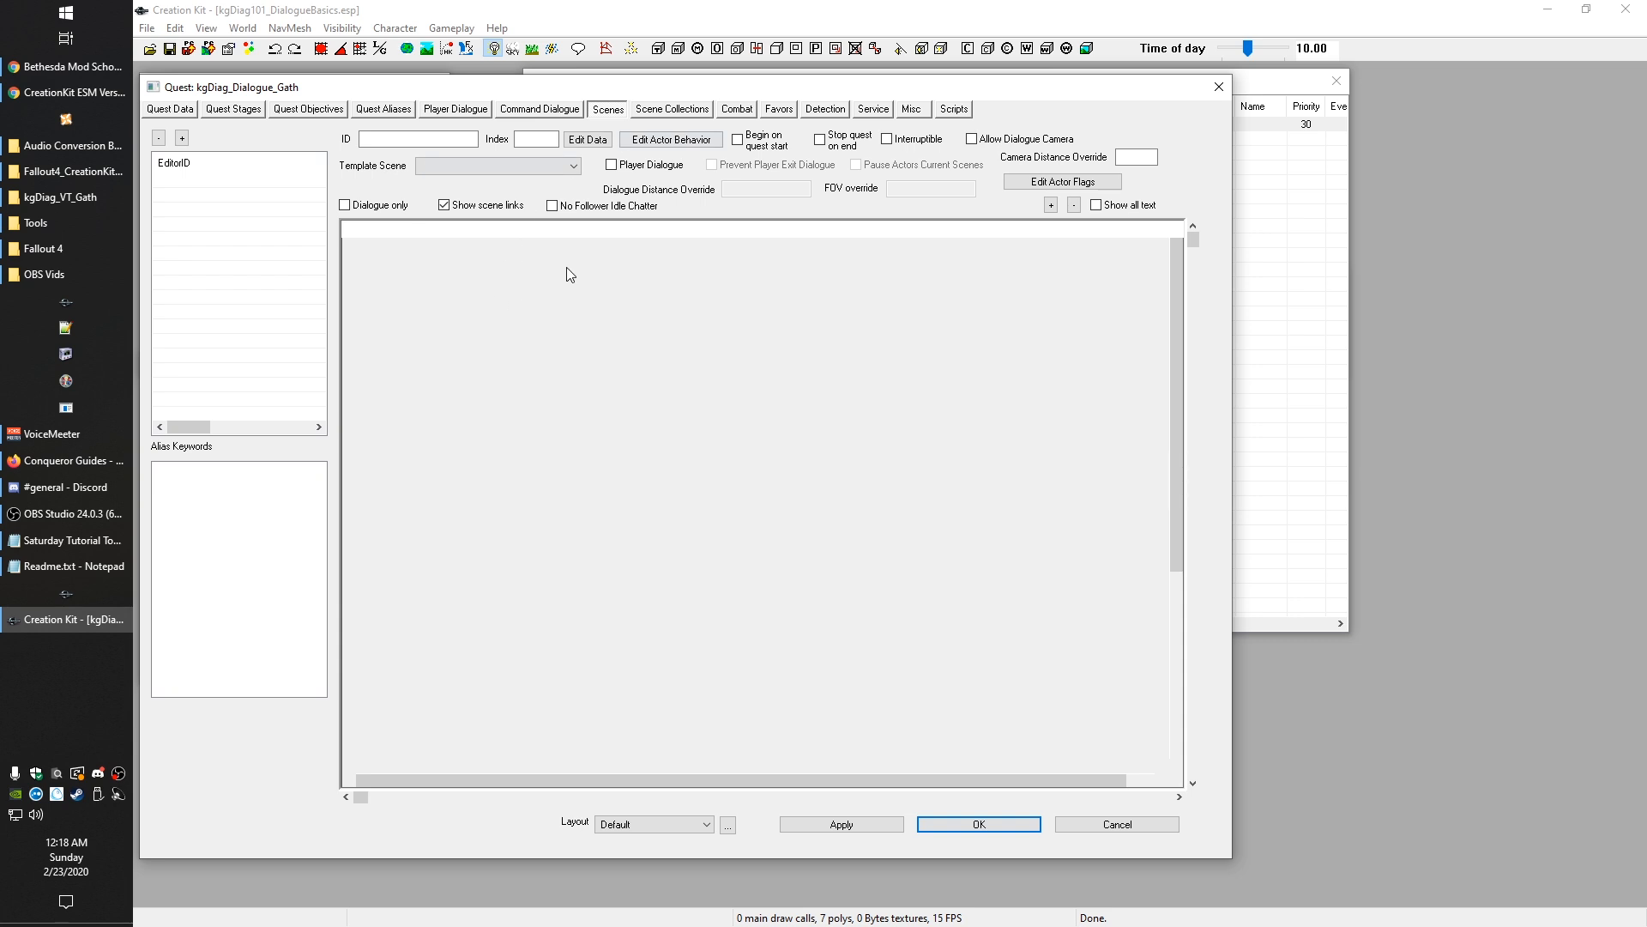
left_click(913, 109)
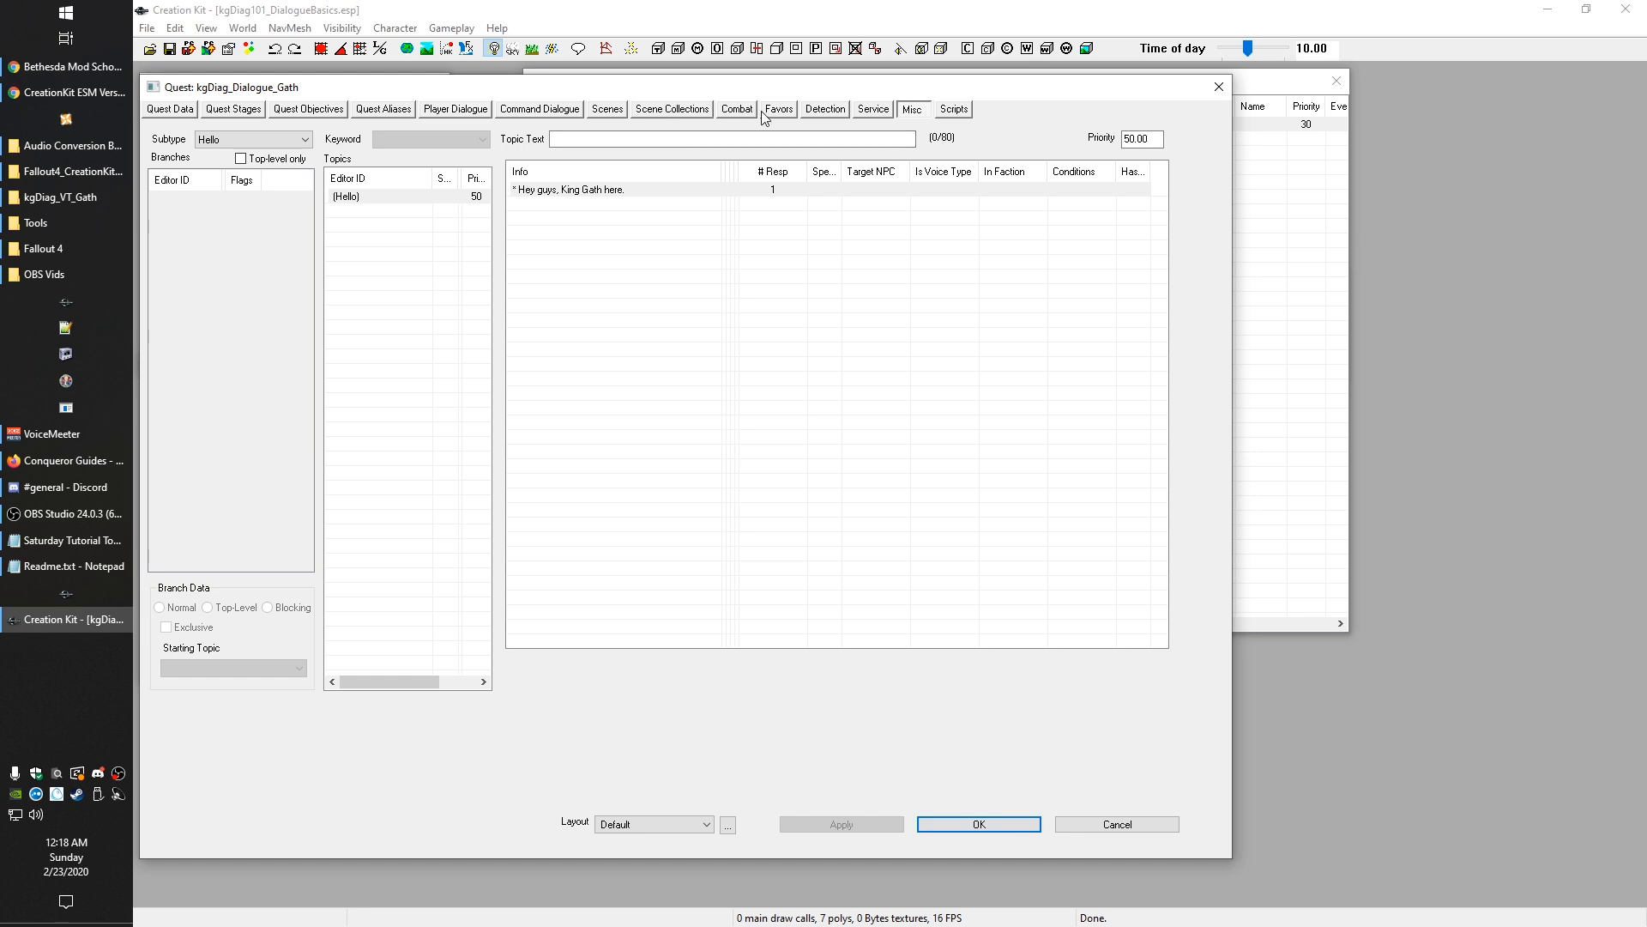
left_click(634, 334)
double_click(598, 190)
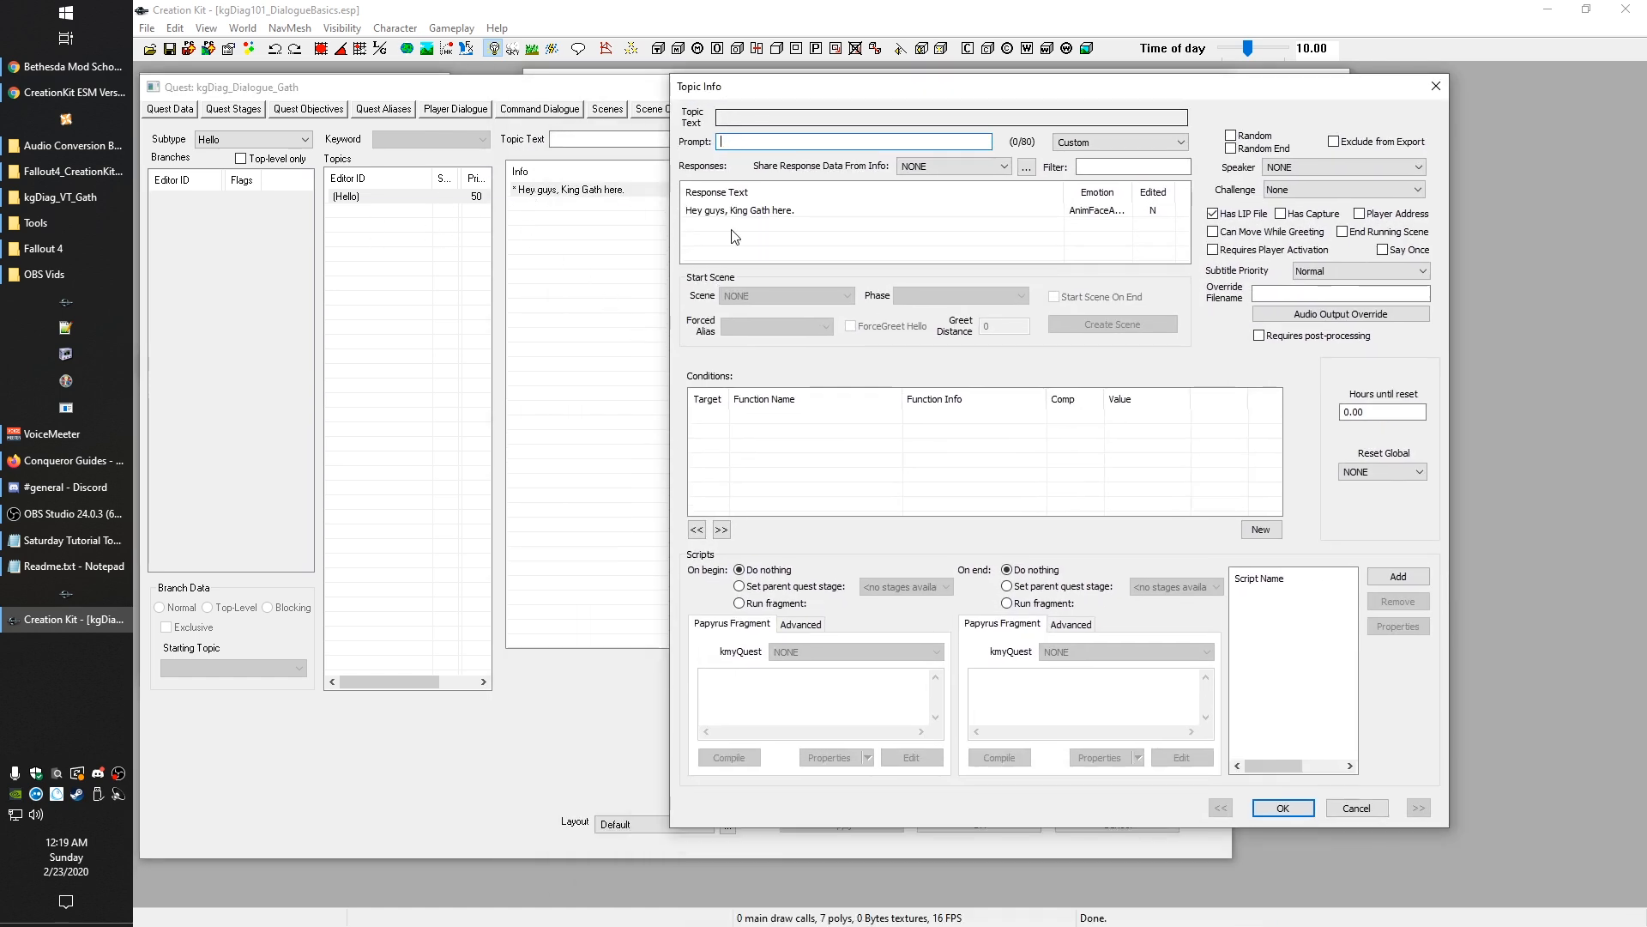
Step: Open the topic info's response for editing and widen the Voice Type column in its audio file list
left_click(718, 212)
double_click(708, 212)
left_click_drag(482, 184, 585, 155)
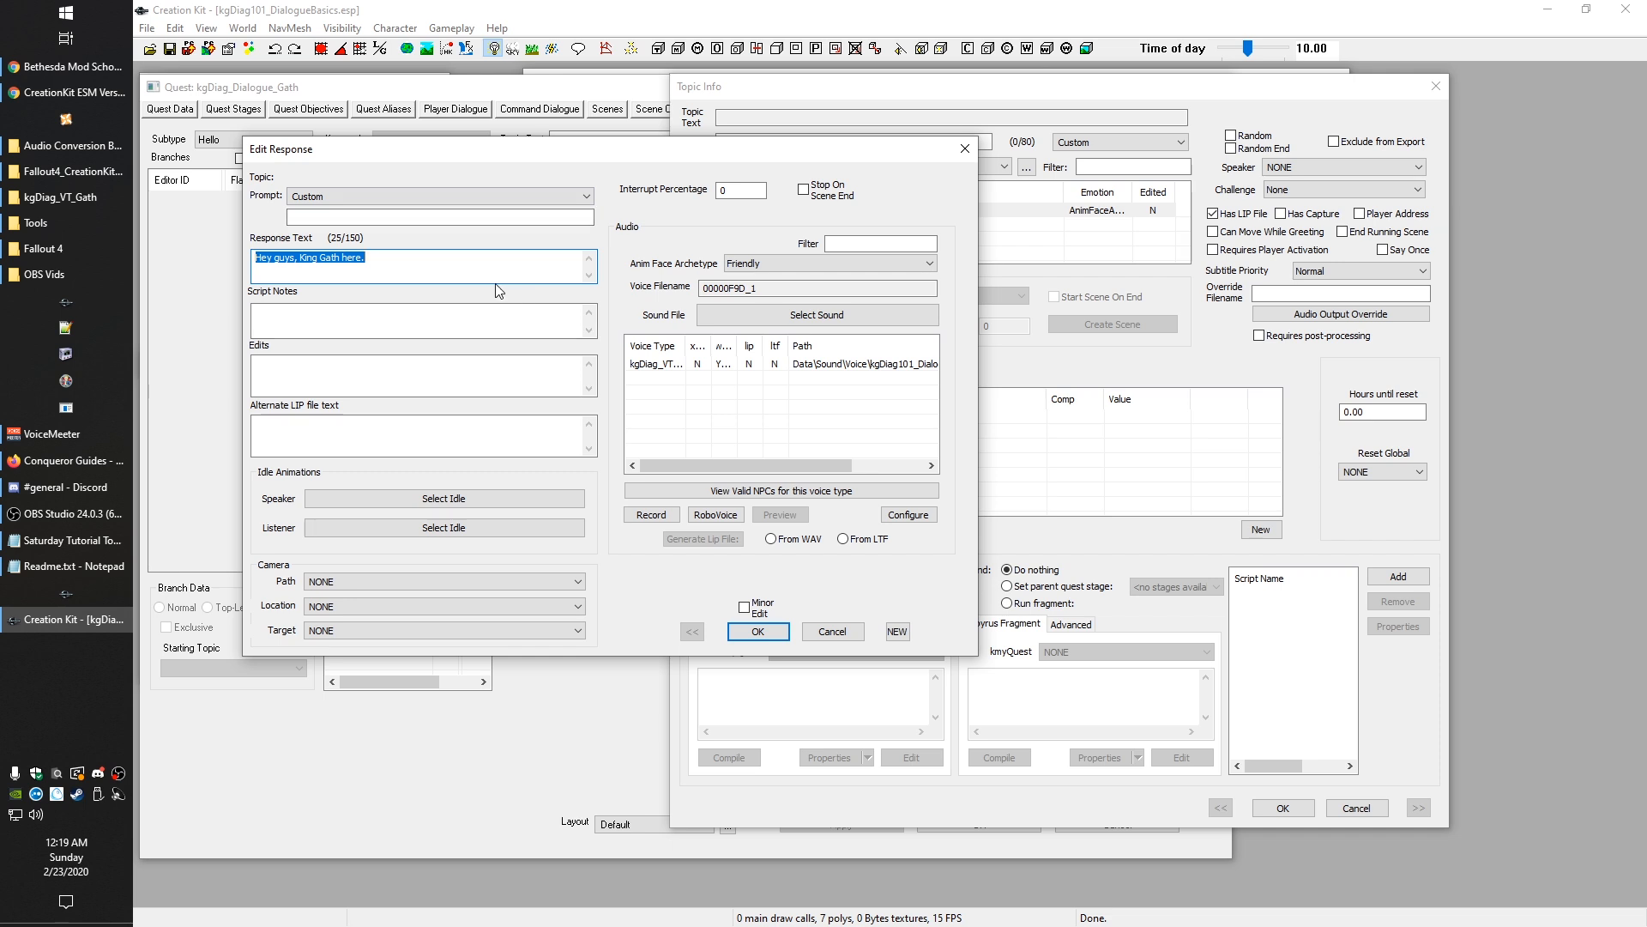
left_click(771, 291)
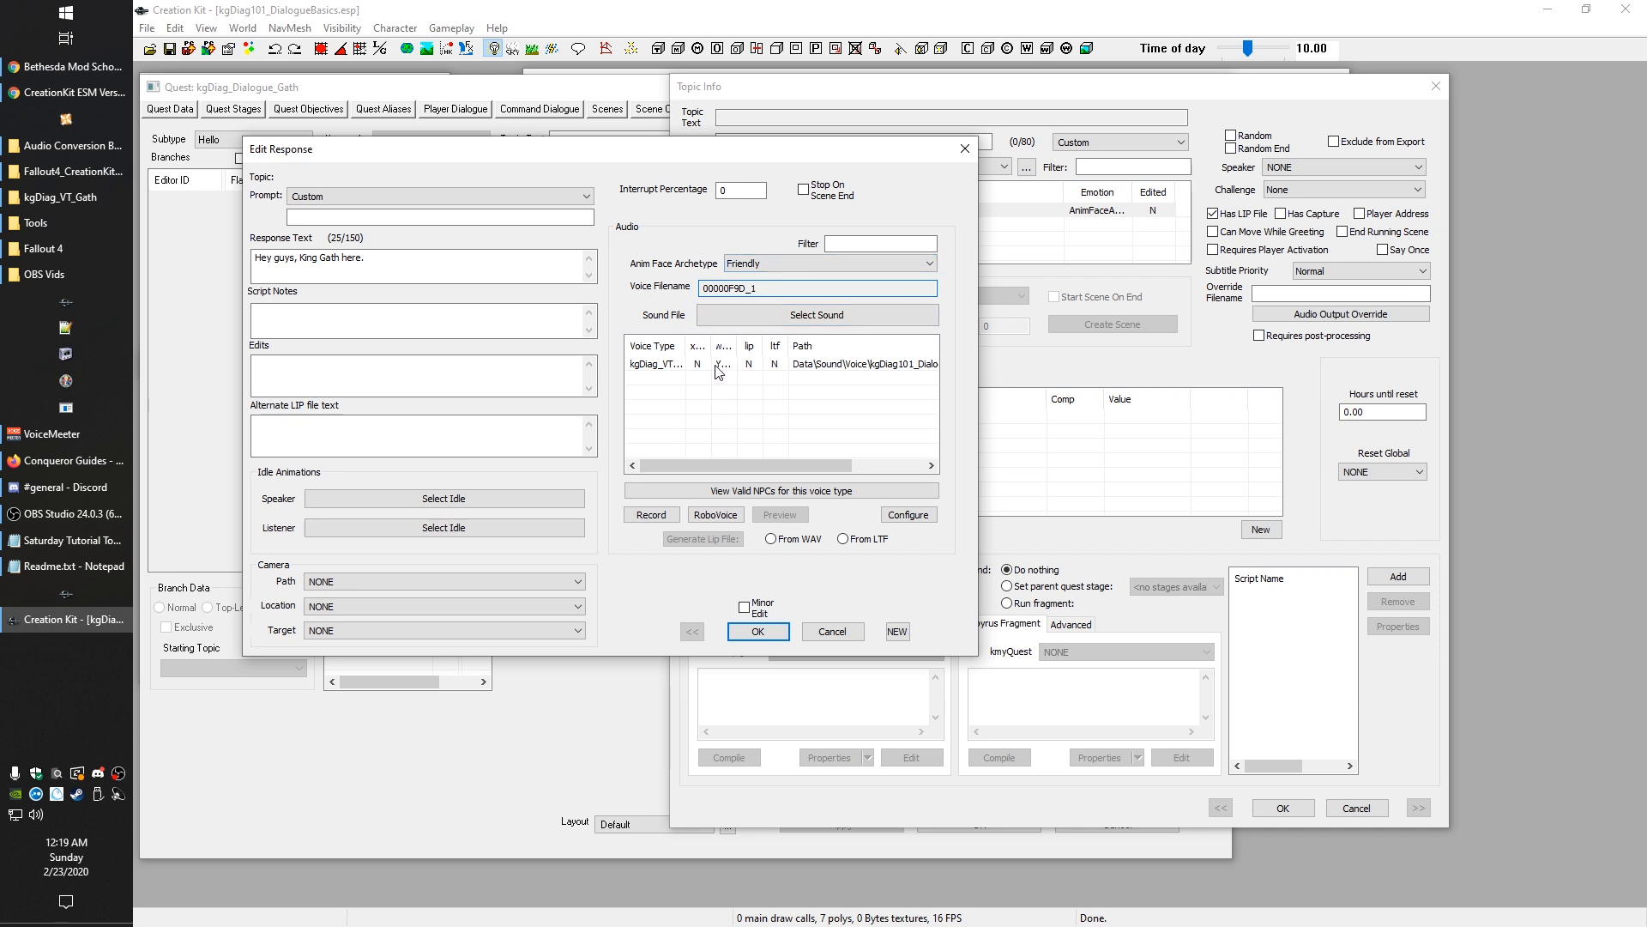
left_click_drag(686, 344, 739, 343)
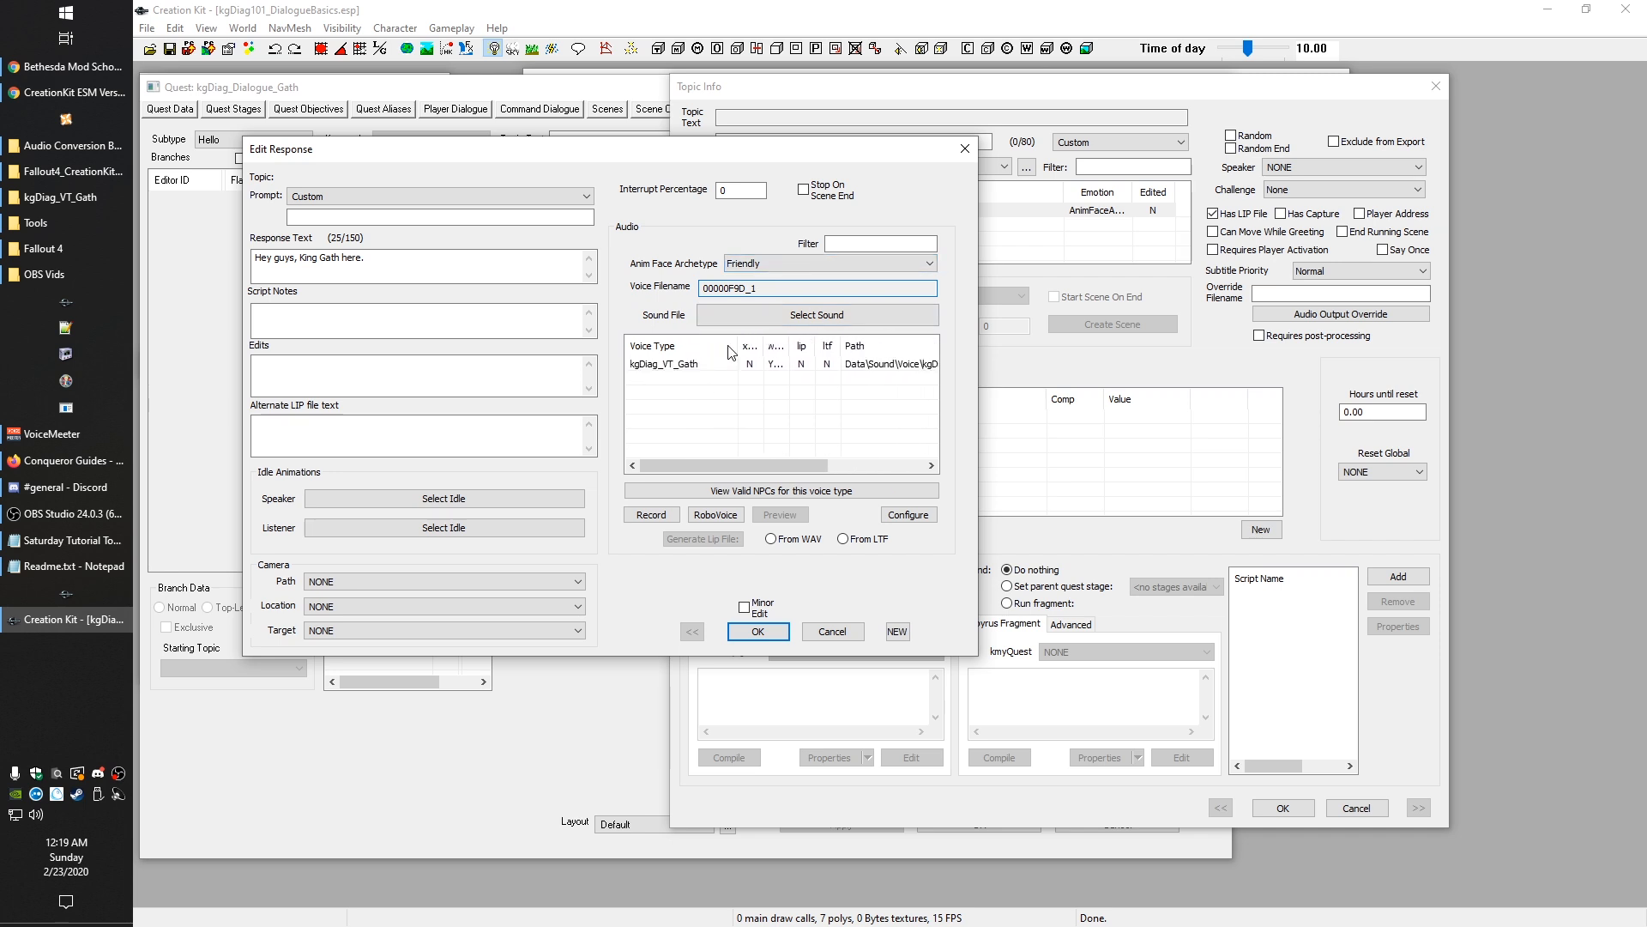
Step: Generate the lip file for the kgDiag_VT_Gath voice type from its WAV
left_click(690, 364)
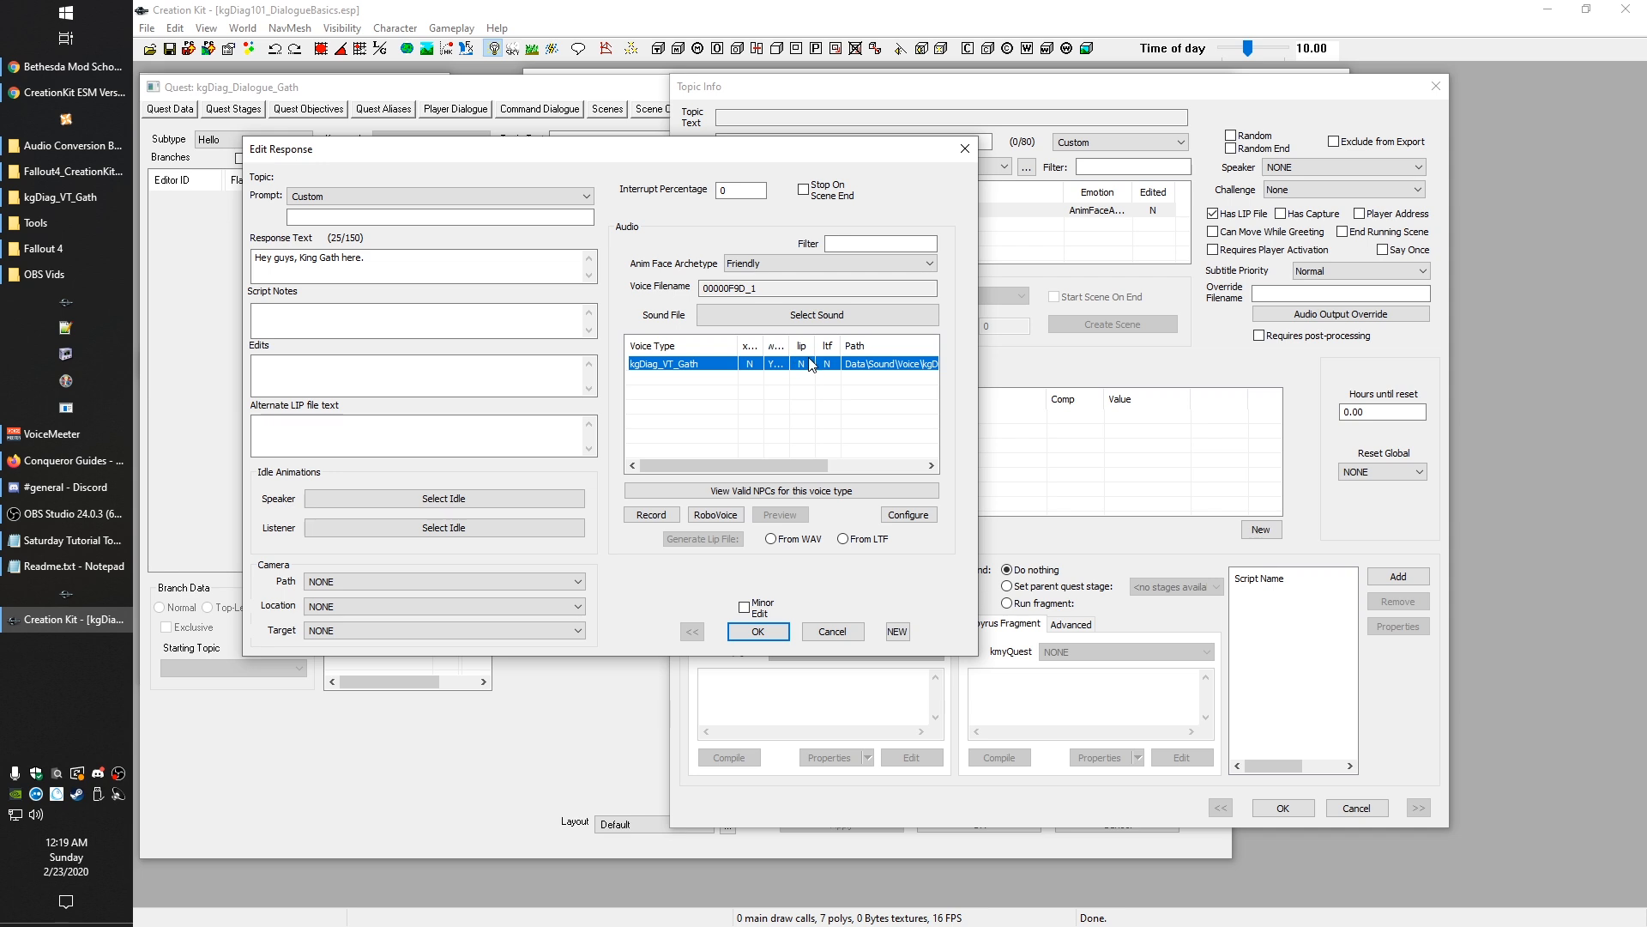
left_click(781, 541)
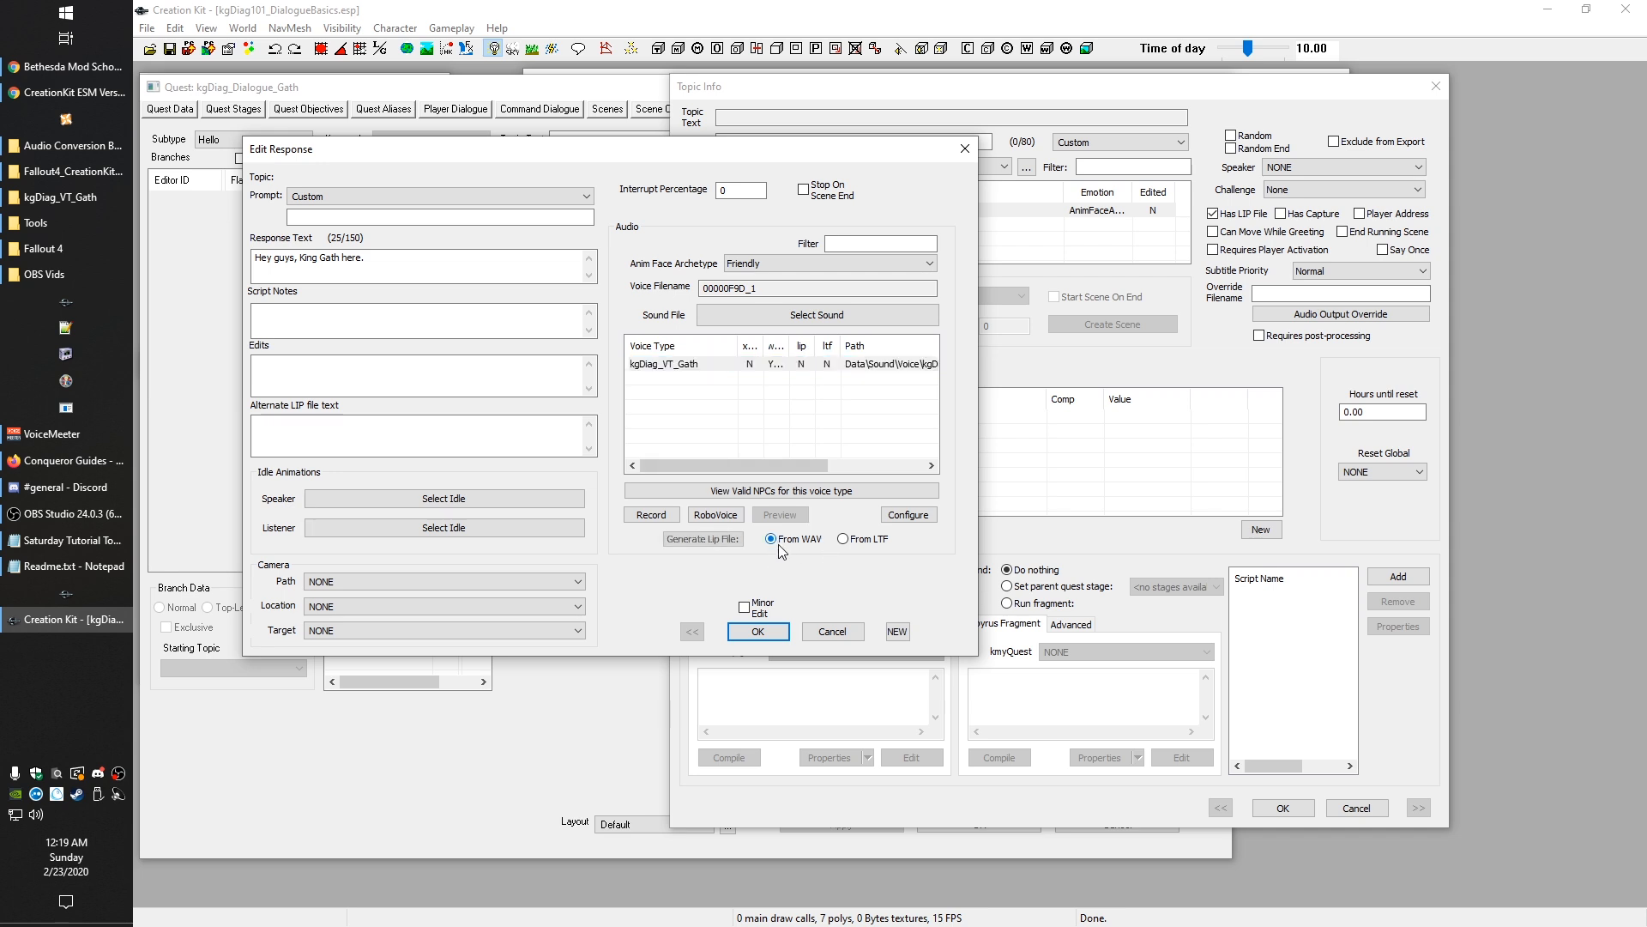
left_click(722, 540)
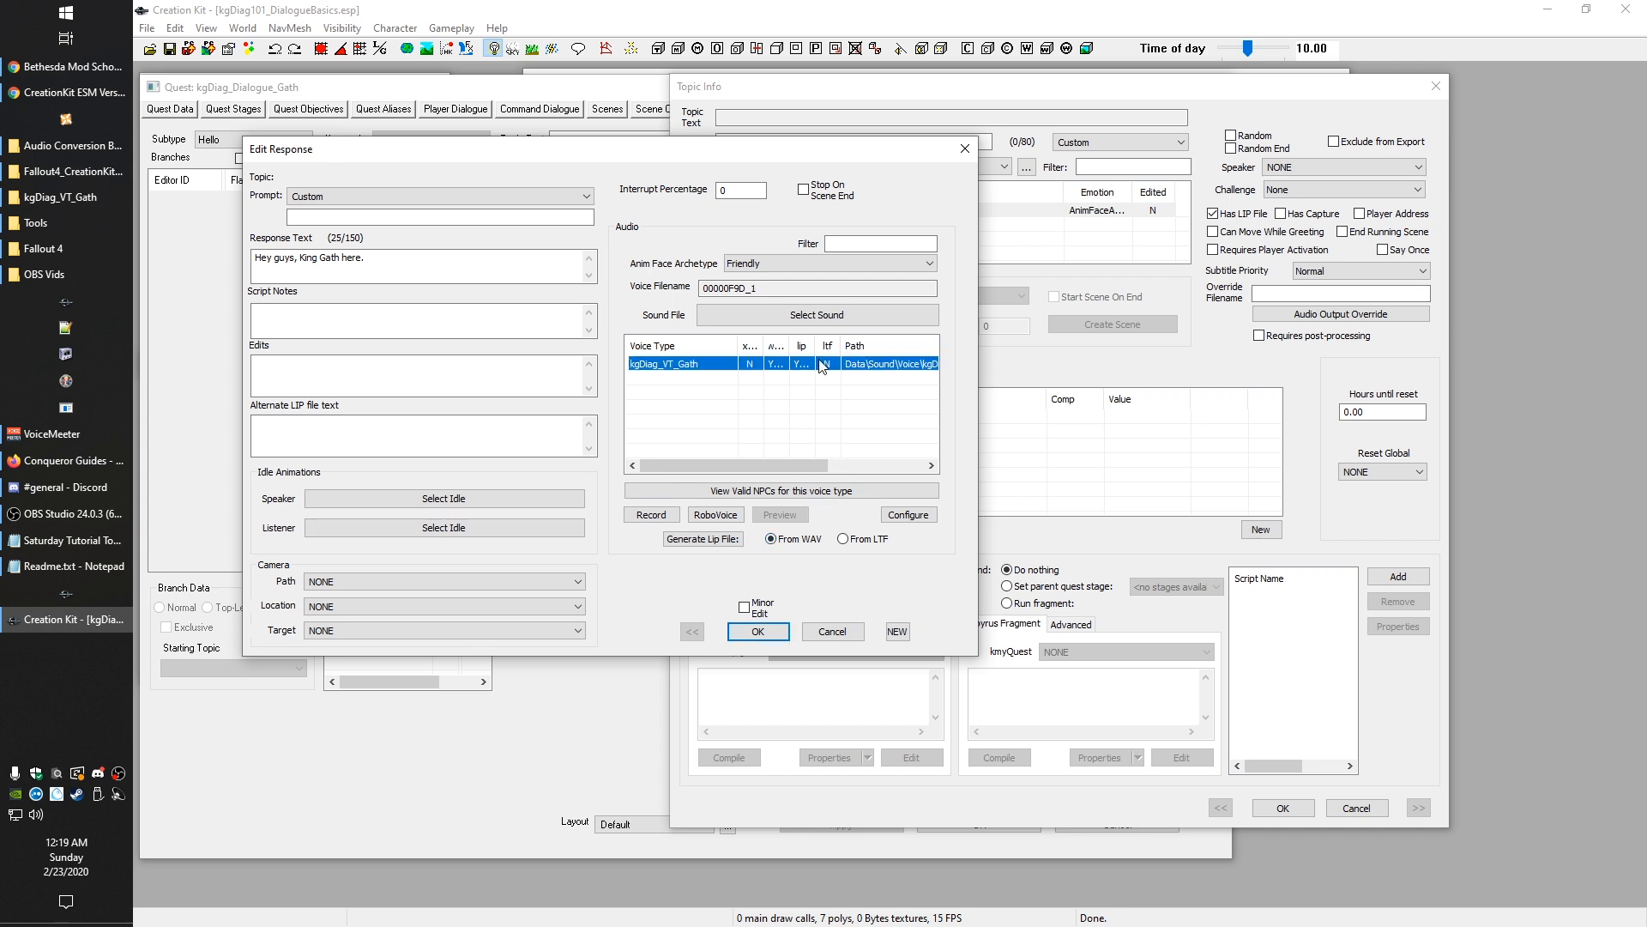
Step: Inspect the files in the kgDiag_VT_Gath voice folder, and accept the edited response and its topic info
left_click(53, 196)
left_click_drag(1015, 423, 722, 275)
left_click(723, 220)
left_click(777, 406)
left_click(398, 161)
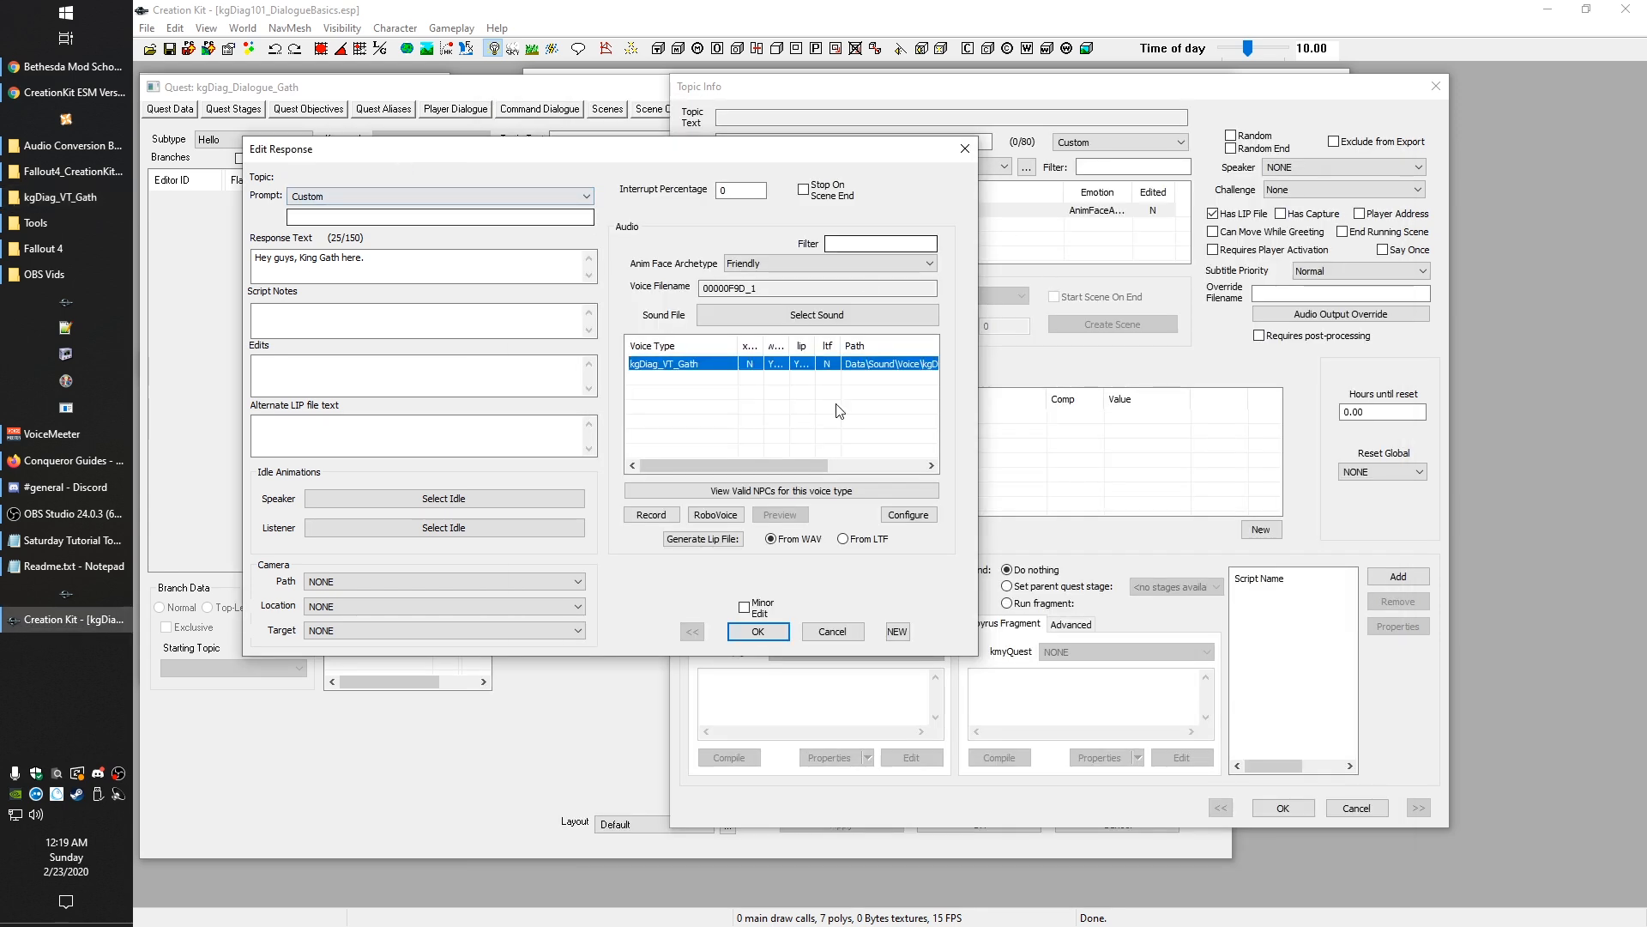
left_click(758, 630)
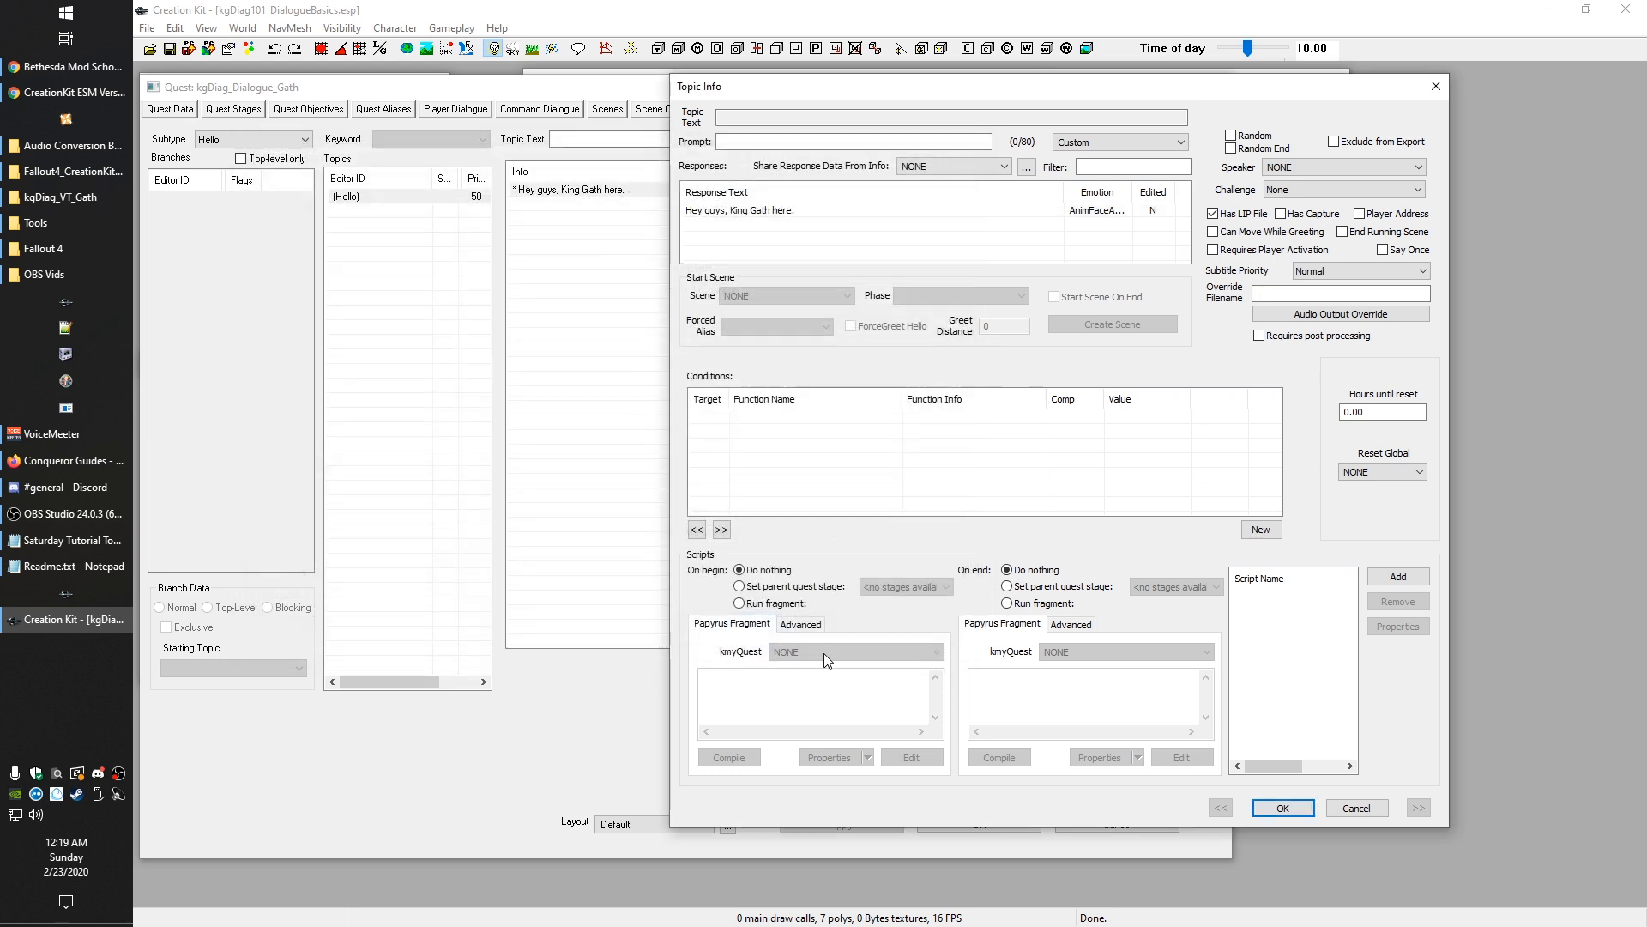
left_click(1281, 807)
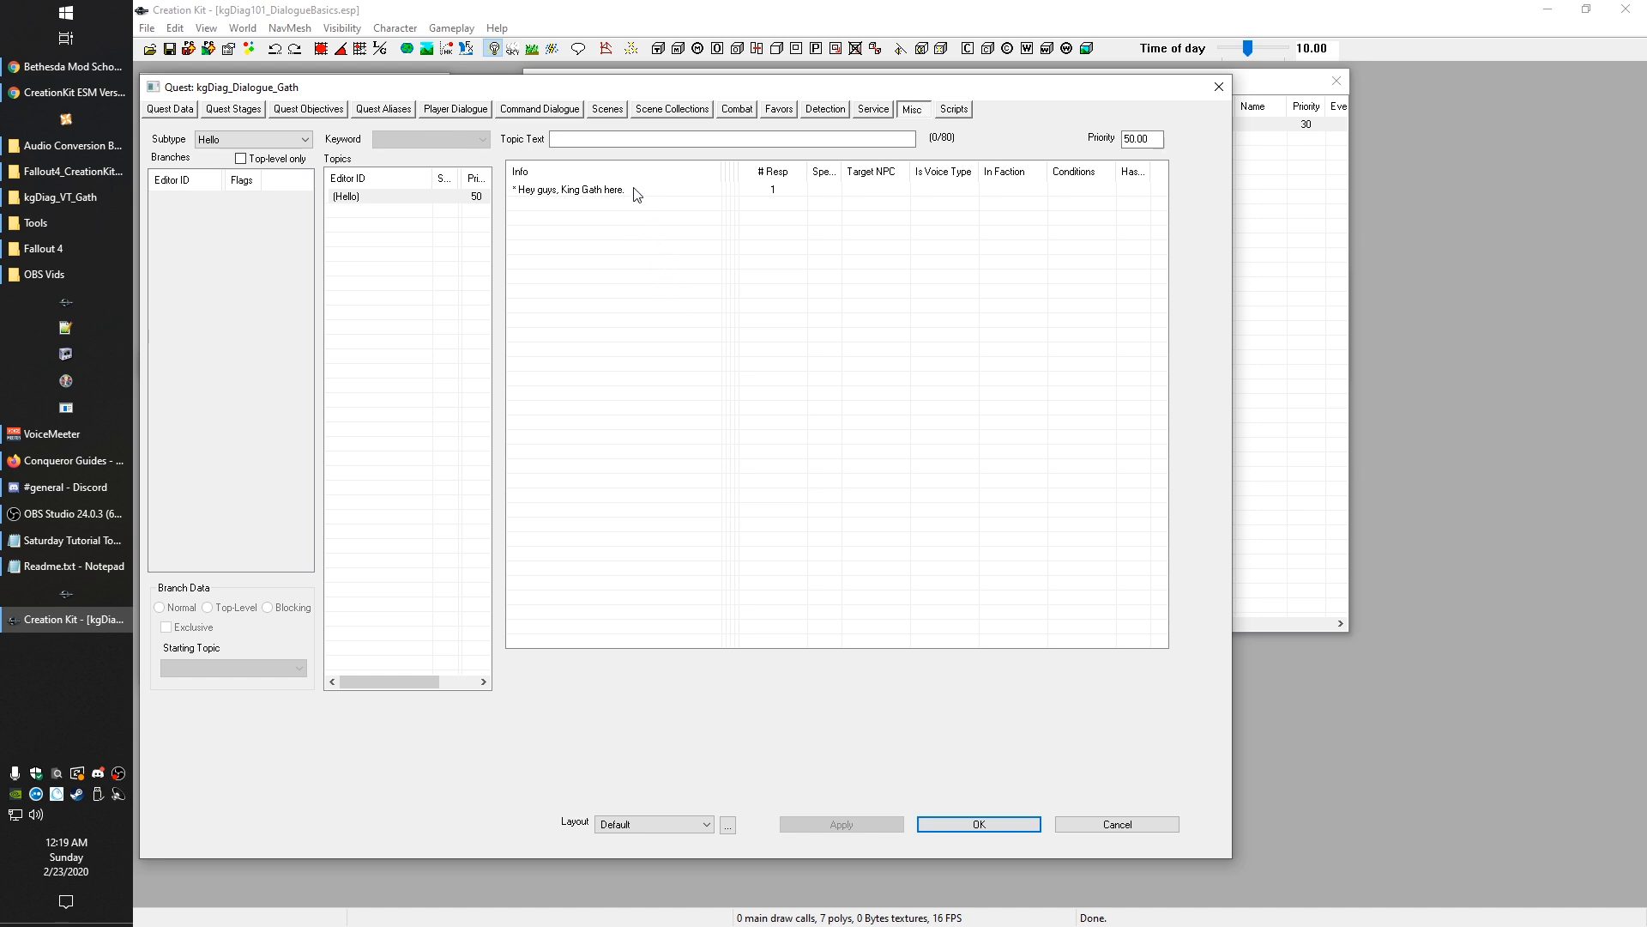
Step: View the quest's Scenes and Misc dialogue, and reopen the Hello topic info to check the commands for its response
left_click(607, 109)
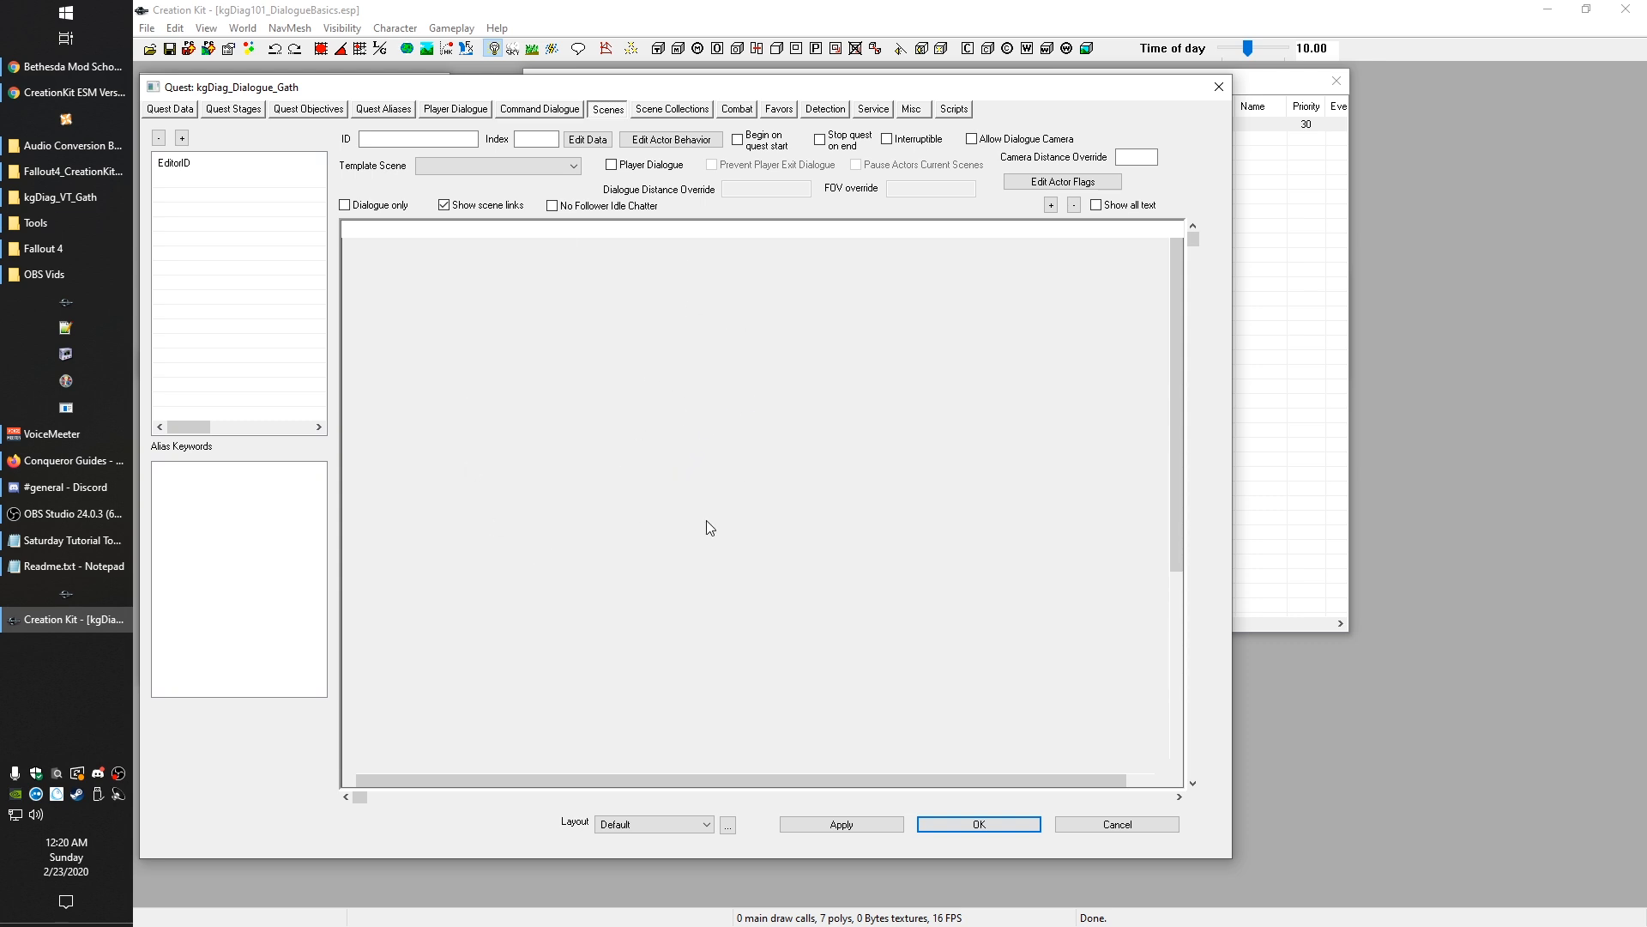
left_click(918, 112)
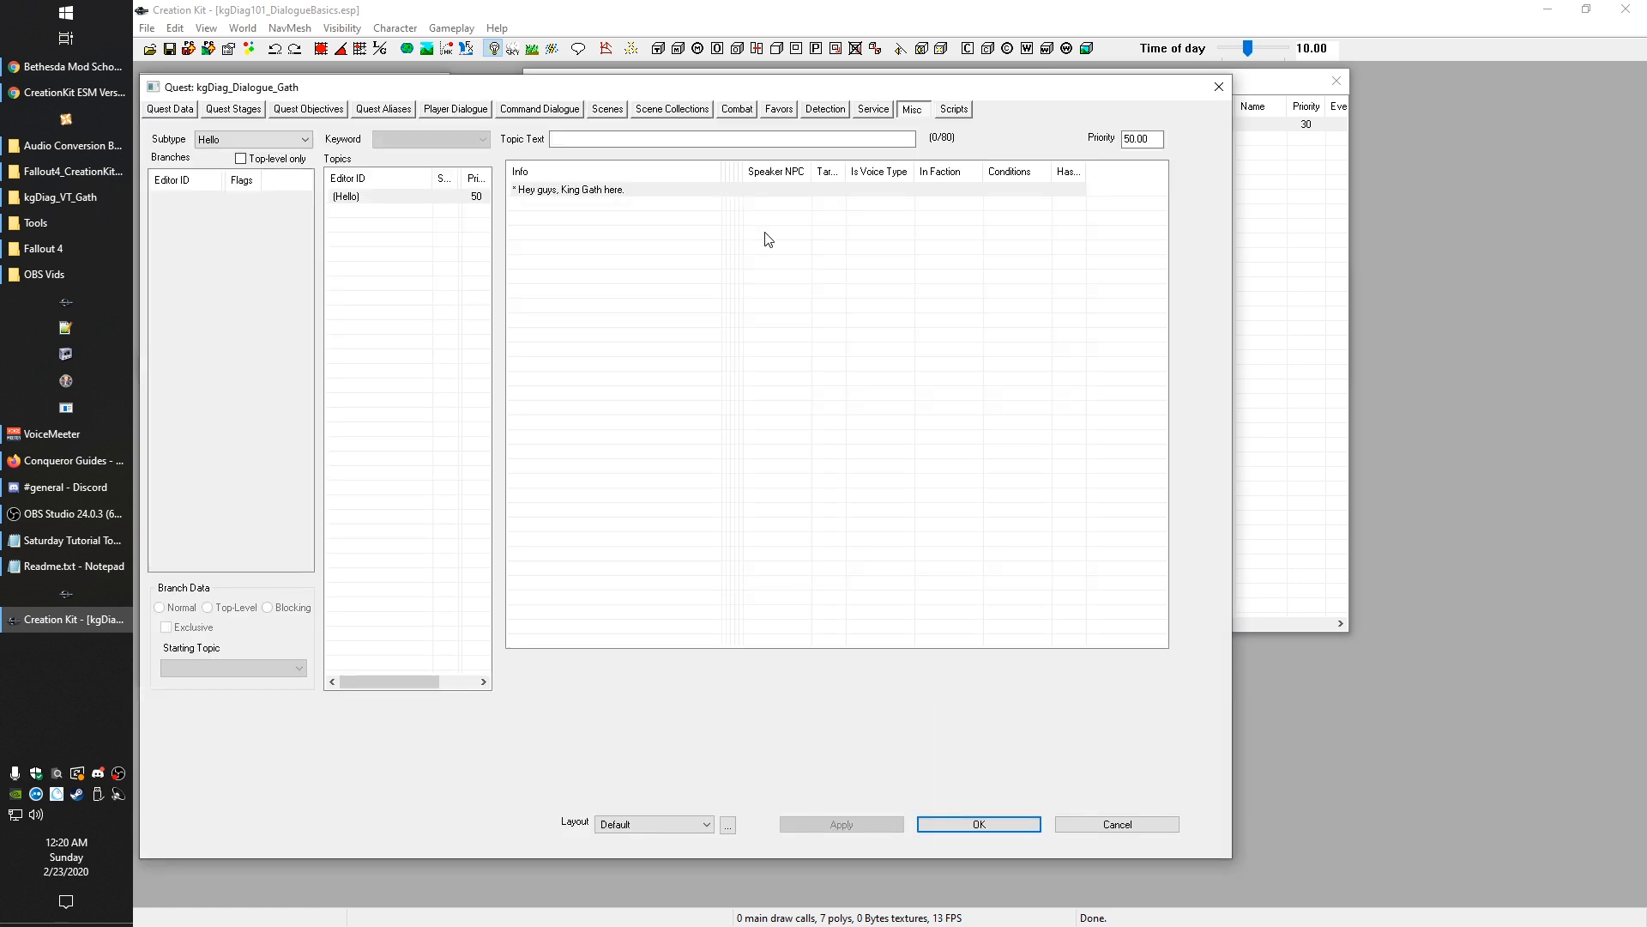
double_click(532, 192)
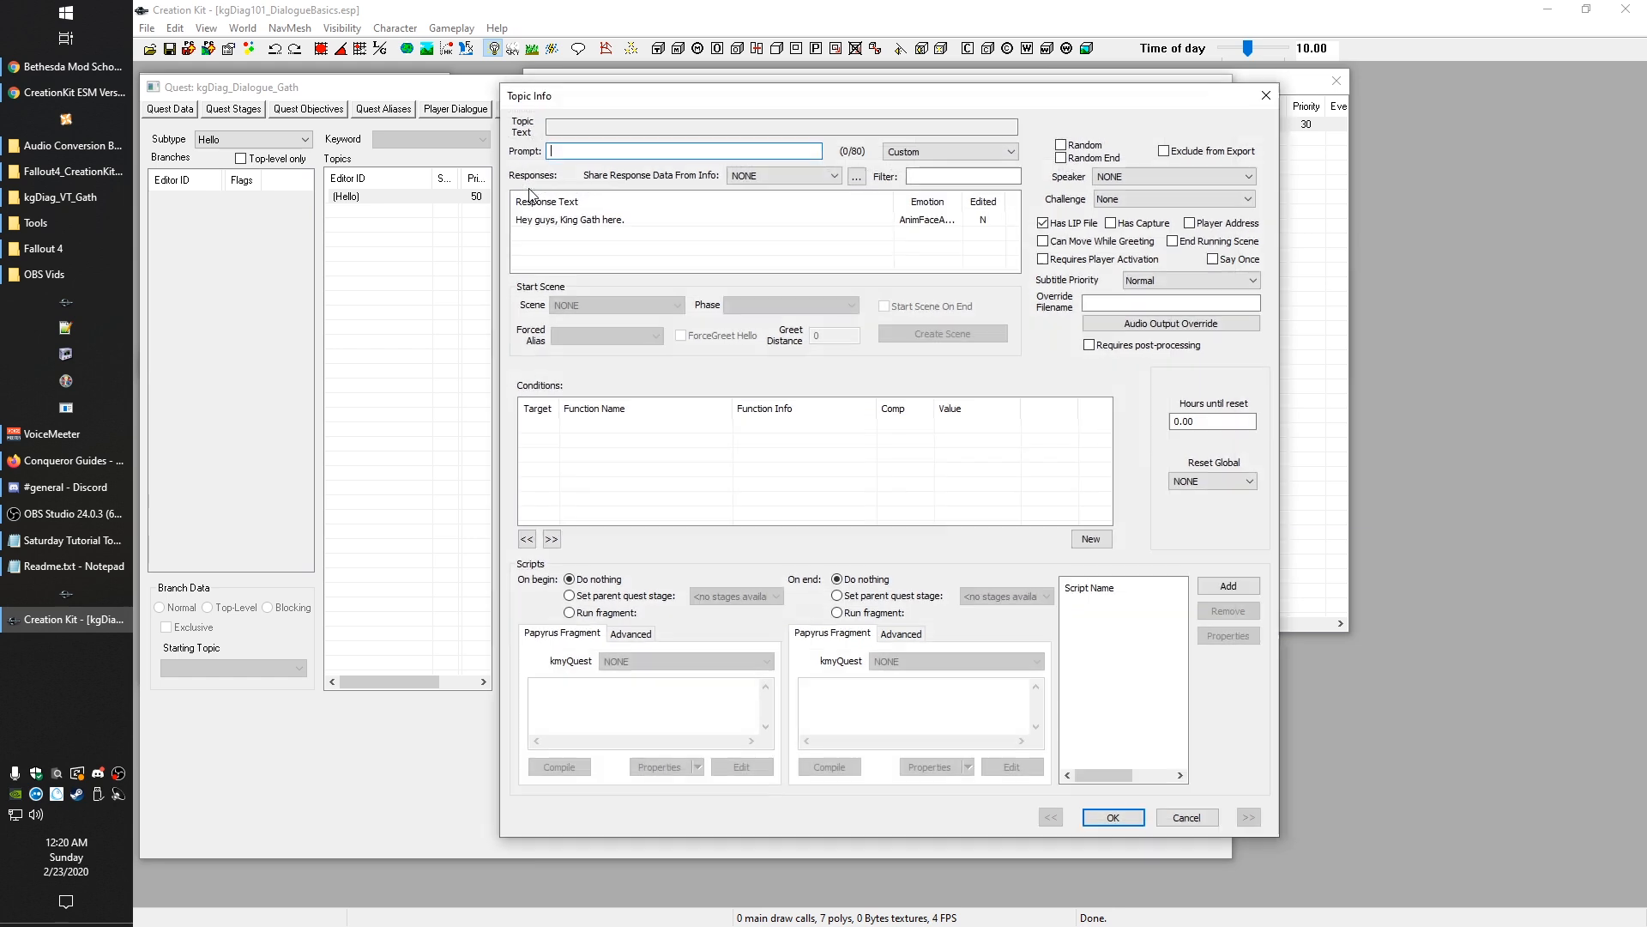
right_click(586, 220)
left_click(547, 256)
left_click(1179, 819)
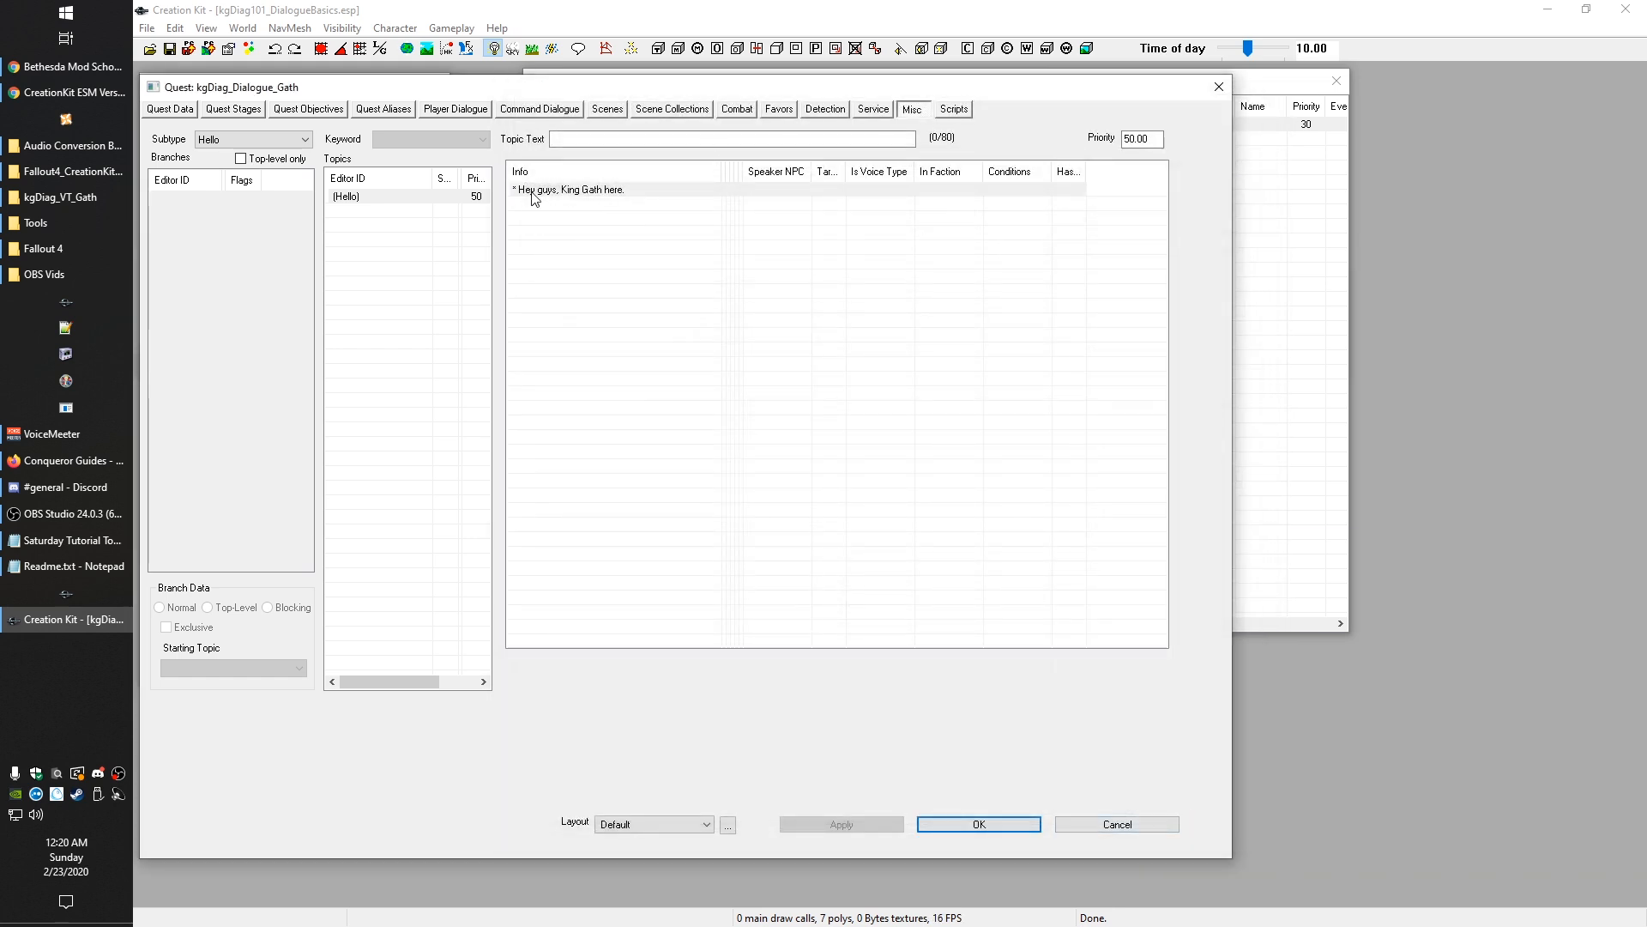
Step: Examine the commands available for the greeting info and for the empty area of the Hello topic's info list
left_click(384, 199)
right_click(539, 191)
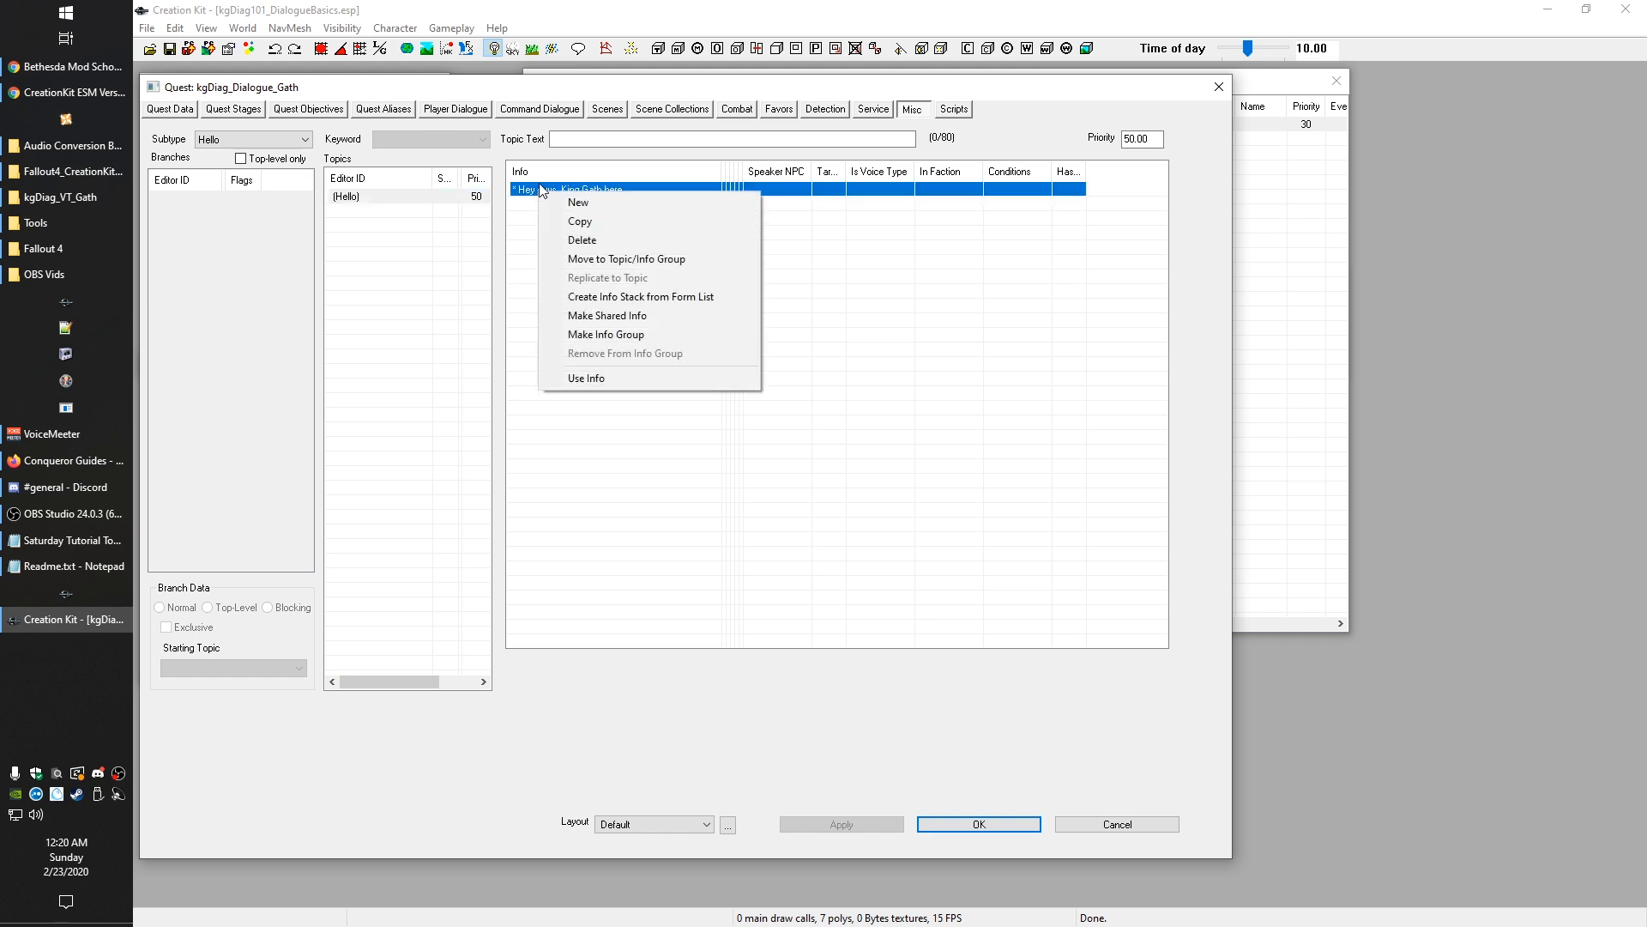
left_click(936, 310)
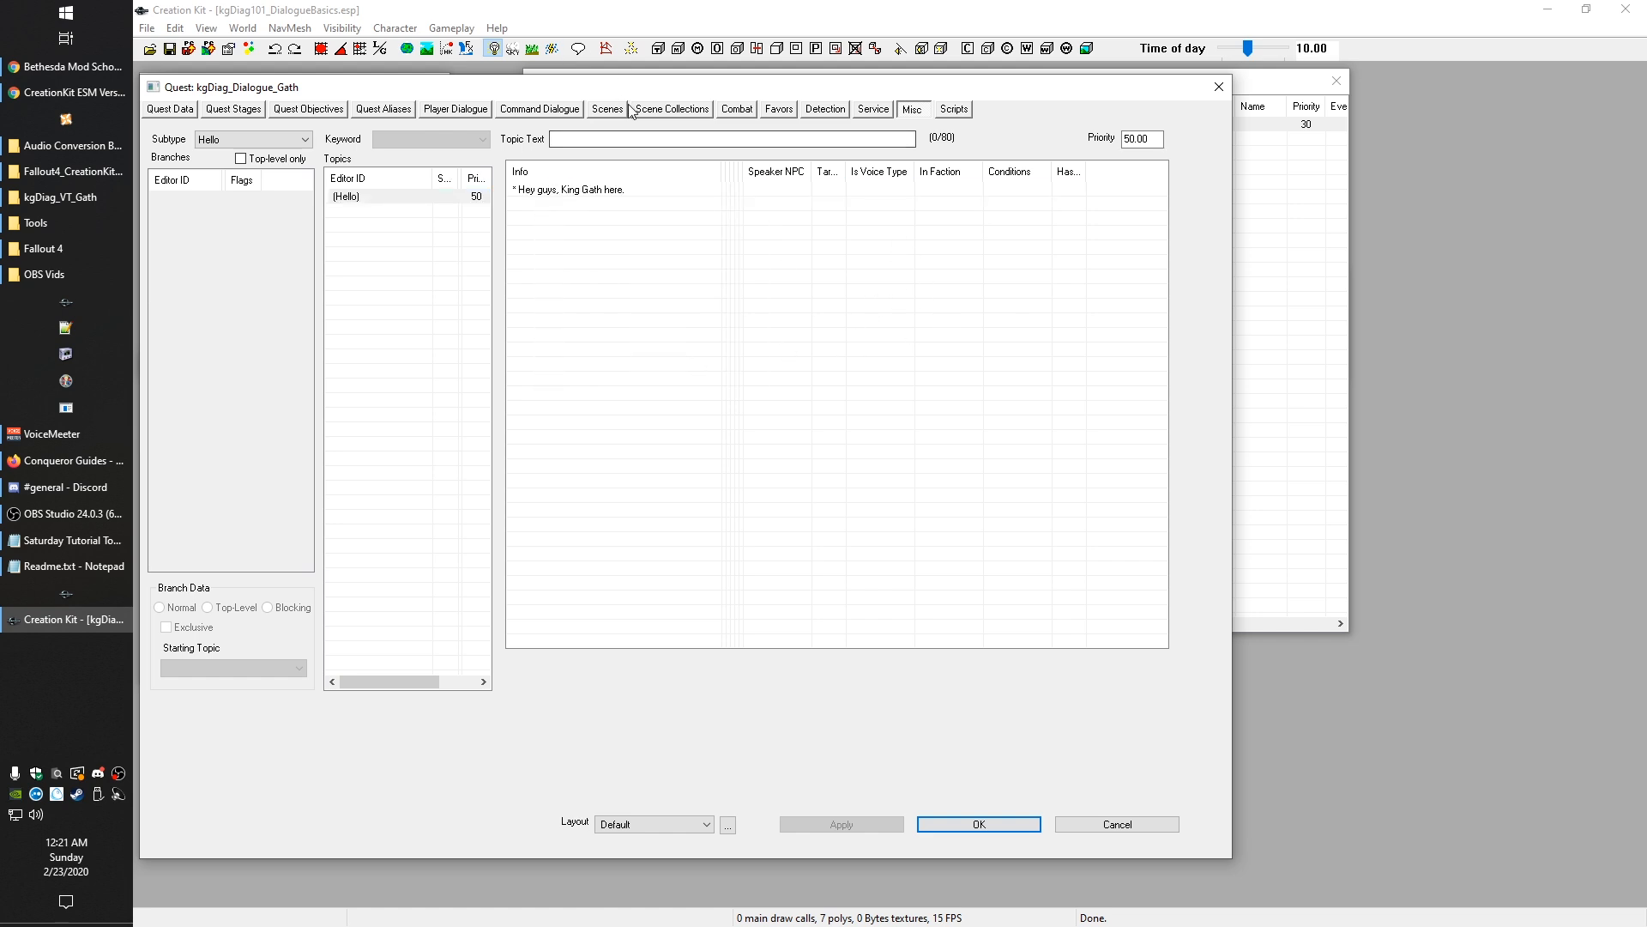
left_click(546, 190)
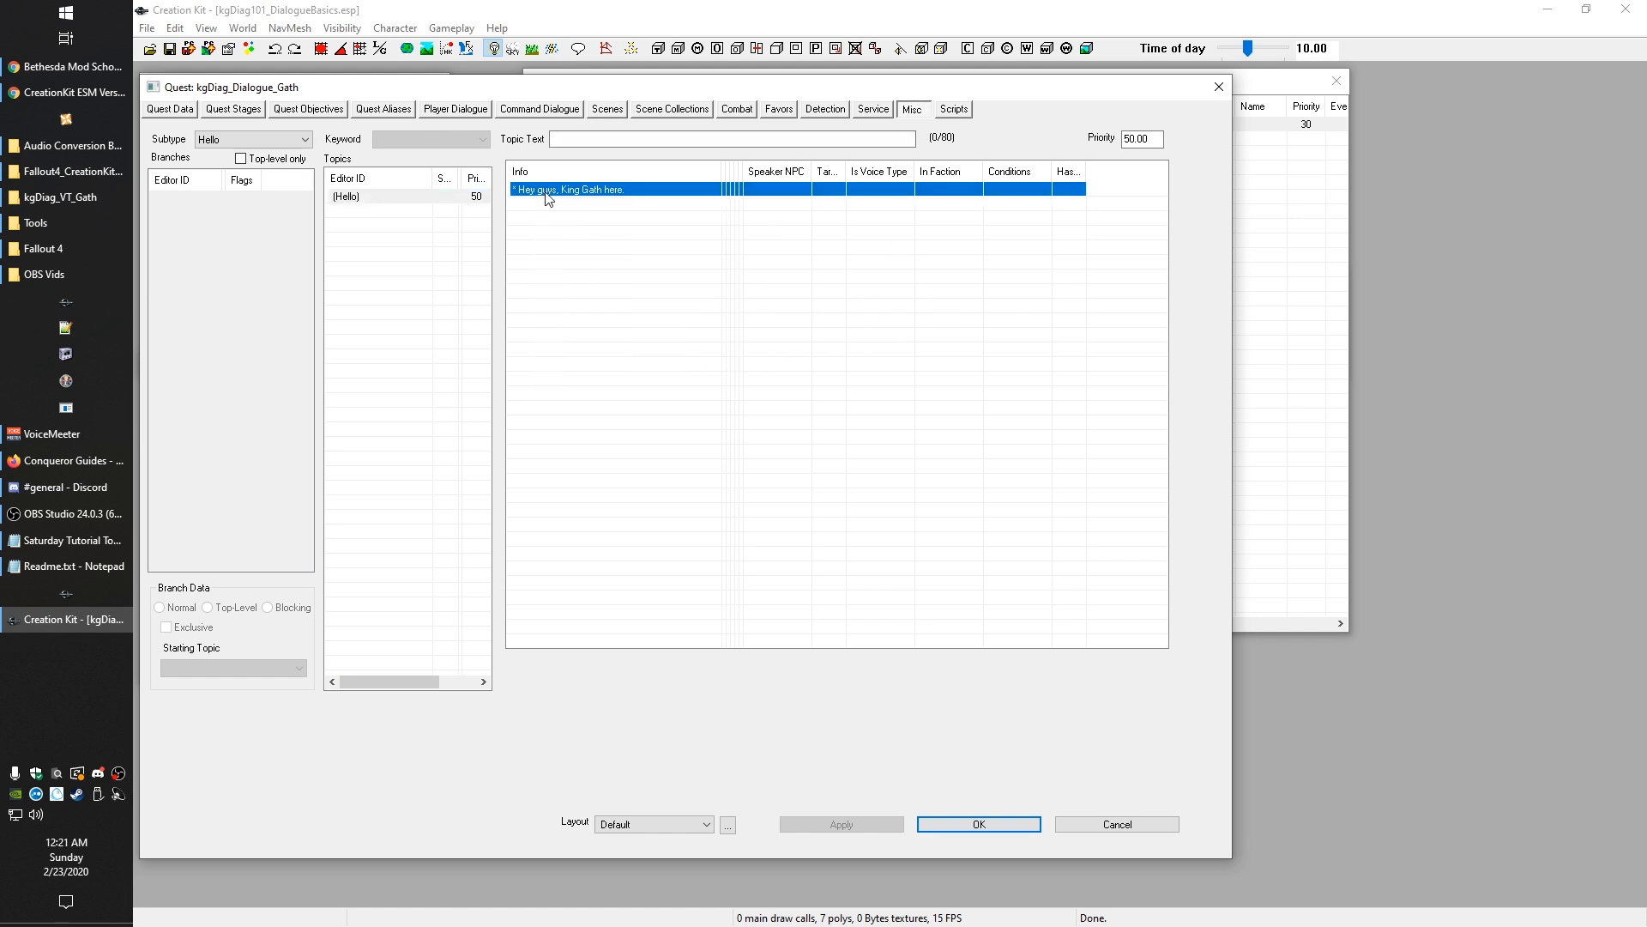
right_click(530, 223)
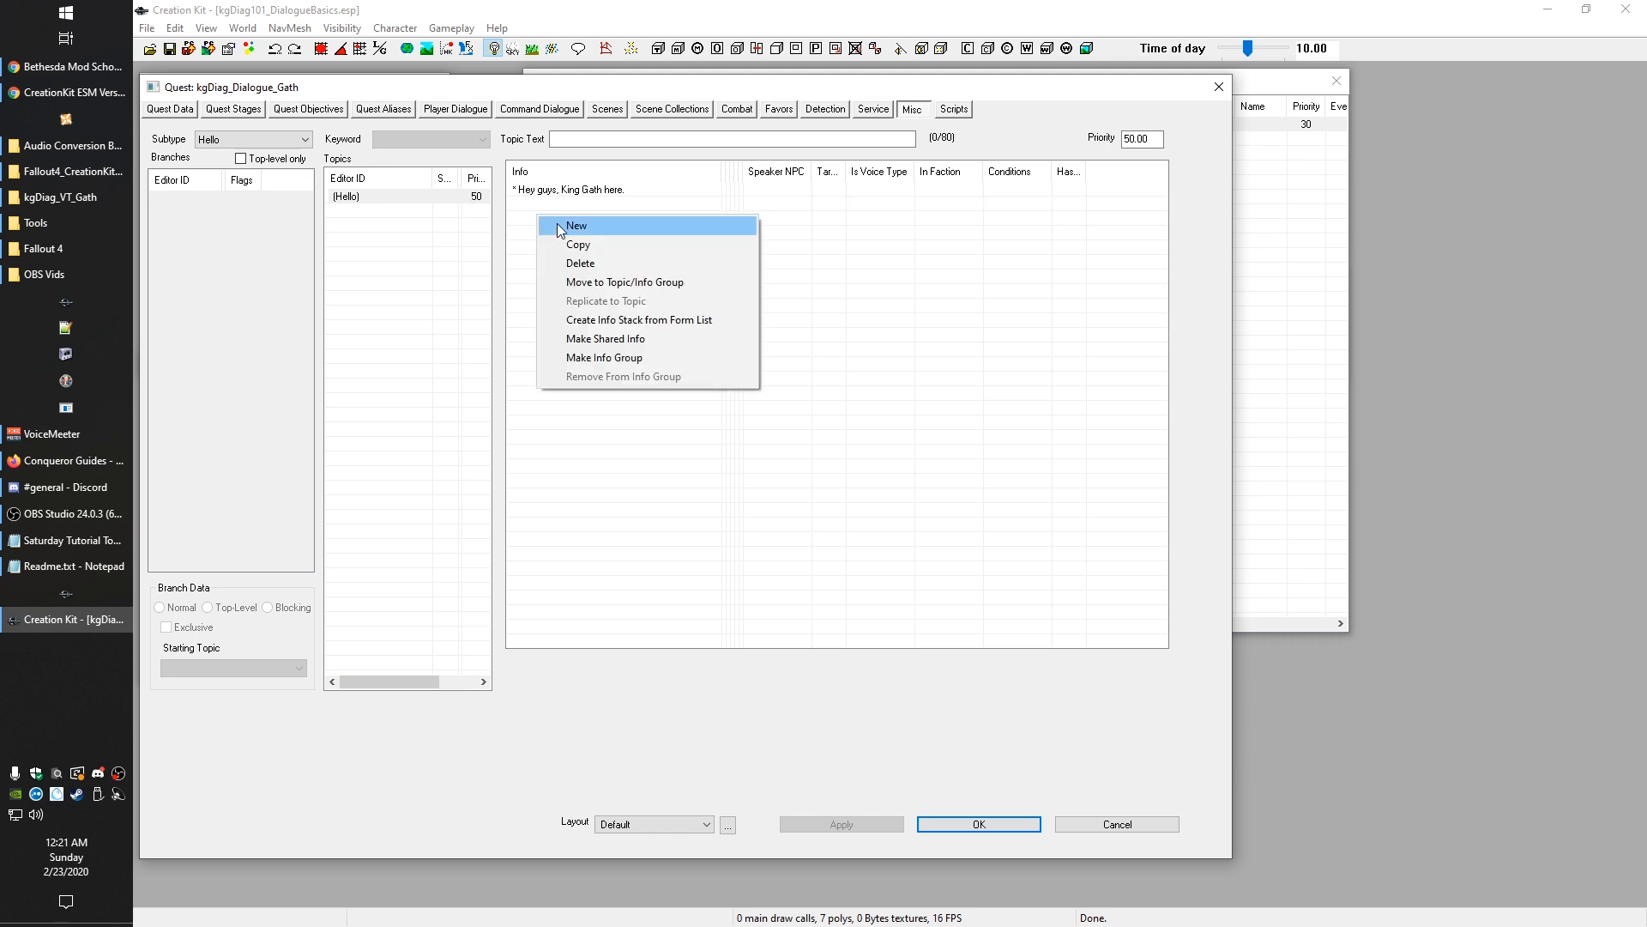
left_click(401, 192)
left_click(360, 197)
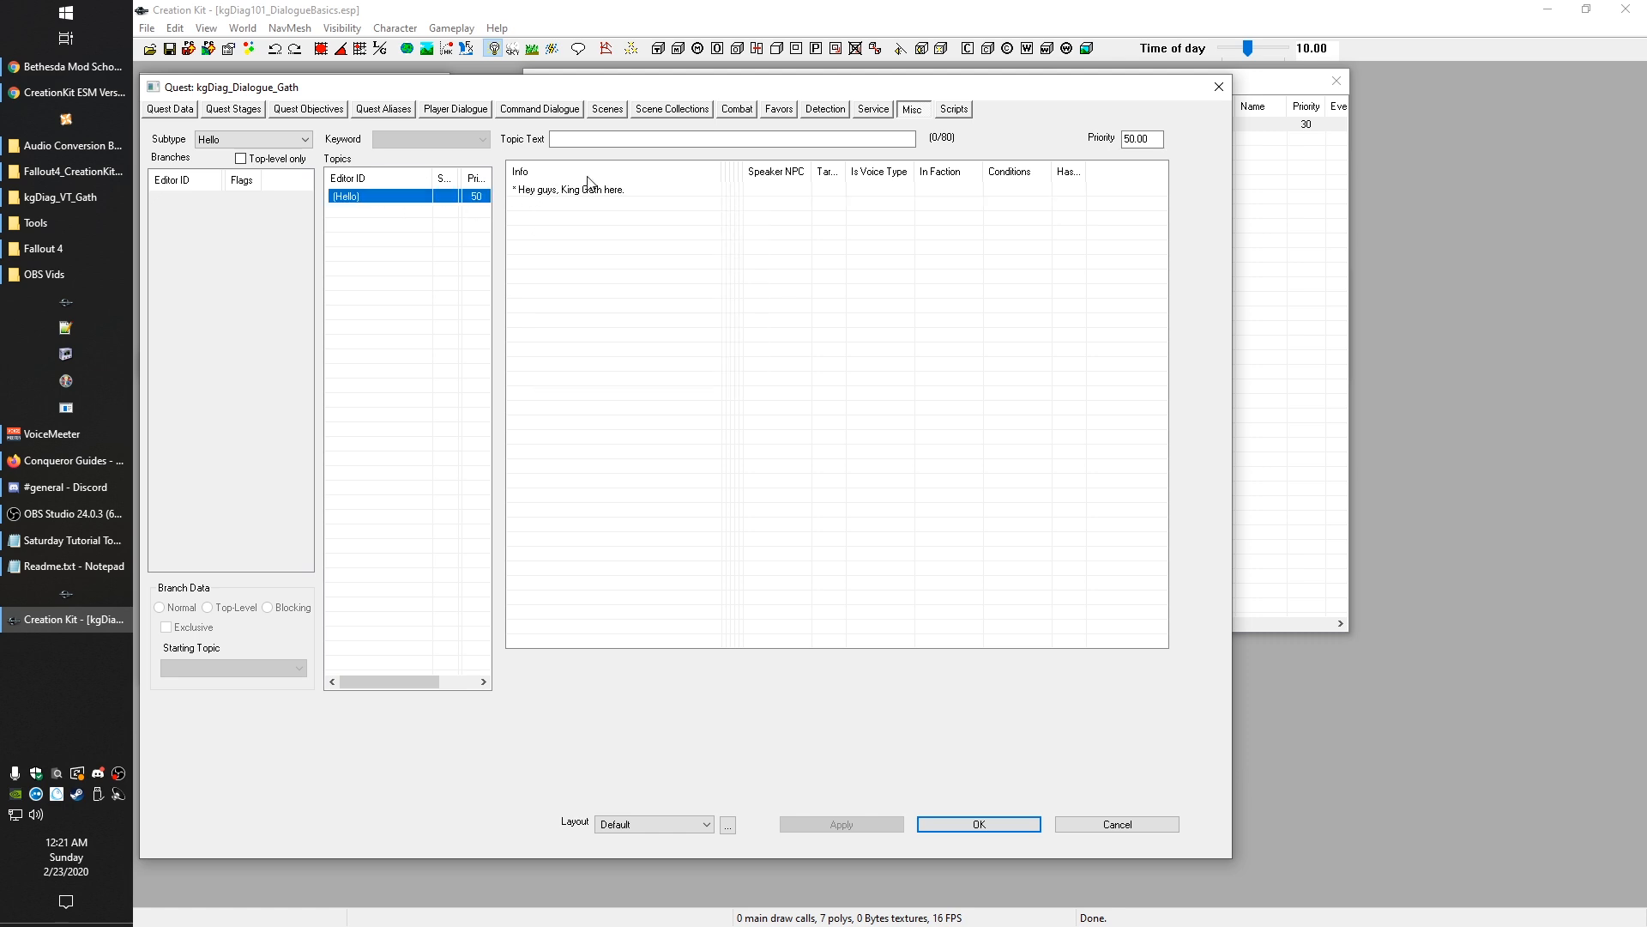
Step: Make an info group from the greeting info under the Hello topic in the quest's Misc dialogue
left_click(606, 109)
left_click(912, 109)
right_click(562, 190)
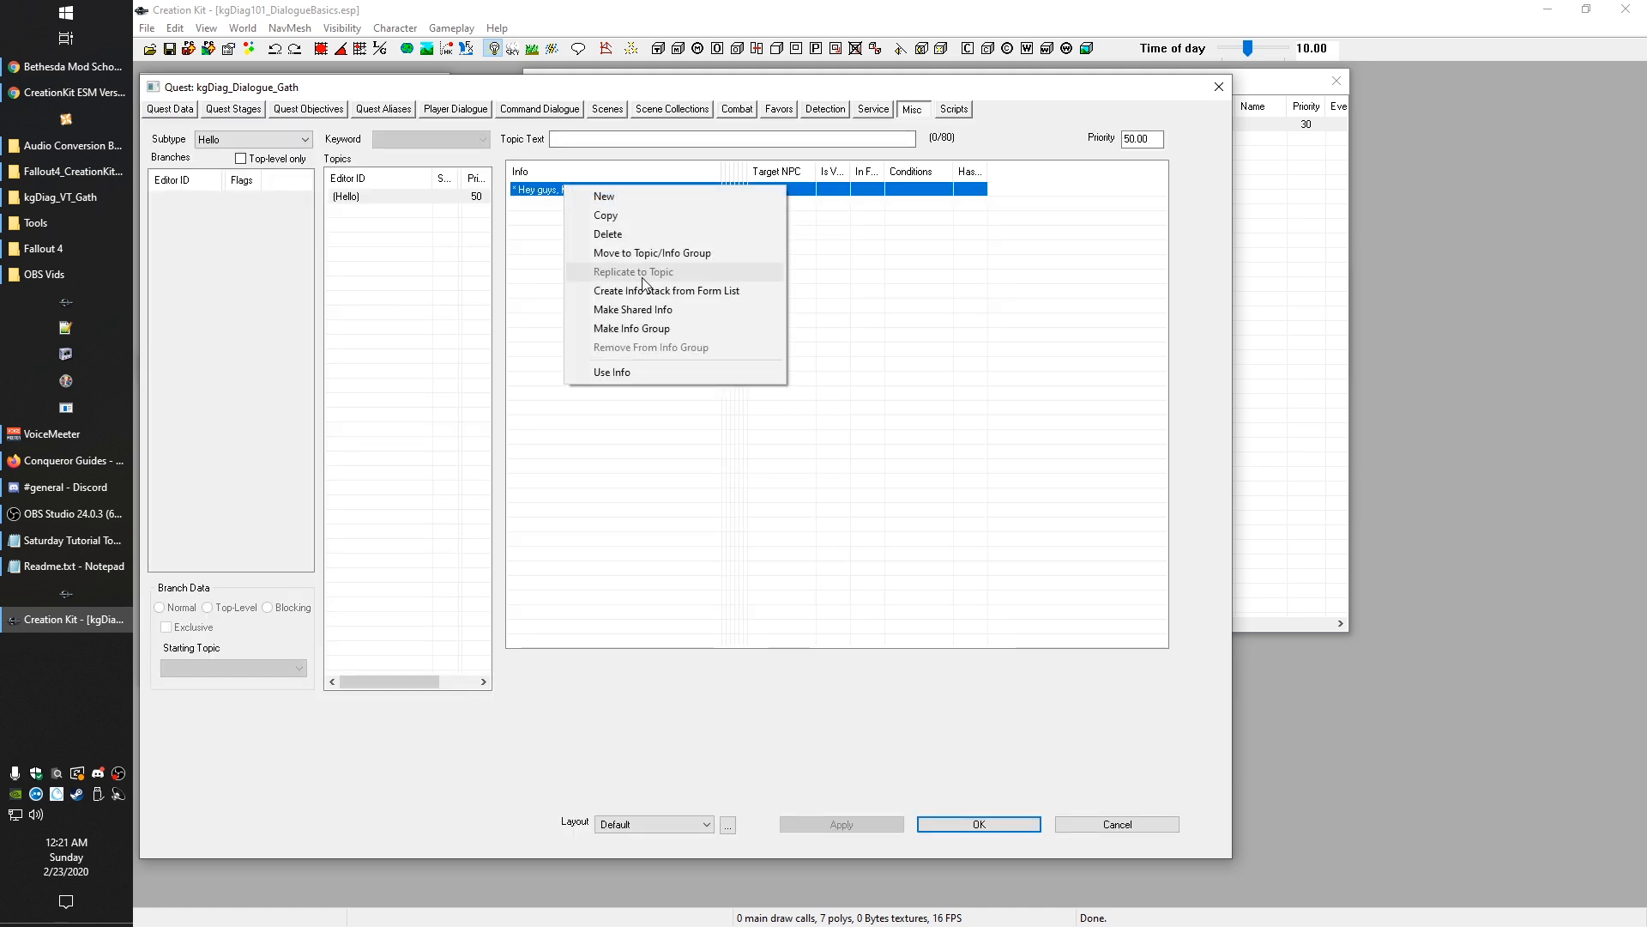
left_click(642, 328)
Step: Open the info group and its greeting's topic info, check the commands for the grouped info, and cancel out of the group
left_click(552, 189)
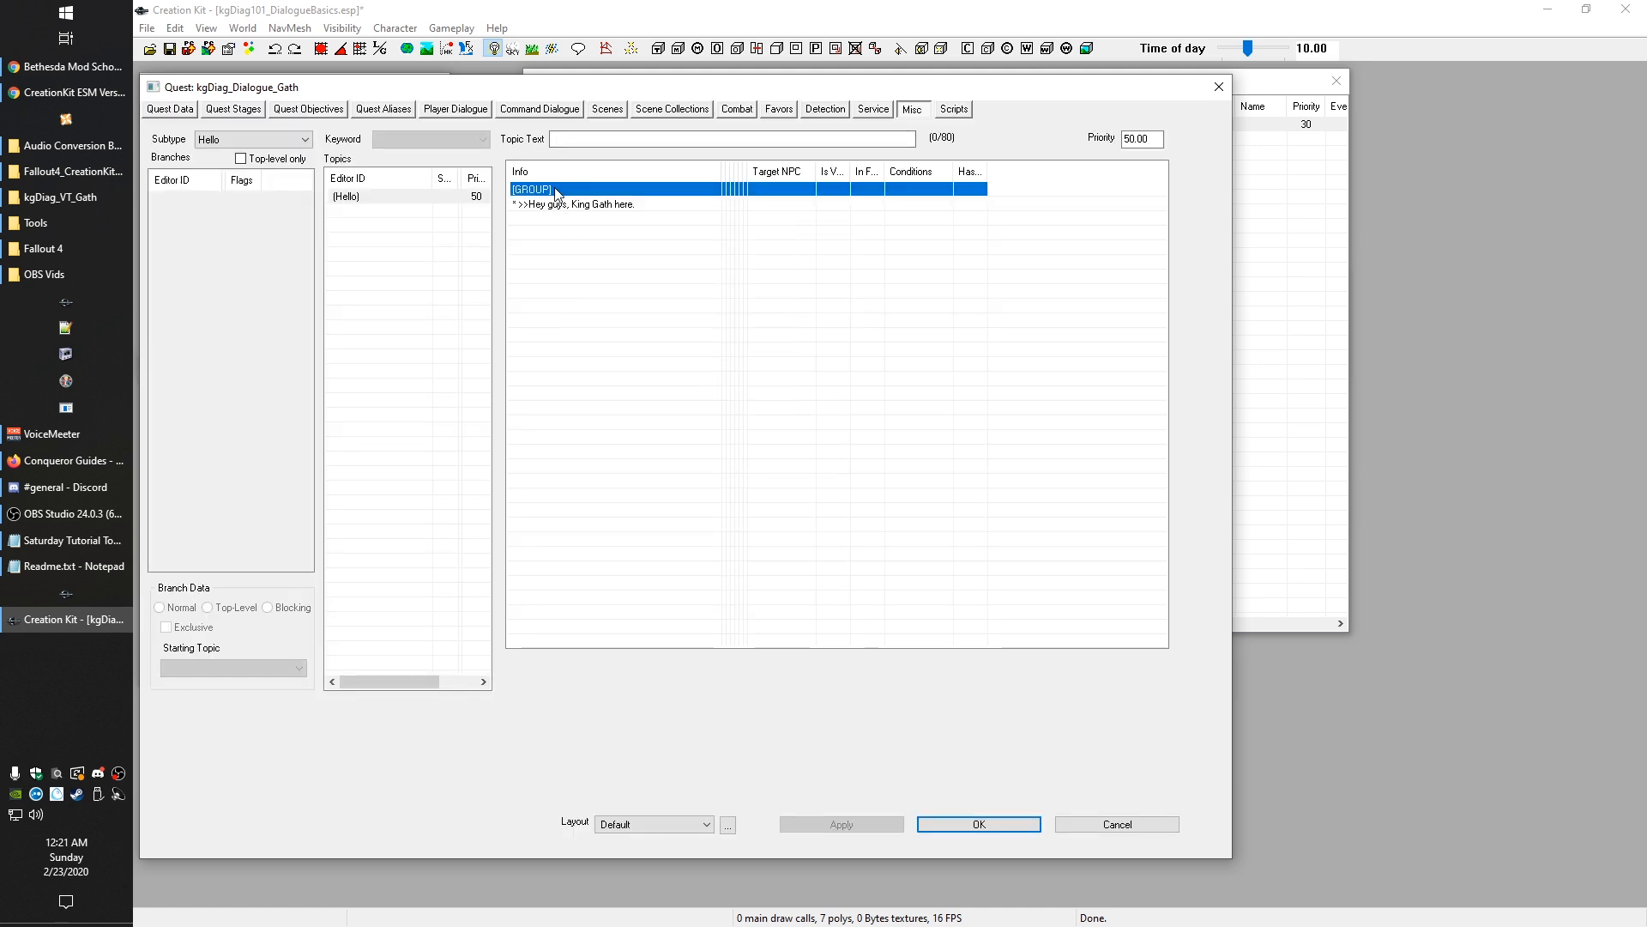
double_click(553, 187)
left_click(566, 198)
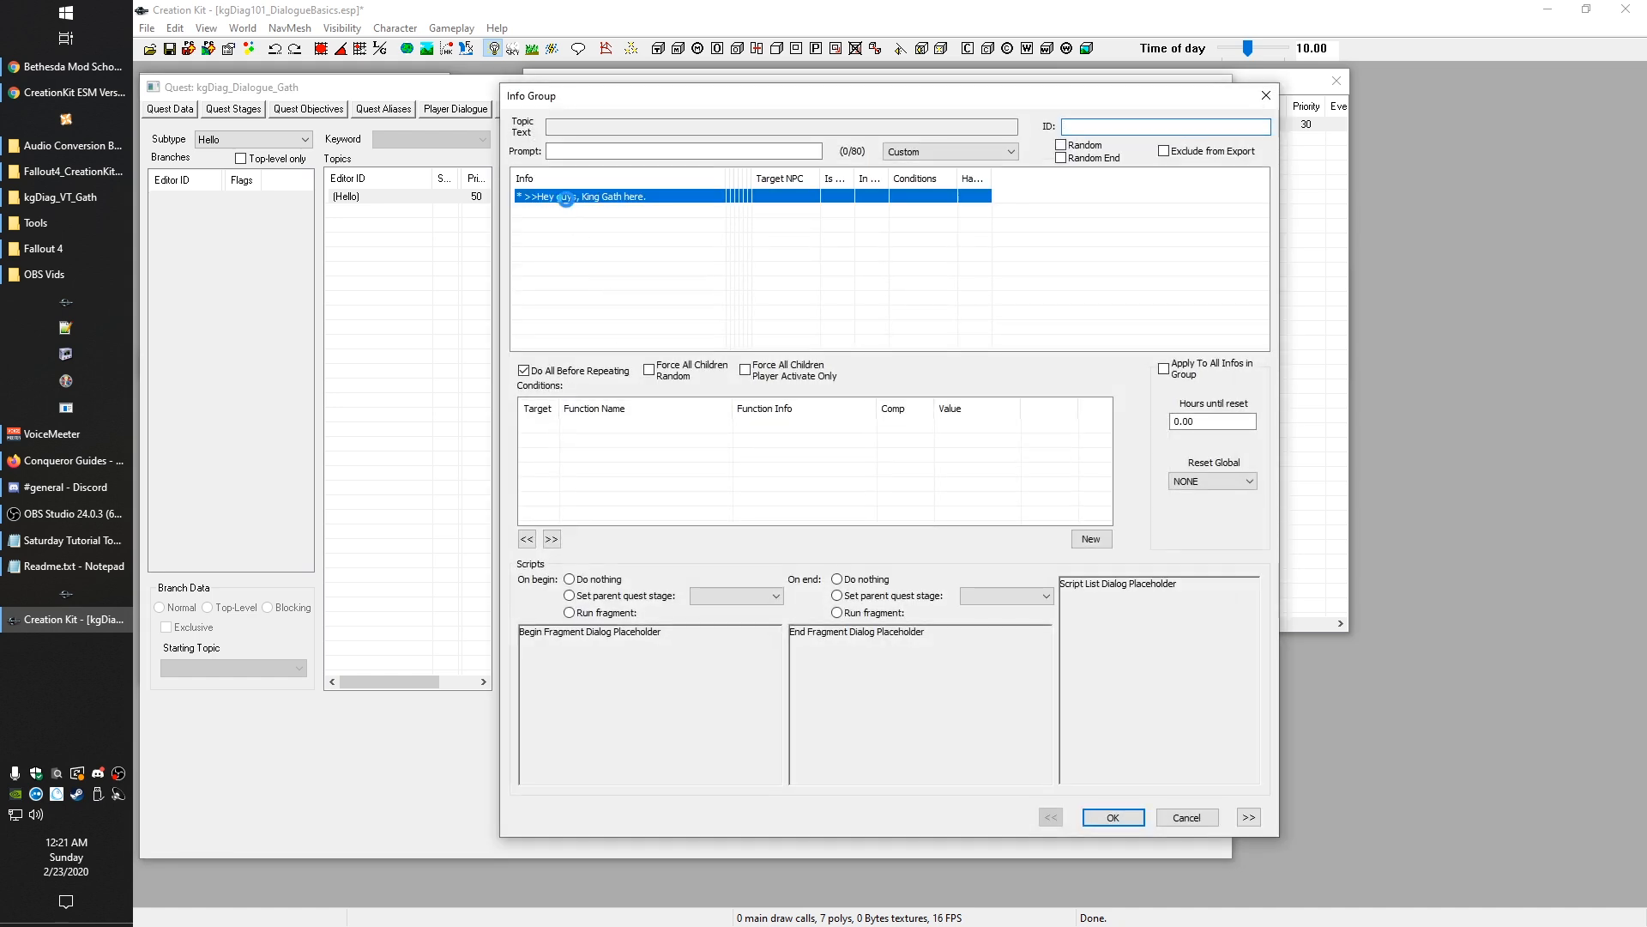
double_click(565, 197)
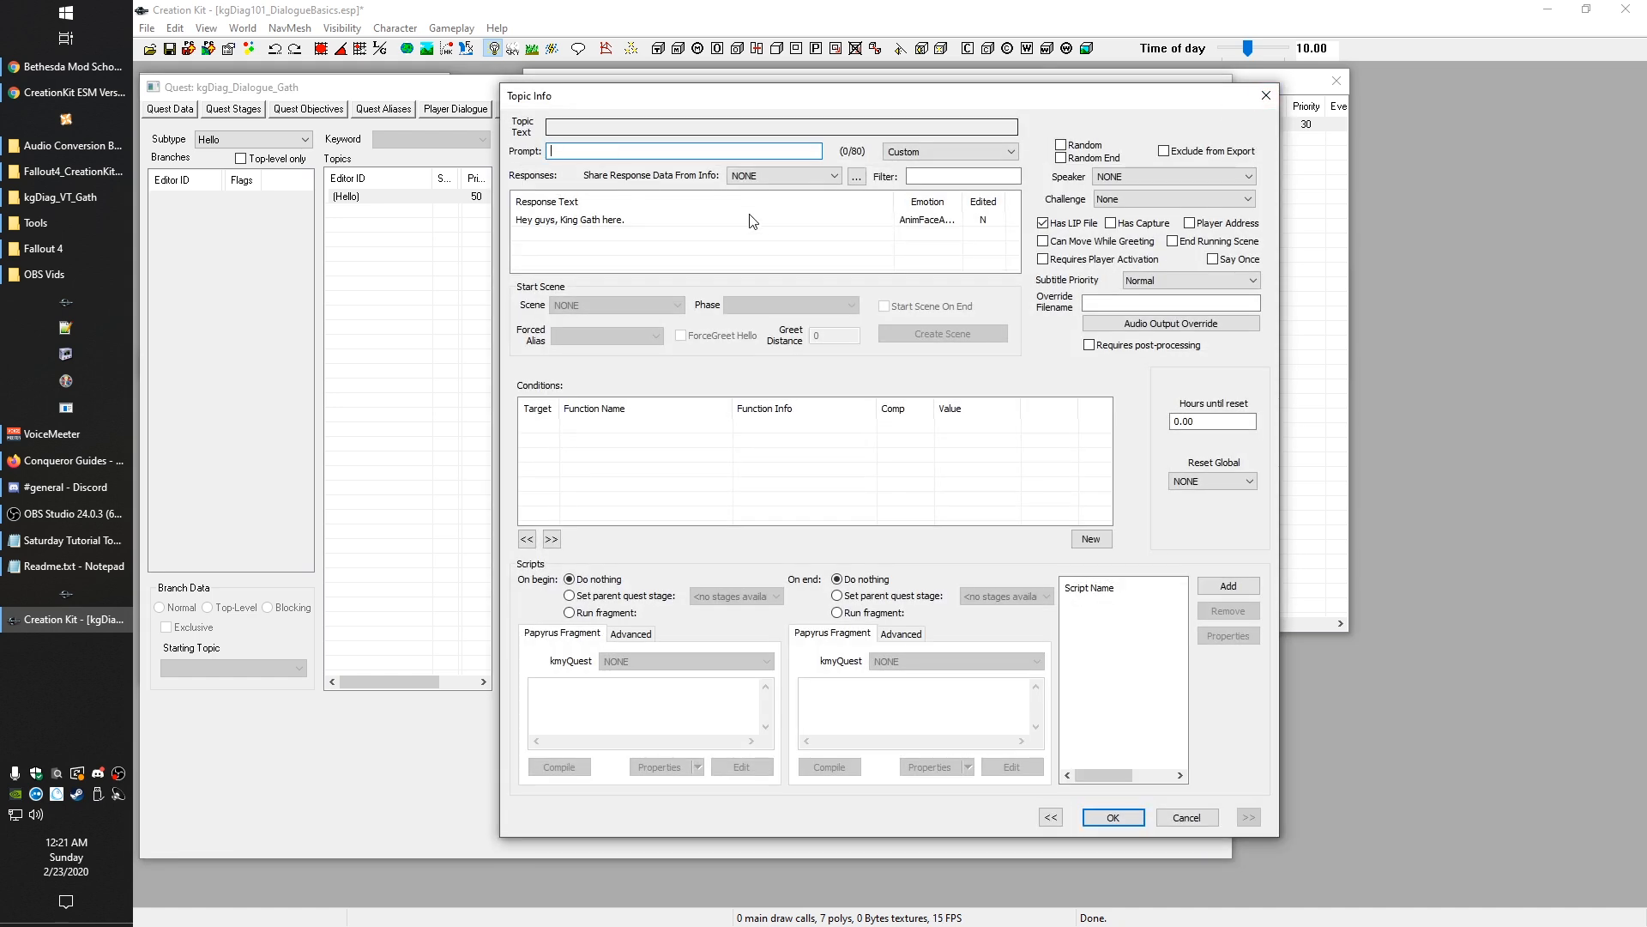
left_click(1266, 96)
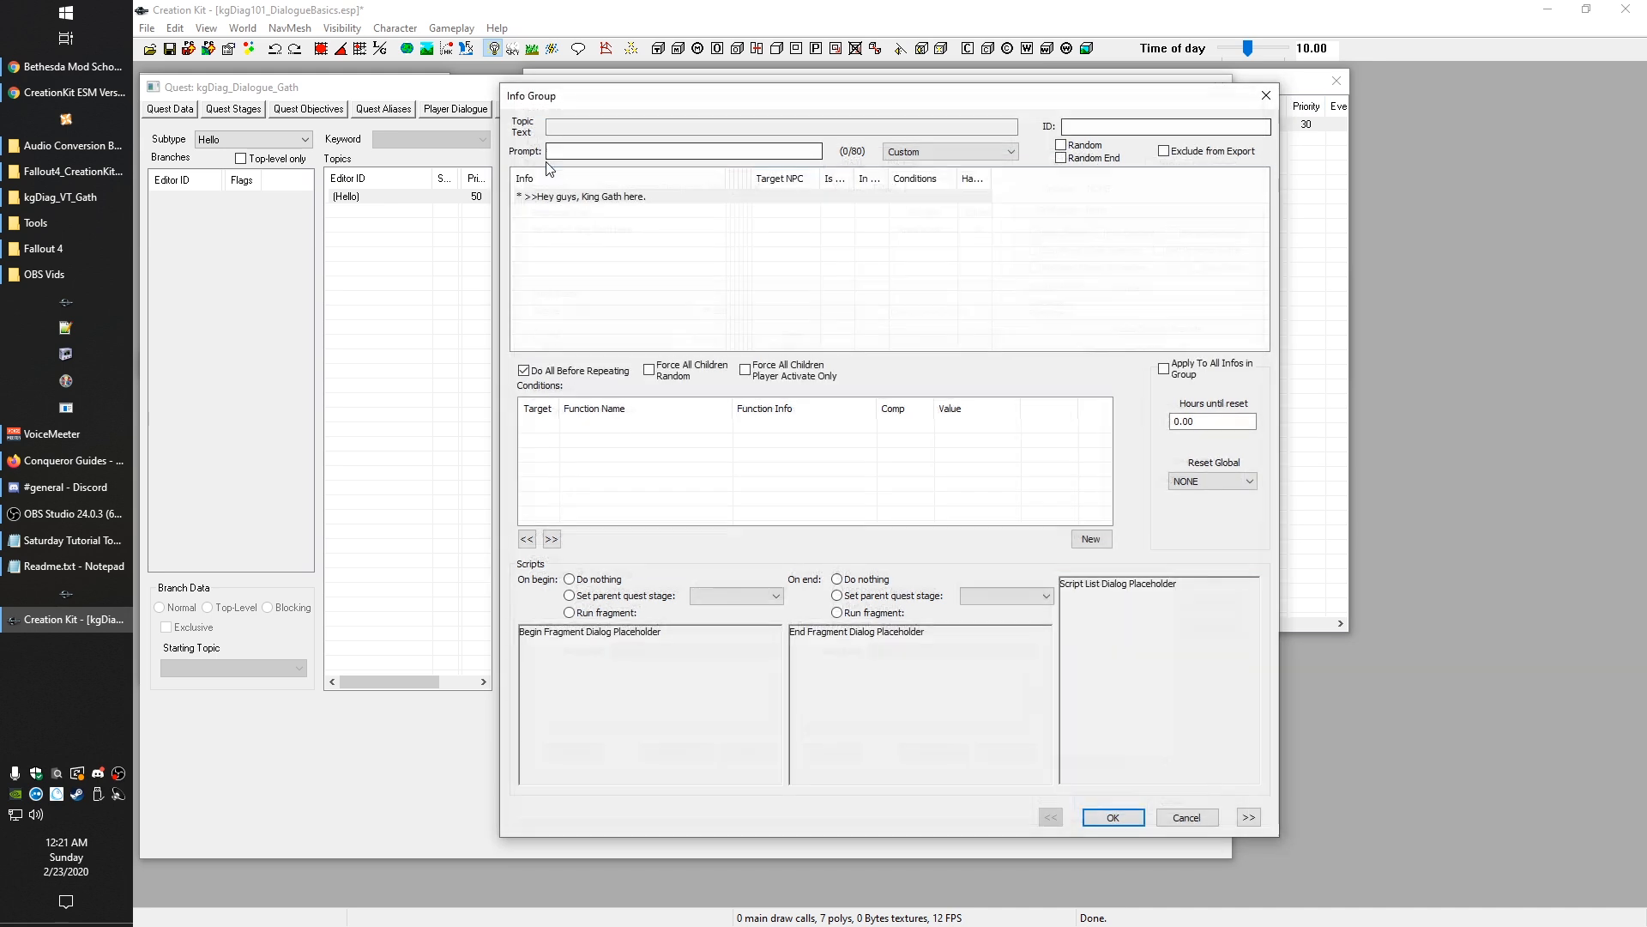
right_click(583, 199)
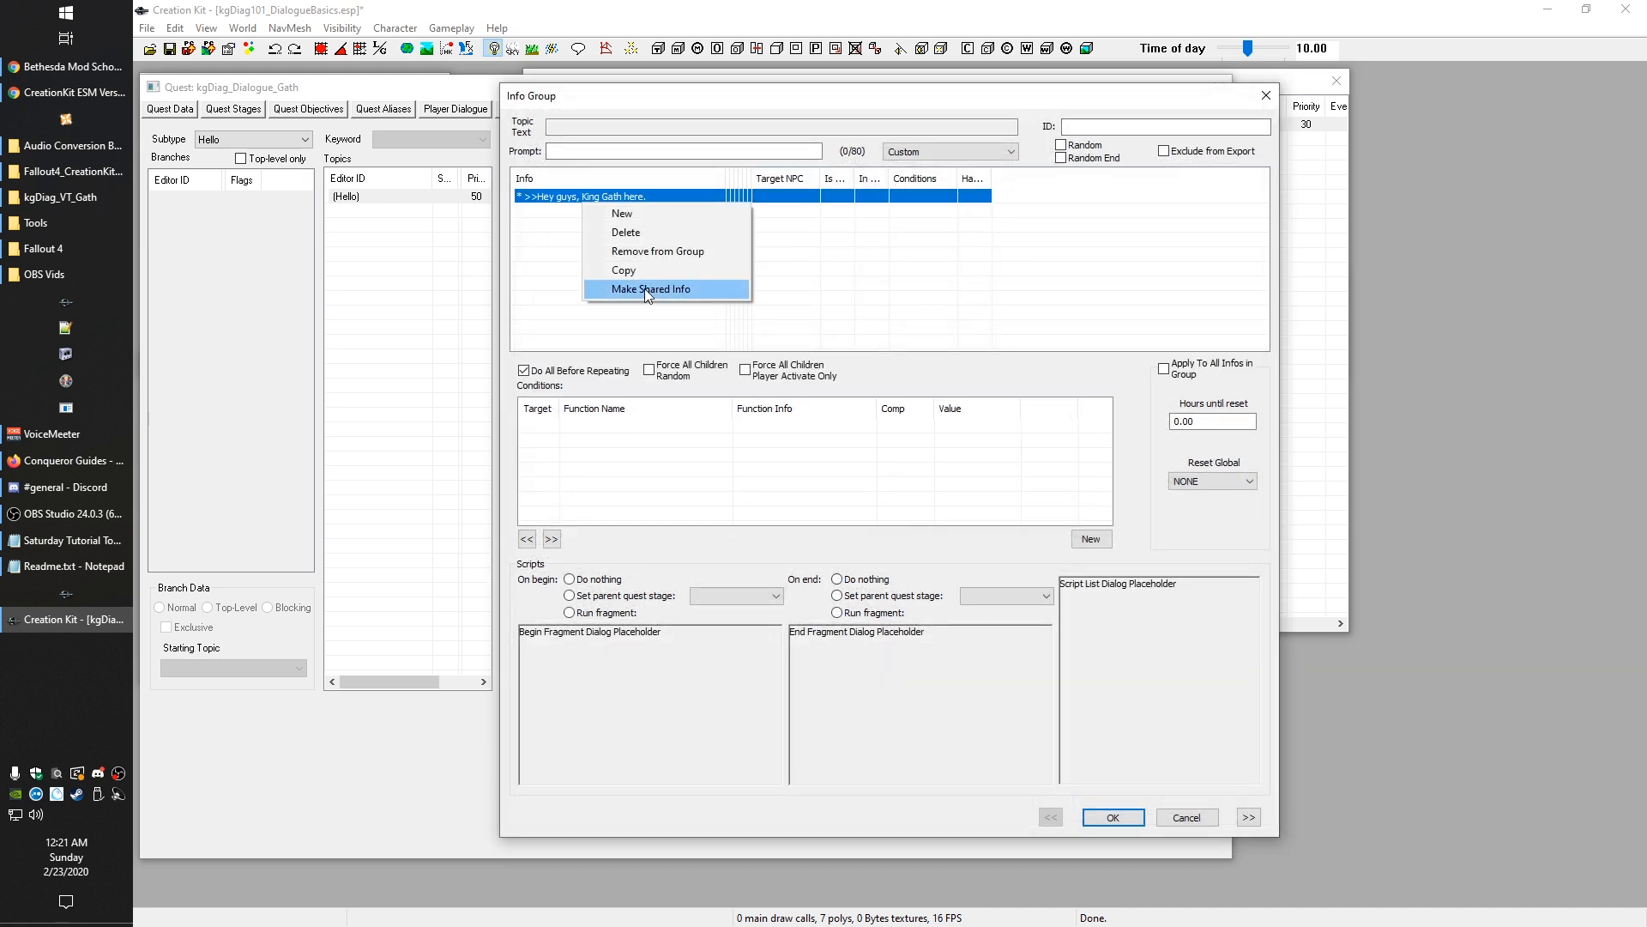
left_click(547, 252)
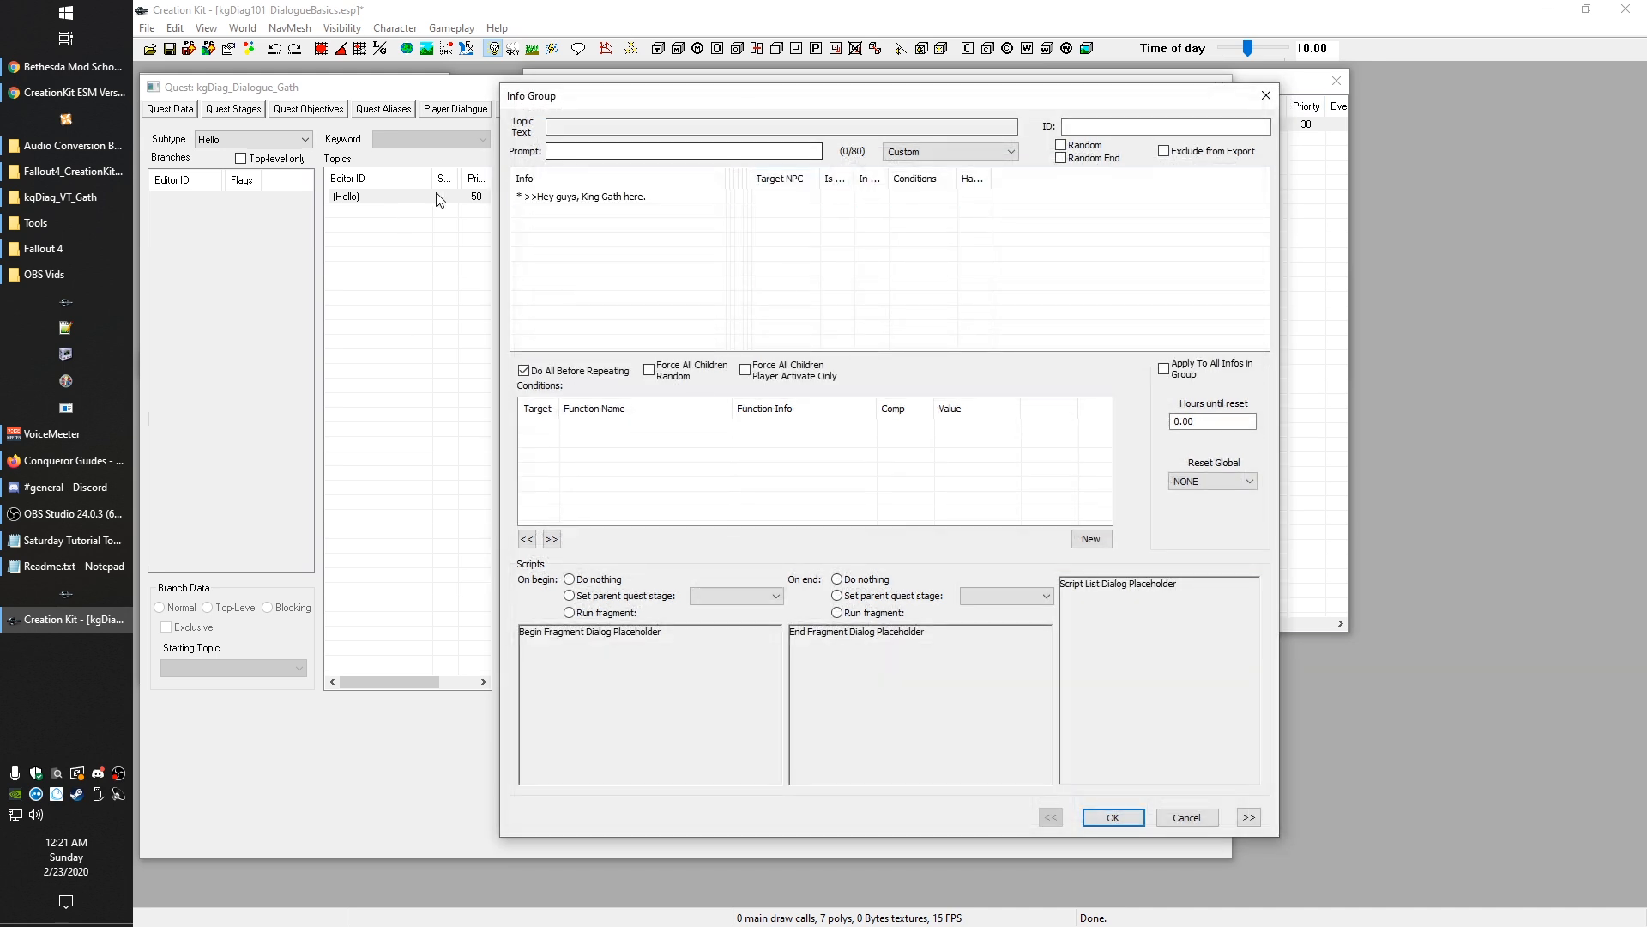
left_click(1204, 822)
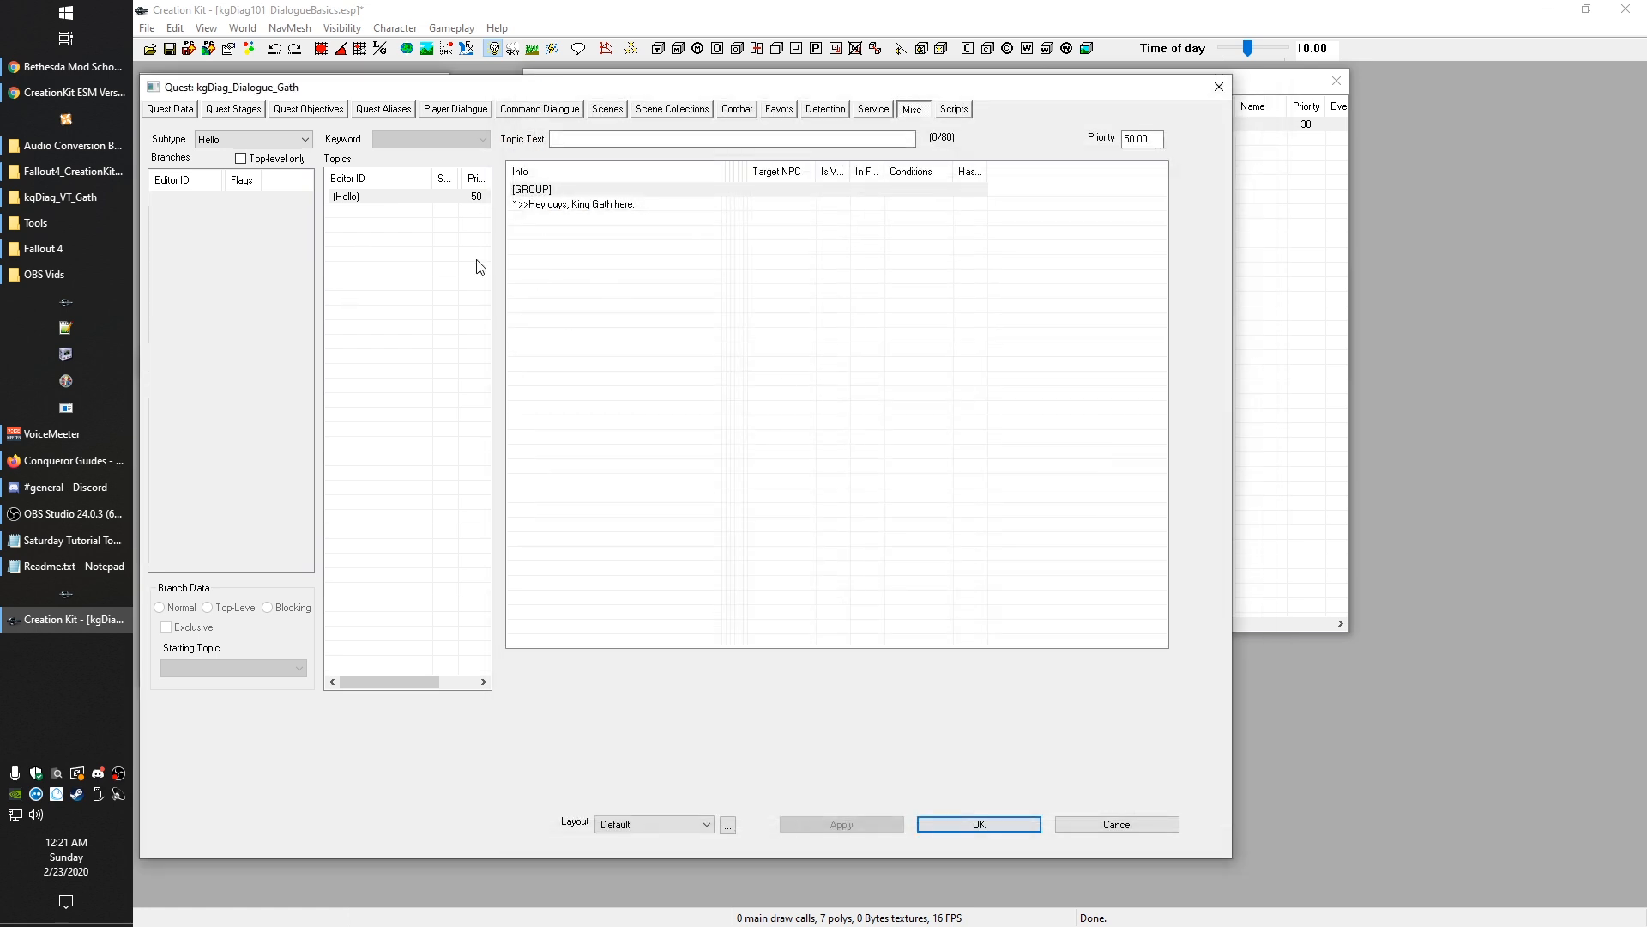
double_click(544, 191)
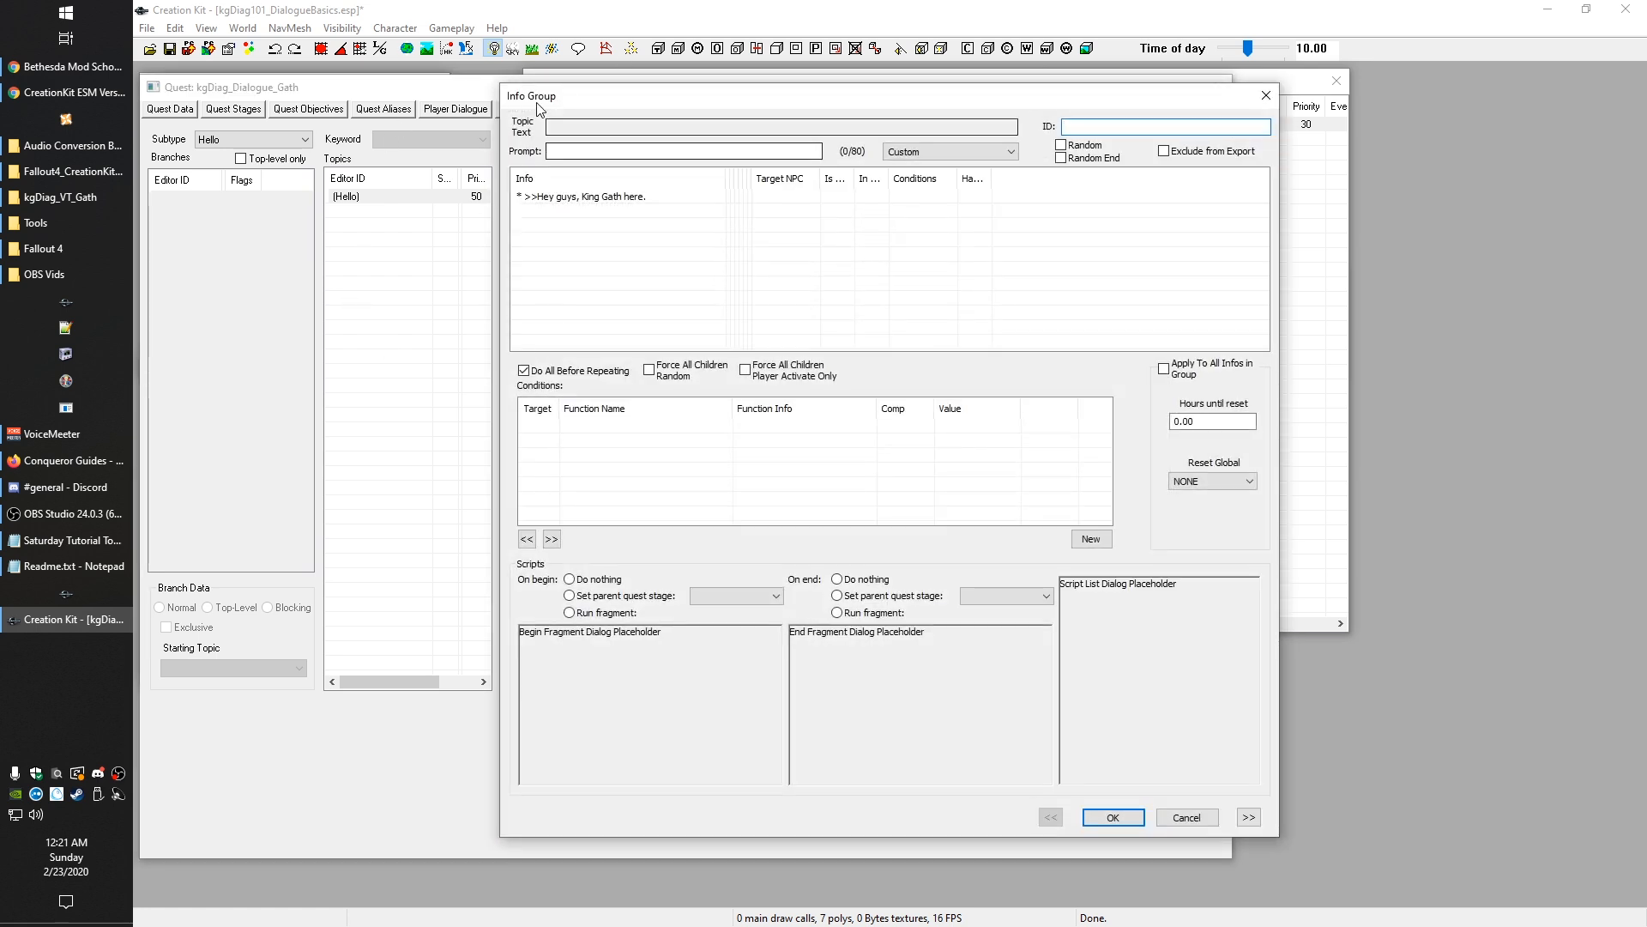
right_click(458, 157)
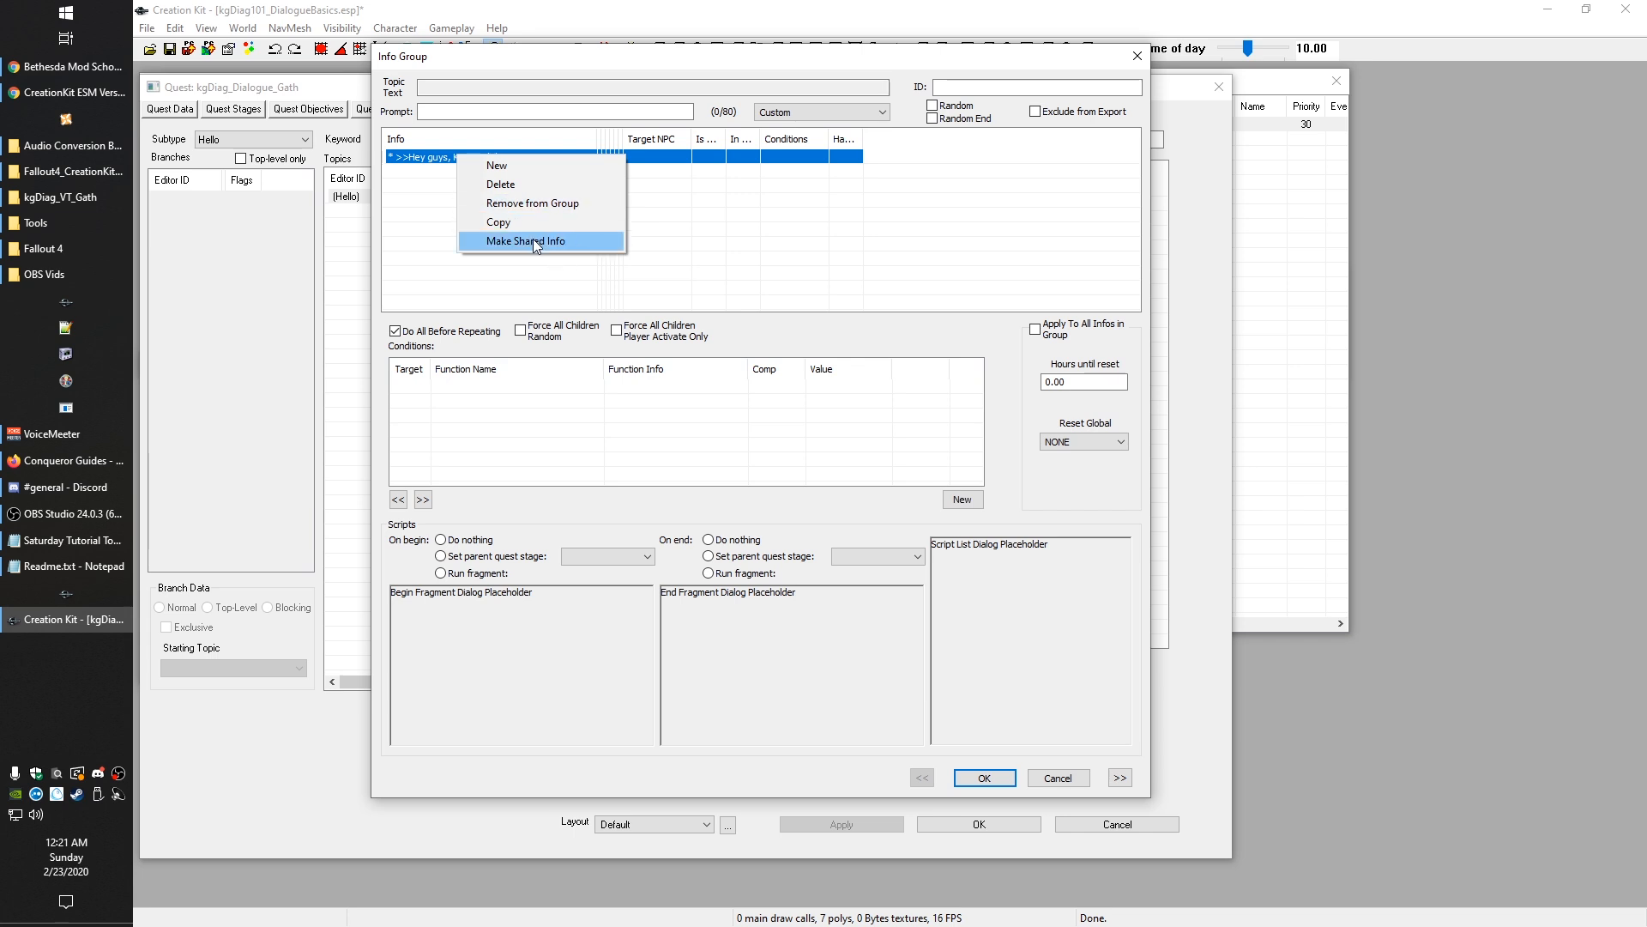
left_click(526, 241)
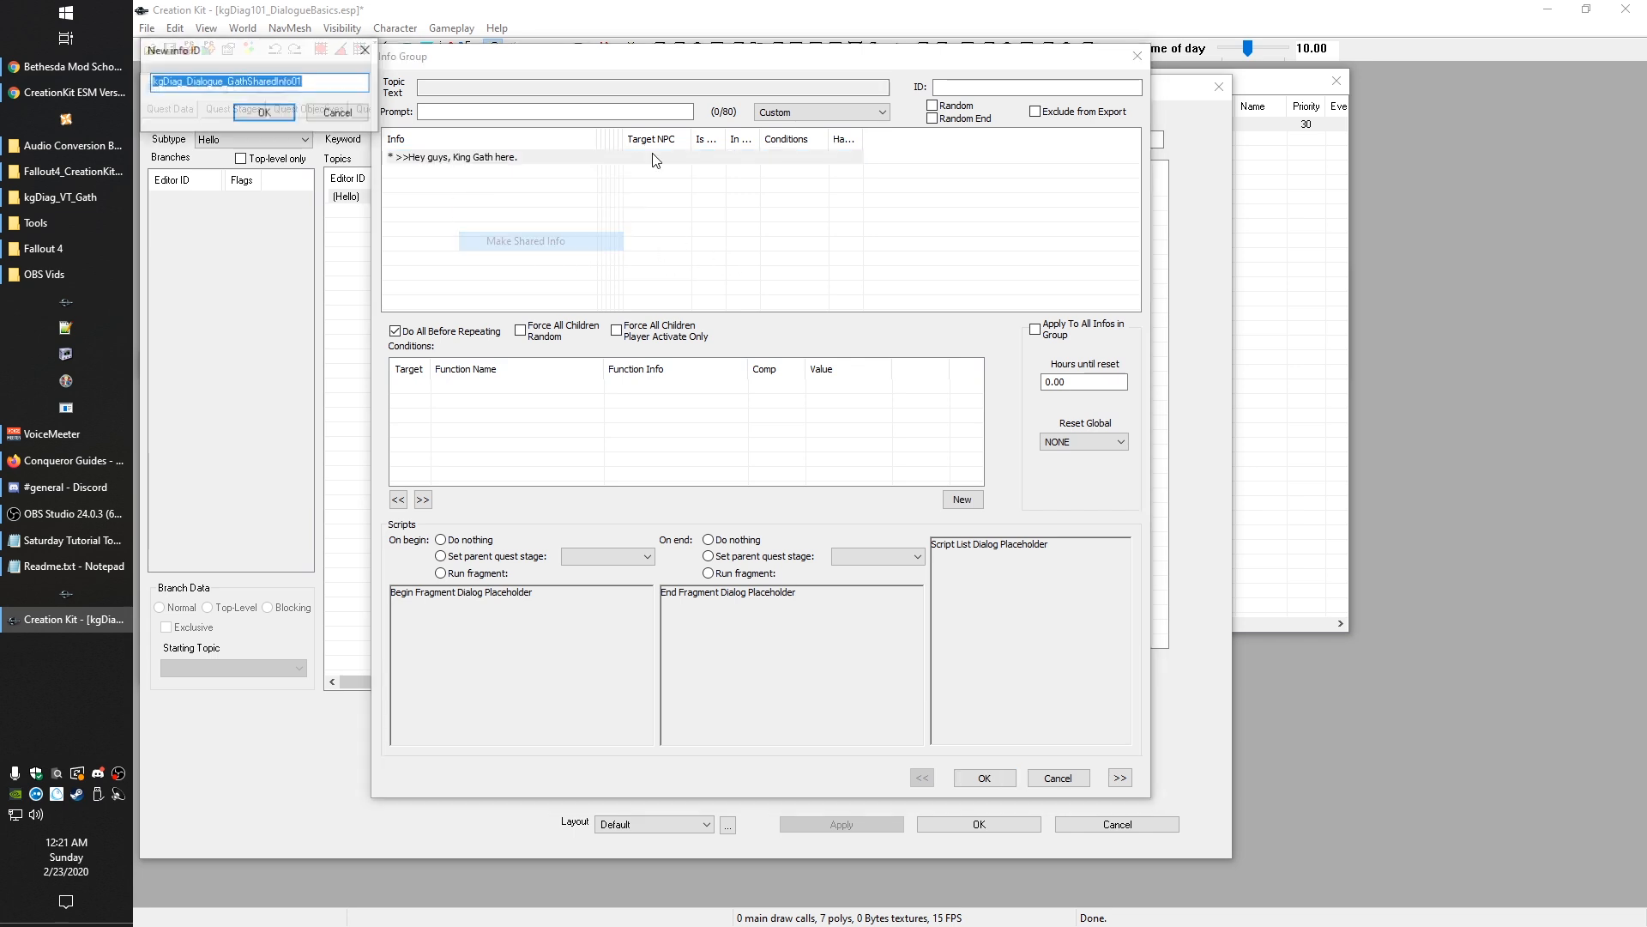
left_click(331, 119)
left_click(1059, 777)
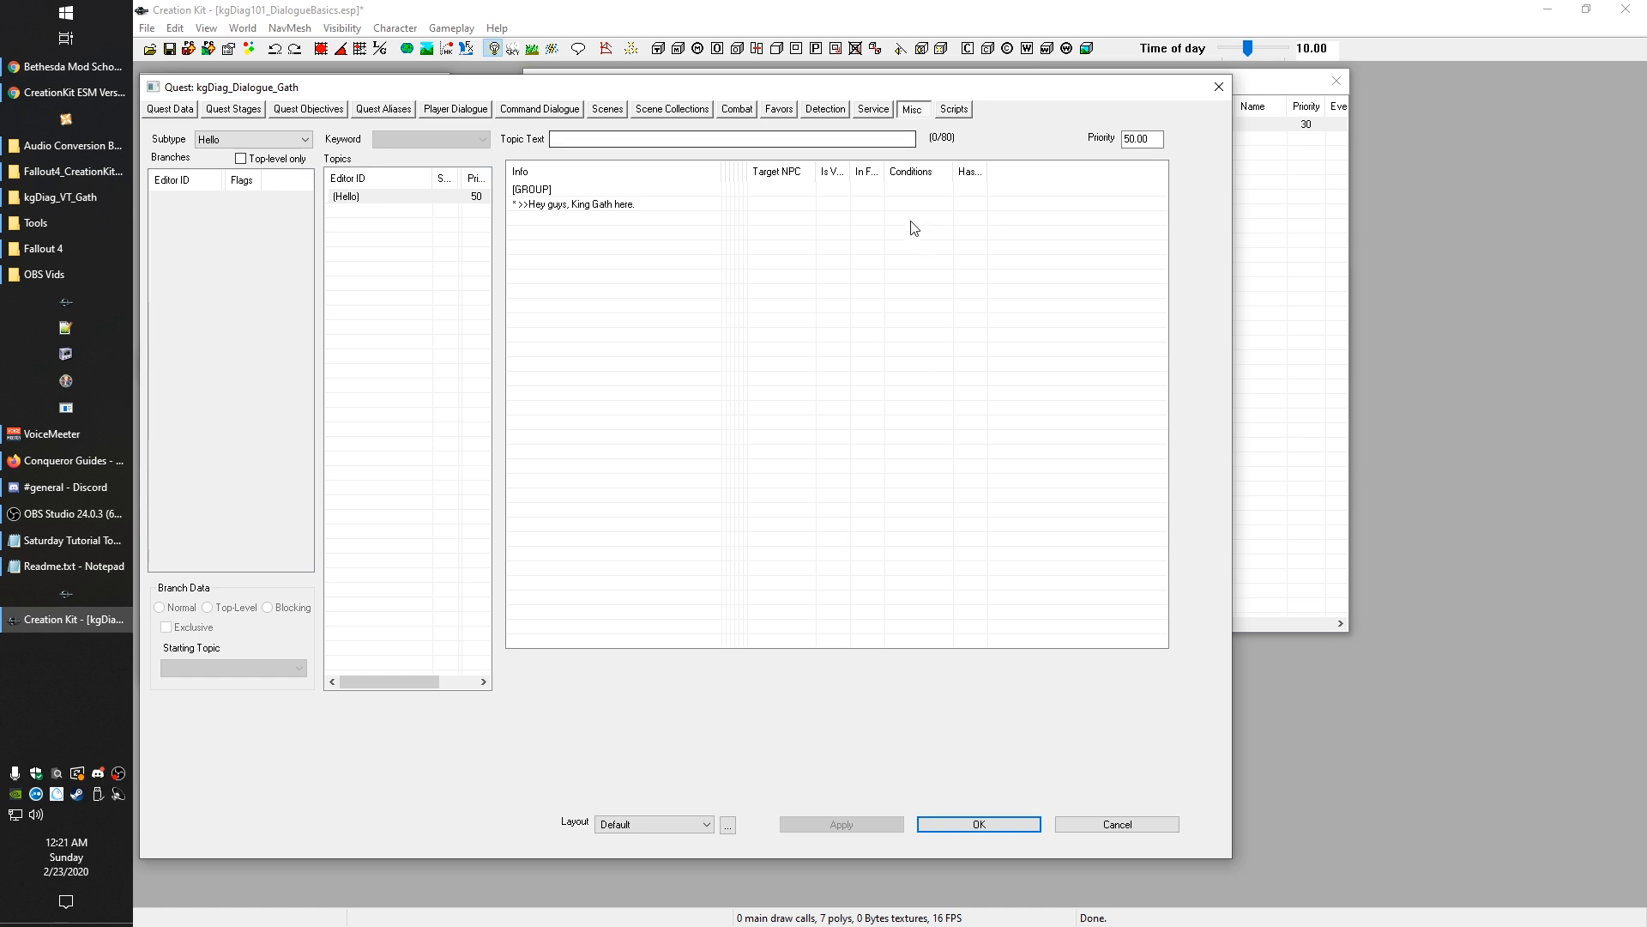
Step: Move the kgDiag_Dialogue_Gath quest window aside, cancel out of it, and return to the Object Window
left_click_drag(812, 82, 923, 130)
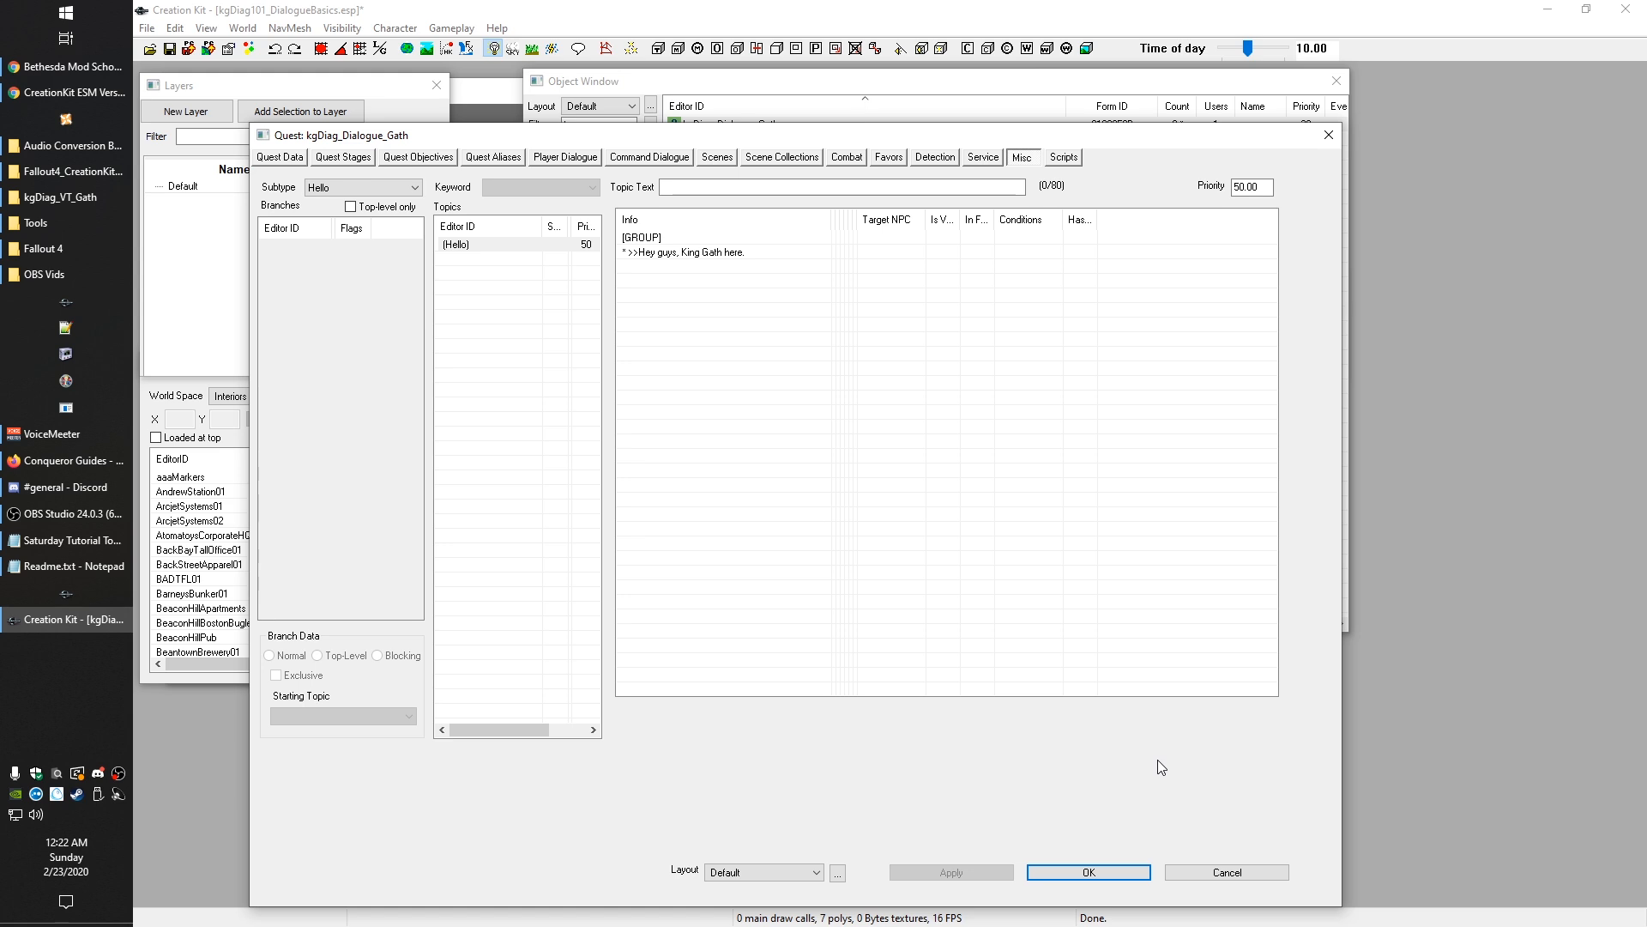
left_click(1226, 872)
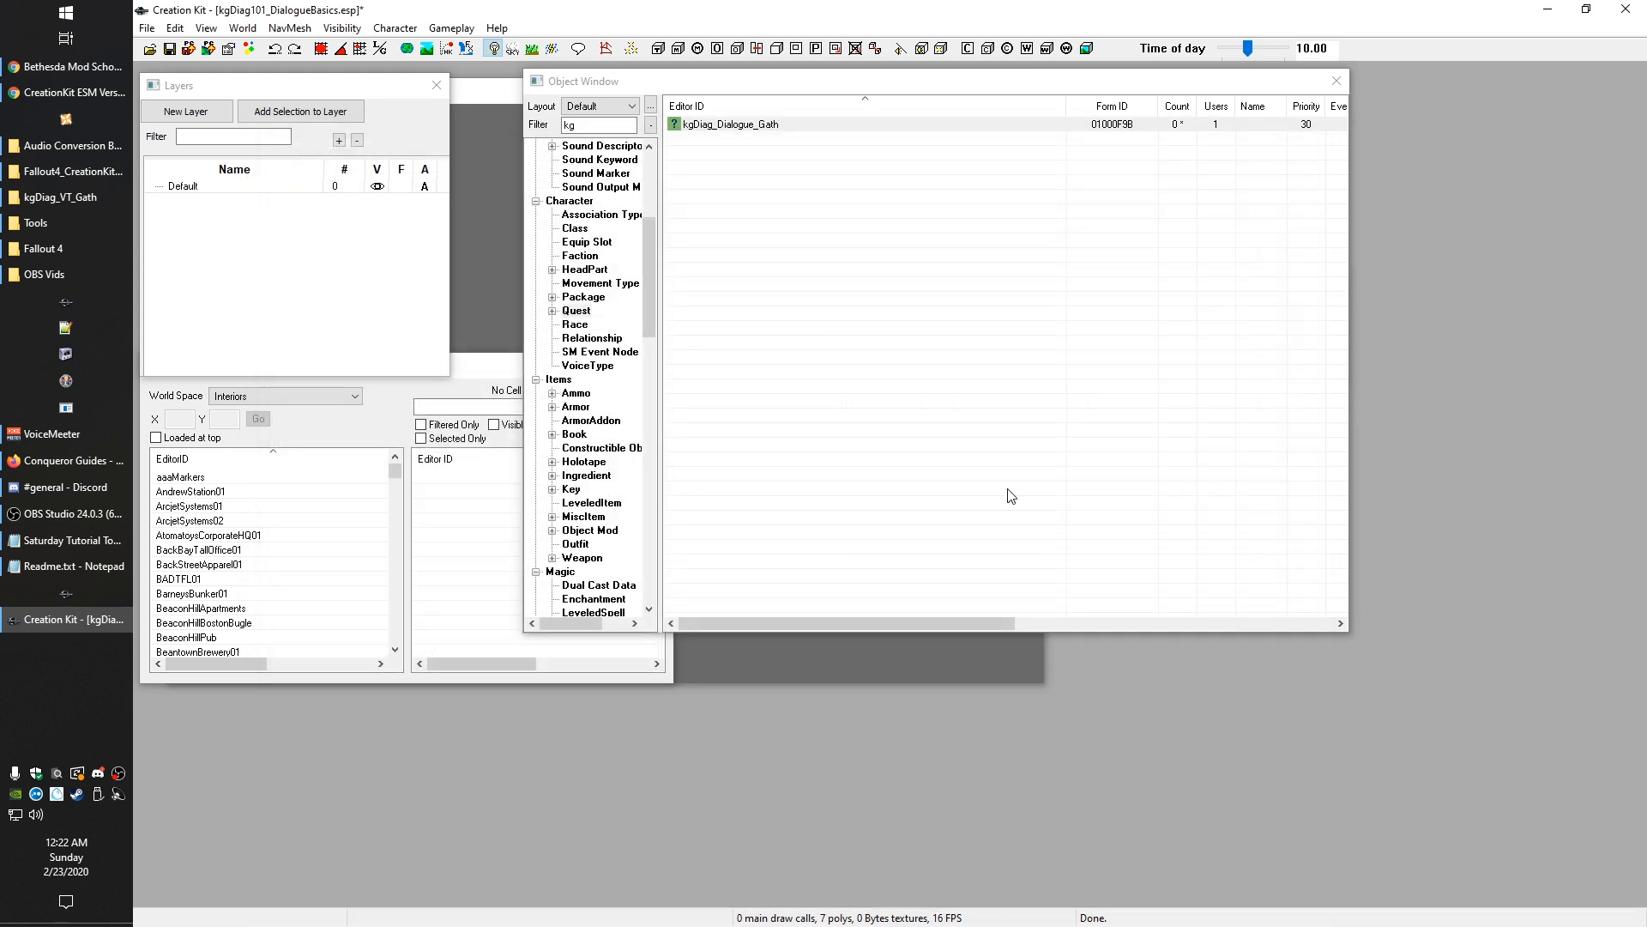
left_click(1009, 497)
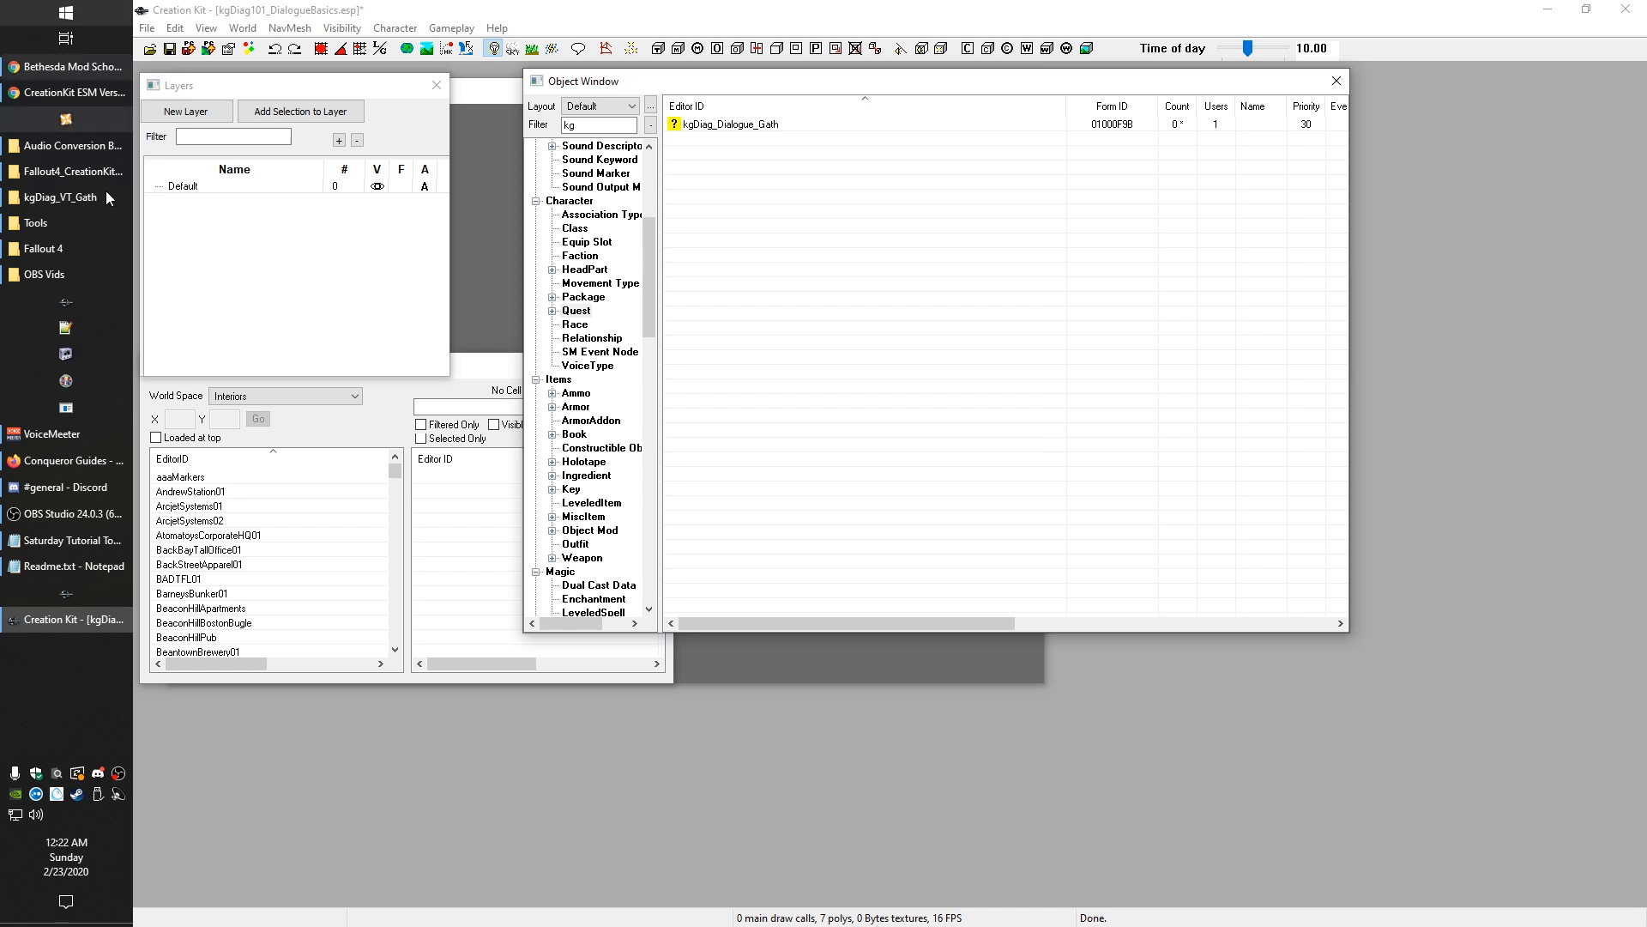
Step: Switch to File Explorer, open My Audio Conversion Kit in Fallout 4's Tools folder, and select all of its conversion files
left_click(56, 249)
left_click(36, 224)
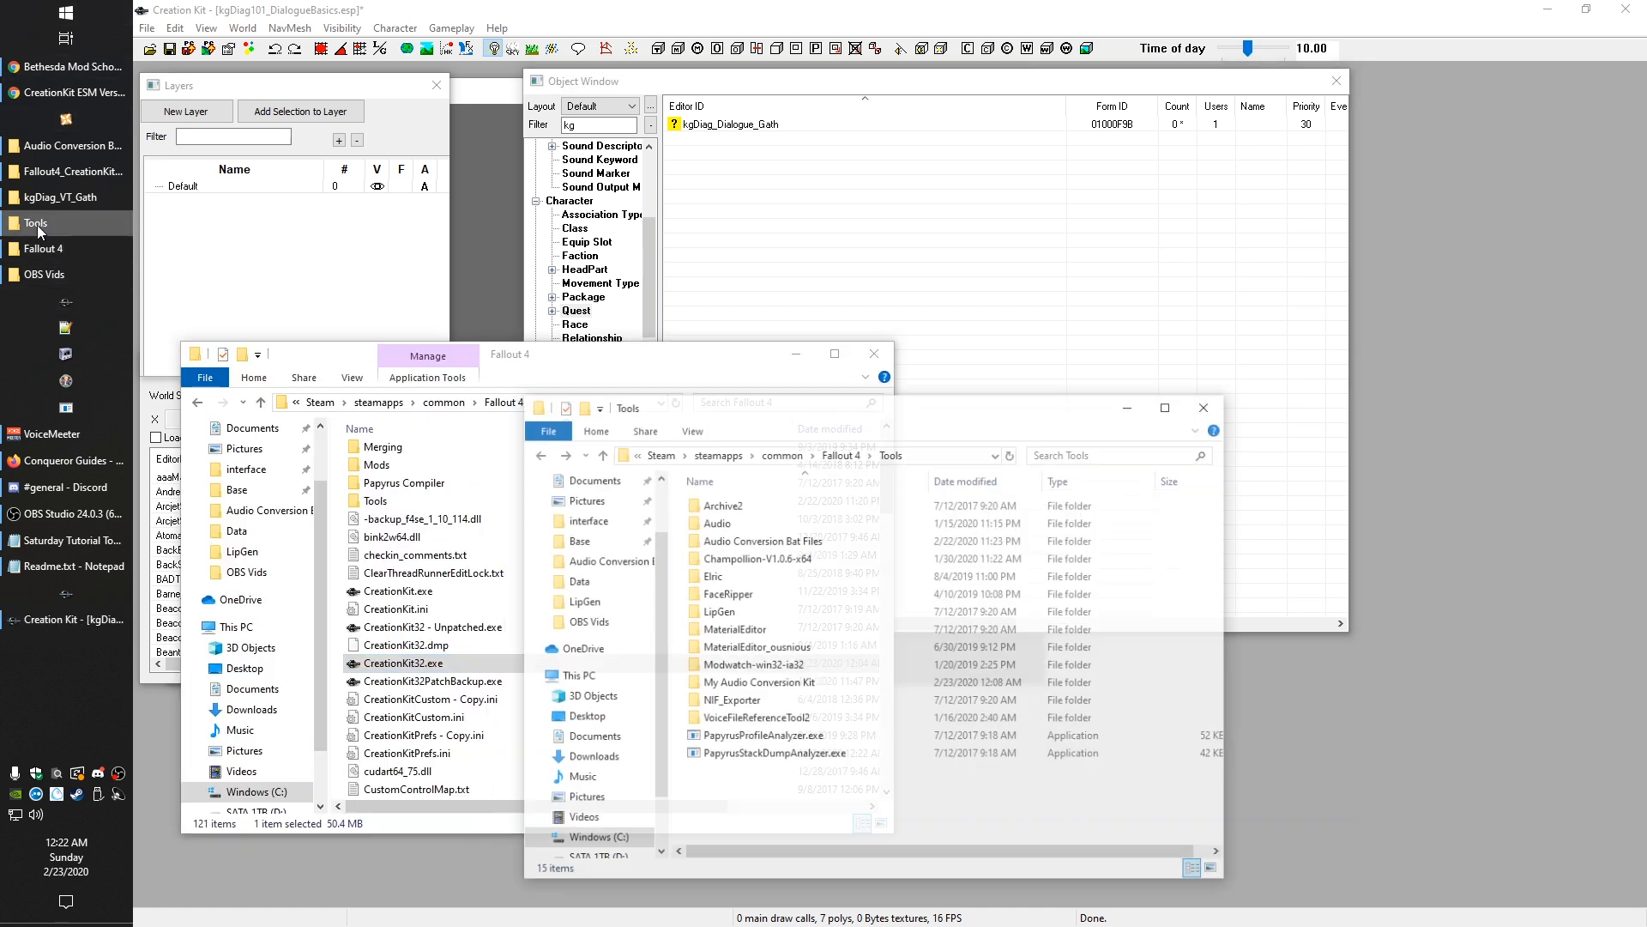
double_click(955, 699)
left_click_drag(1034, 717, 700, 502)
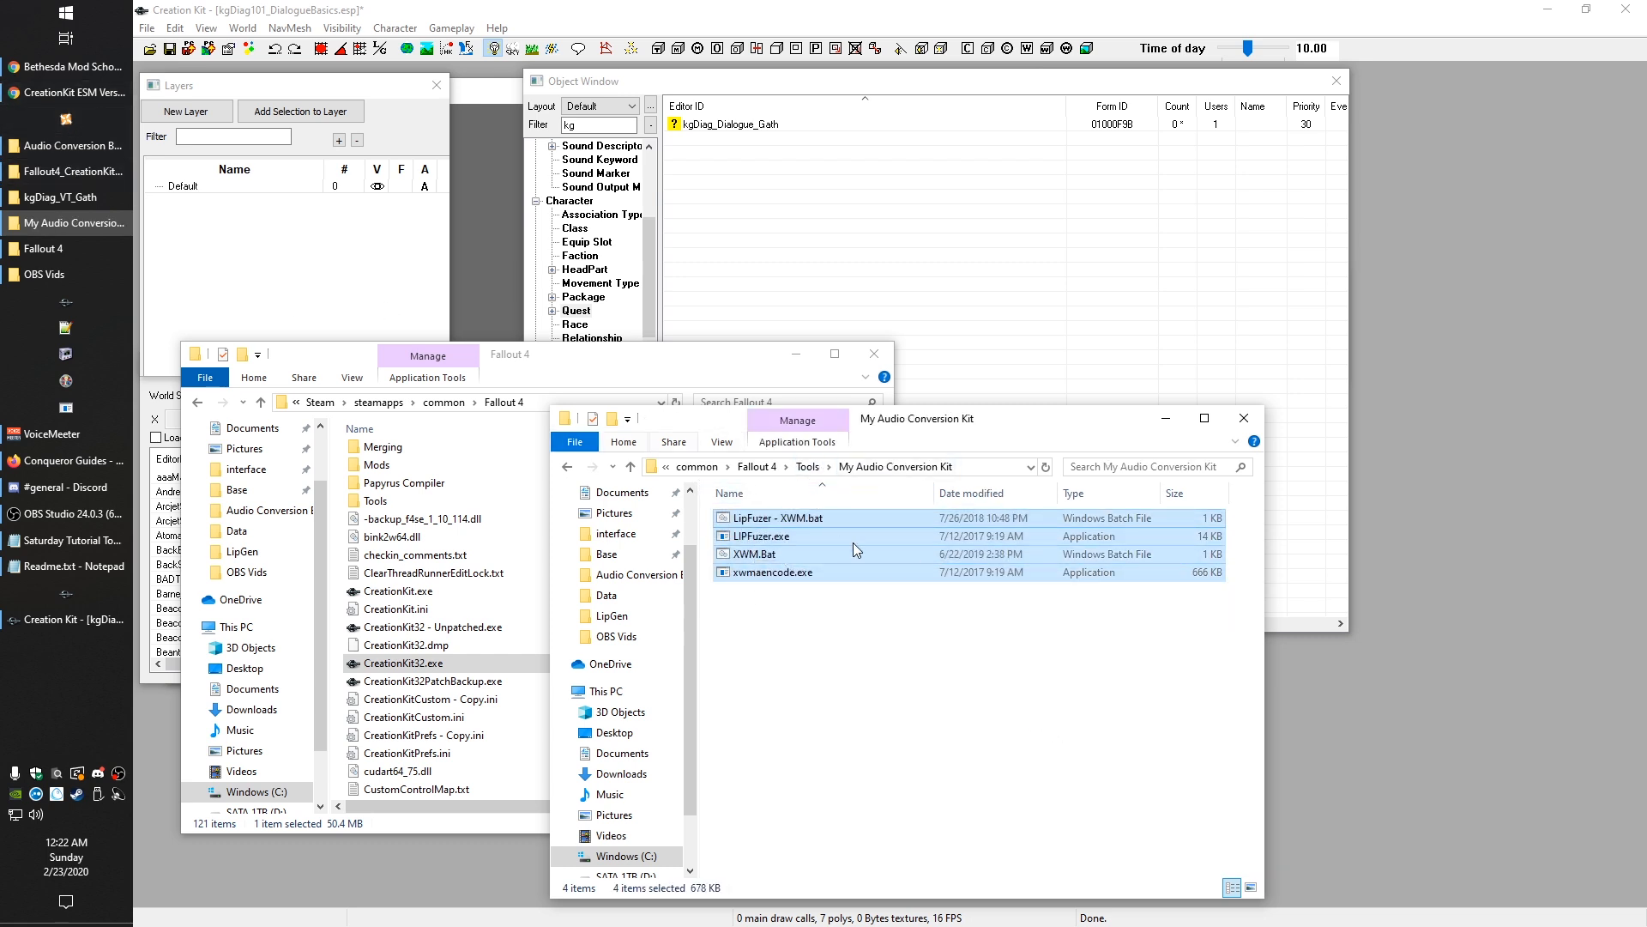
Step: Open the kgDiag101_DialogueBasics.esp voice folder from kgDiag_VT_Gath and check the conversion tools placed in it
left_click(62, 196)
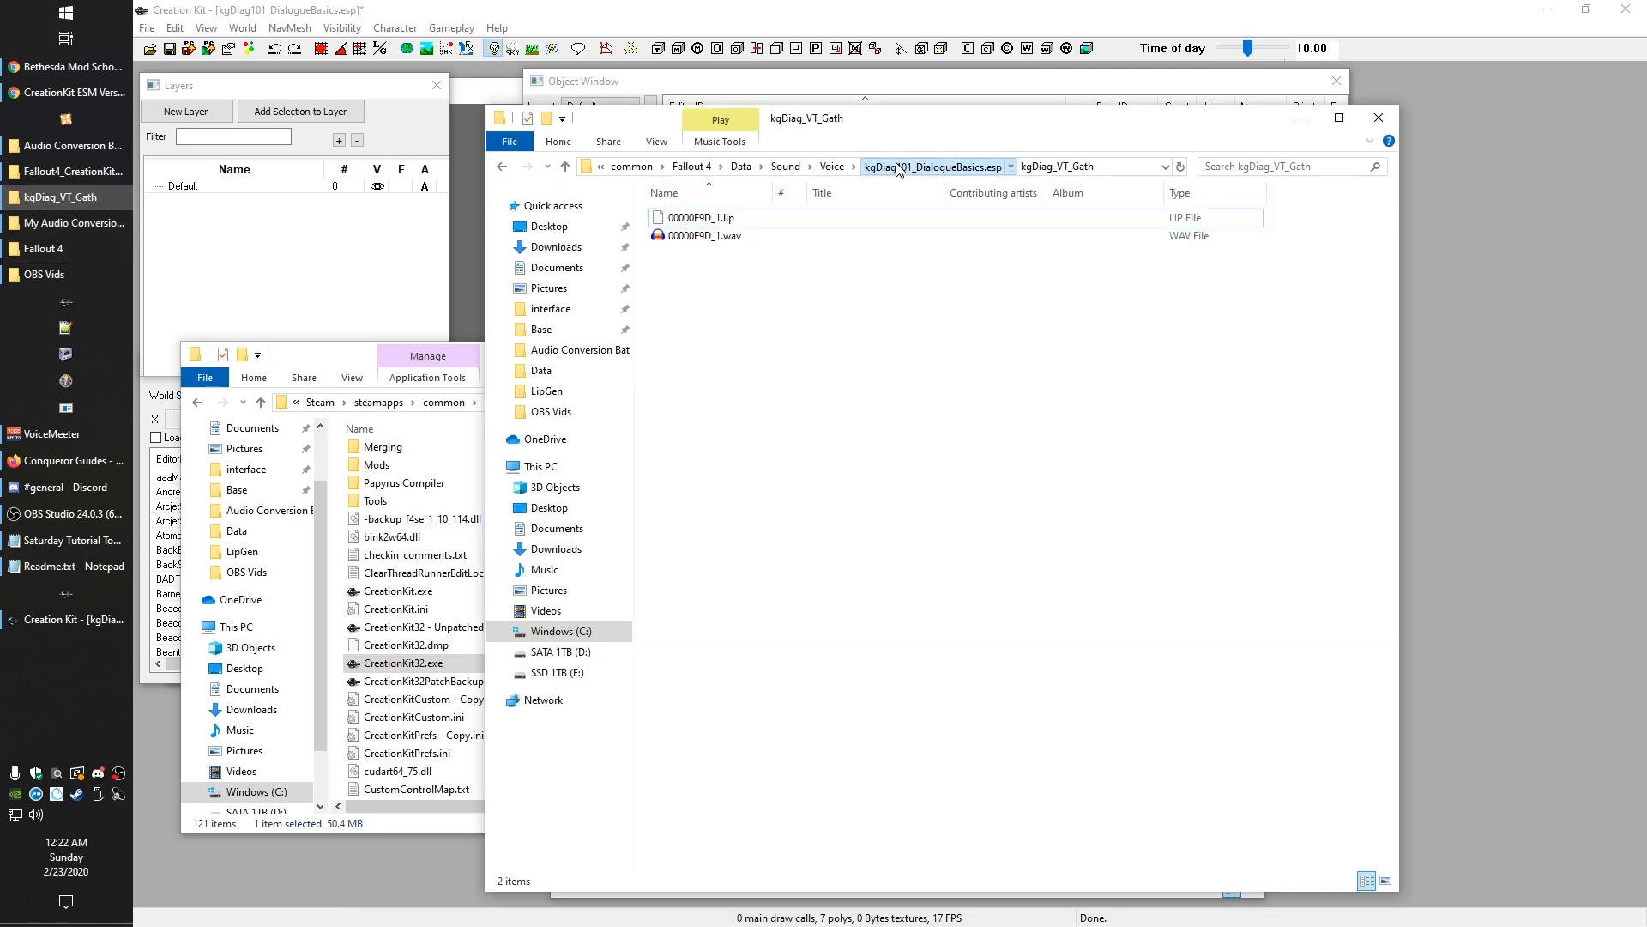
left_click(902, 165)
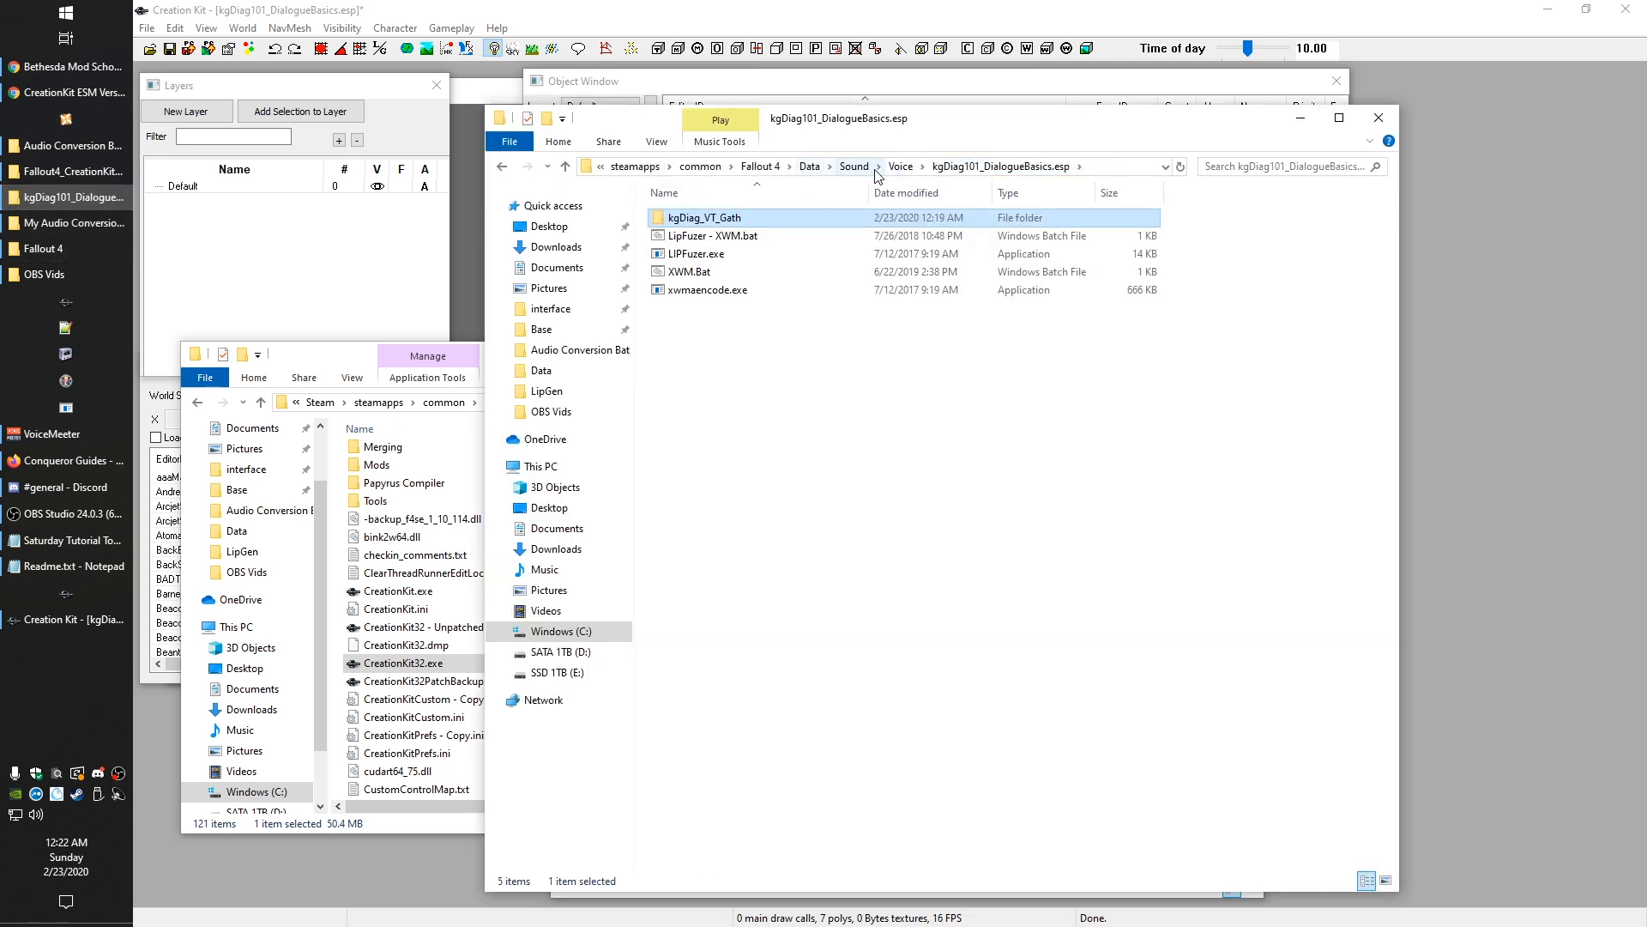
left_click(779, 254)
left_click_drag(834, 403, 659, 232)
left_click(777, 380)
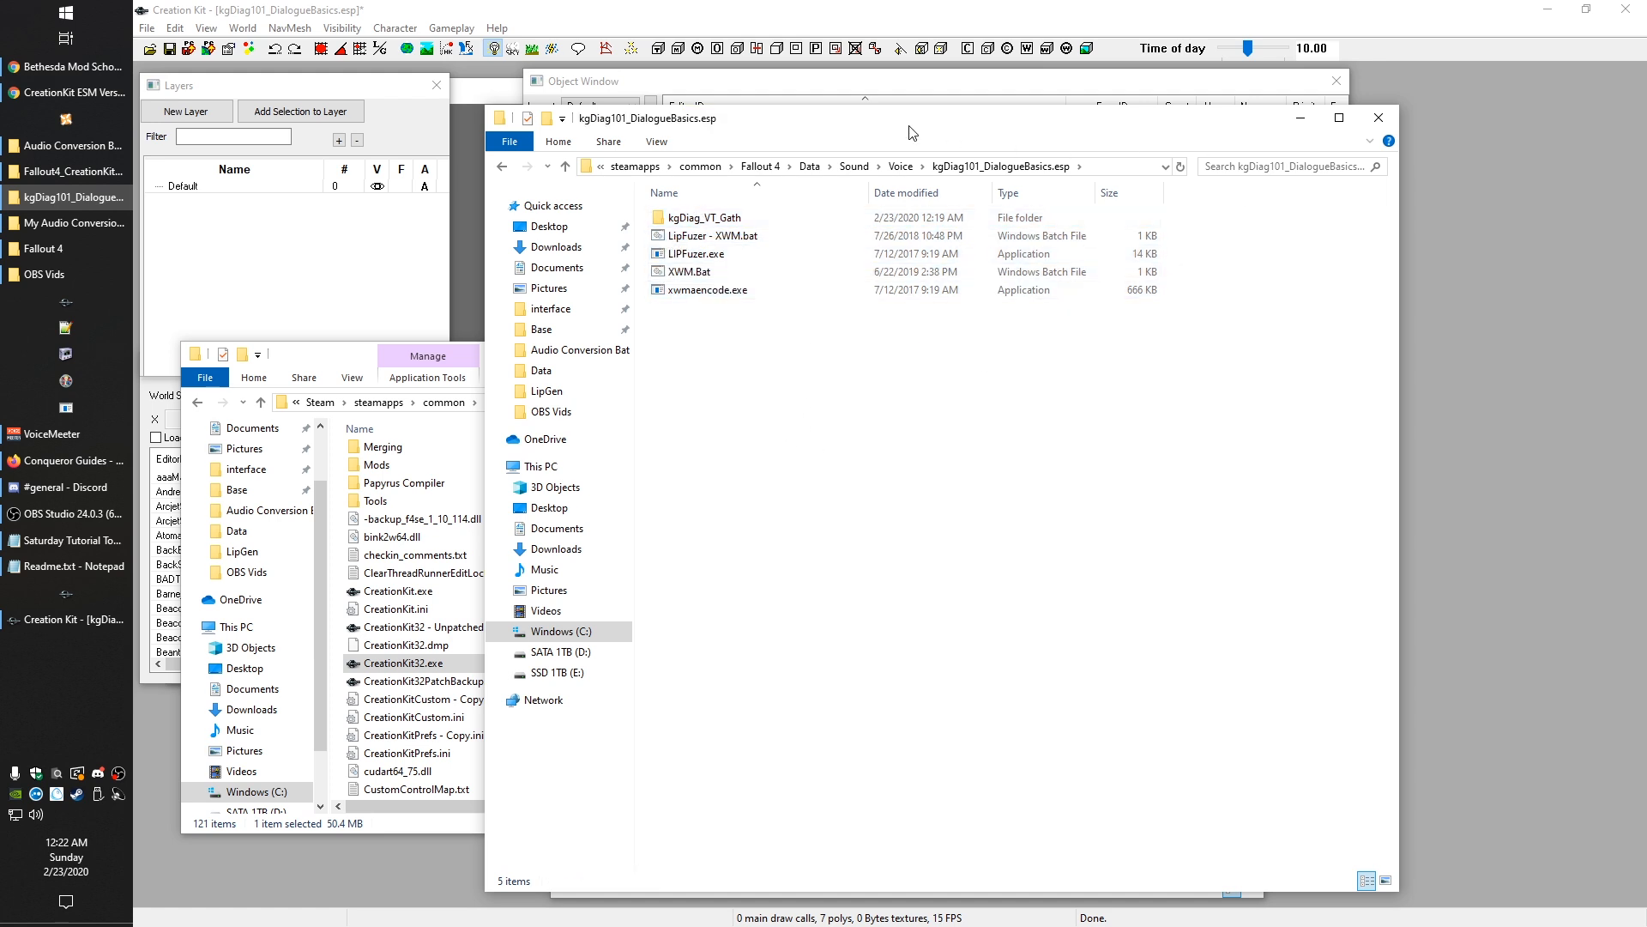
Step: Locate LIPGenerator - Fallout 4.bat in the Fallout 4 folder, and return to the kgDiag101_DialogueBasics.esp voice folder
left_click(461, 401)
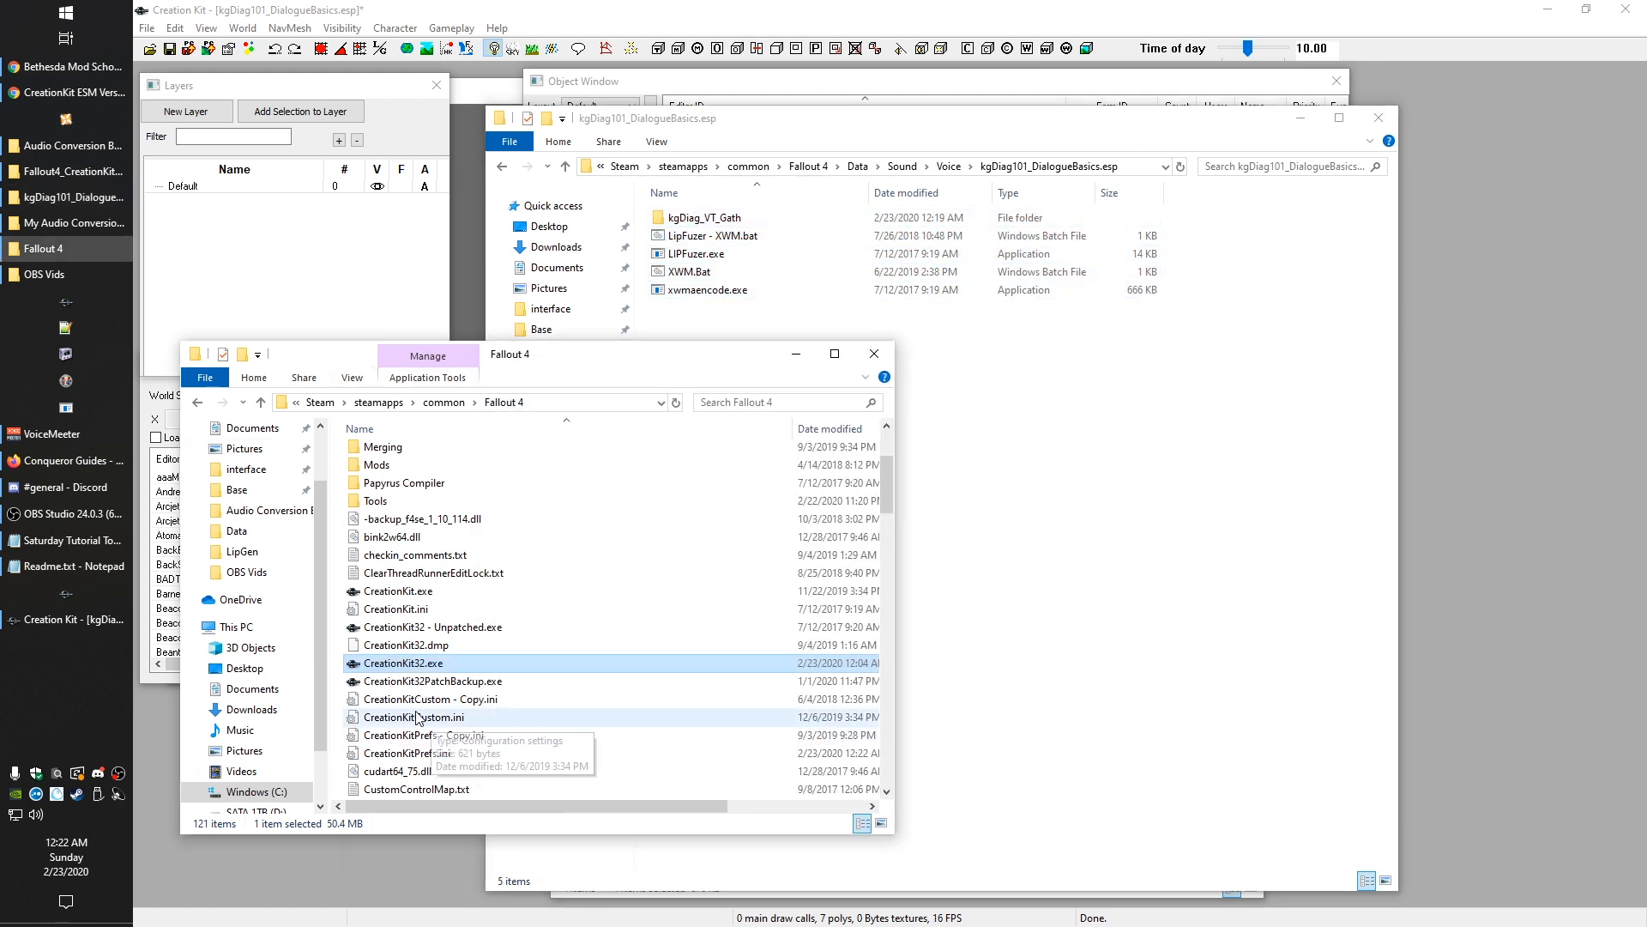
scroll(493, 667, "down", 10)
scroll(468, 755, "down", 8)
left_click(410, 611)
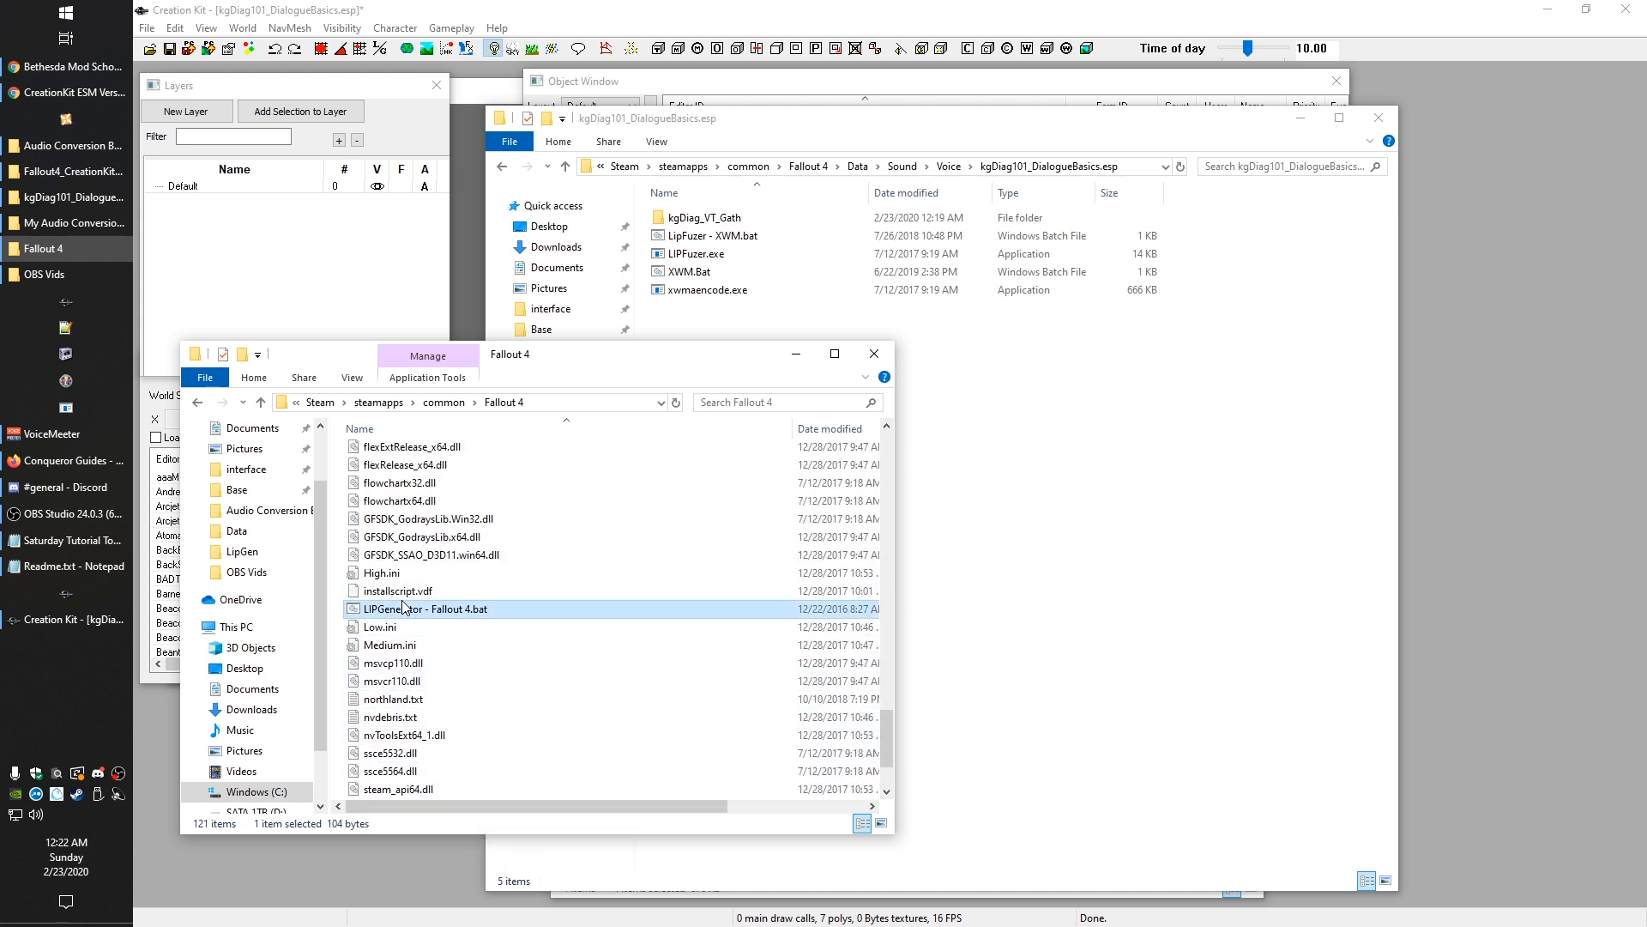
left_click(1067, 532)
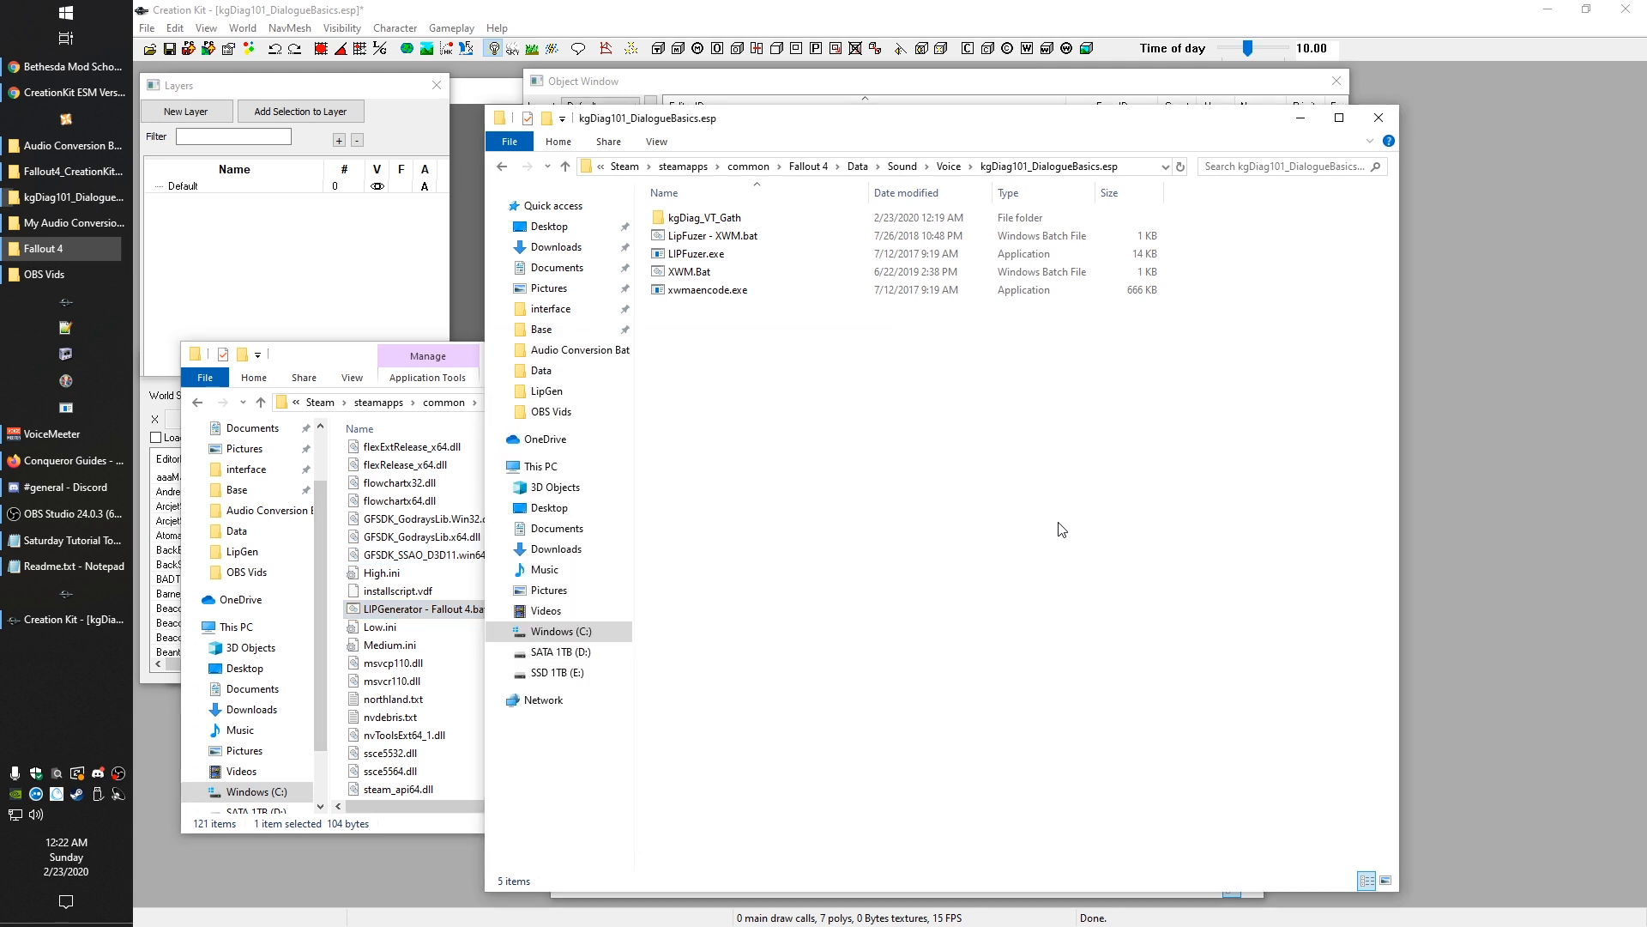
Step: Check the XWM.Bat and LipFuzer - XWM.bat files, look inside kgDiag_VT_Gath, and return to the plugin's voice folder
left_click(697, 271)
left_click(758, 329)
left_click(720, 239)
left_click(783, 388)
double_click(695, 220)
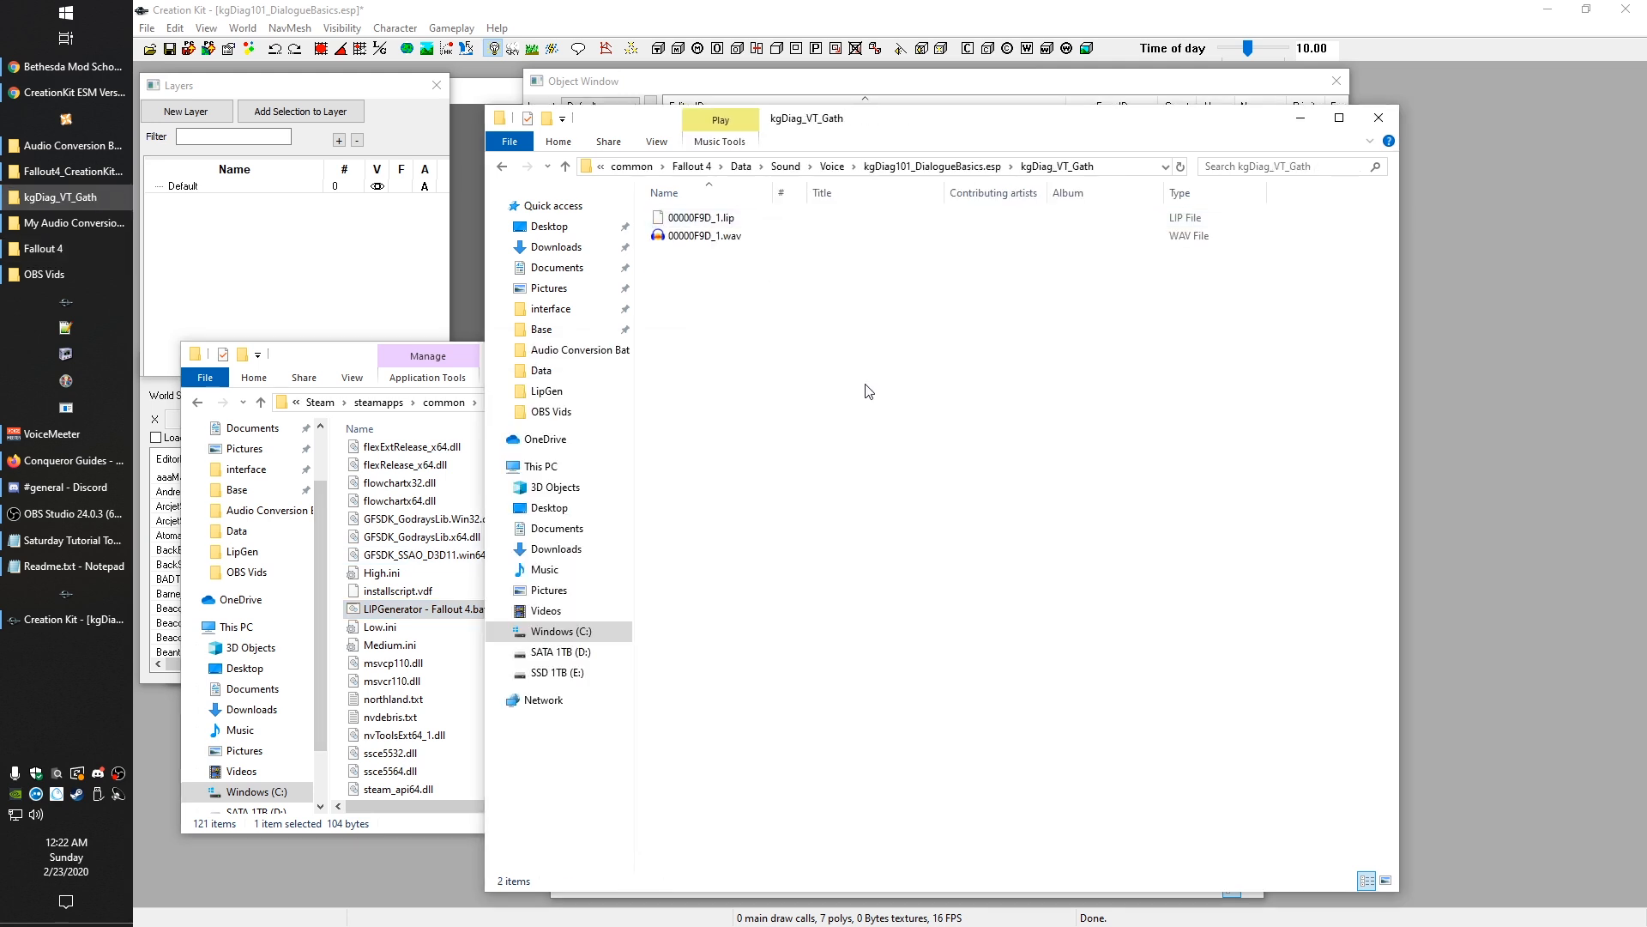
key("BackSpace")
Step: Run XWM.Bat to encode the WAV voice file as XWM, and run LipFuzer - XWM.bat to build the FUZ file
double_click(712, 271)
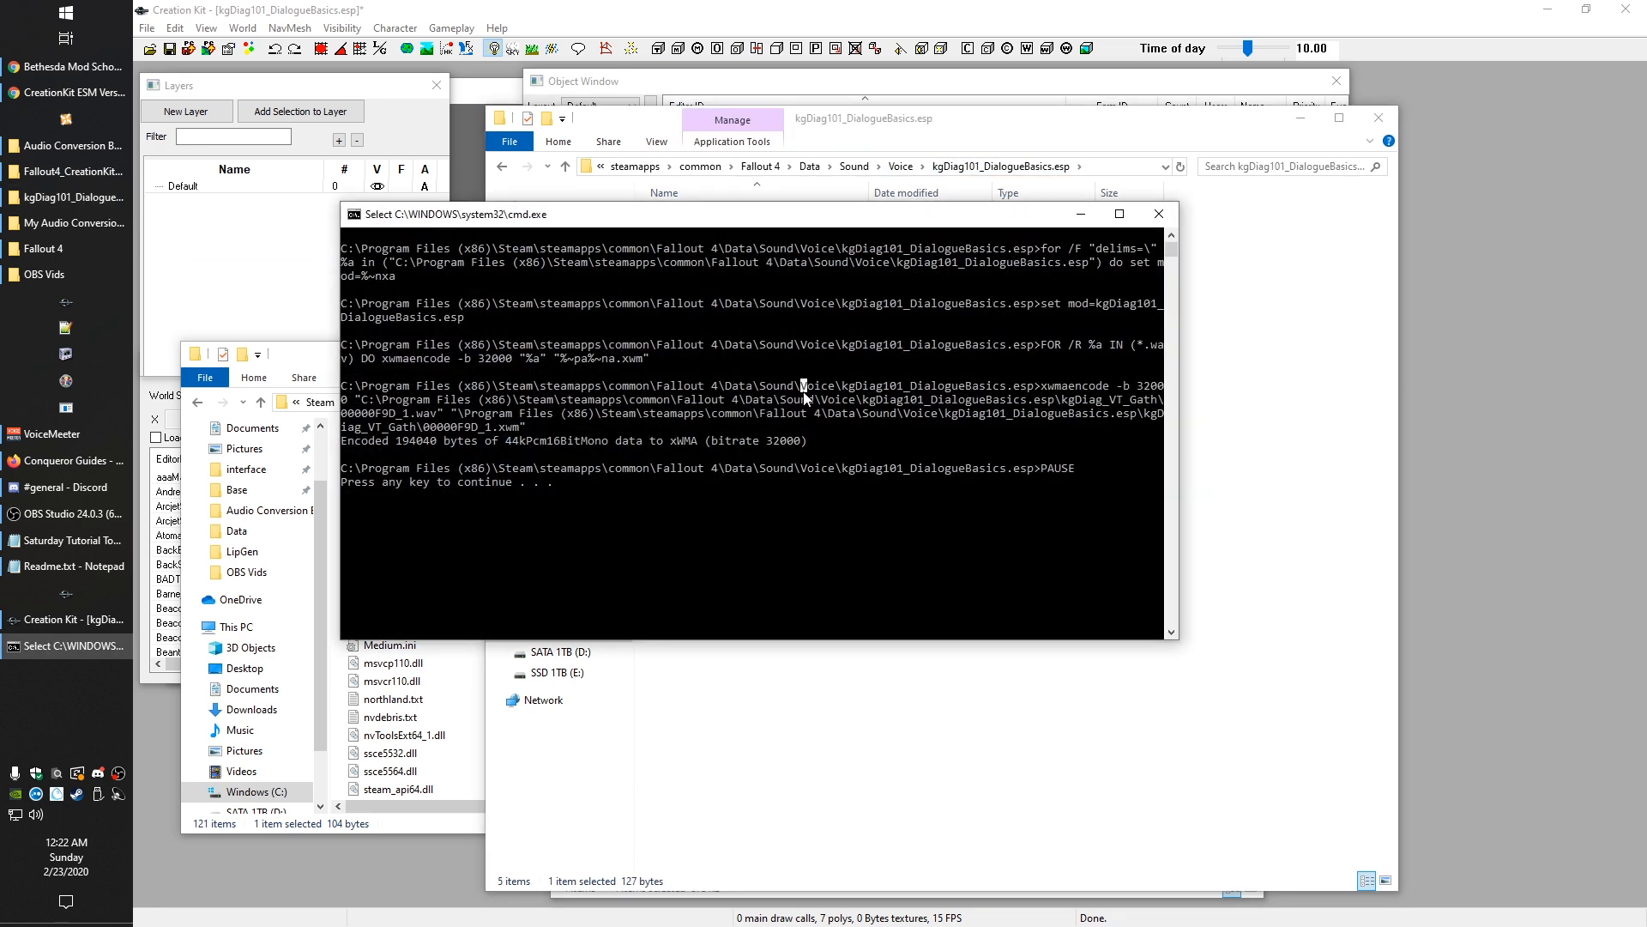
left_click(1158, 213)
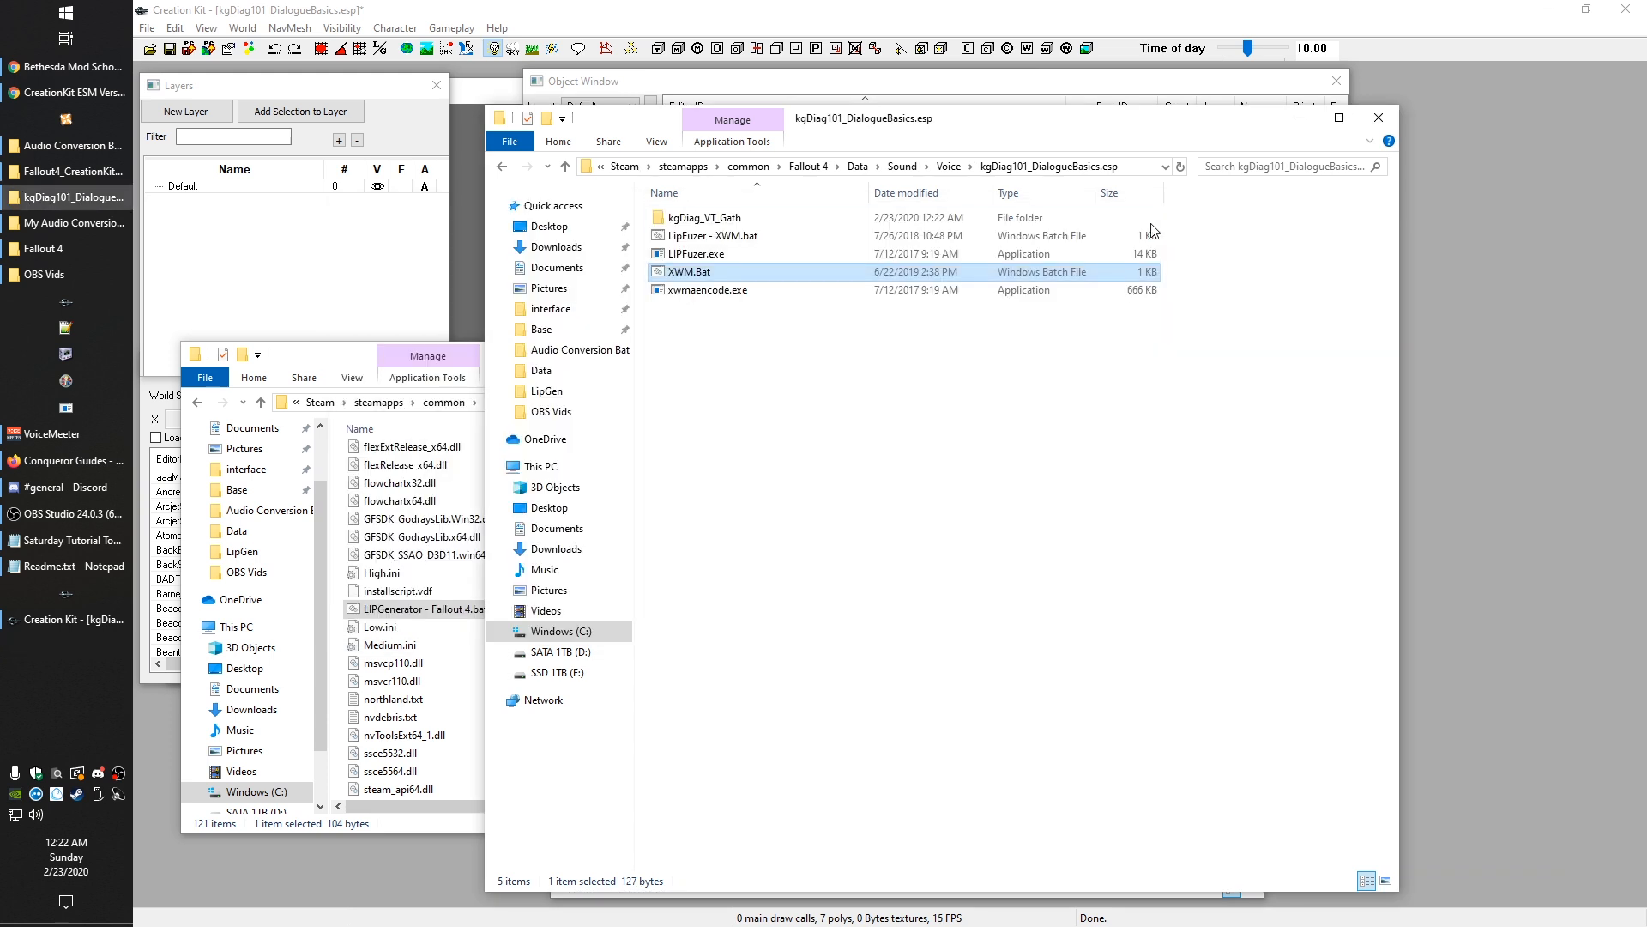
double_click(740, 235)
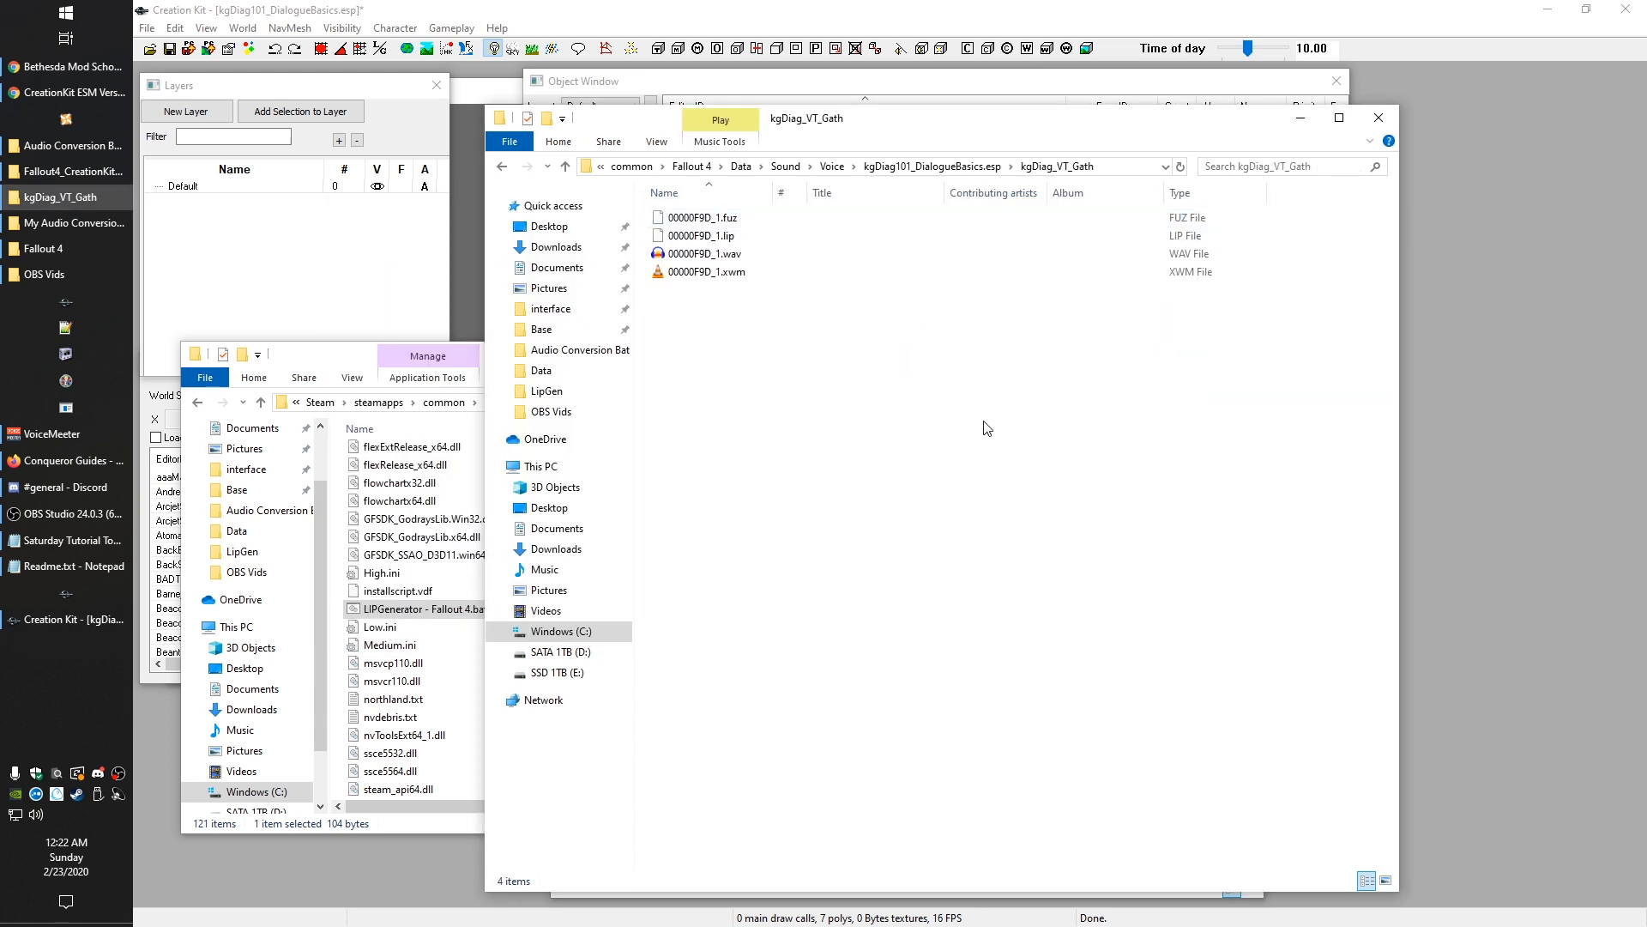
Step: Examine the FUZ, LIP, WAV and XWM versions of 00000F9D_1 in kgDiag_VT_Gath and compare their file sizes
left_click(731, 221)
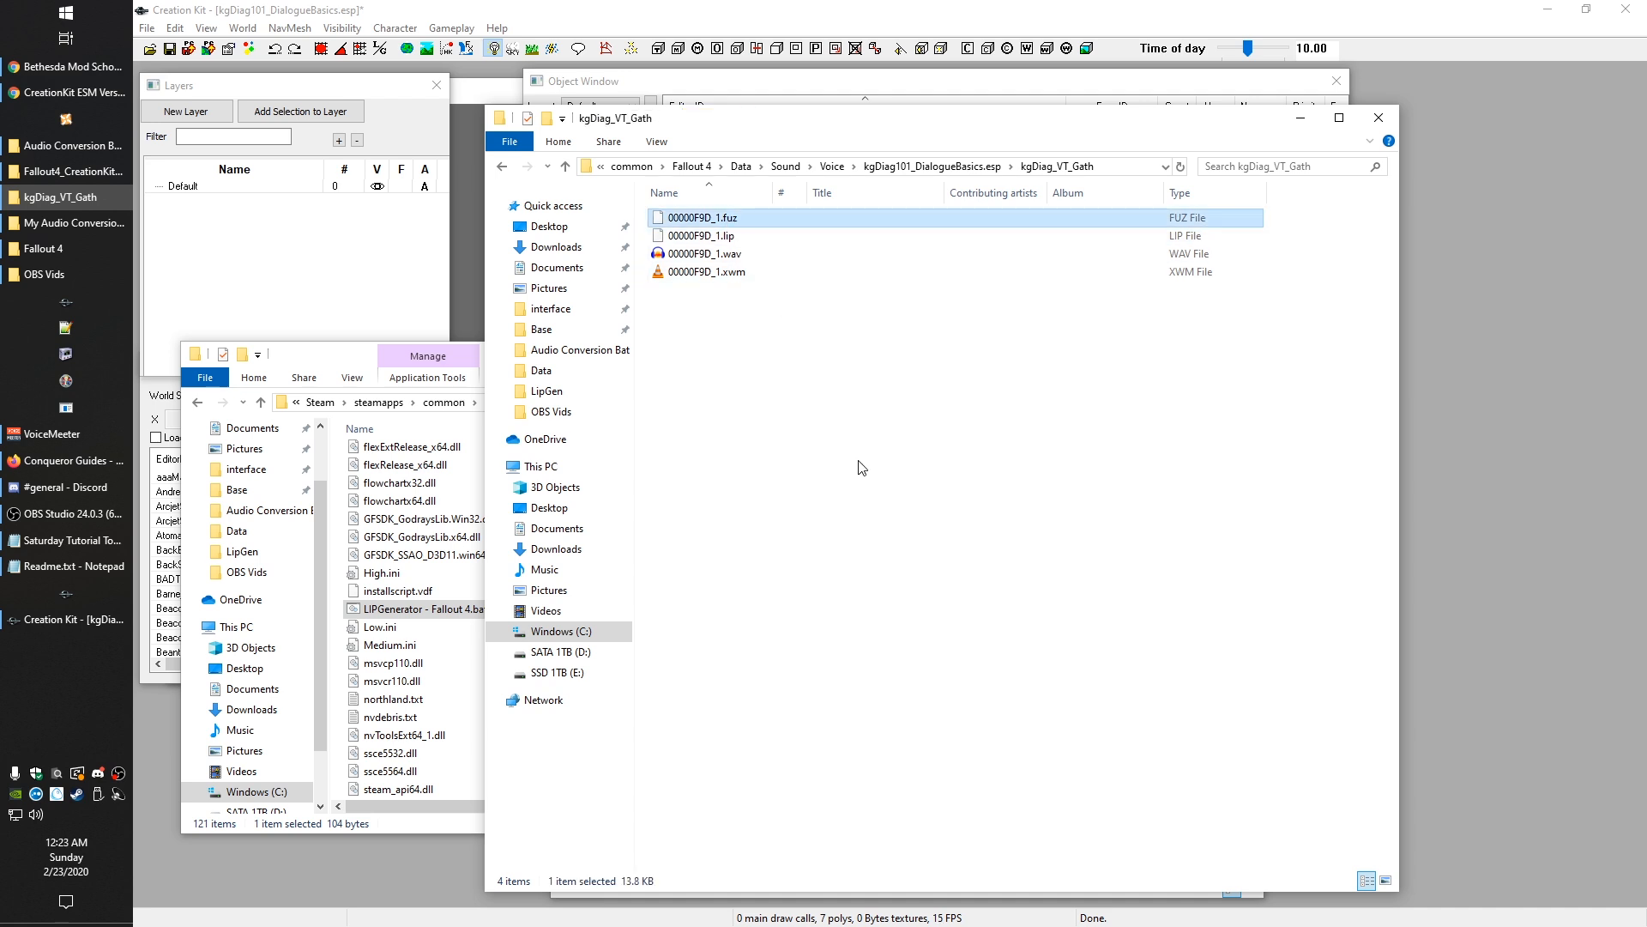
left_click(725, 272)
left_click(712, 254)
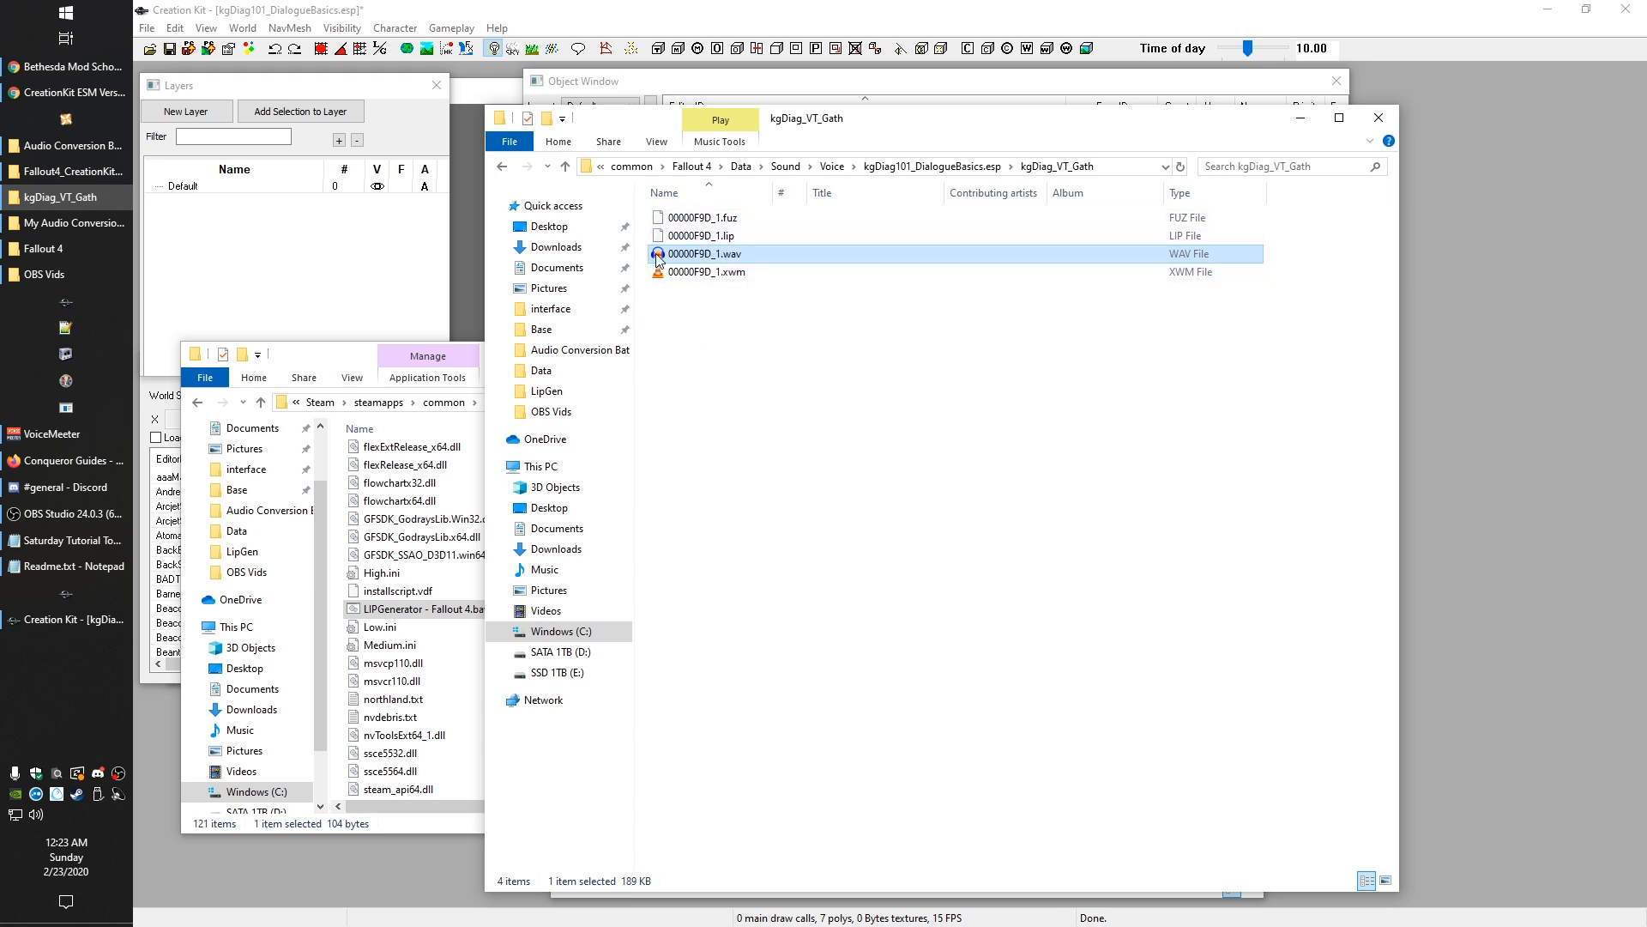
left_click(784, 319)
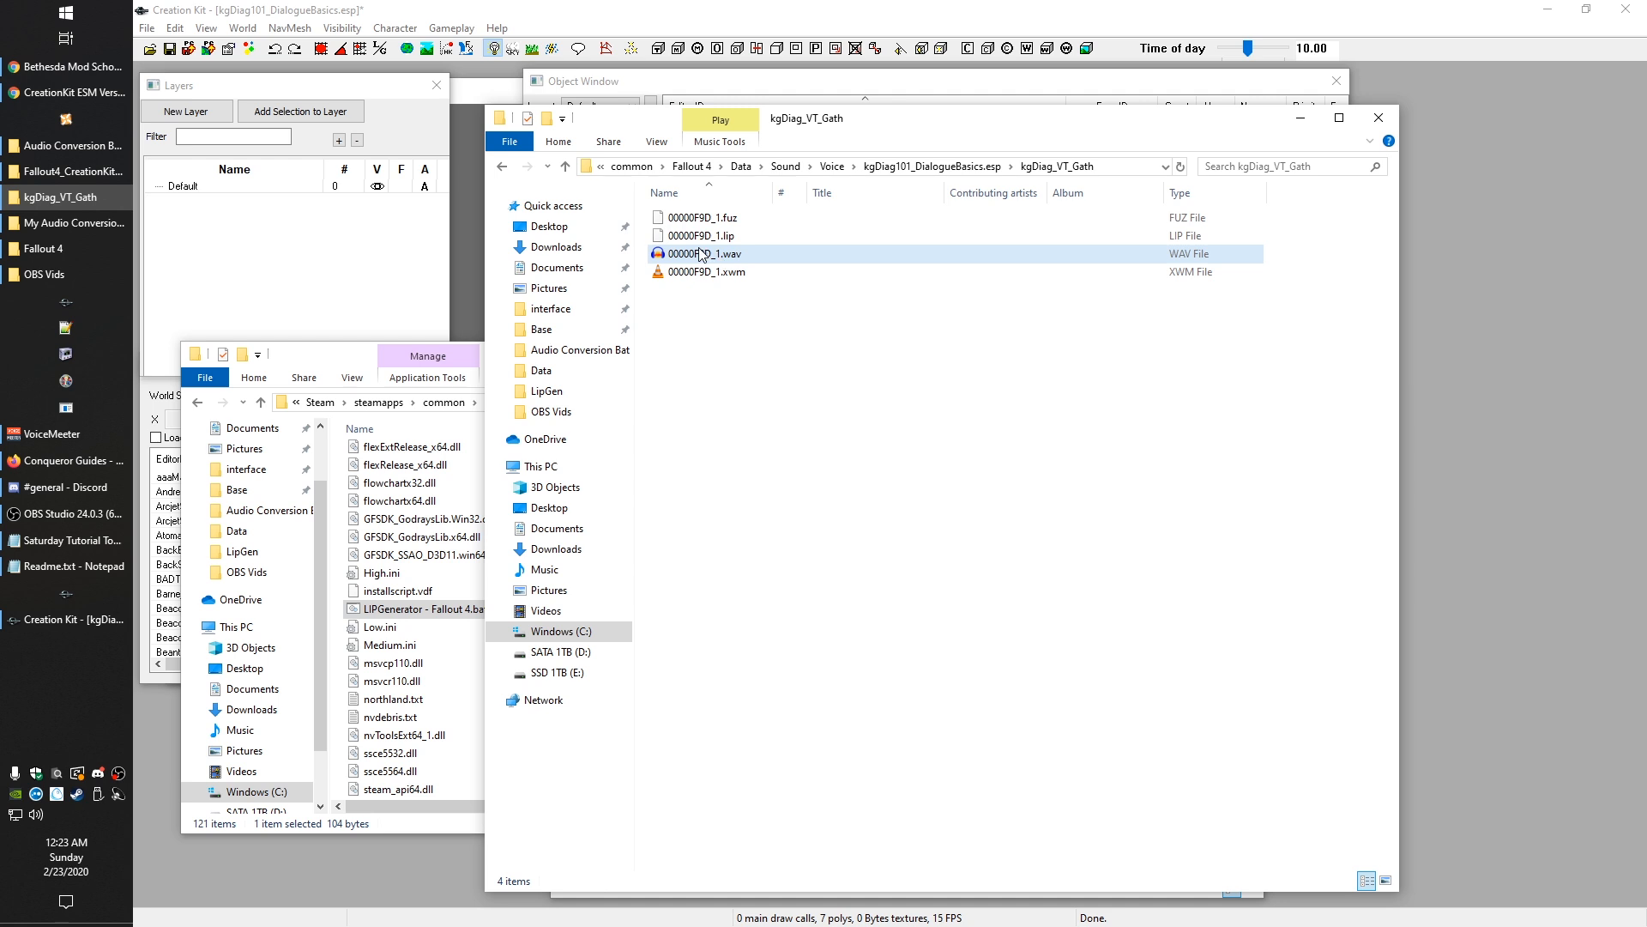
left_click(727, 219)
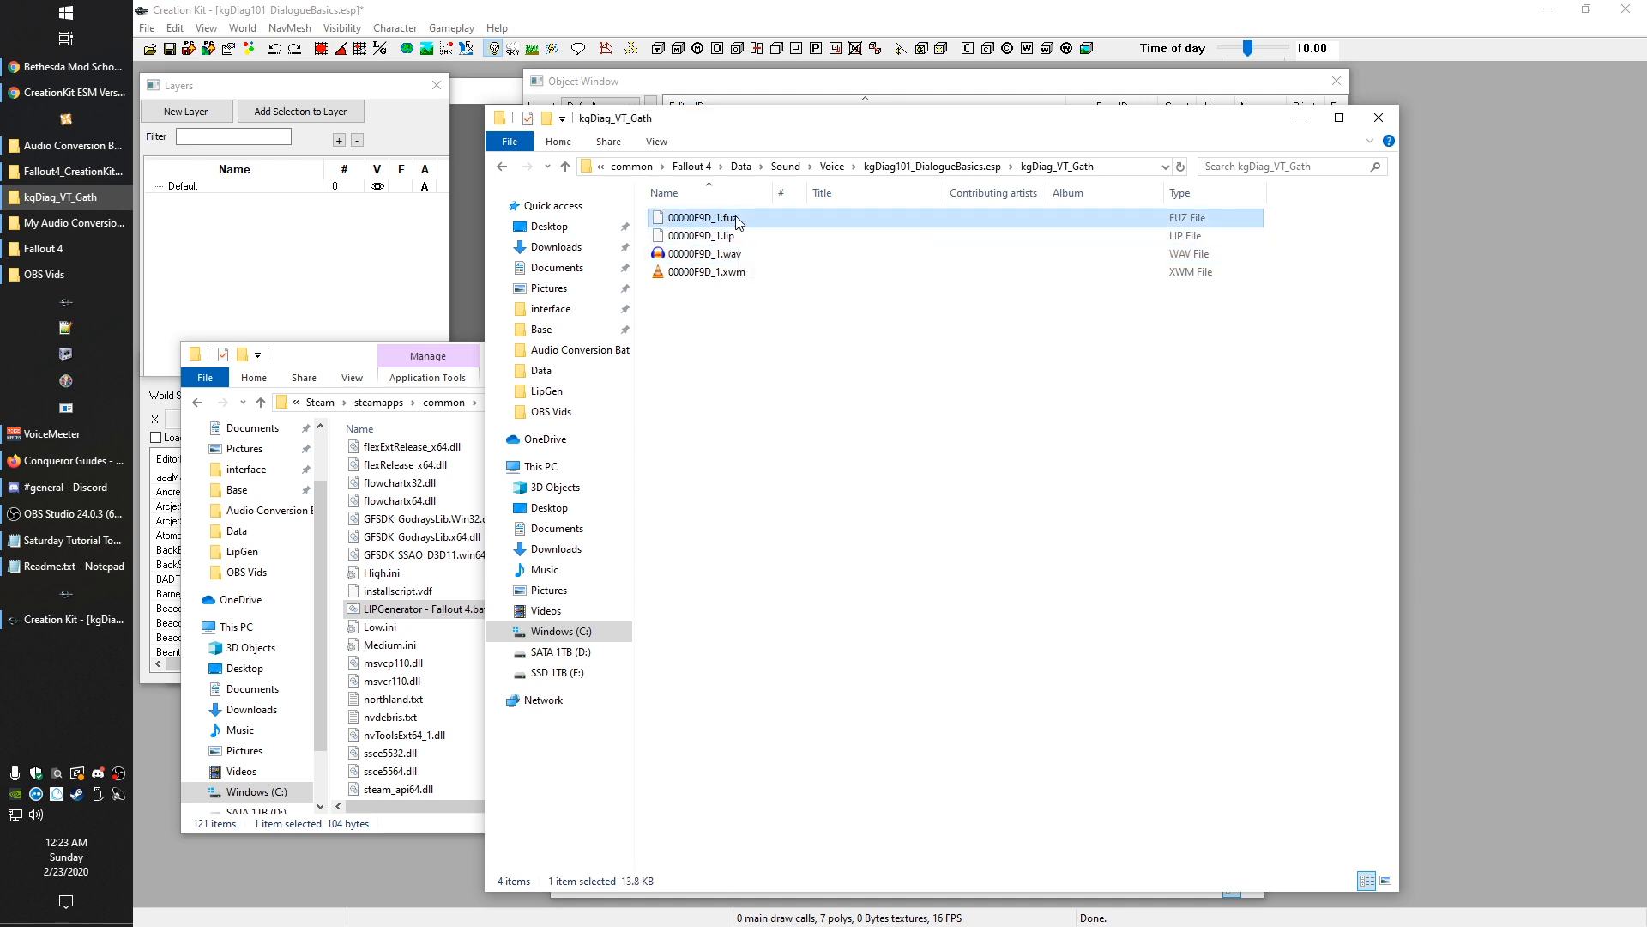
left_click(715, 254)
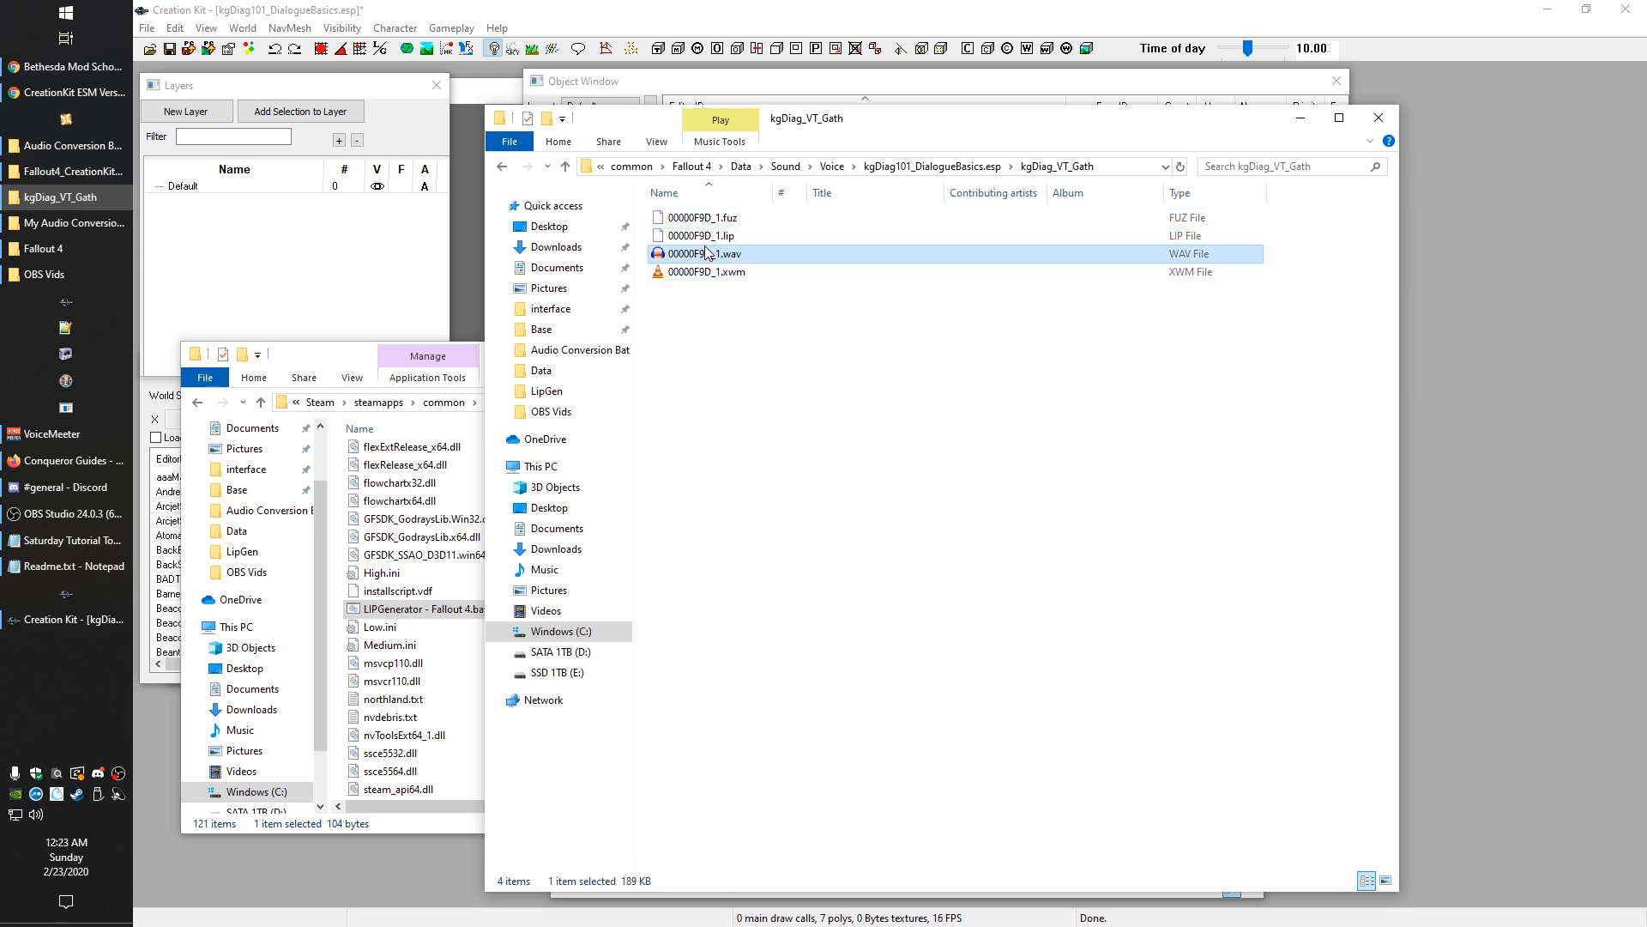
left_click(704, 235)
left_click(747, 271)
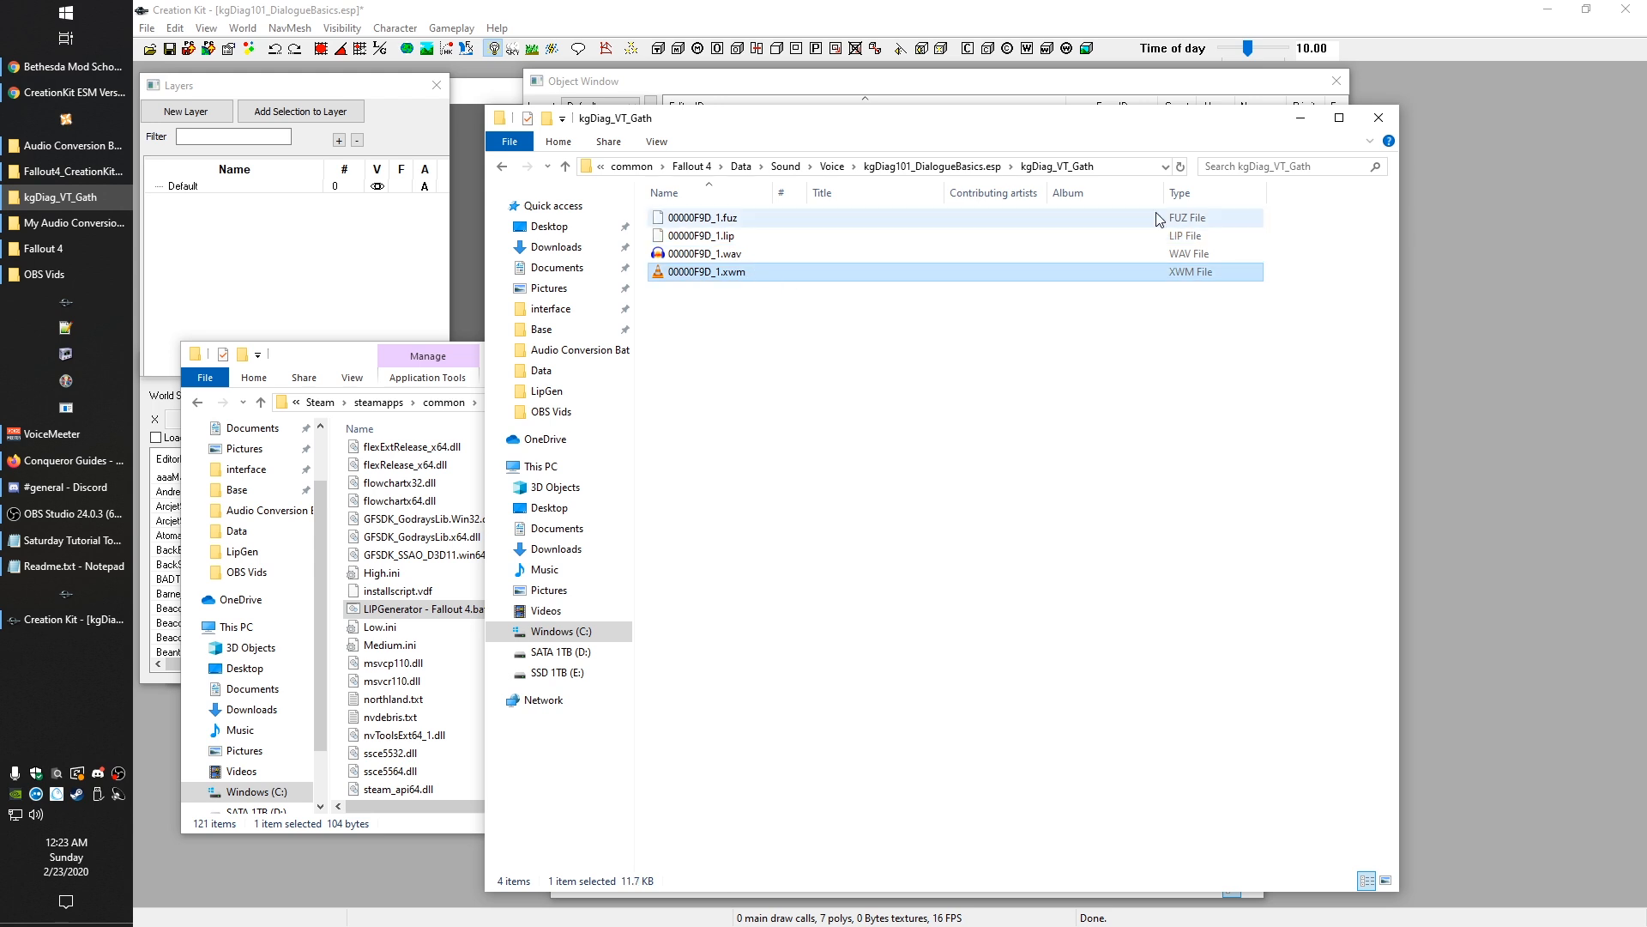
left_click(766, 293)
left_click(714, 218)
left_click(832, 381)
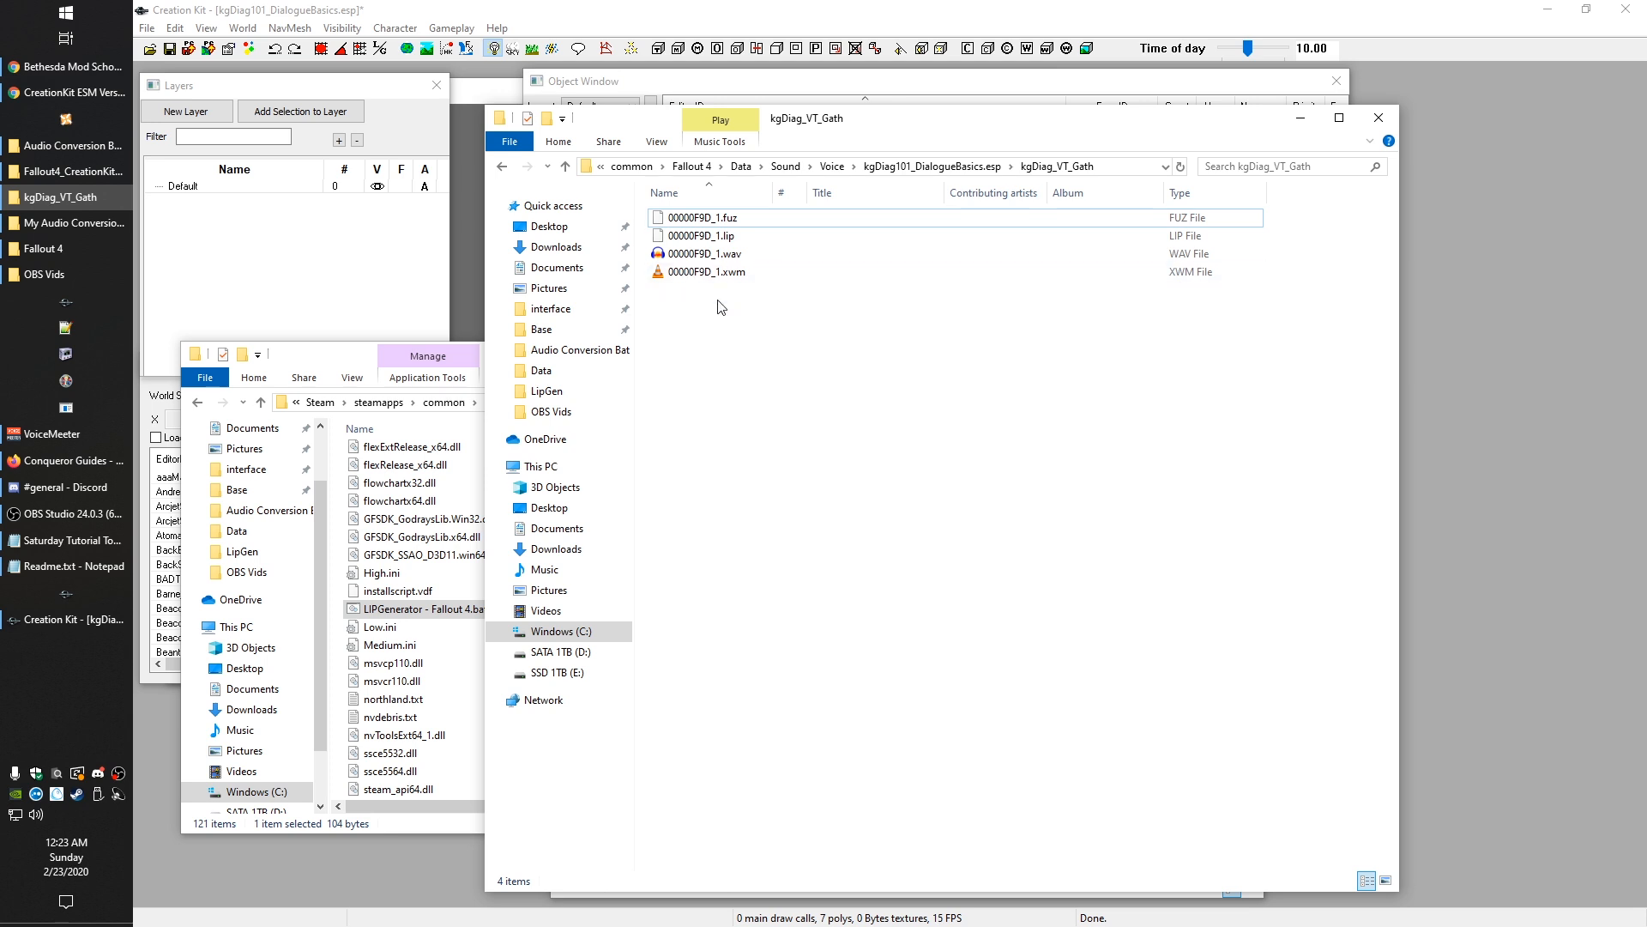
Step: Delete the LIP, WAV and XWM files from kgDiag_VT_Gath and the conversion tools from the kgDiag101_DialogueBasics.esp folder, keeping the FUZ file
left_click_drag(764, 284, 666, 240)
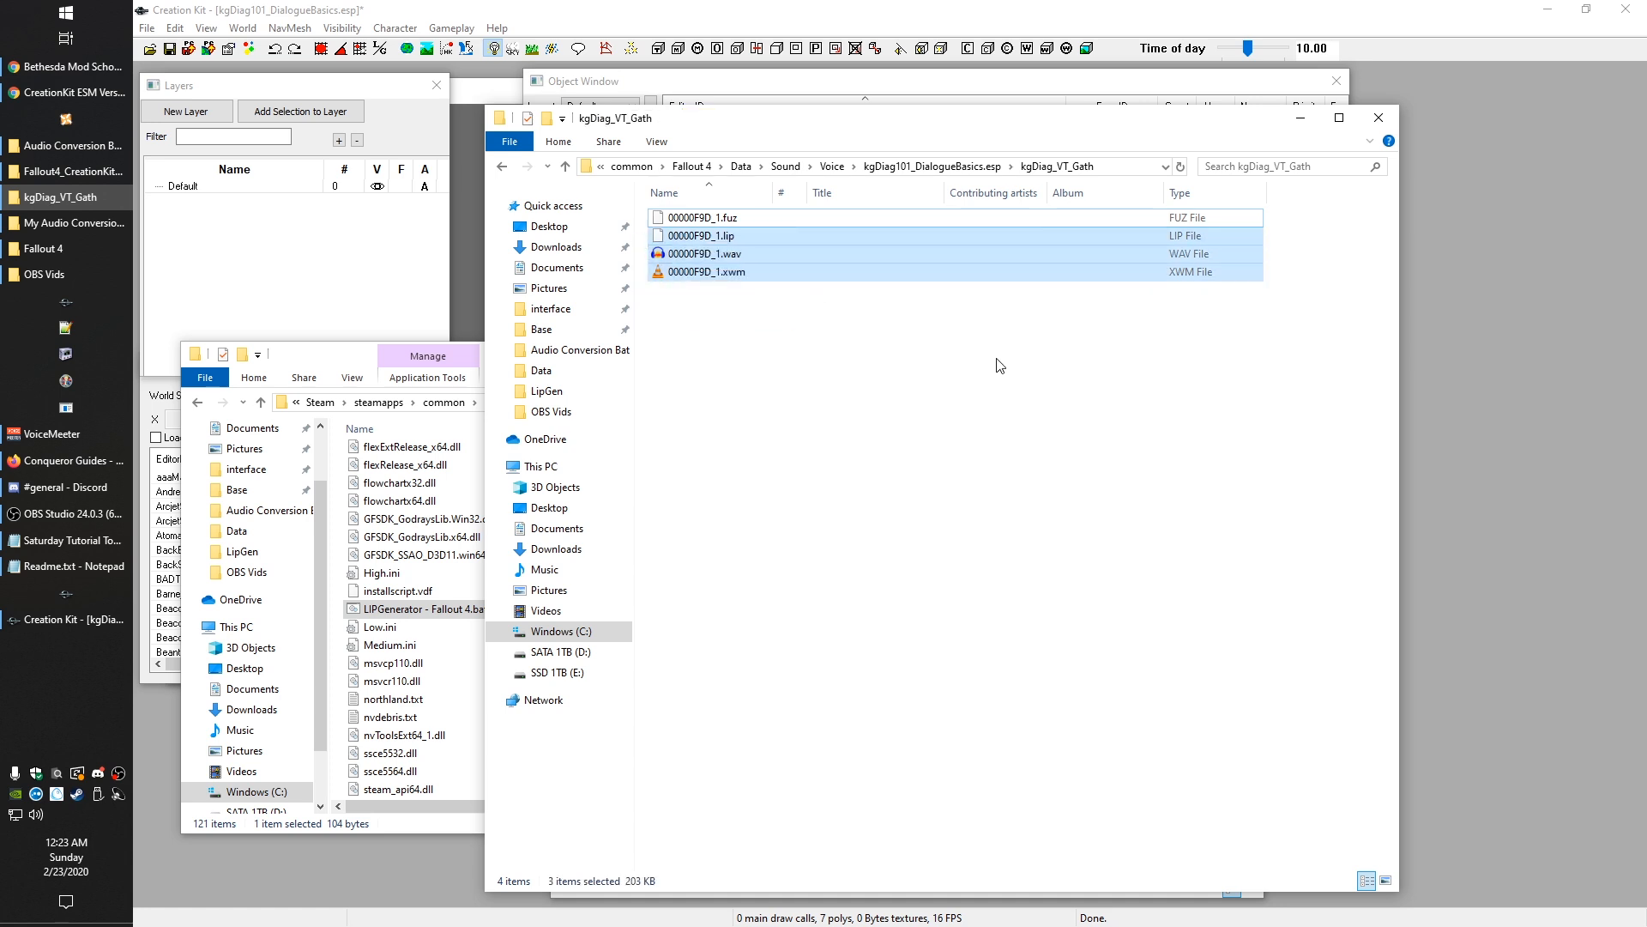
key("Delete")
left_click(833, 168)
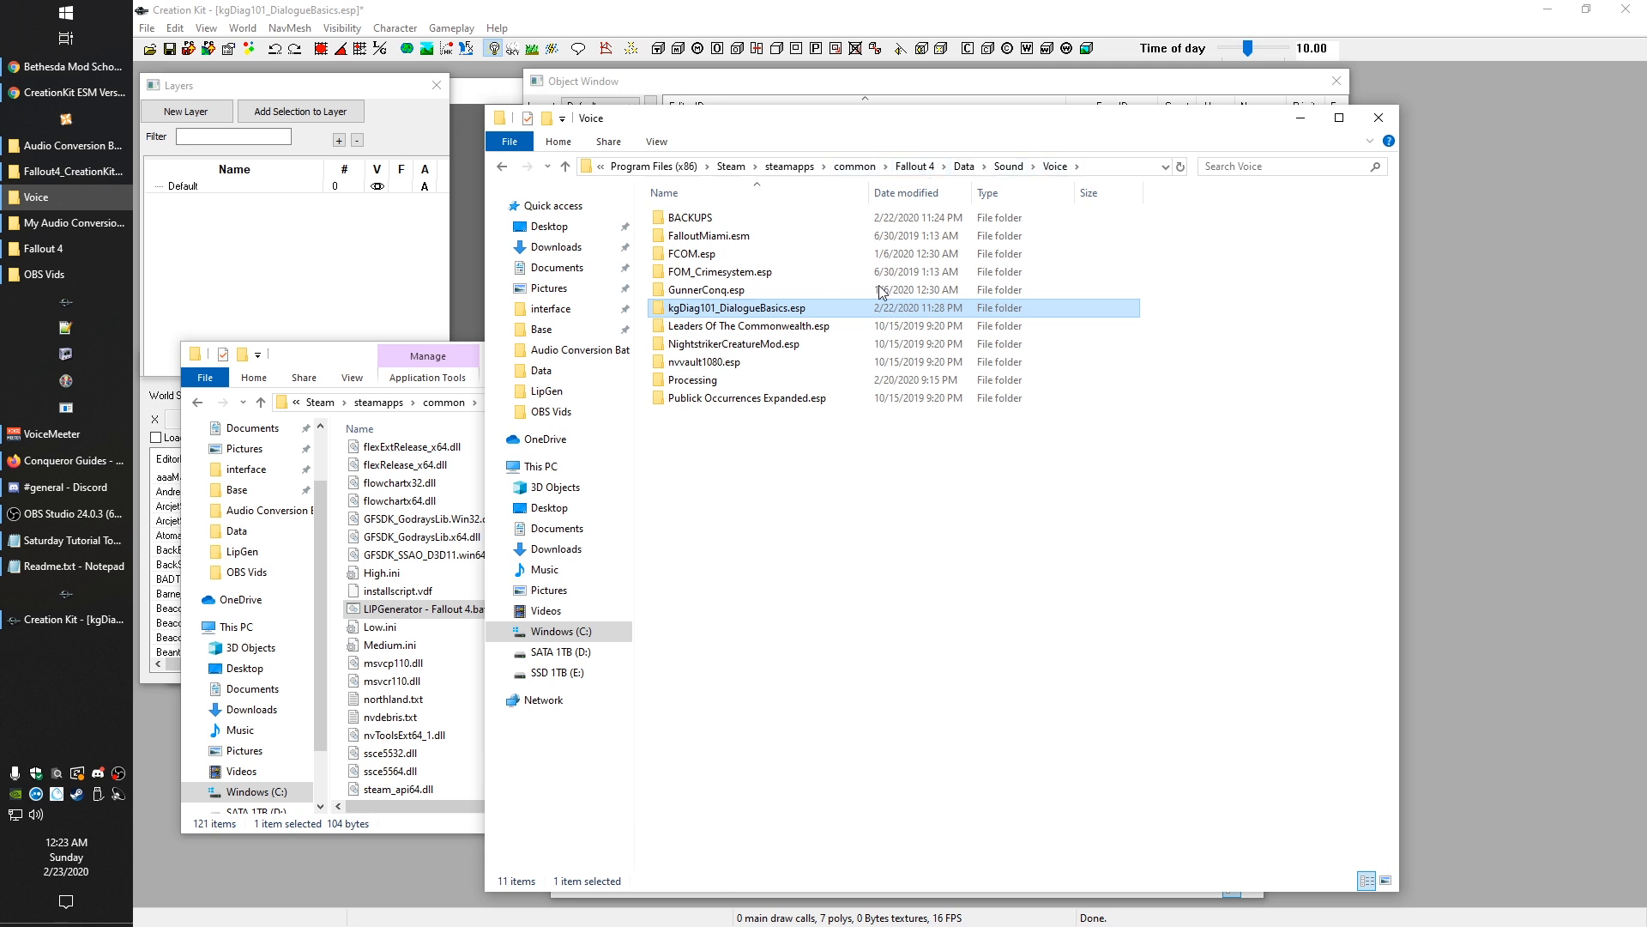
double_click(1055, 307)
left_click_drag(817, 379, 676, 233)
key("Delete")
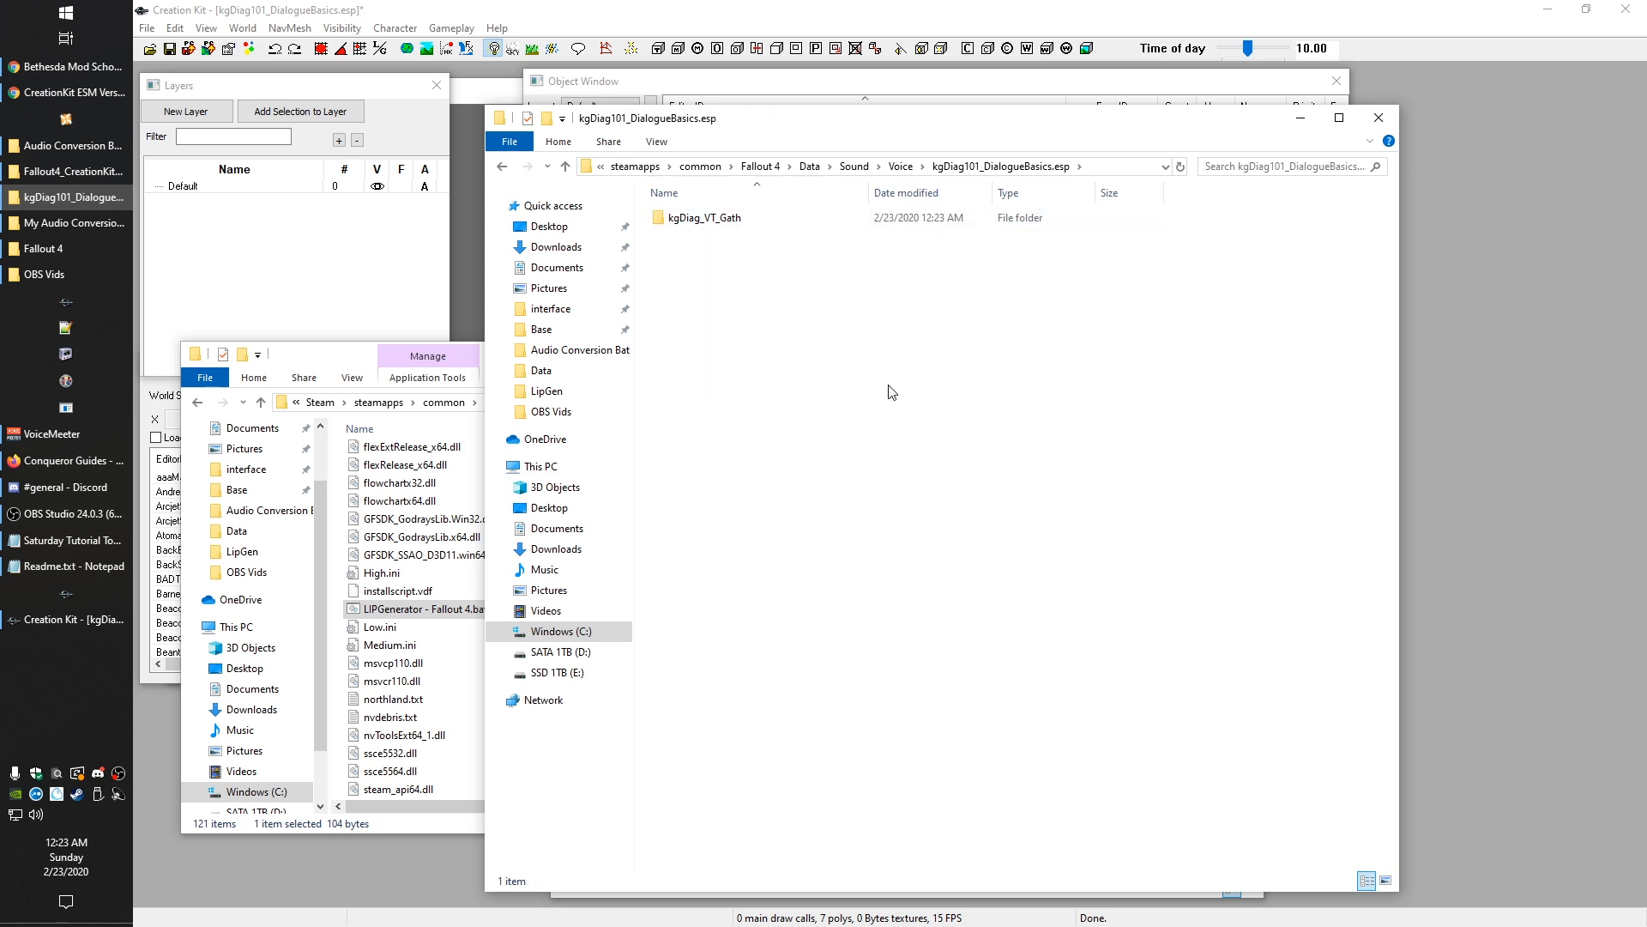
Step: Go up to the Voice folder, switch to Archive2, and add the kgDiag101_DialogueBasics.esp folder to the archive
left_click(901, 166)
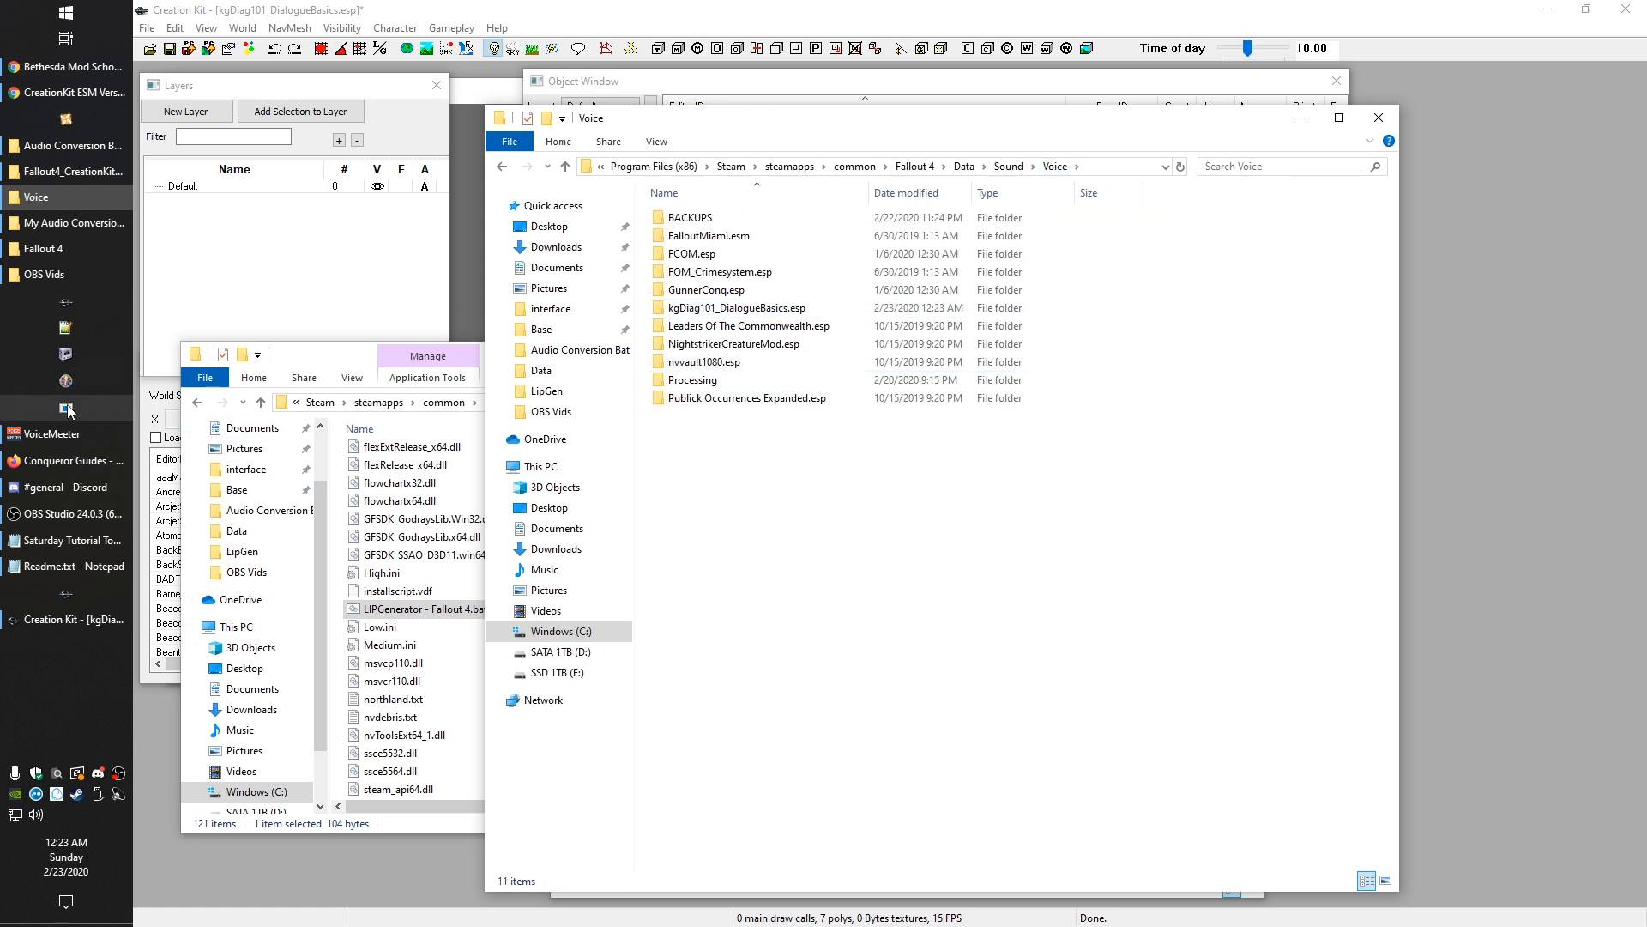
left_click(362, 376)
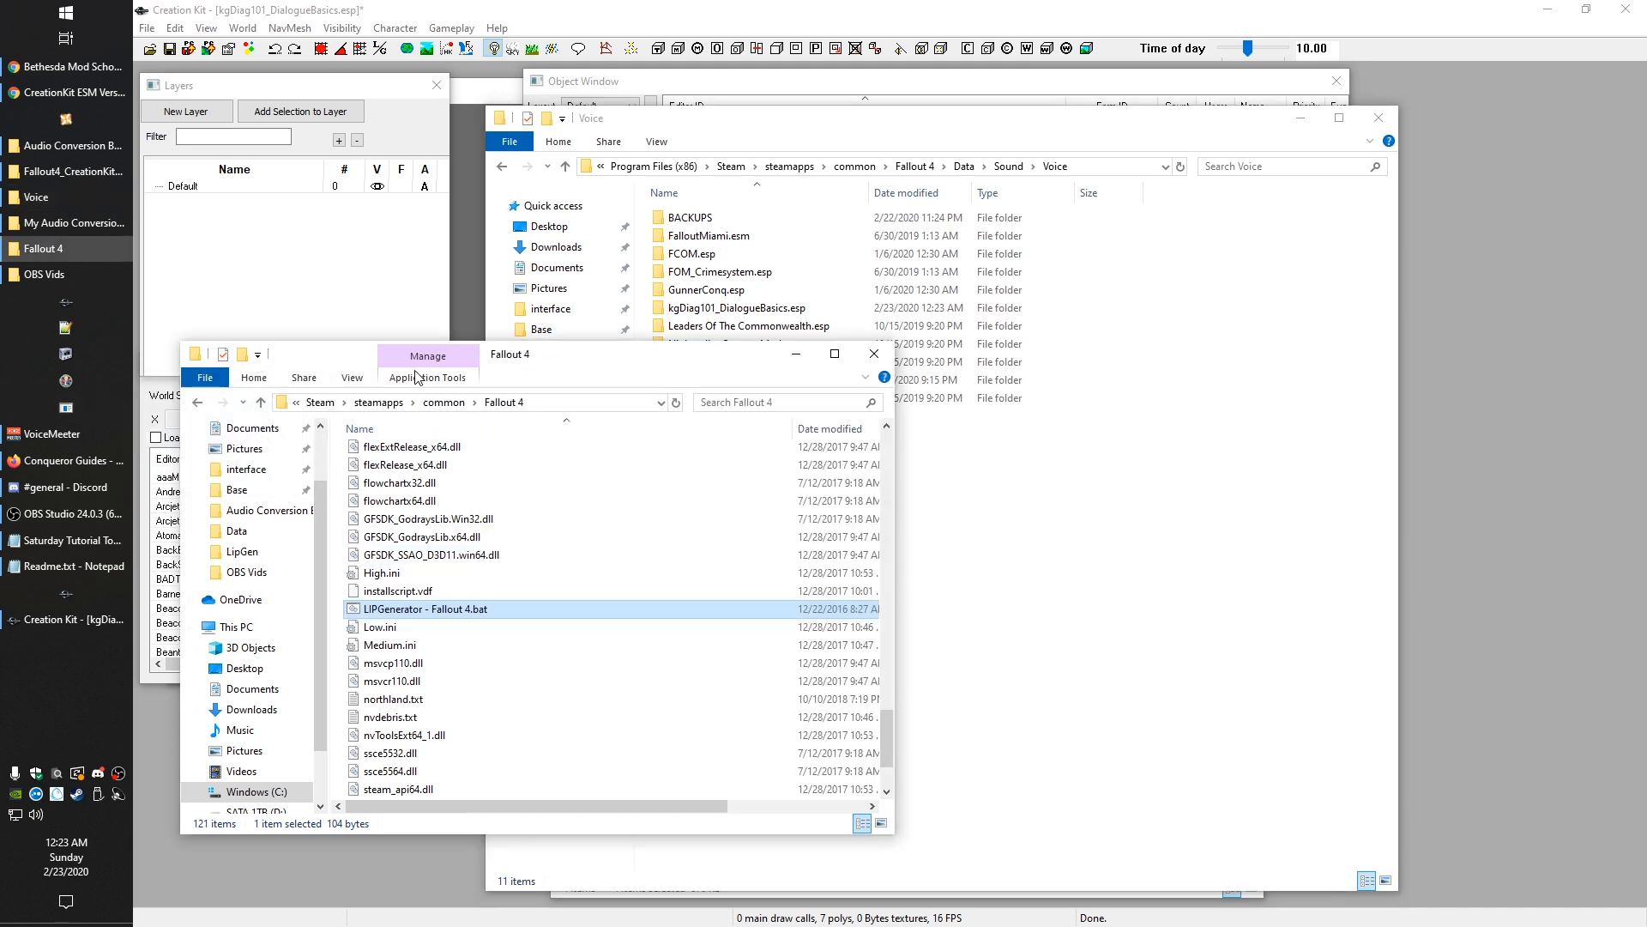
left_click(95, 407)
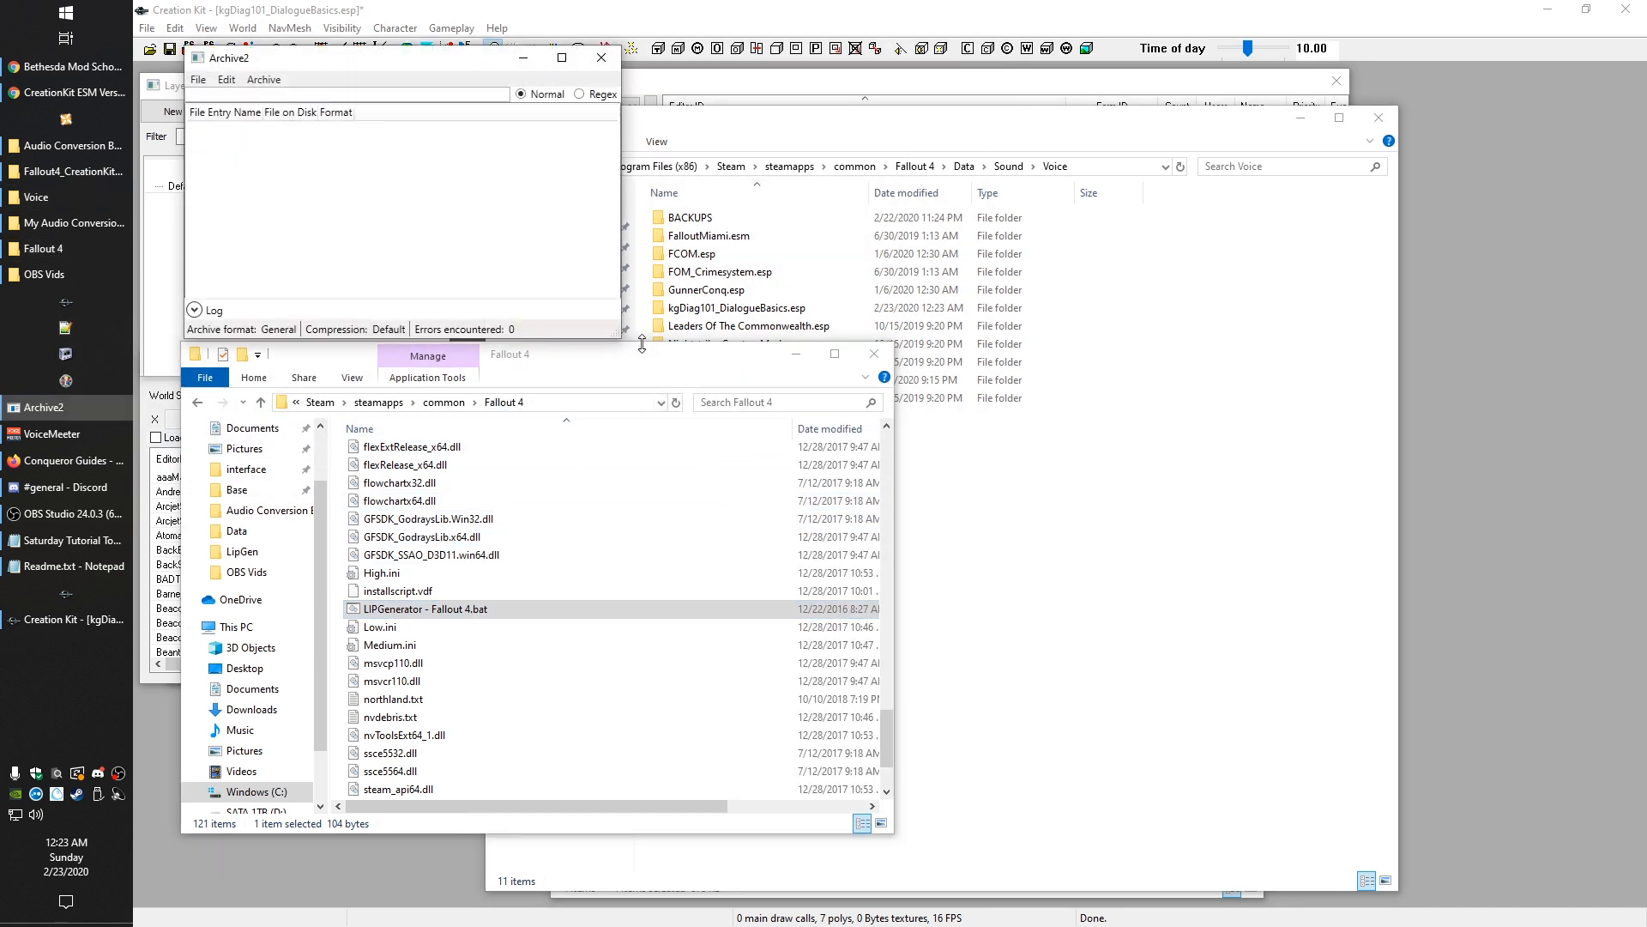
left_click(1077, 519)
left_click(373, 127)
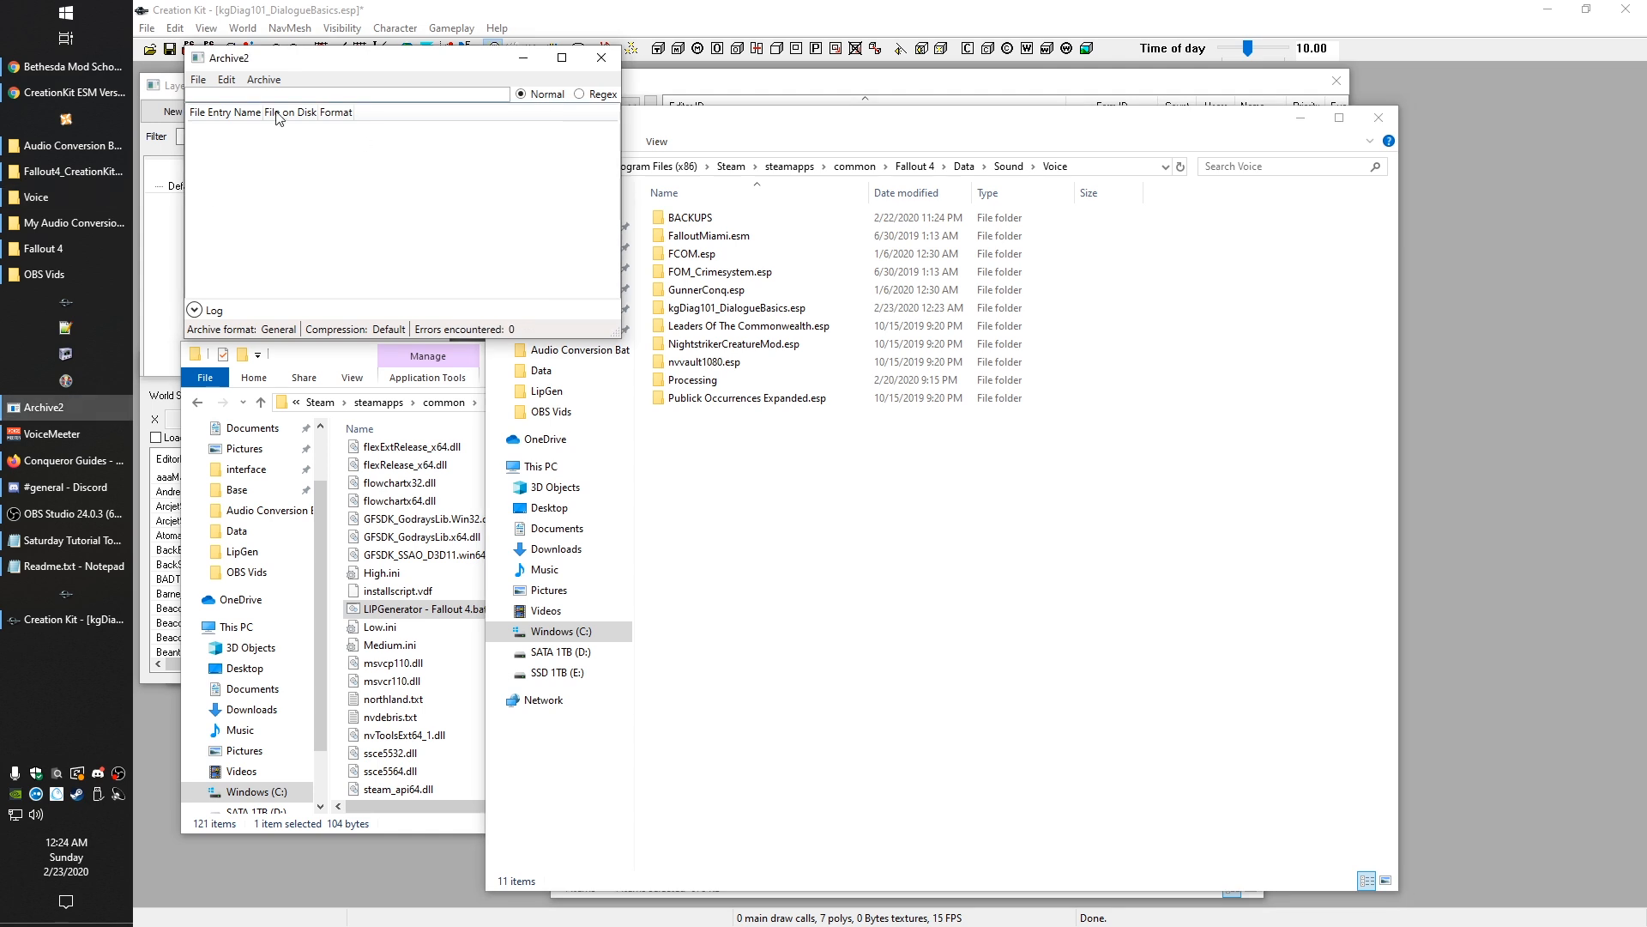
left_click(635, 248)
left_click(721, 314)
left_click_drag(736, 307, 331, 182)
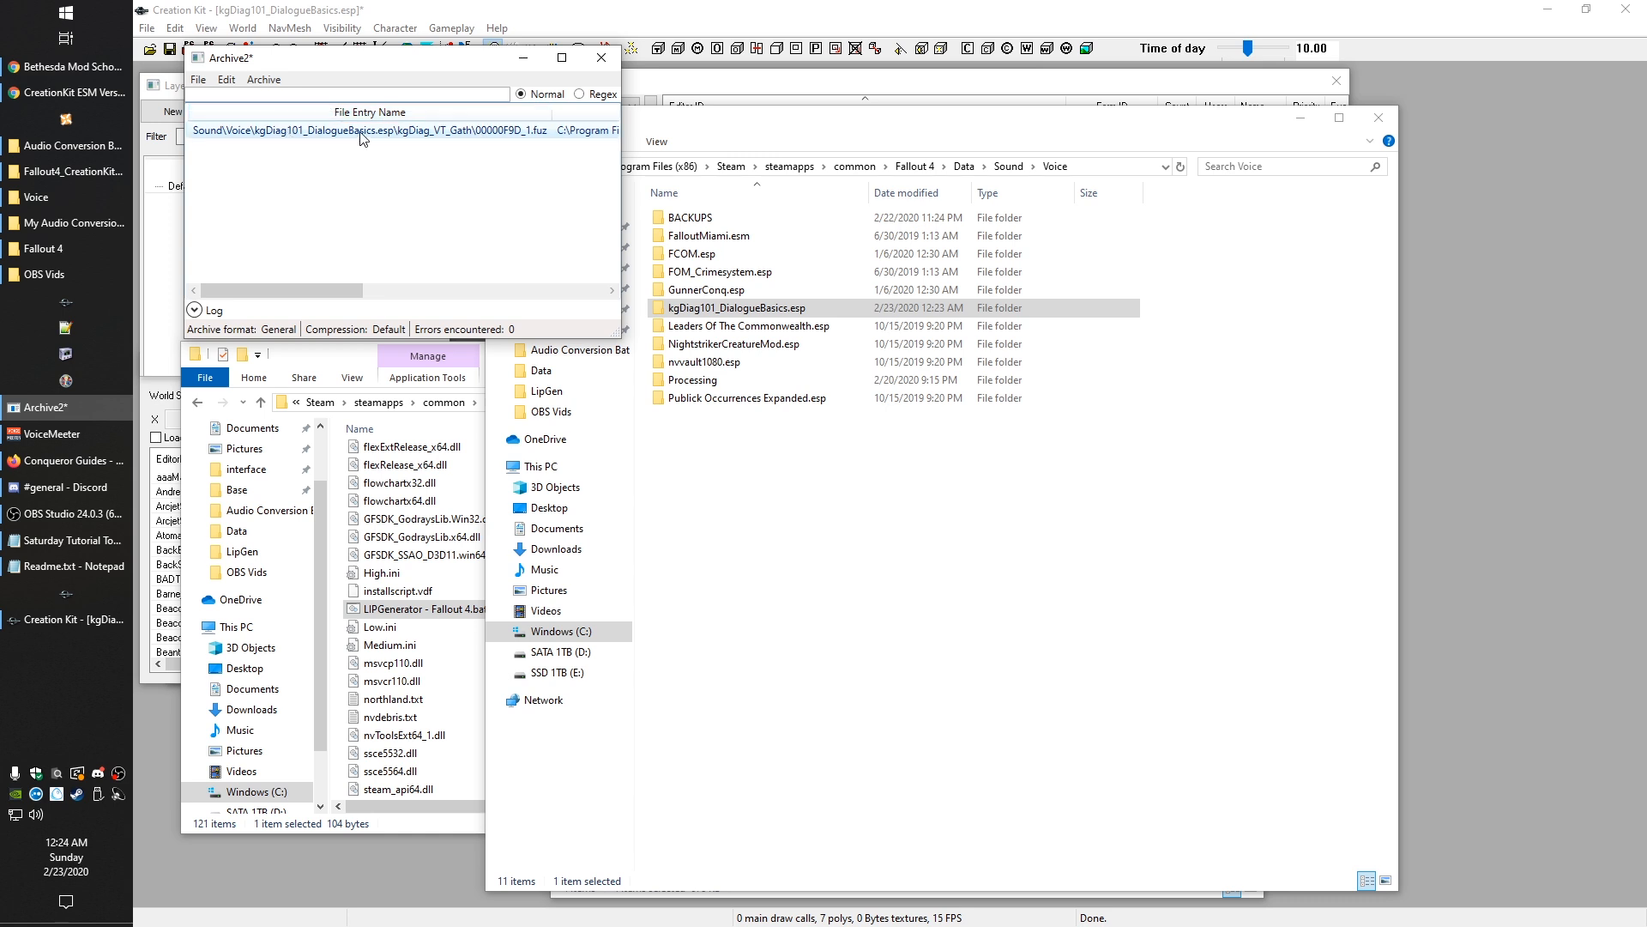
Step: Open the archive settings, check the format and compression options, and cancel out of them
left_click(264, 78)
left_click(288, 224)
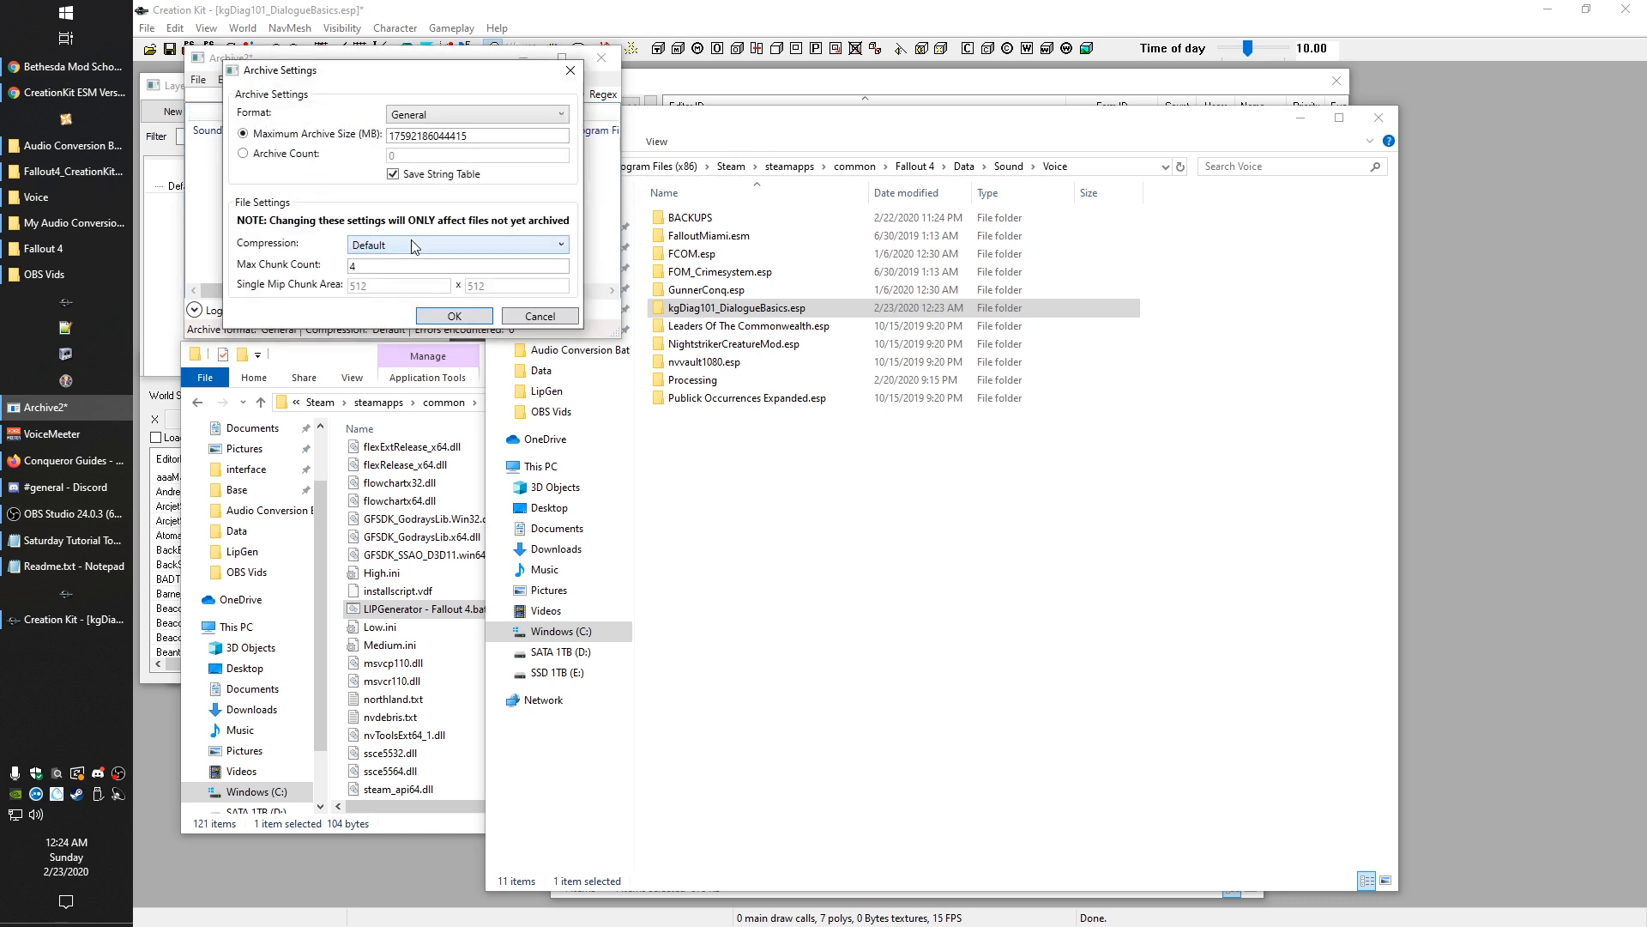
left_click(520, 246)
left_click(518, 248)
left_click(547, 314)
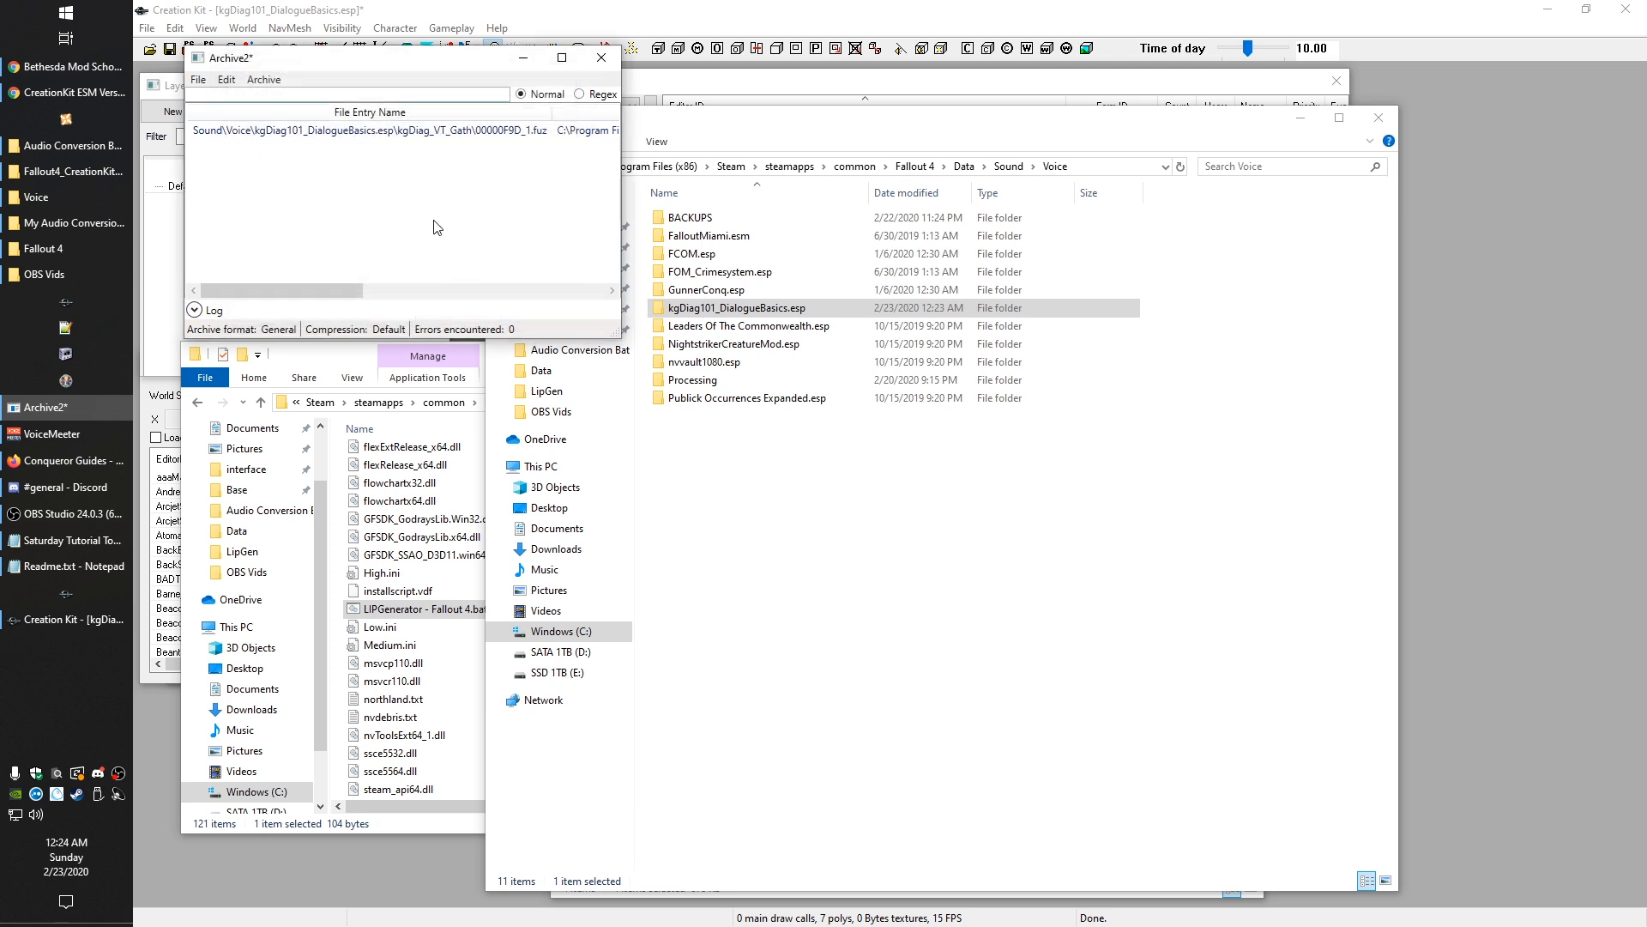
Step: Close Archive2 and discard the unsaved archive
left_click(791, 480)
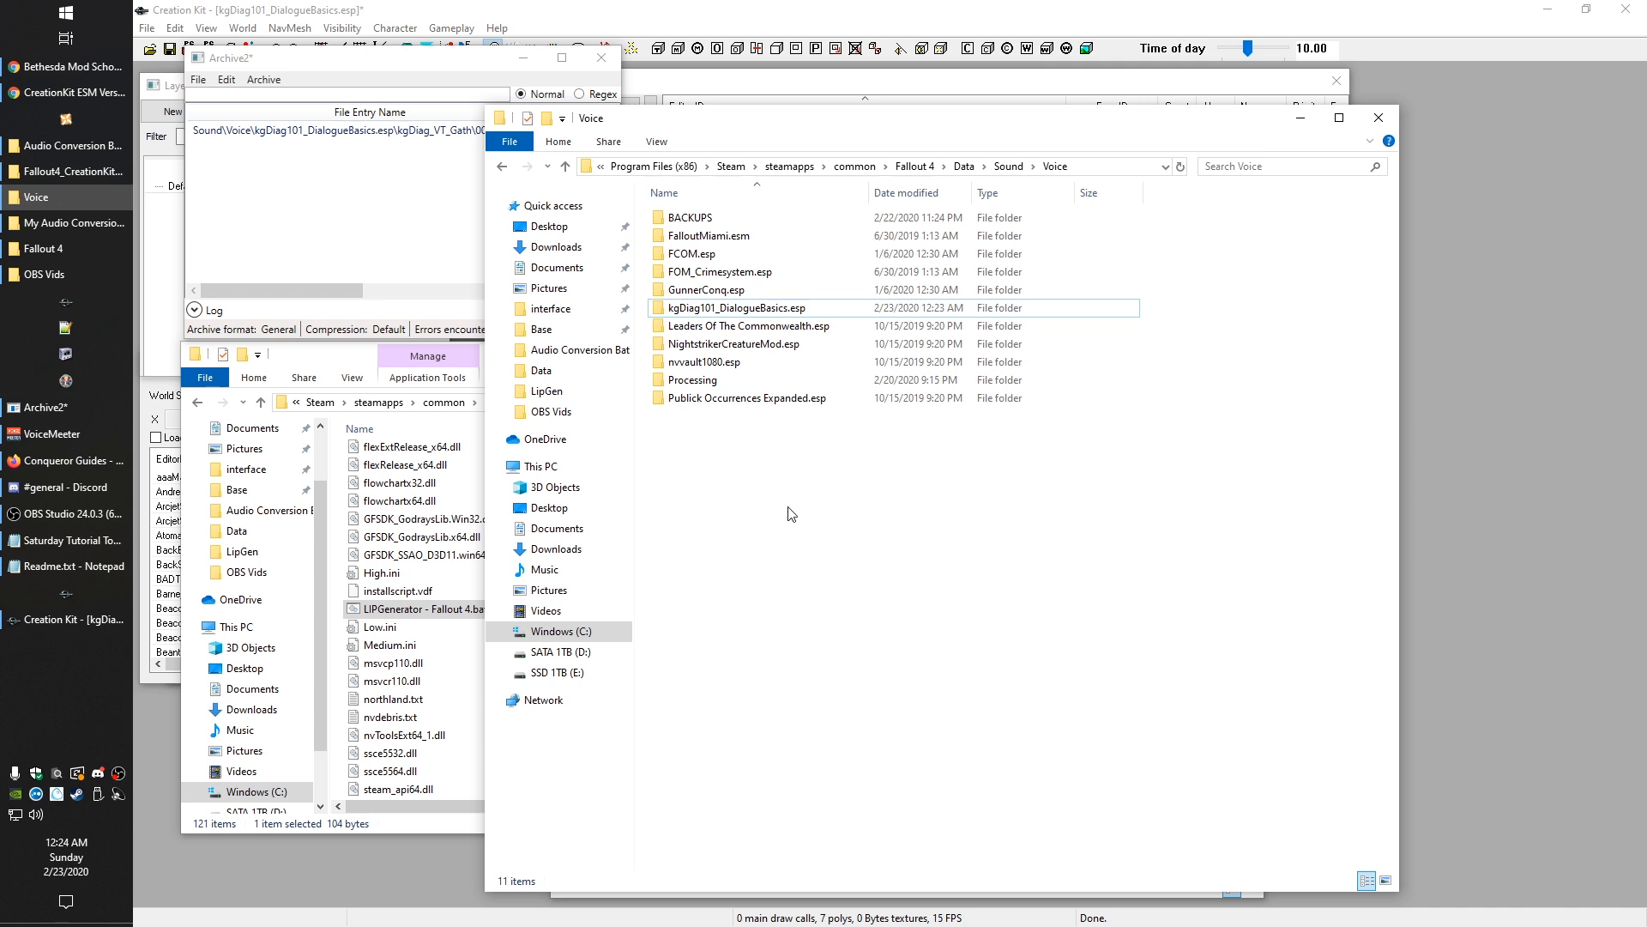
left_click(601, 57)
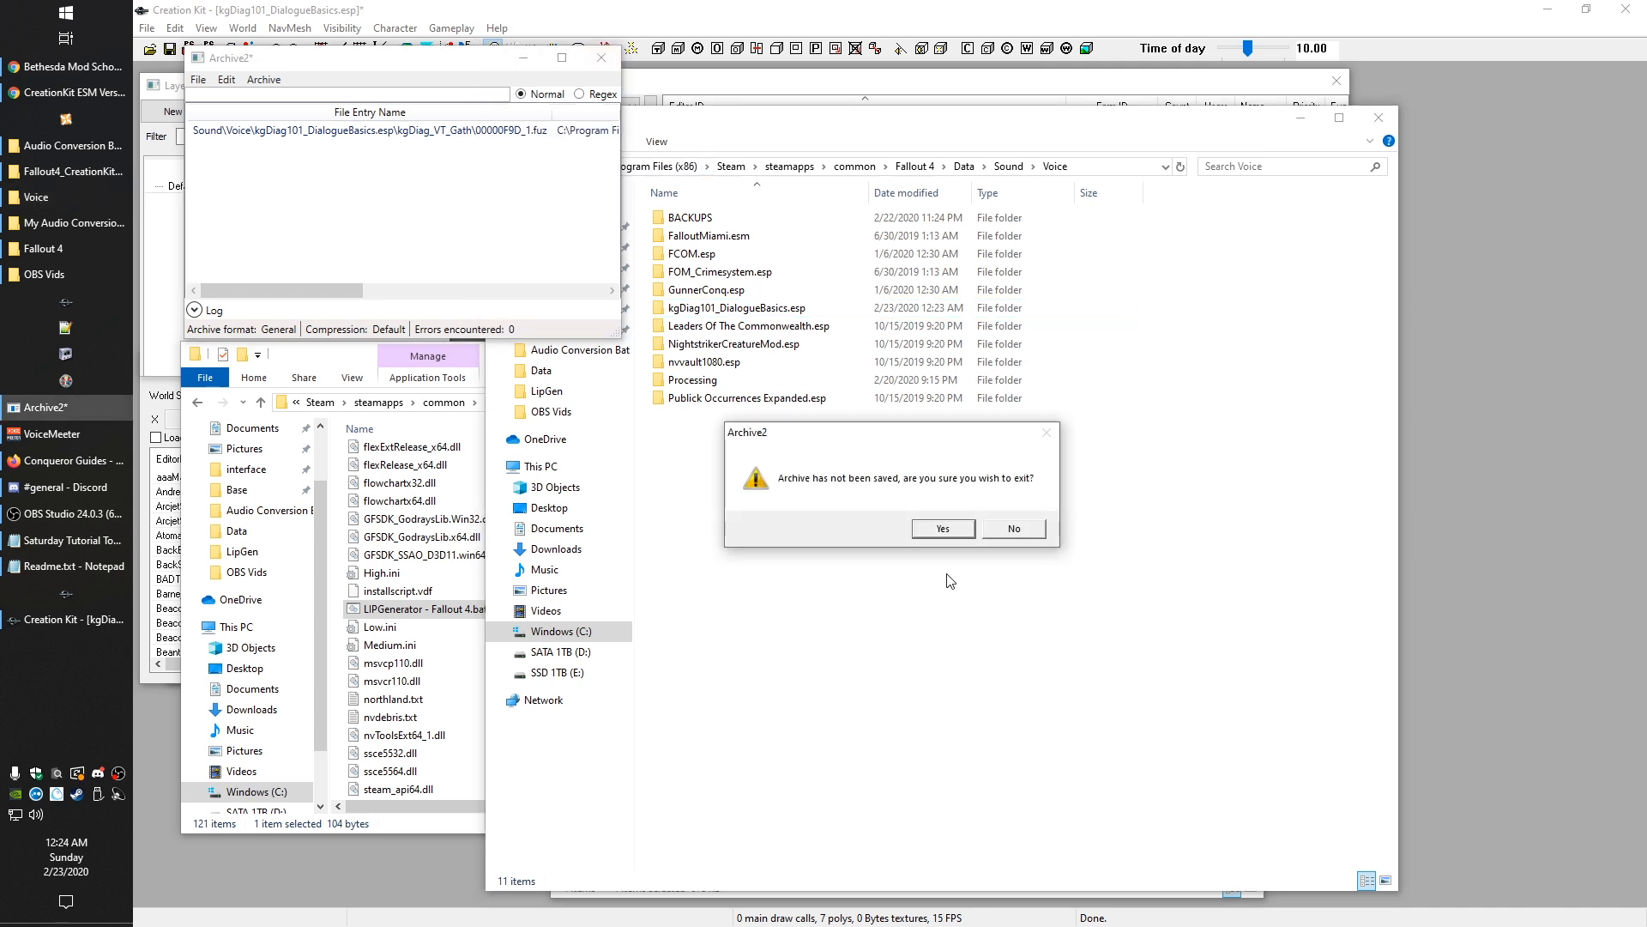
left_click(1014, 529)
left_click(601, 57)
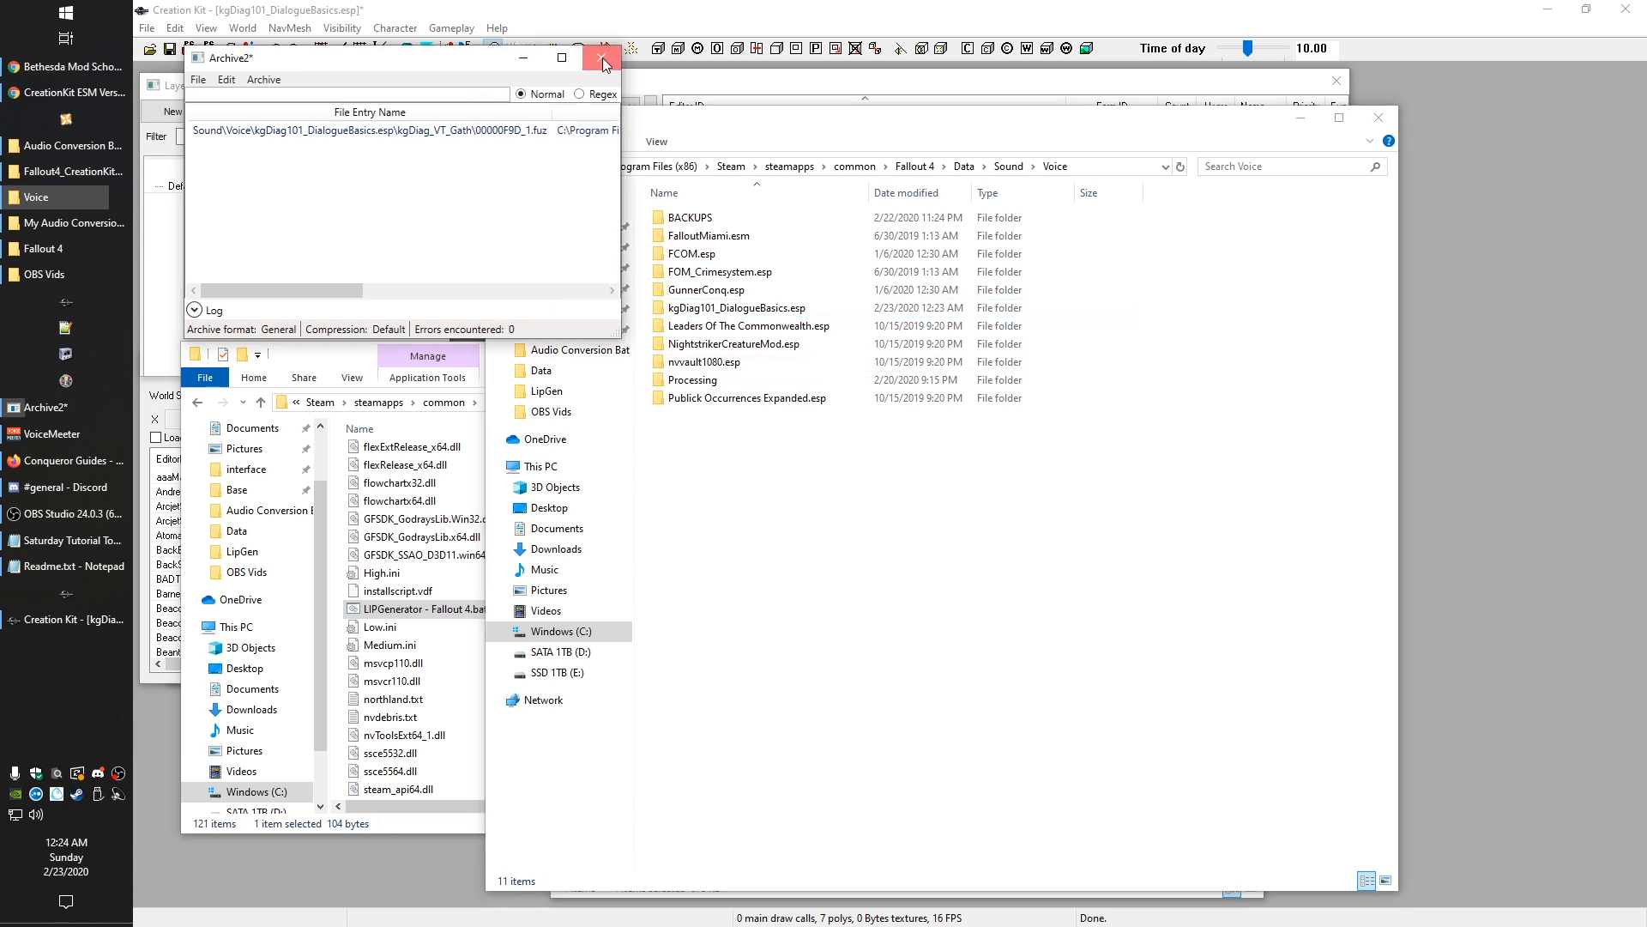
key("Return")
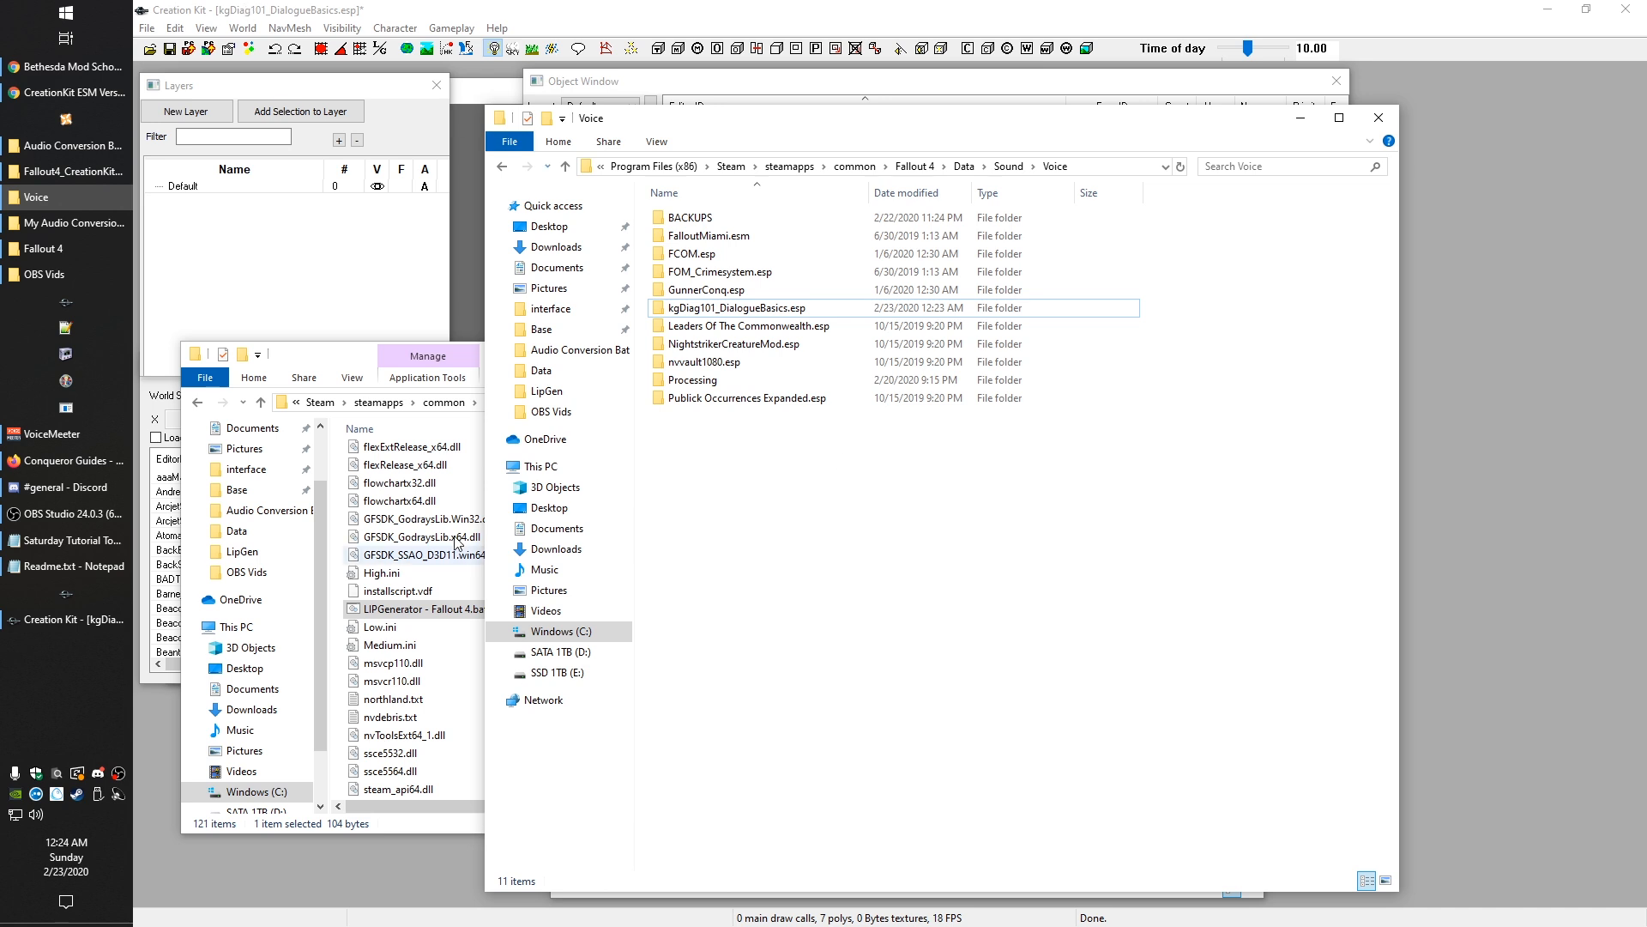
Step: Switch to Chrome and view the CreationKit ESM Version Check Patch files page on Nexus Mods
left_click(328, 357)
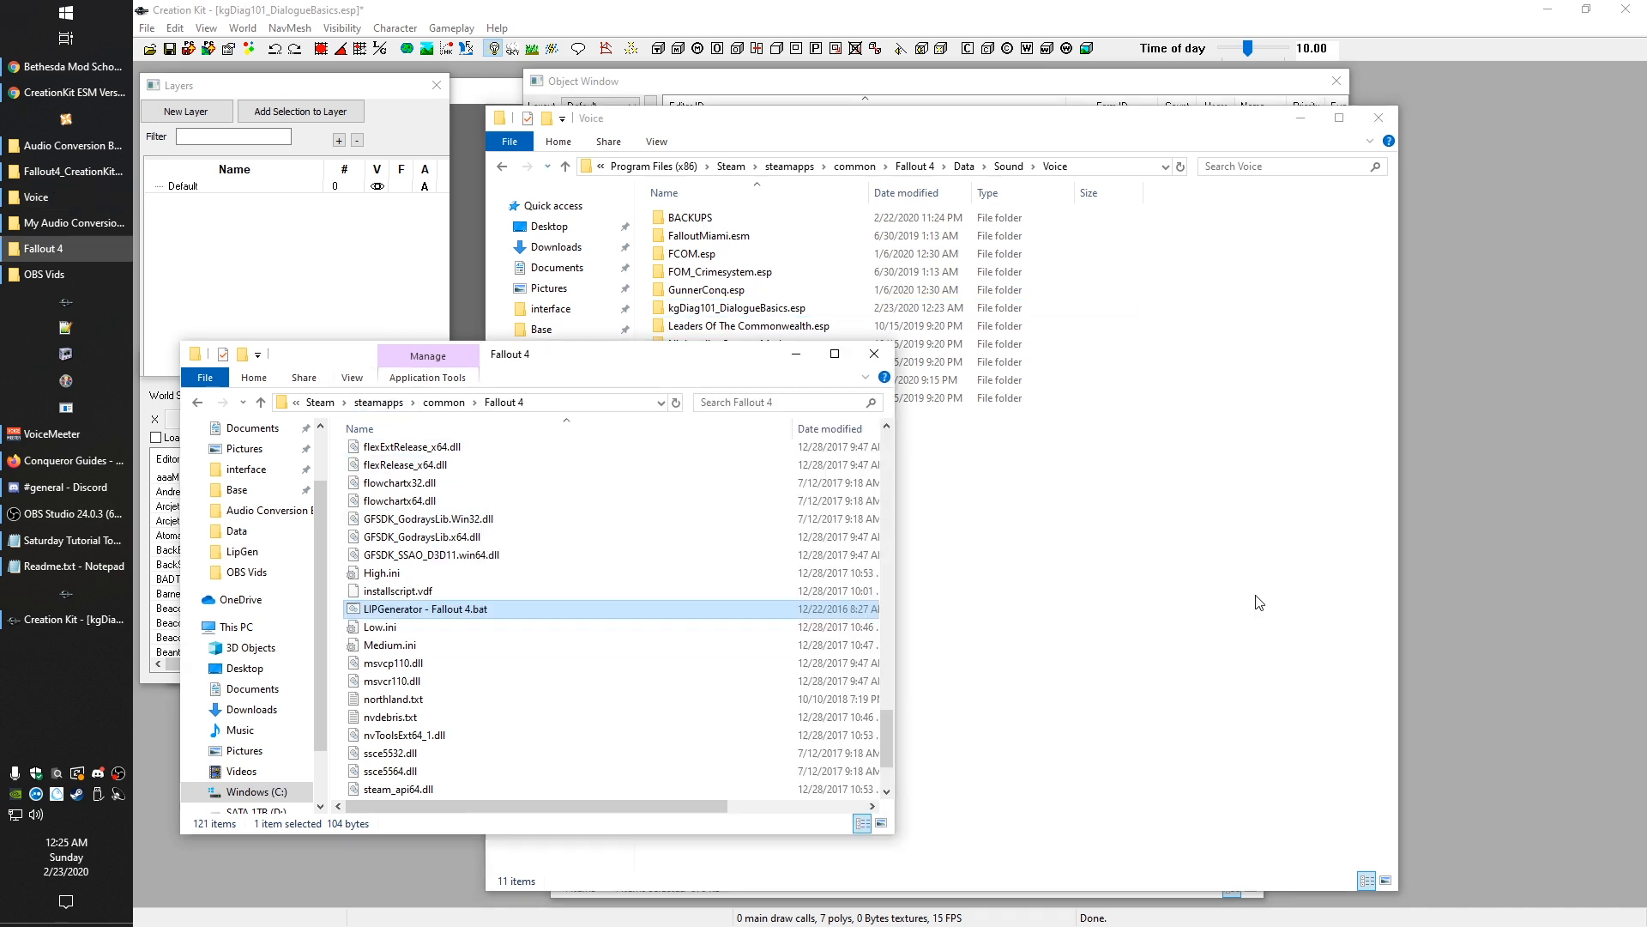
left_click(1236, 581)
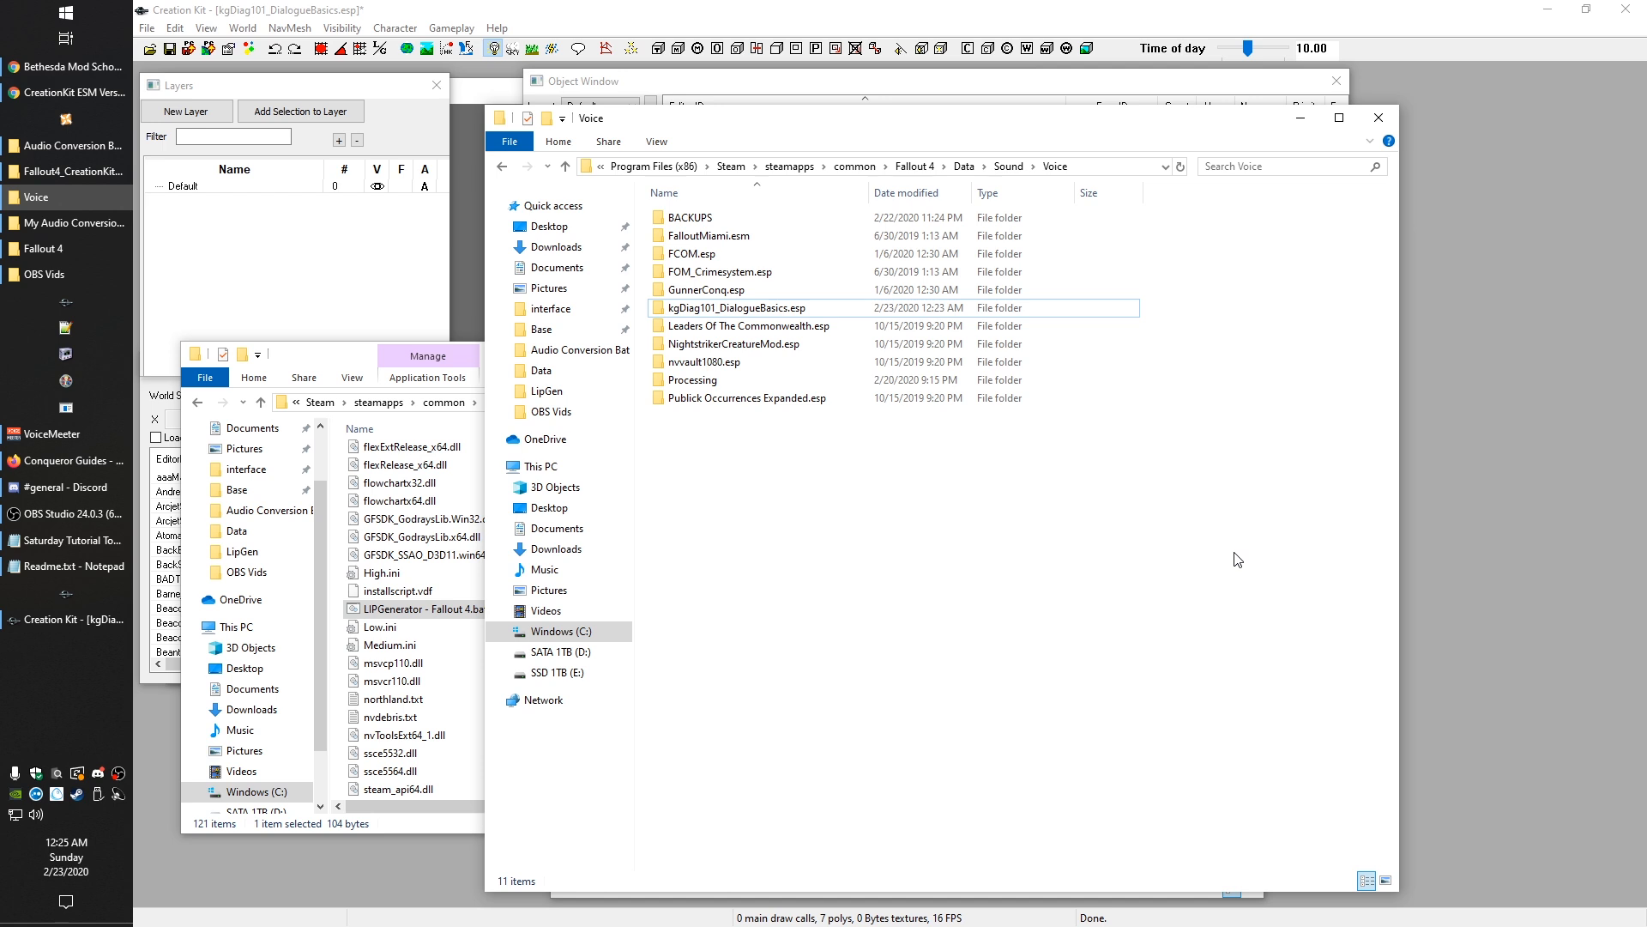
left_click(31, 95)
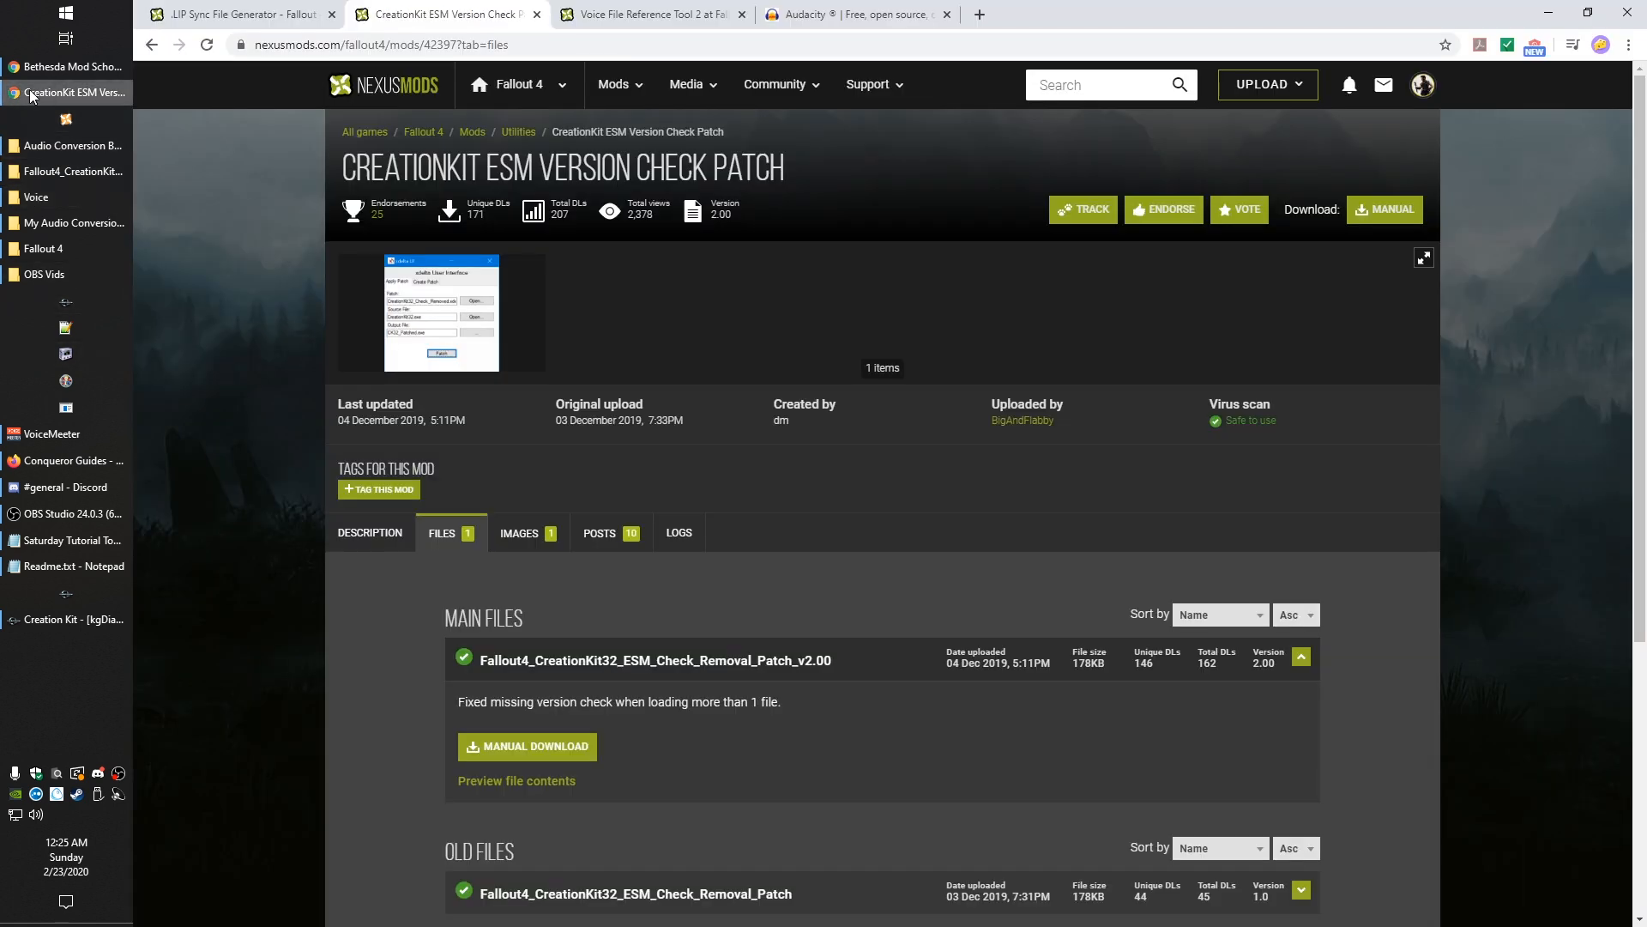